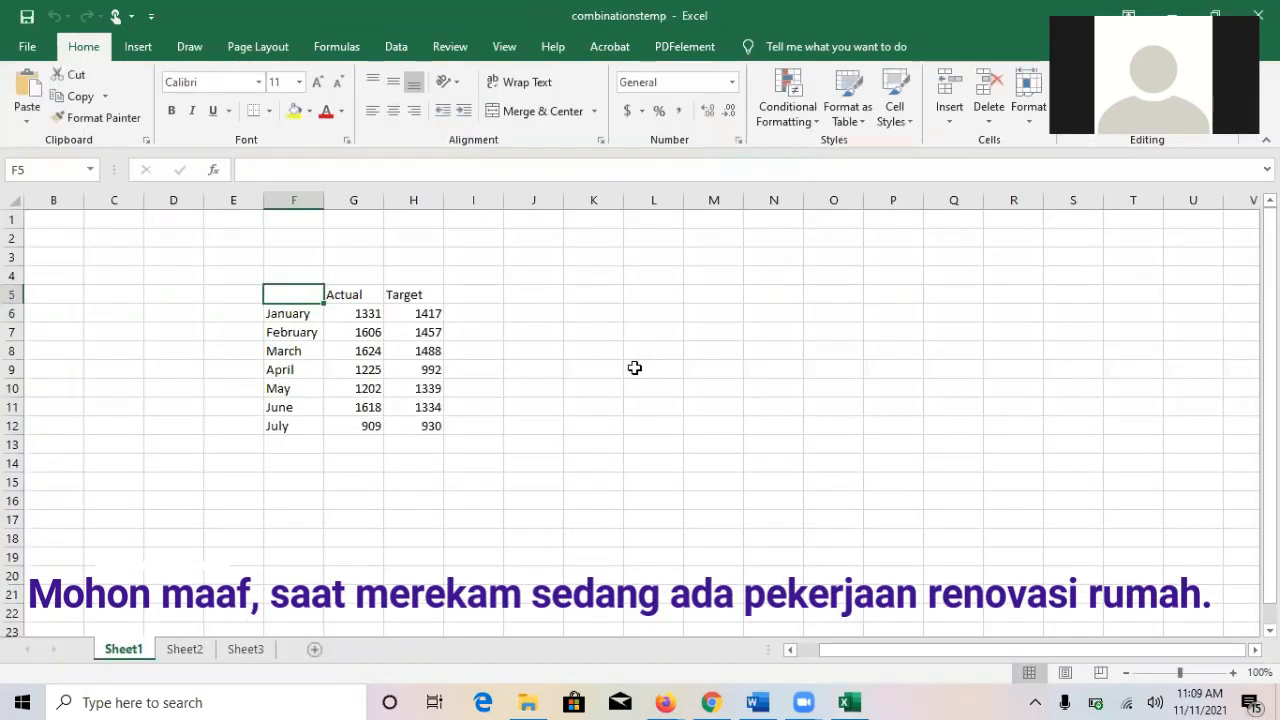
# - Insert a 2-D clustered column chart from the range F5:H12 and move it clear of the data table
pyautogui.hotkey('shift', 'Down')
pyautogui.hotkey('shift', 'Down')
pyautogui.hotkey('shift', 'Down')
pyautogui.hotkey('shift', 'Down')
pyautogui.hotkey('shift', 'Down')
pyautogui.hotkey('shift', 'Down')
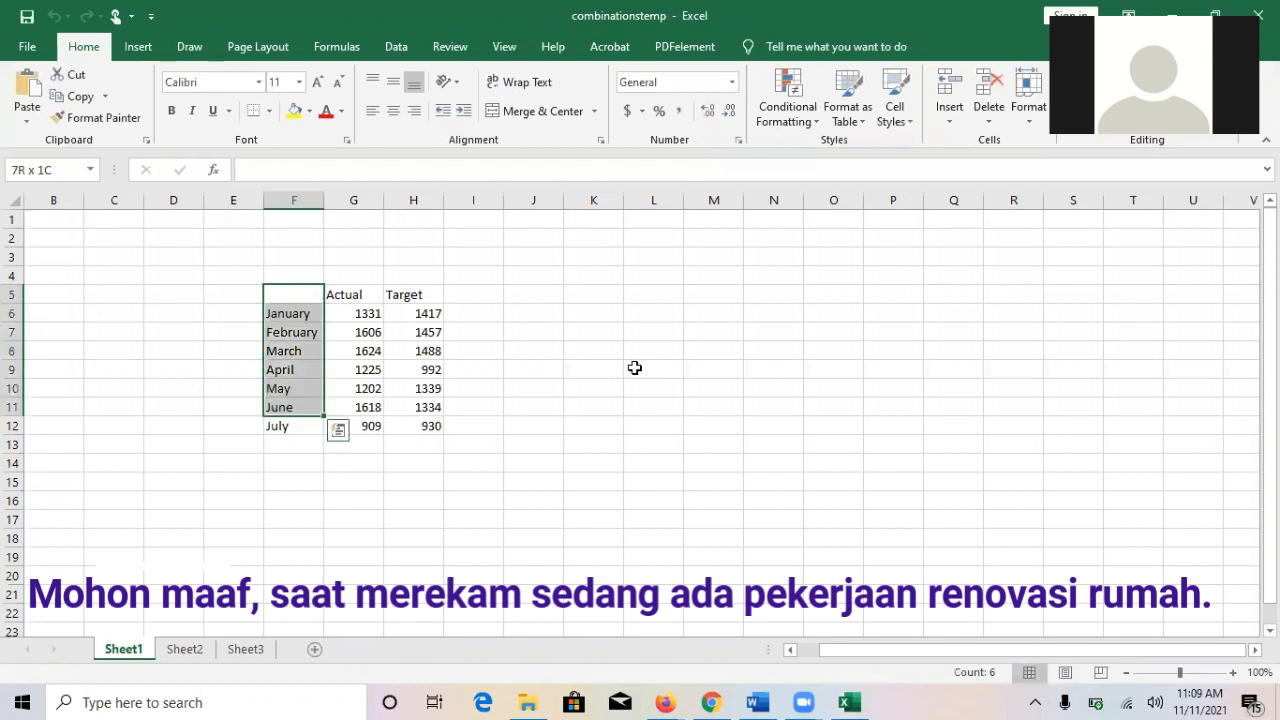
pyautogui.hotkey('shift', 'Down')
pyautogui.hotkey('shift', 'Right')
pyautogui.hotkey('shift', 'Right')
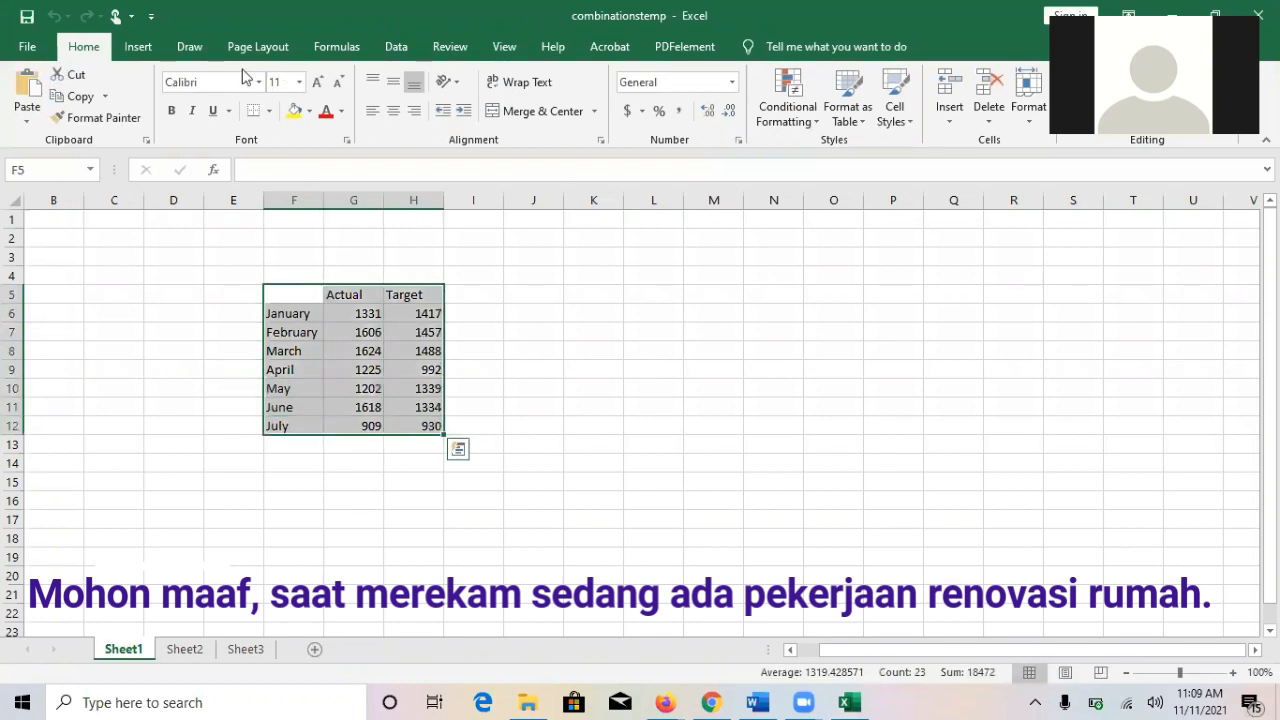
pyautogui.click(140, 48)
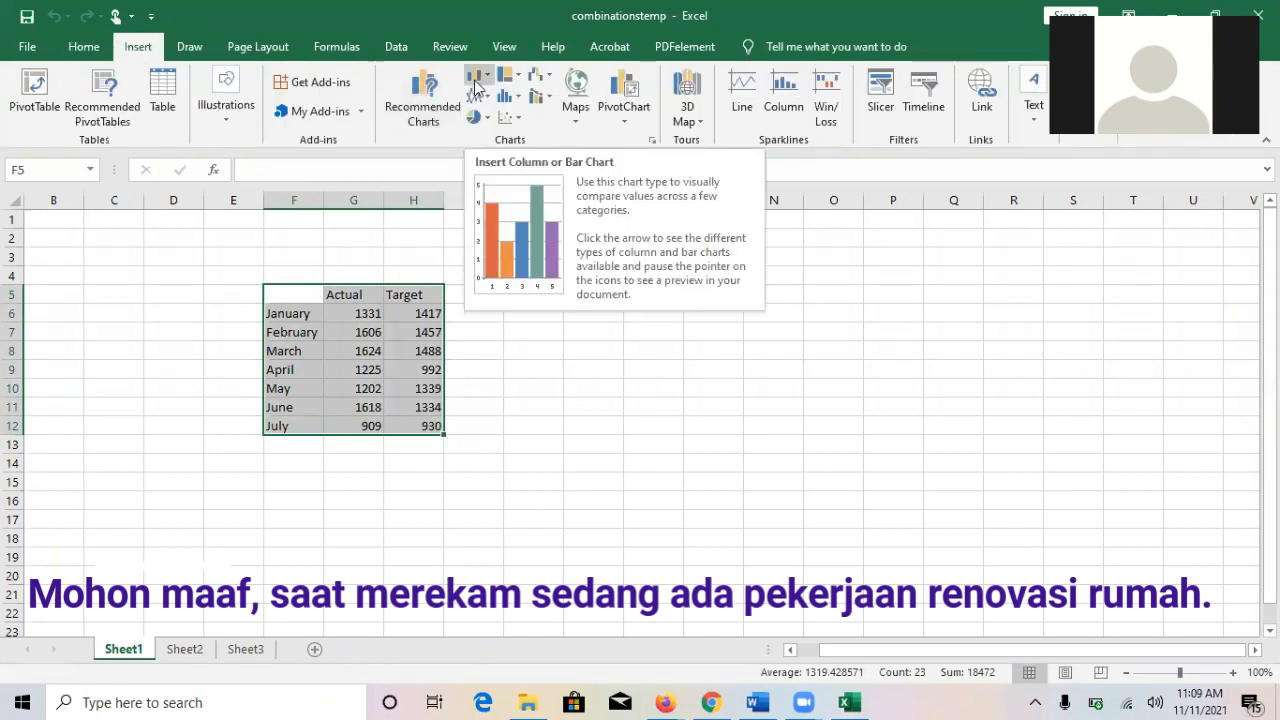
pyautogui.click(503, 101)
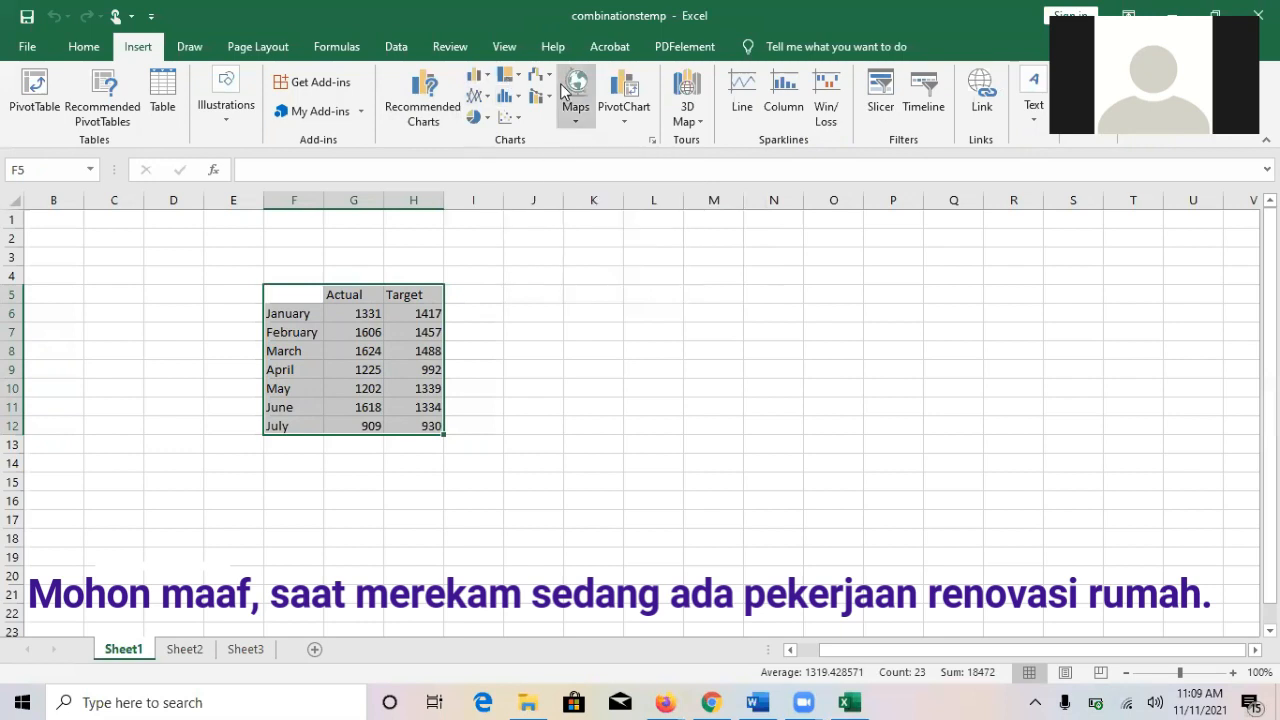
pyautogui.click(480, 76)
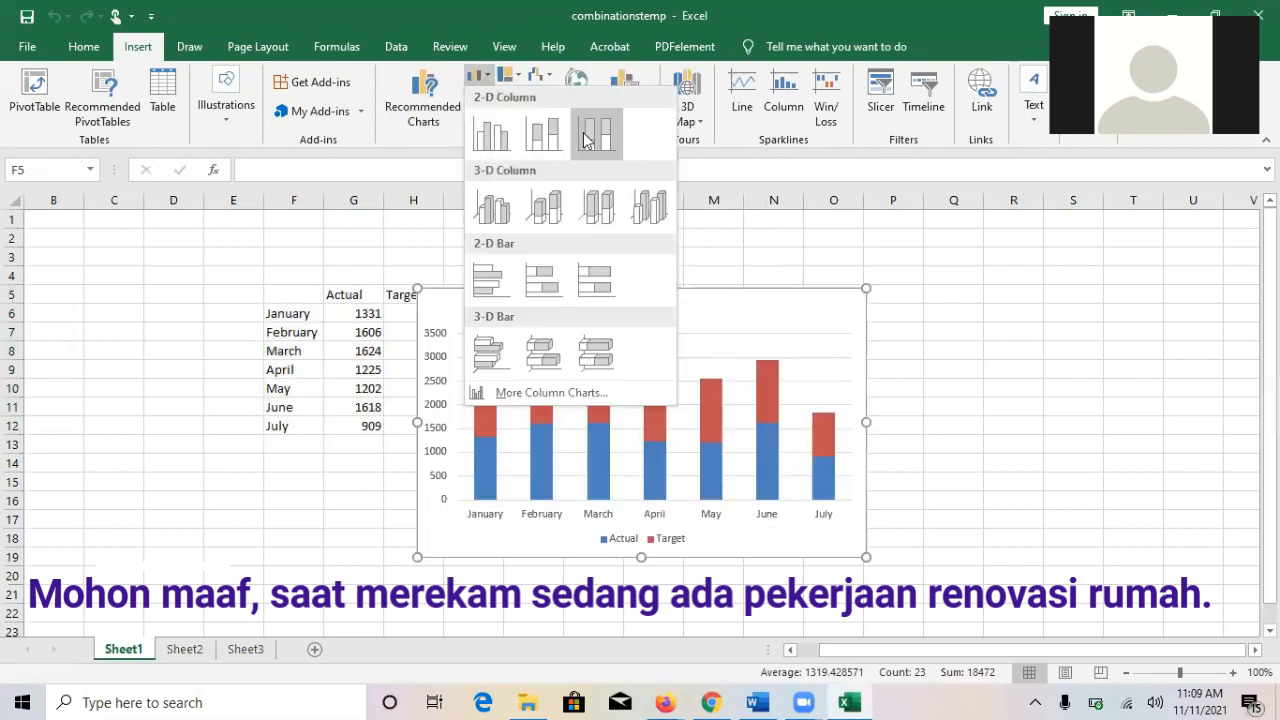
pyautogui.click(507, 137)
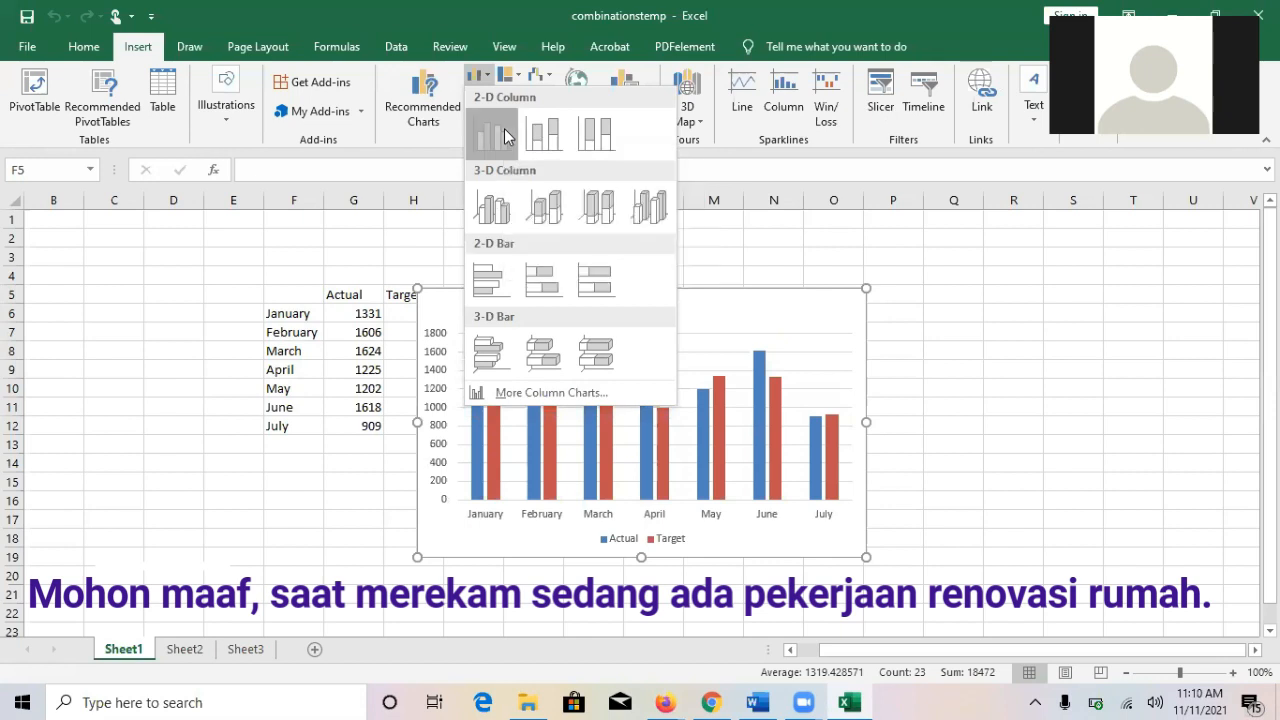
pyautogui.moveTo(751, 302); pyautogui.dragTo(838, 277)
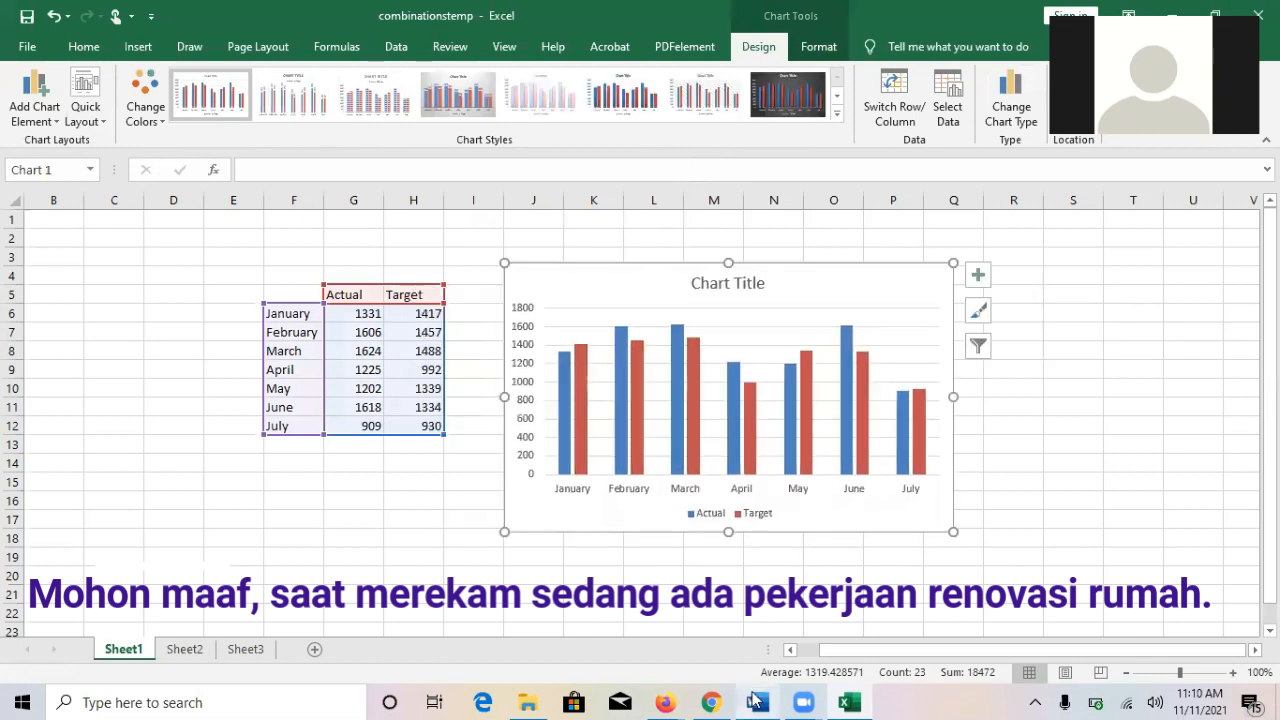
# - Read the charting instructions in Word, then switch to the PDF in Chrome and examine Figures 52-1 and 52-2
pyautogui.click(757, 702)
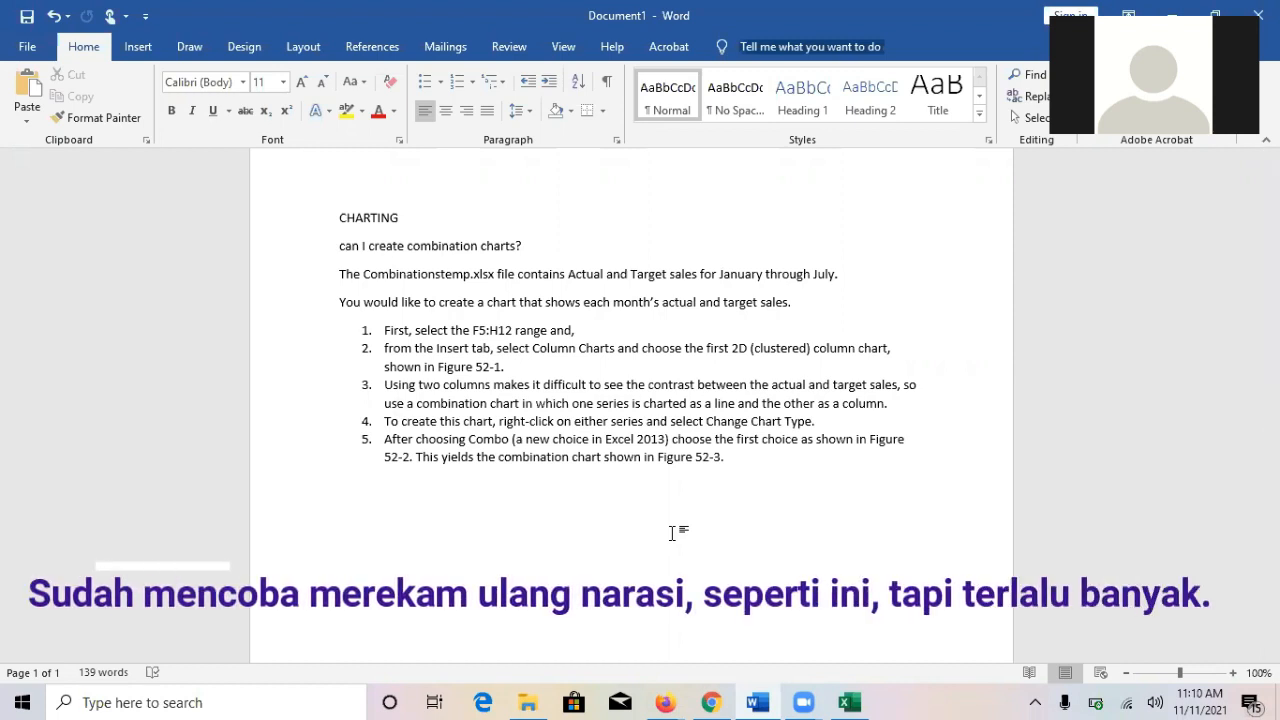
pyautogui.click(850, 702)
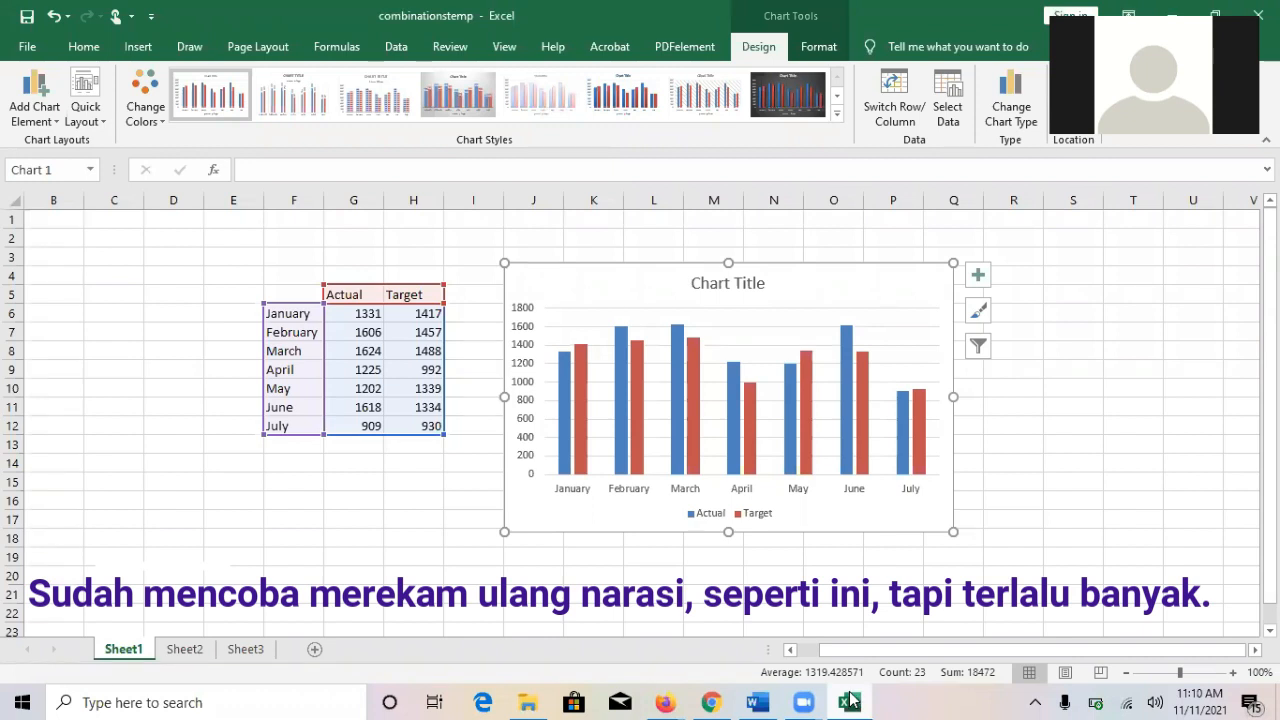
pyautogui.click(850, 702)
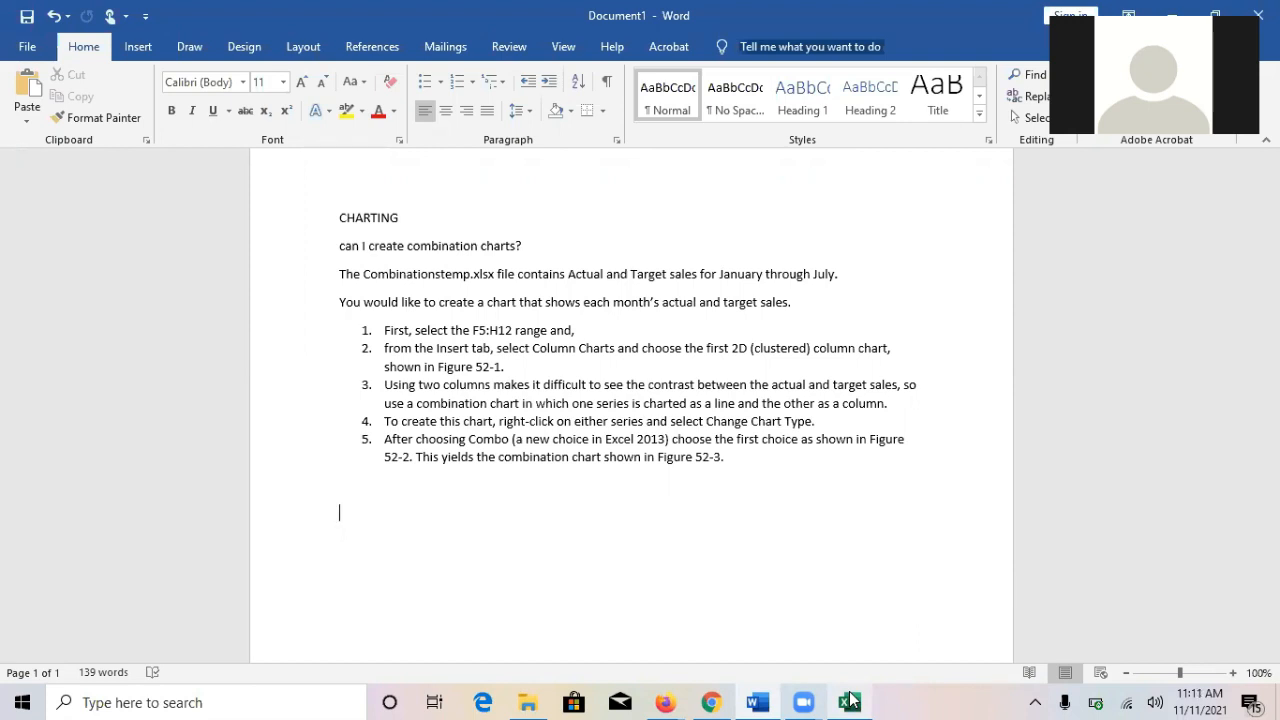
pyautogui.click(710, 702)
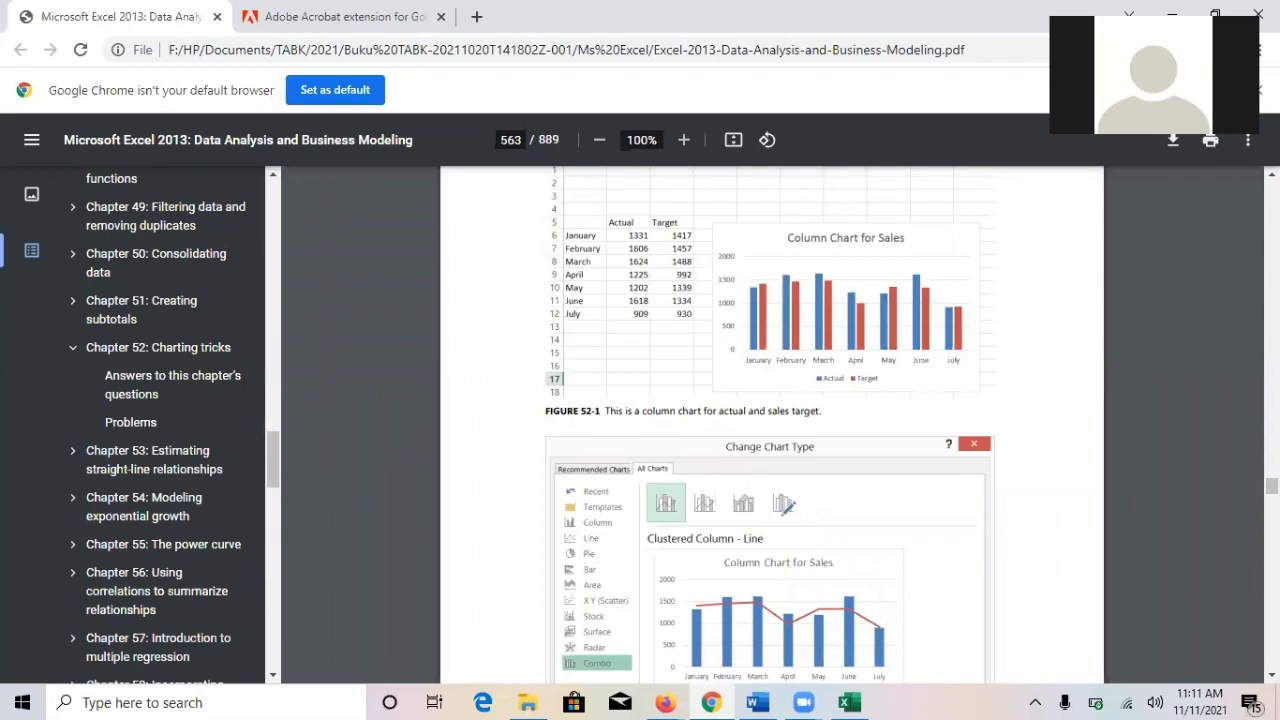
pyautogui.scroll(-1, 914, 543)
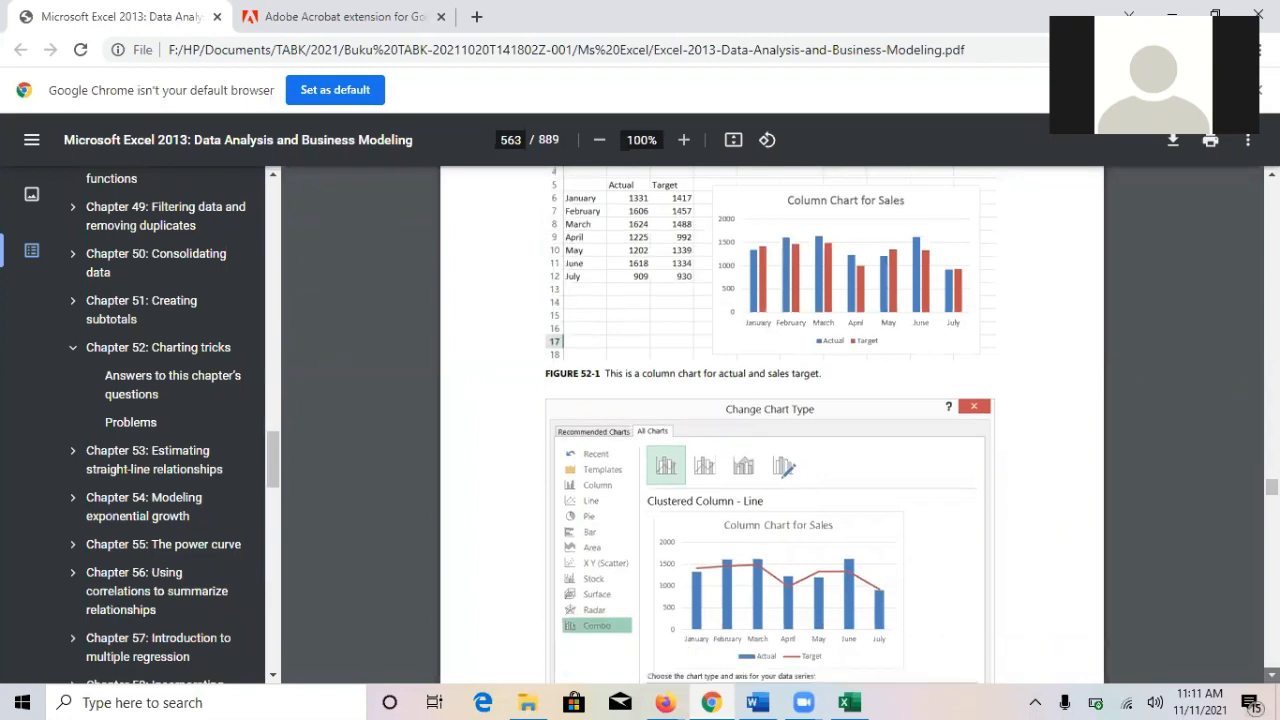
pyautogui.scroll(-1, 858, 535)
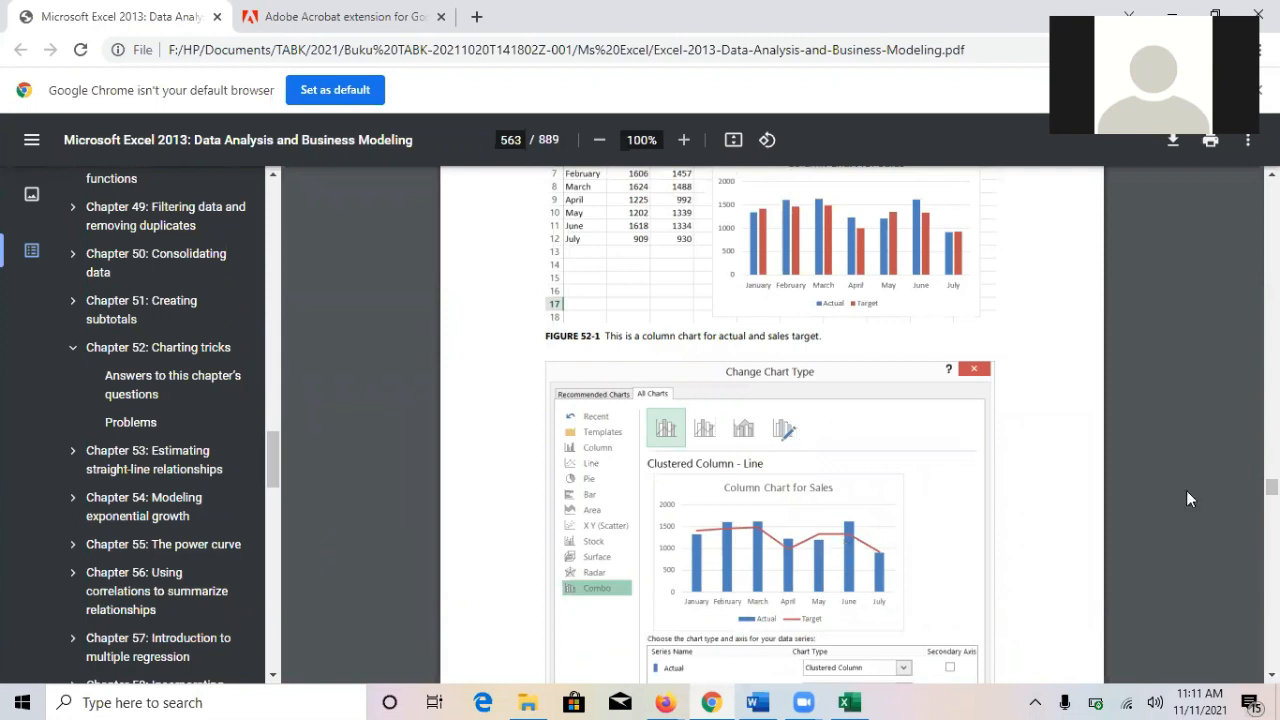
pyautogui.scroll(-1, 770, 425)
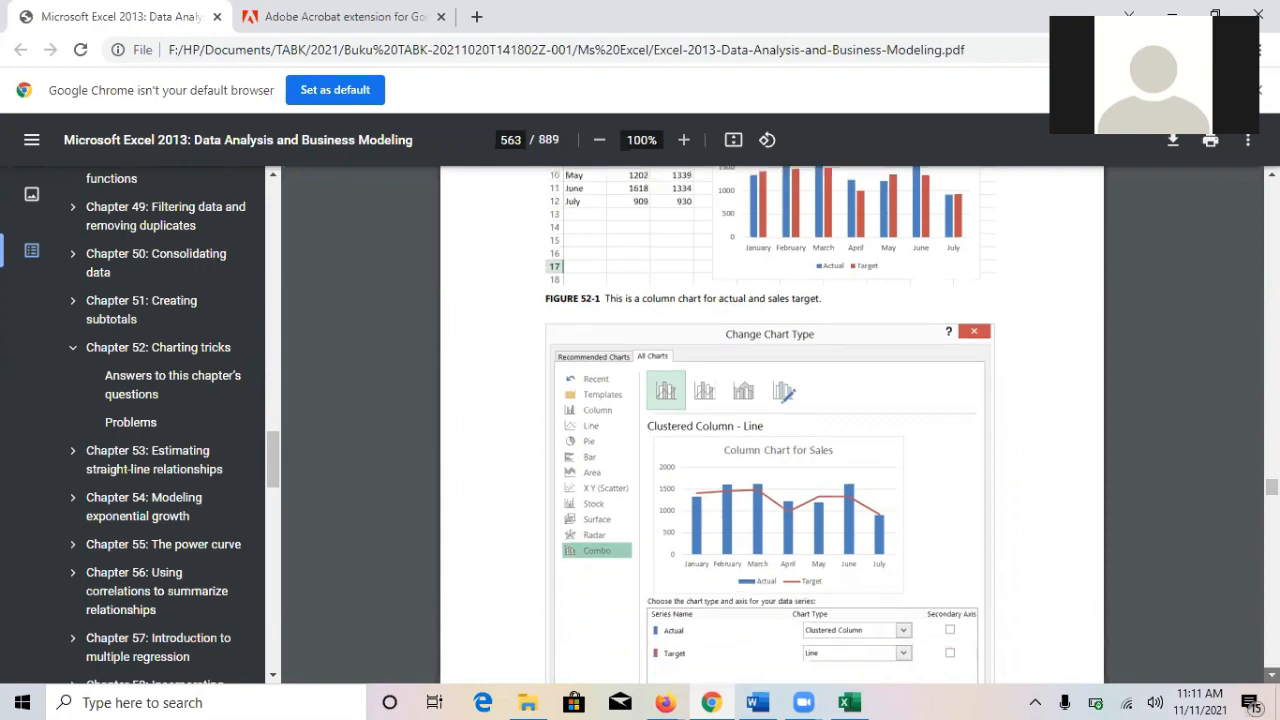
pyautogui.scroll(-5, 999, 552)
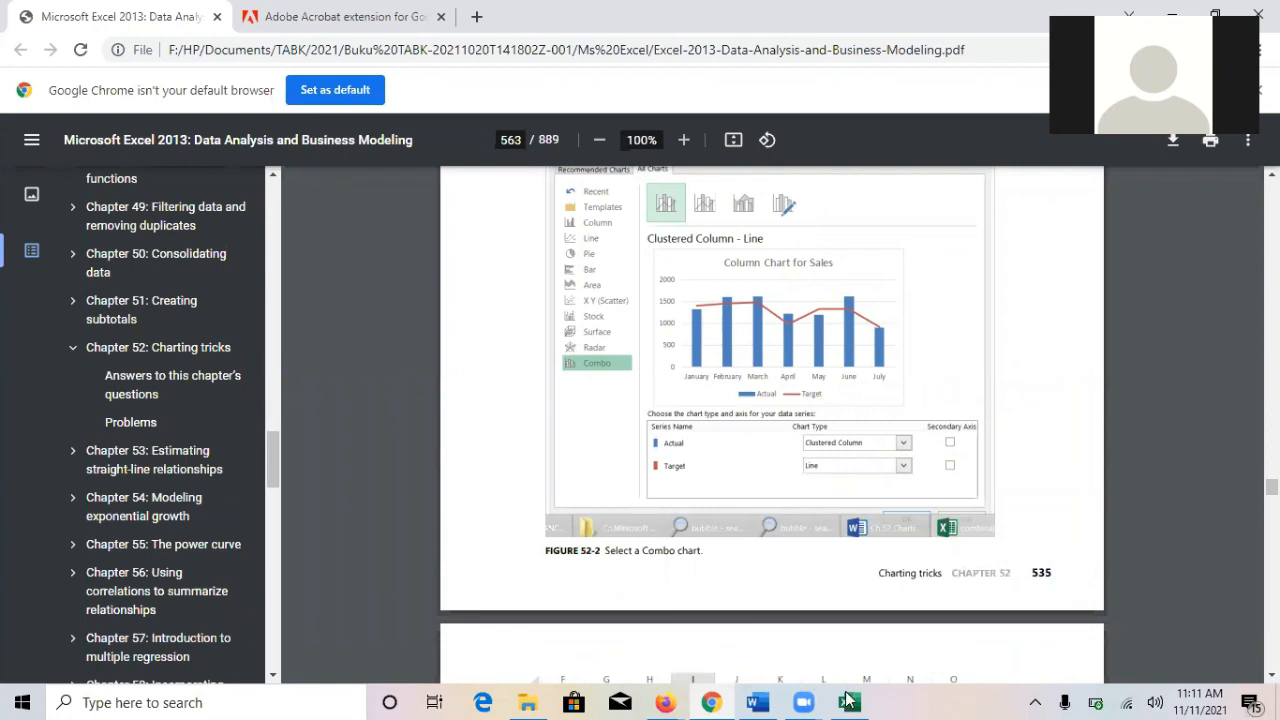
# - Switch to Excel and set the Target series to the Line chart type in a custom combination
pyautogui.click(853, 616)
pyautogui.moveTo(802, 398)
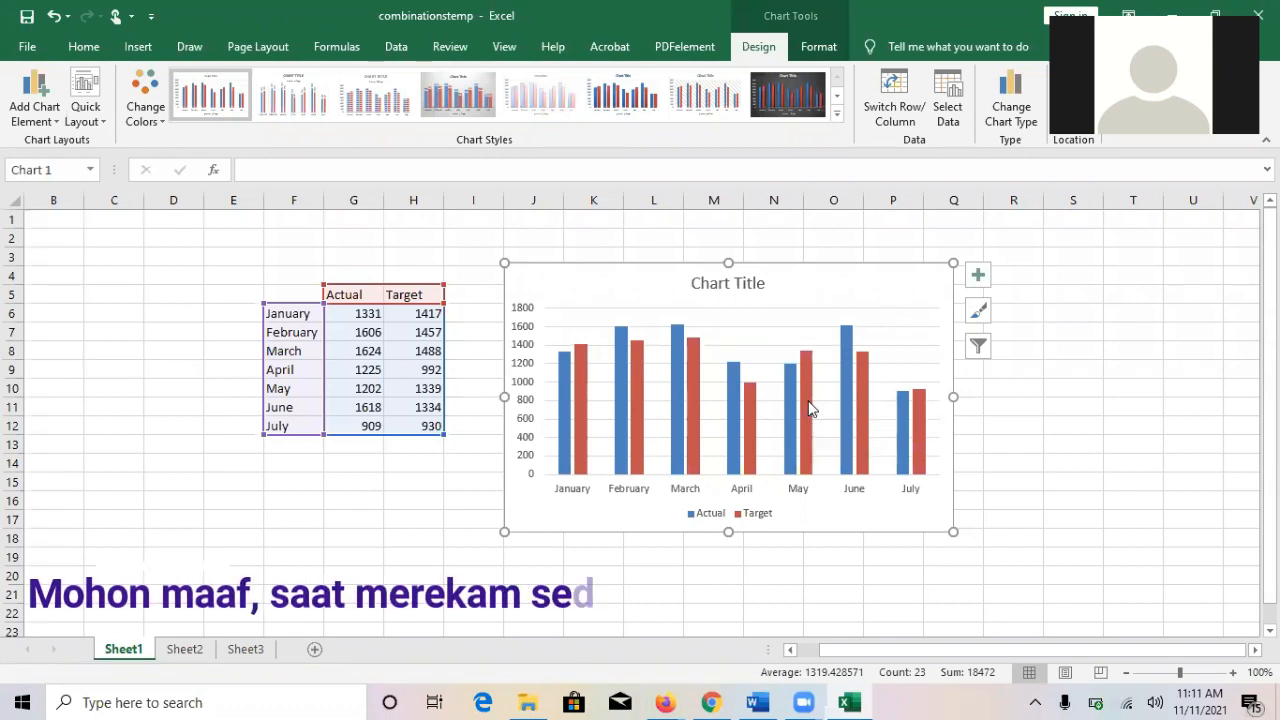
pyautogui.rightClick(810, 408)
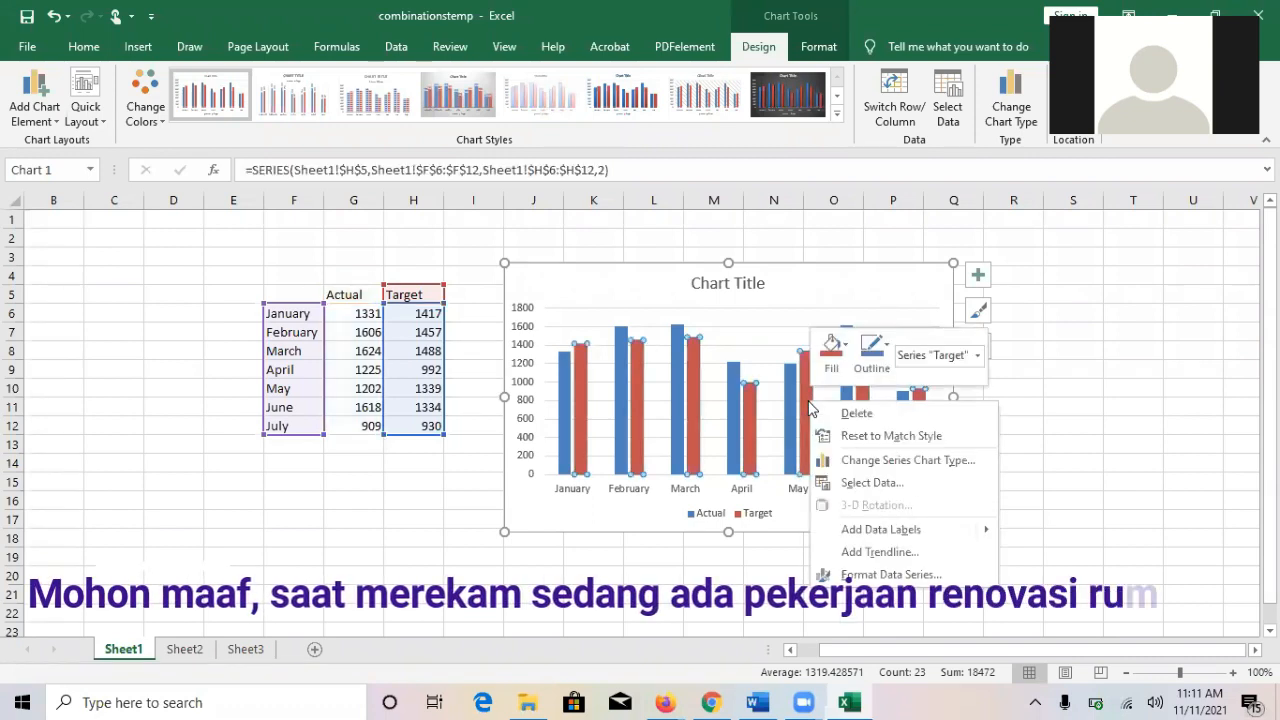
pyautogui.click(931, 464)
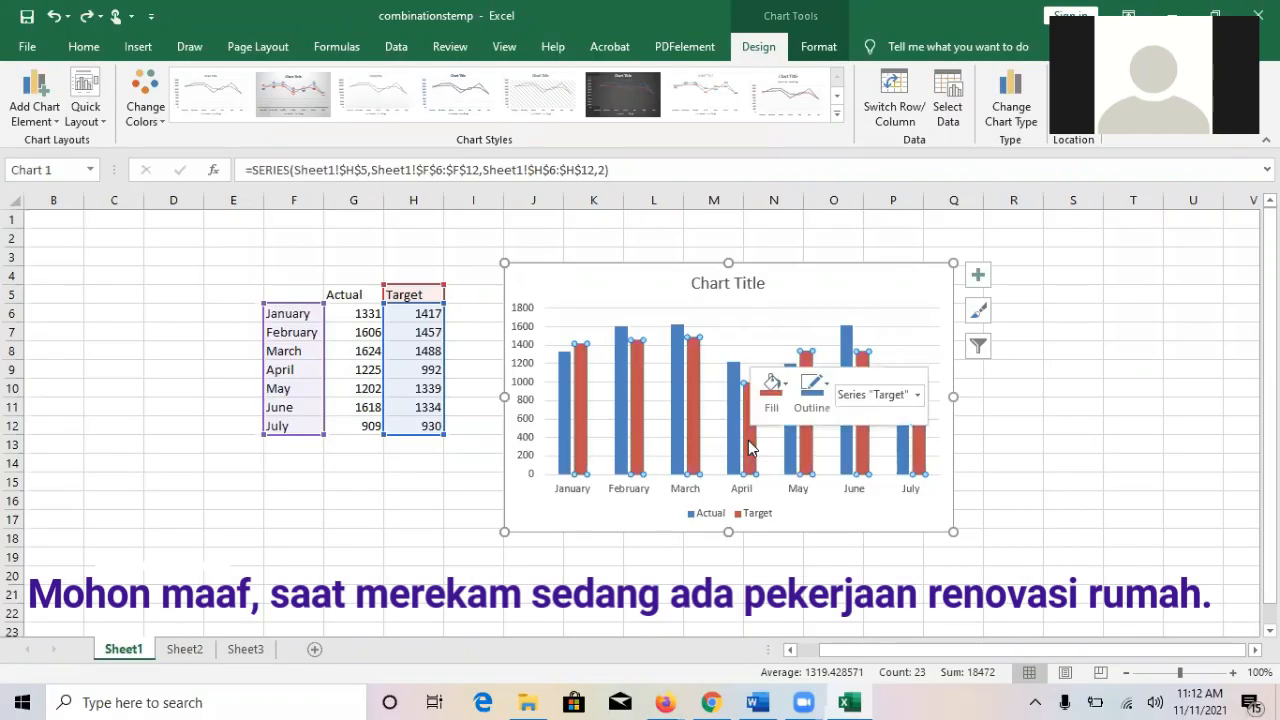
pyautogui.rightClick(752, 447)
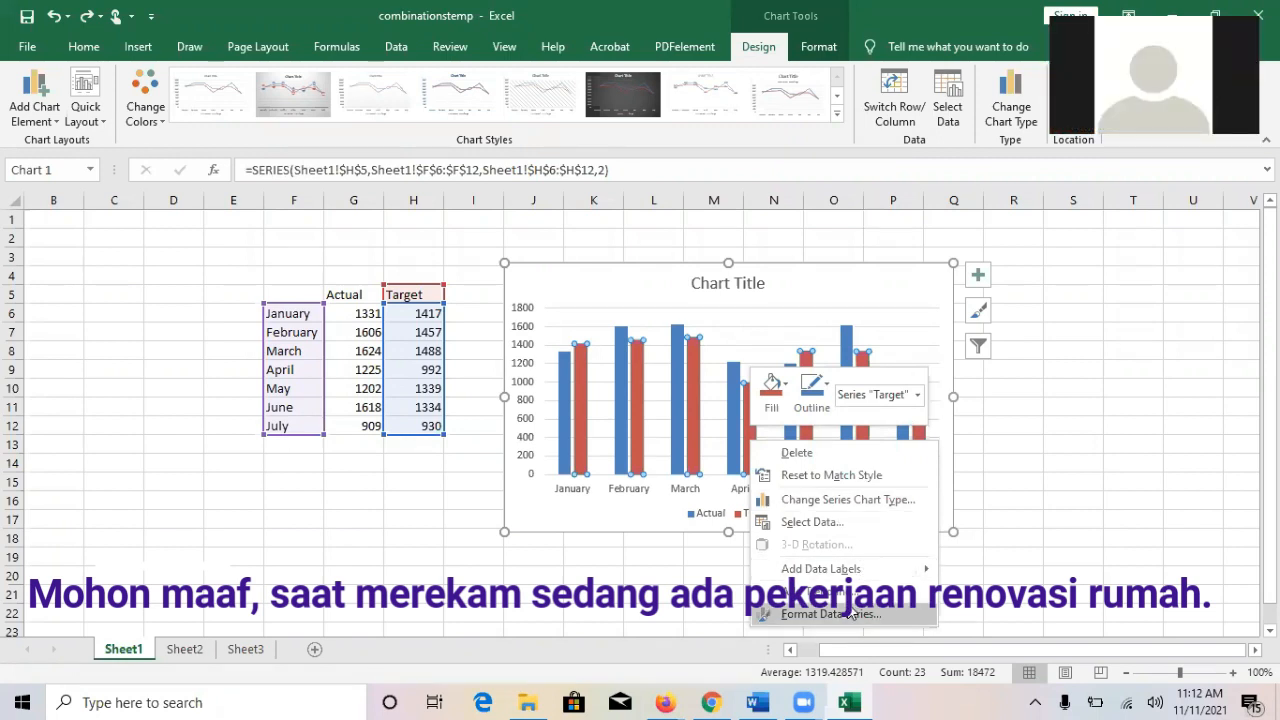
pyautogui.click(867, 505)
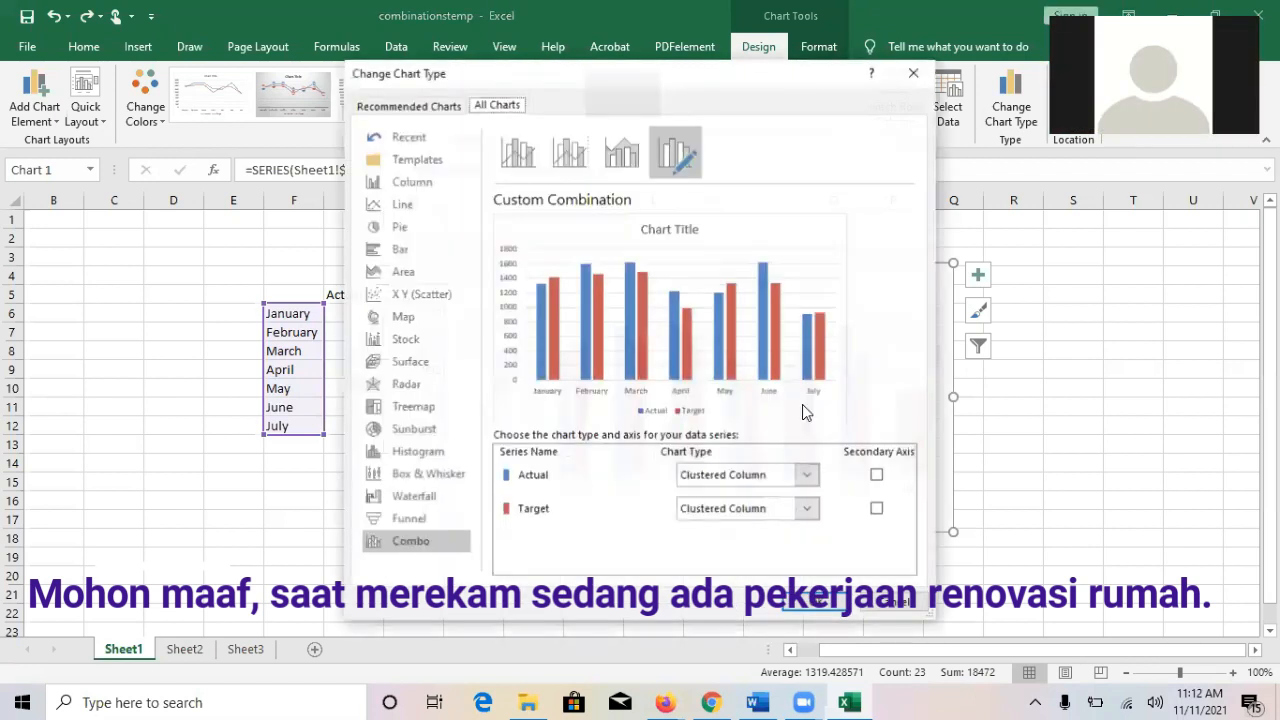
pyautogui.click(809, 510)
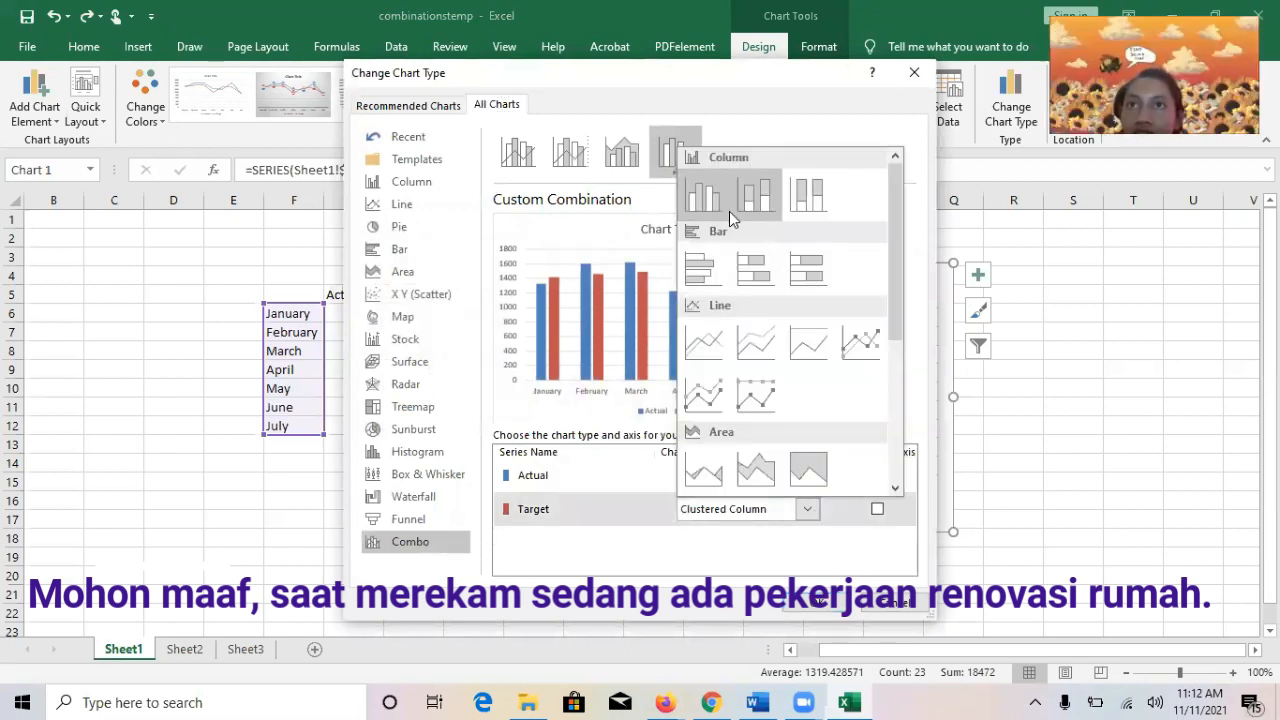
pyautogui.click(718, 338)
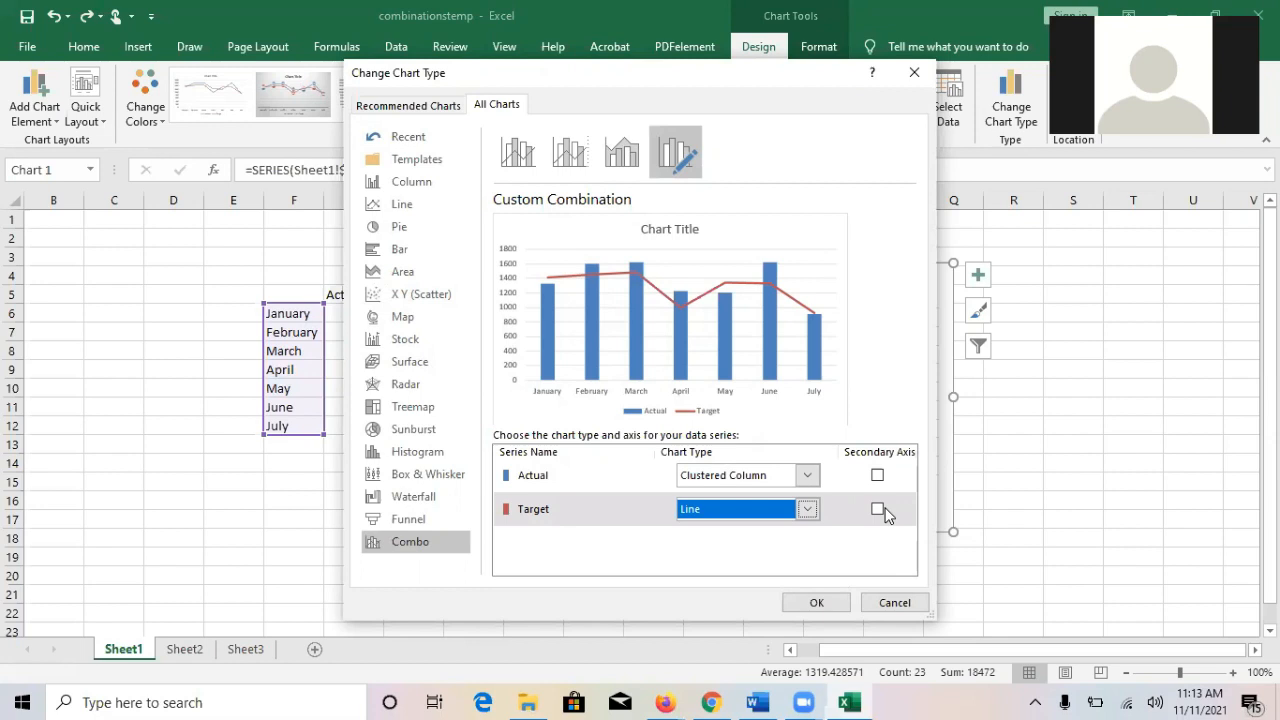
# - Preview Target on the secondary axis, turn that option off again, and apply the column-and-line combination chart
pyautogui.press('XF86AudioLowerVolume')
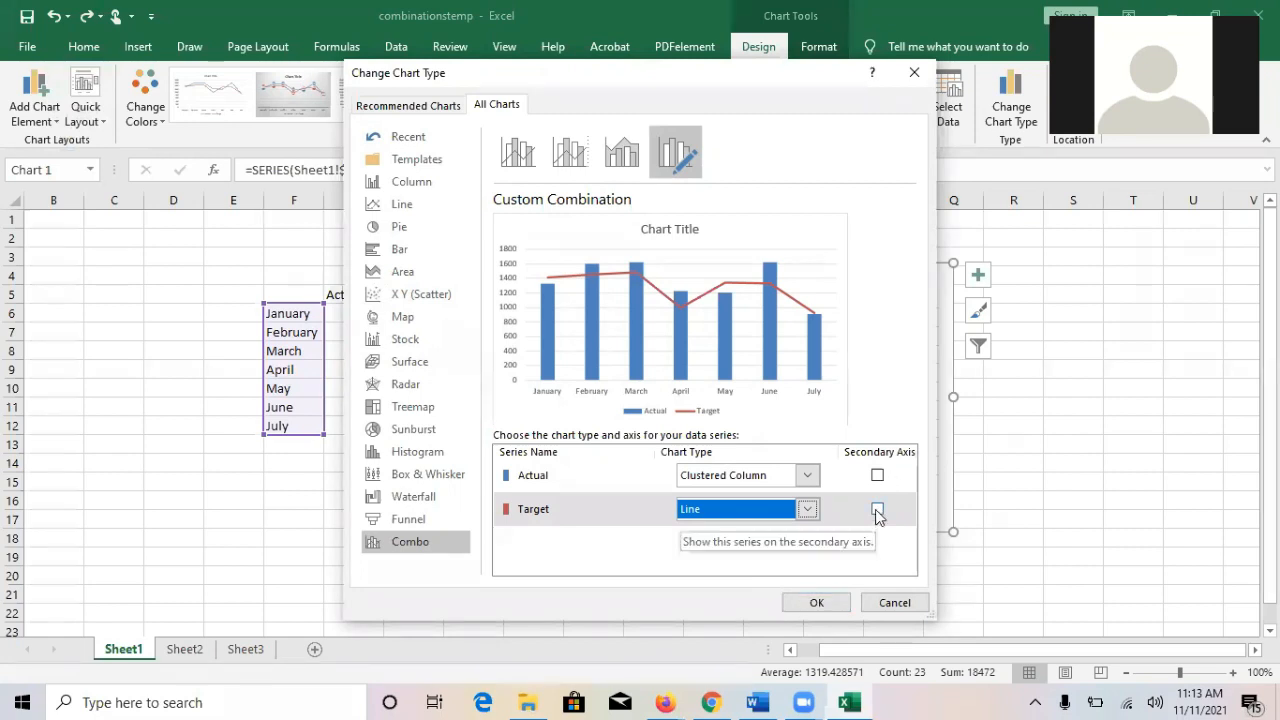
pyautogui.click(877, 510)
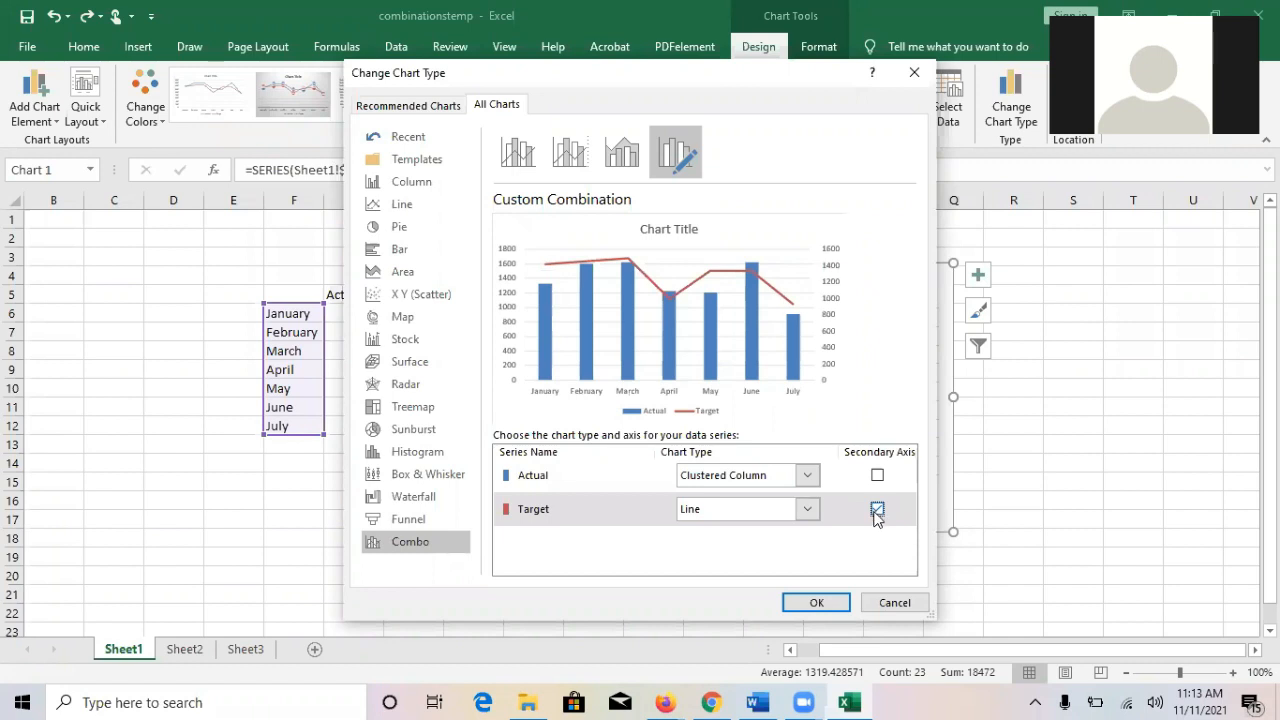
pyautogui.click(877, 510)
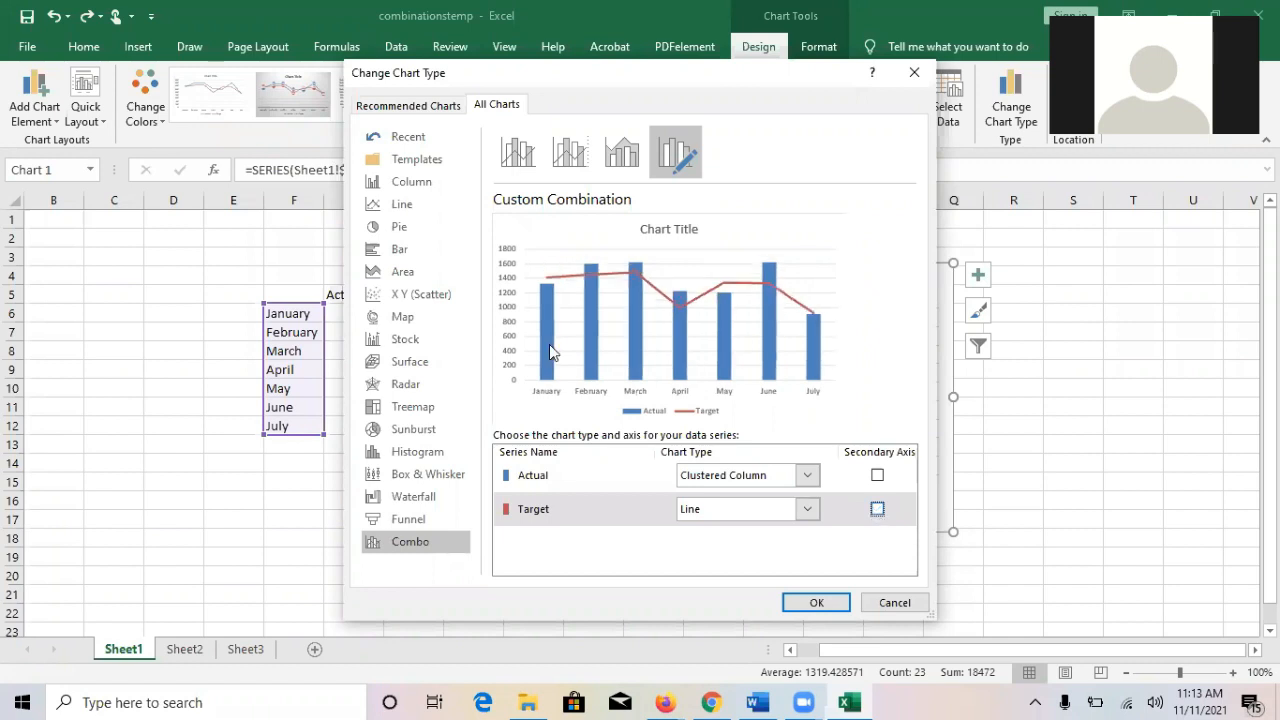
pyautogui.click(817, 600)
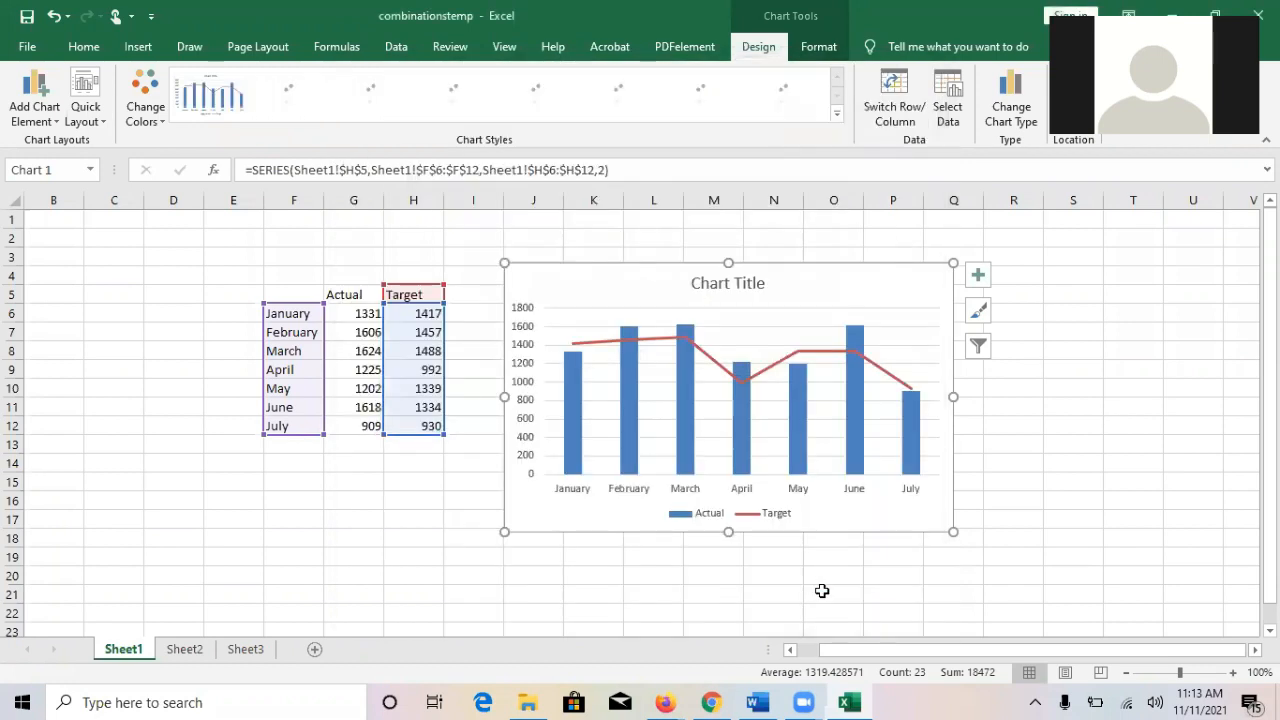
pyautogui.click(806, 538)
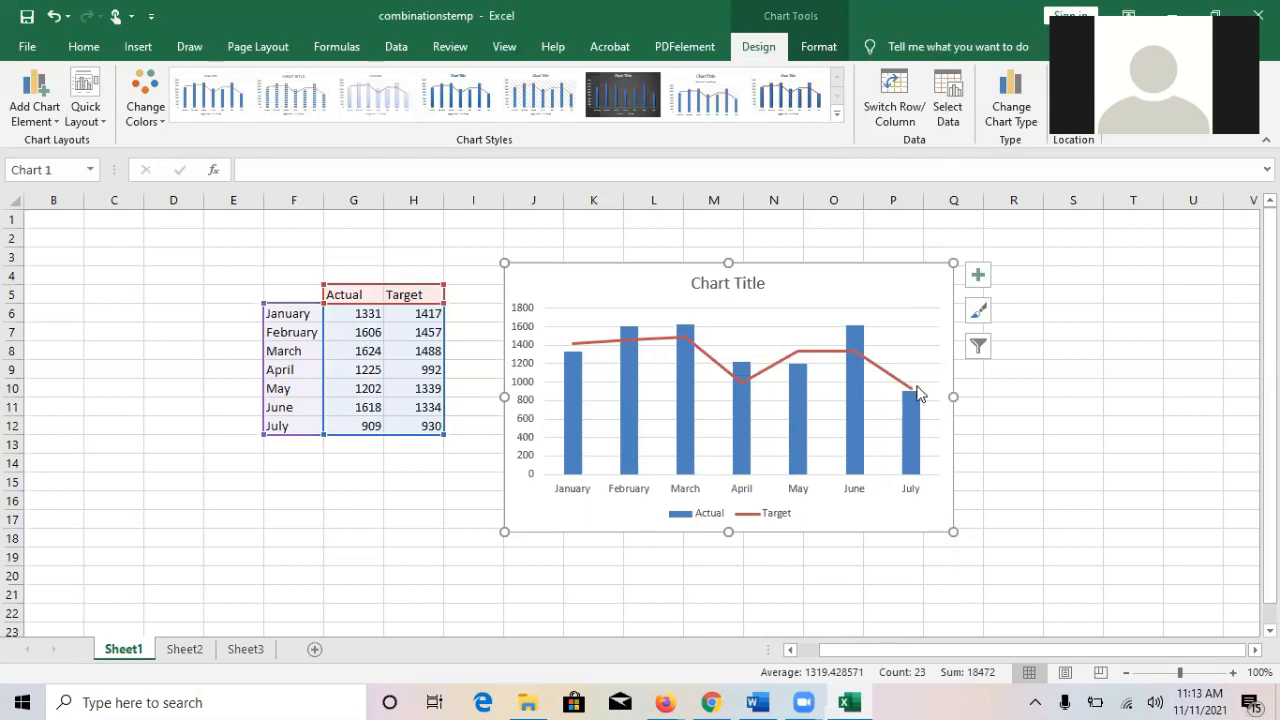
# - Switch to the PDF in Chrome to examine the combination chart in Figure 52-3, and review the instructions in Word
pyautogui.click(722, 694)
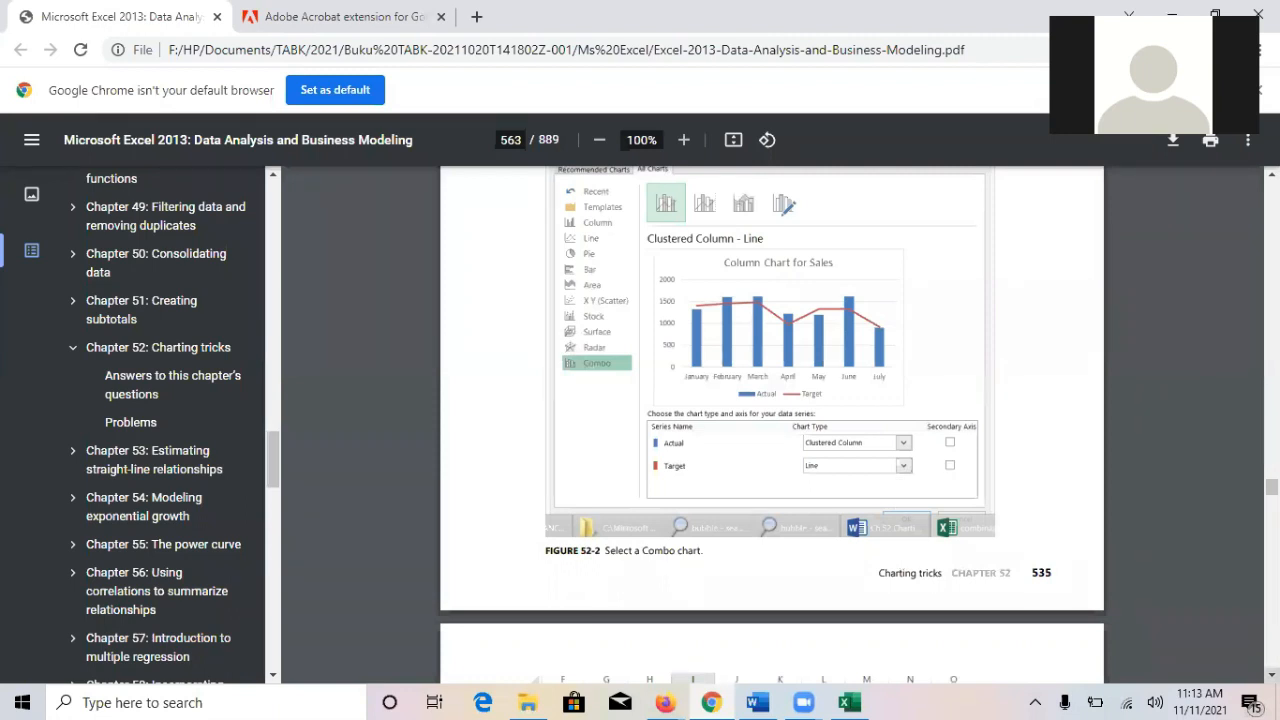
pyautogui.scroll(-2, 772, 420)
pyautogui.scroll(-1, 772, 420)
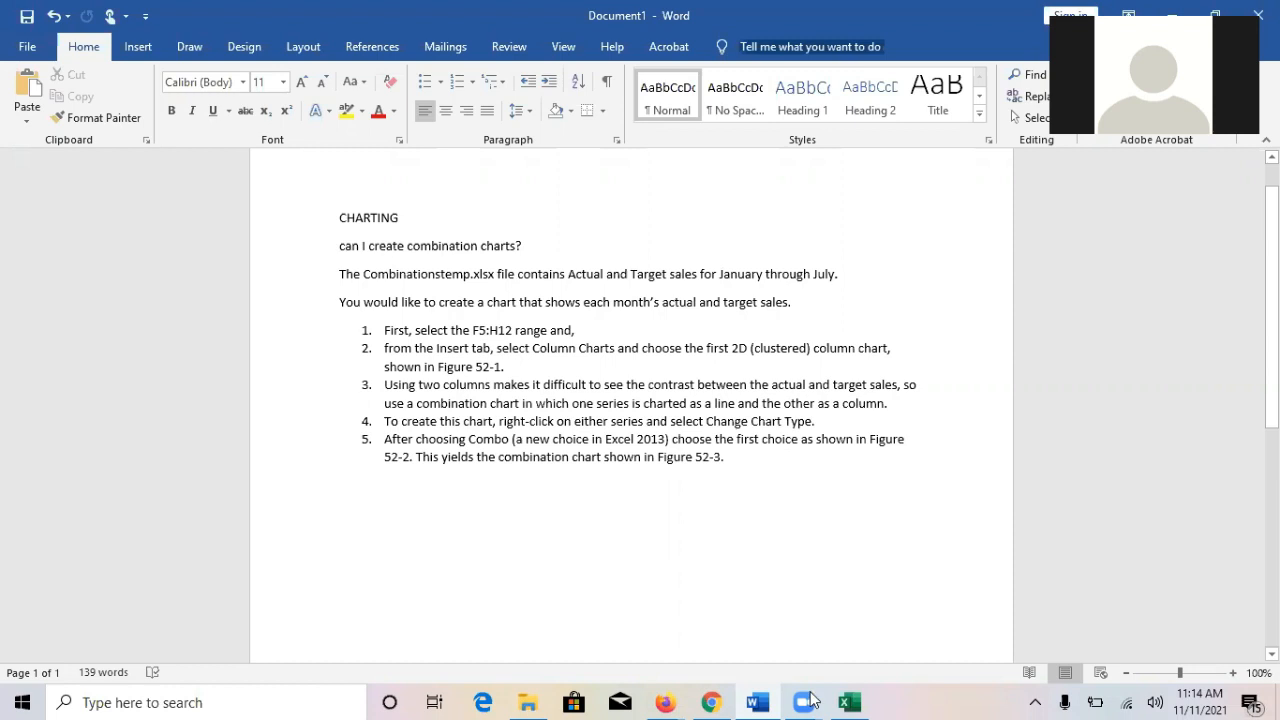
pyautogui.click(935, 470)
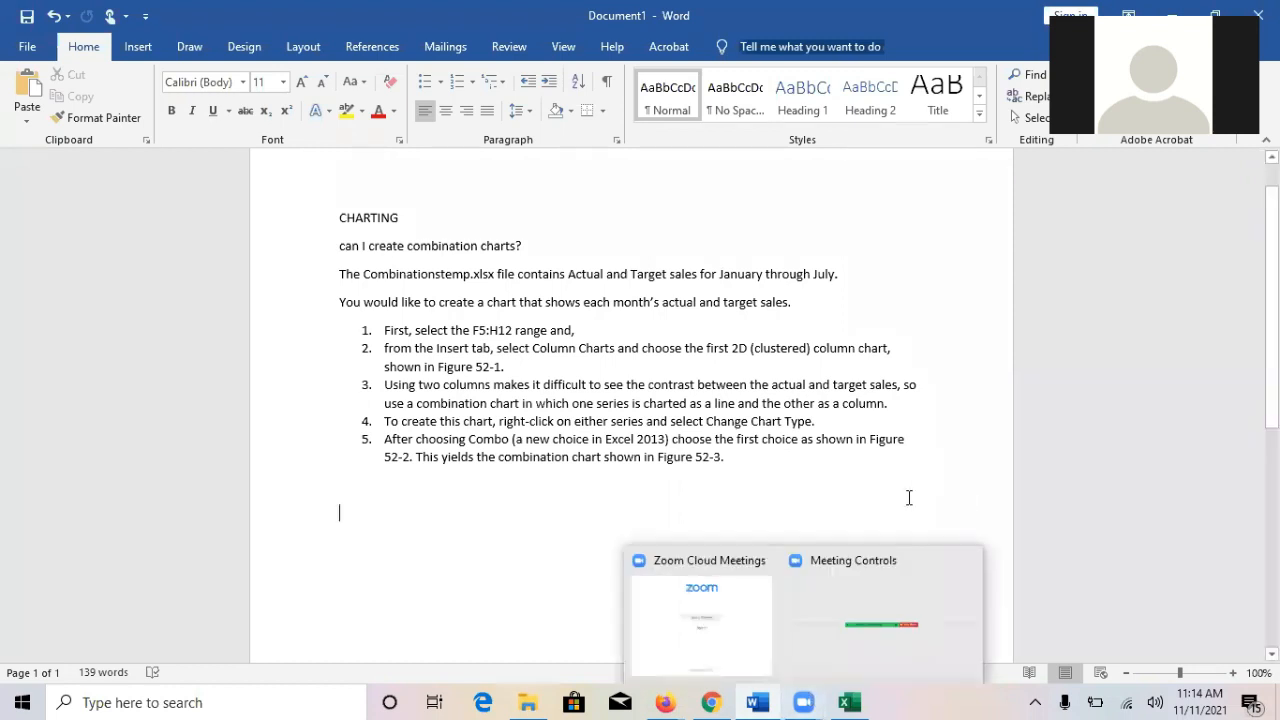
# - Switch to Chrome, read the PDF section on creating a secondary axis, and examine Figures 52-5 and 52-6
pyautogui.click(711, 703)
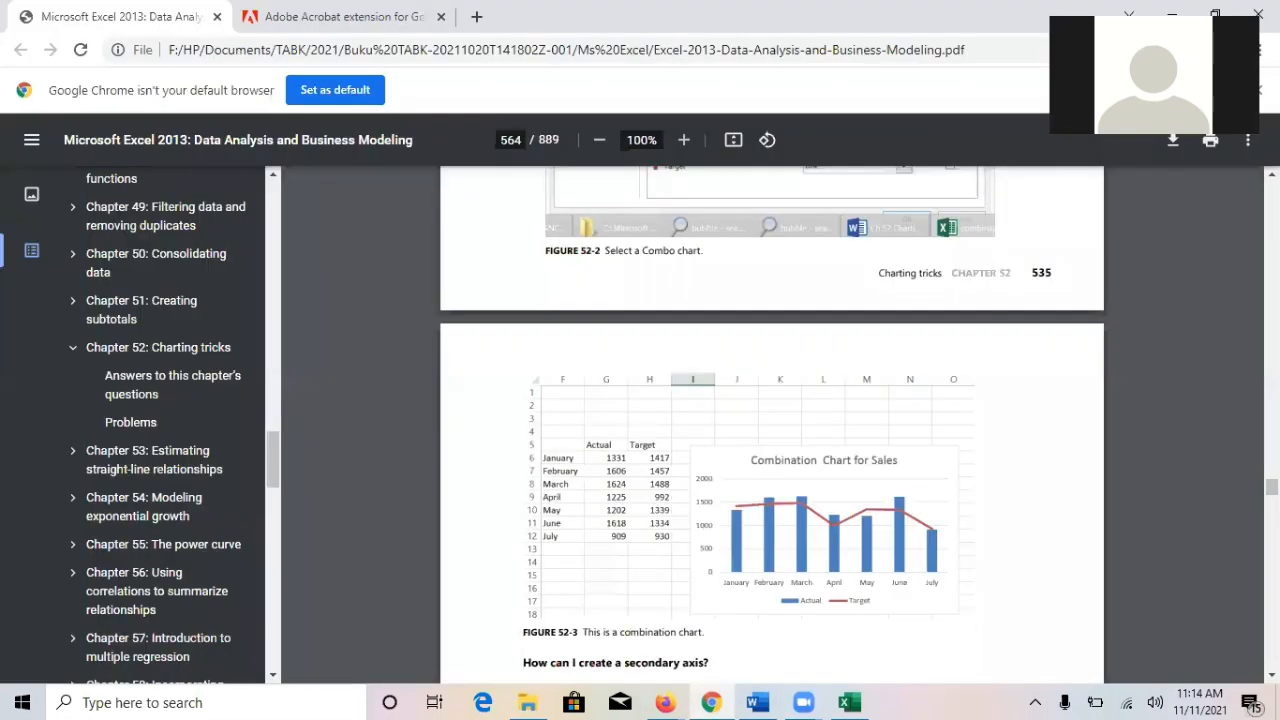
pyautogui.click(1272, 675)
pyautogui.scroll(-3, 915, 400)
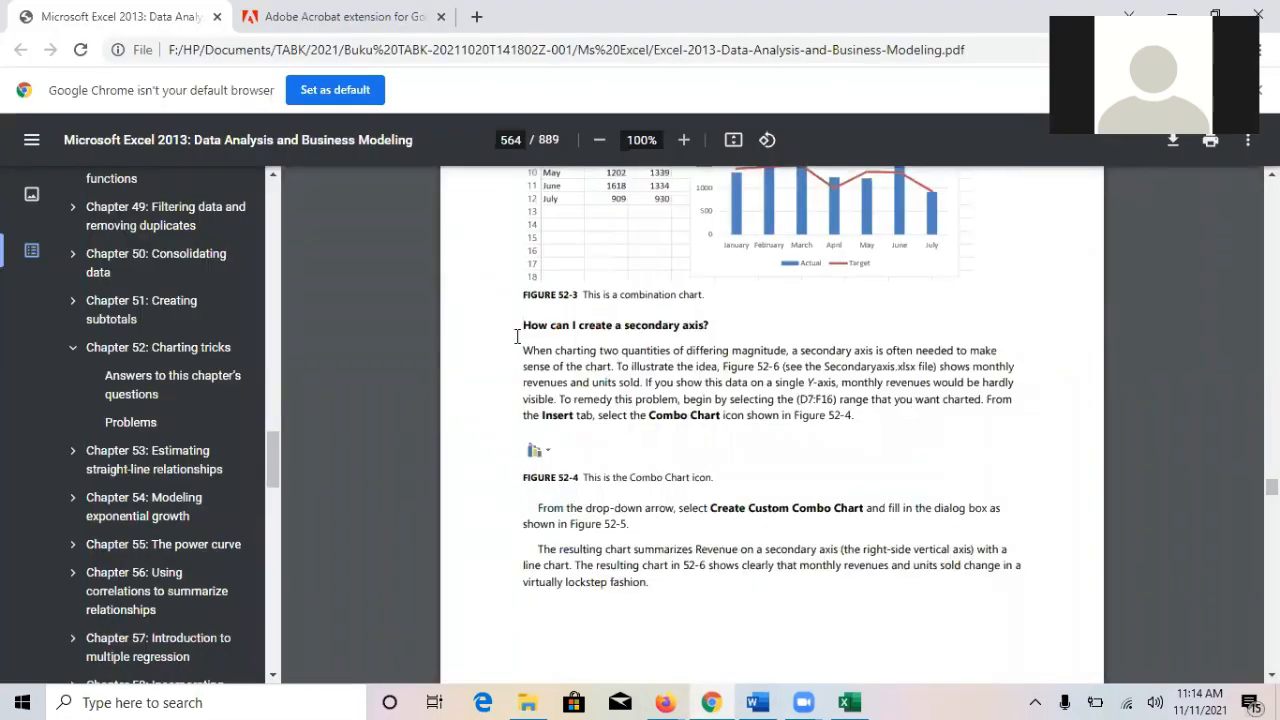
pyautogui.moveTo(519, 333); pyautogui.dragTo(858, 410)
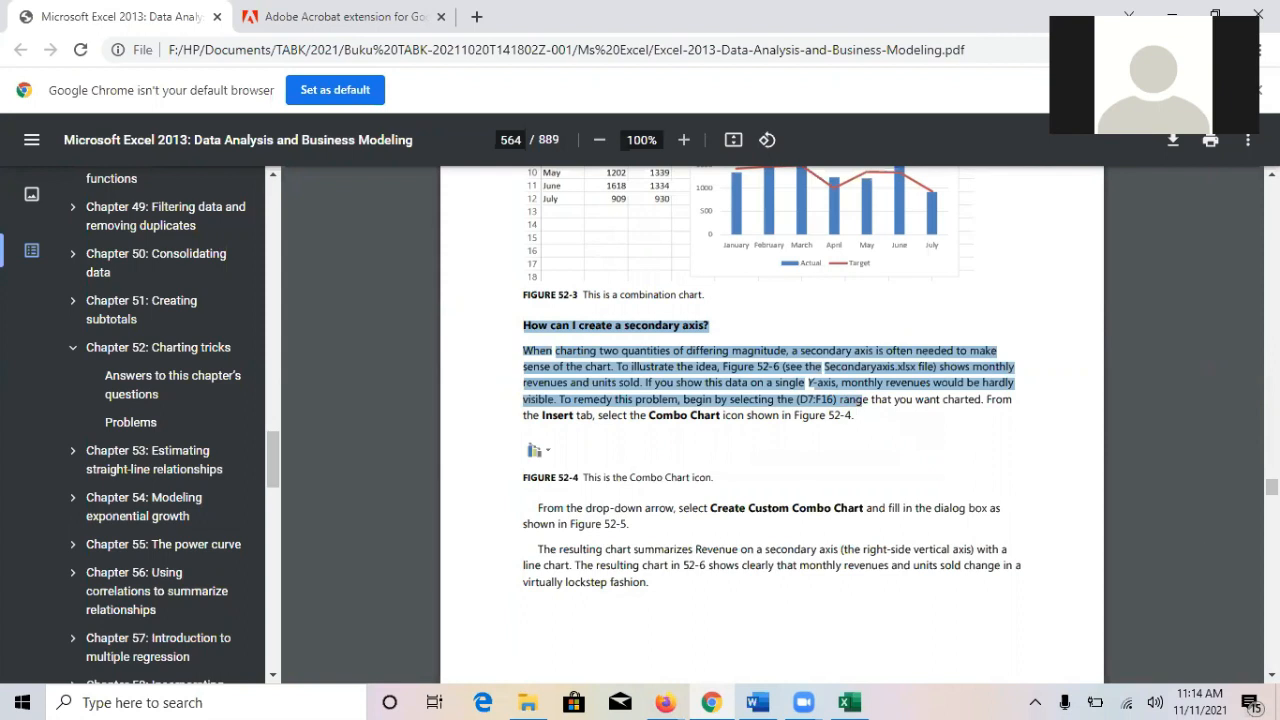
pyautogui.scroll(-5, 770, 420)
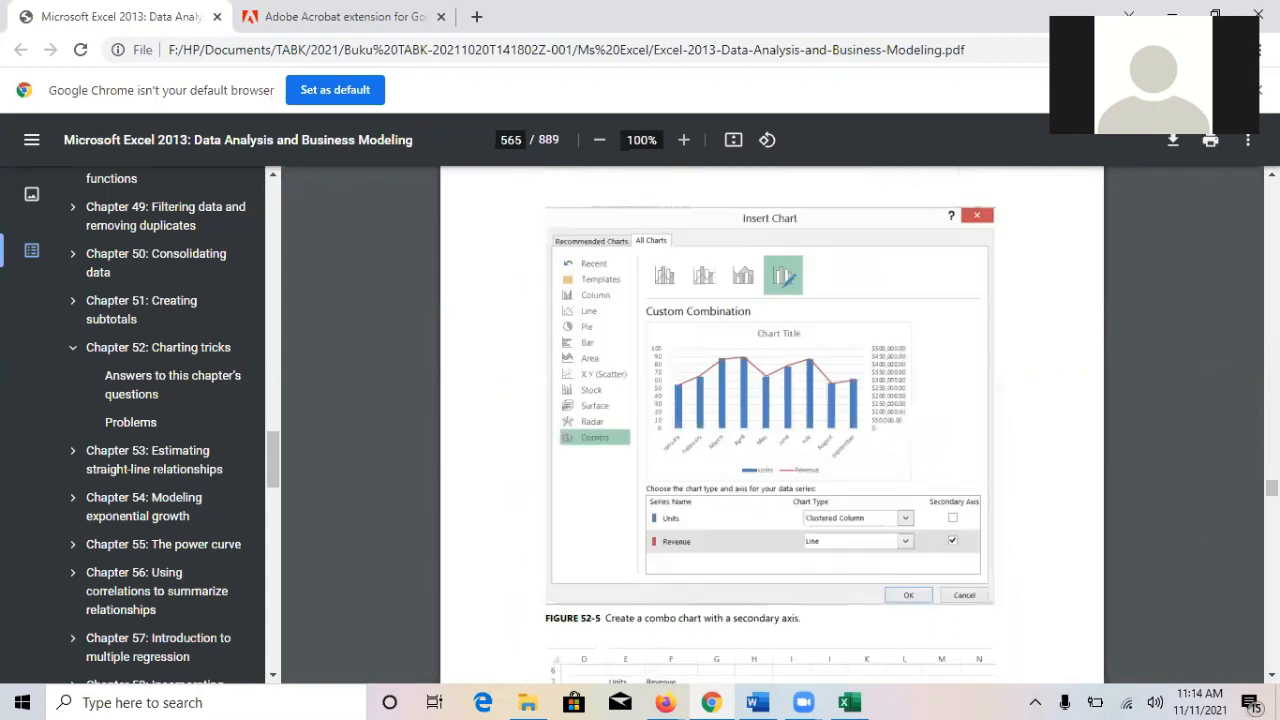
pyautogui.scroll(-3, 770, 420)
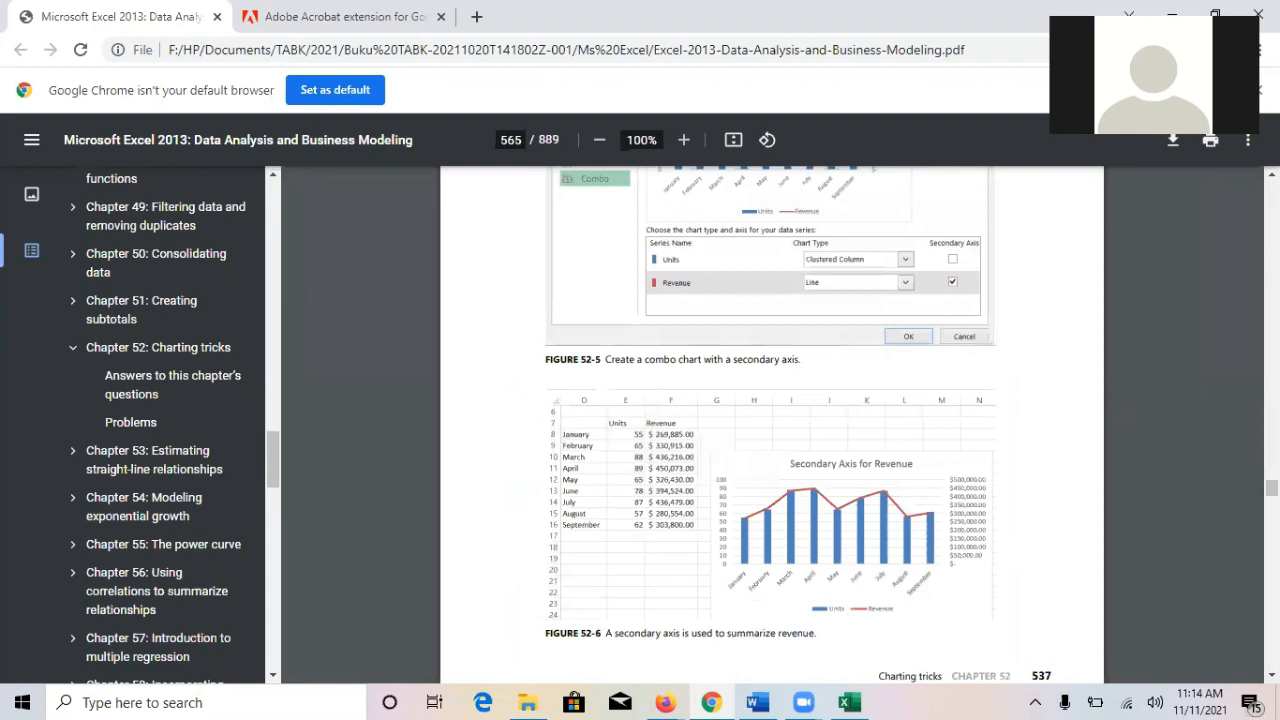
# - Compare the Insert Chart settings in Figure 52-5 with the finished Secondary Axis for Revenue chart in Figure 52-6
pyautogui.scroll(1, 770, 420)
pyautogui.scroll(3, 770, 420)
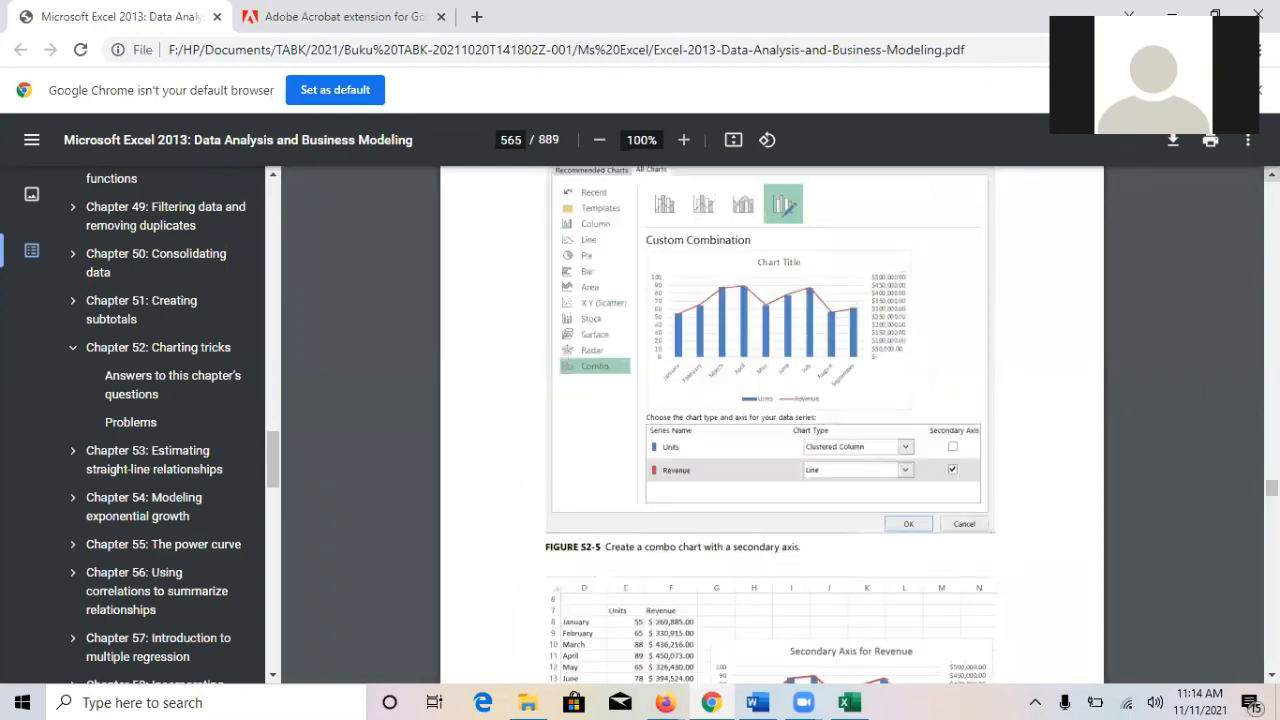
pyautogui.scroll(2, 770, 420)
pyautogui.scroll(1, 1017, 374)
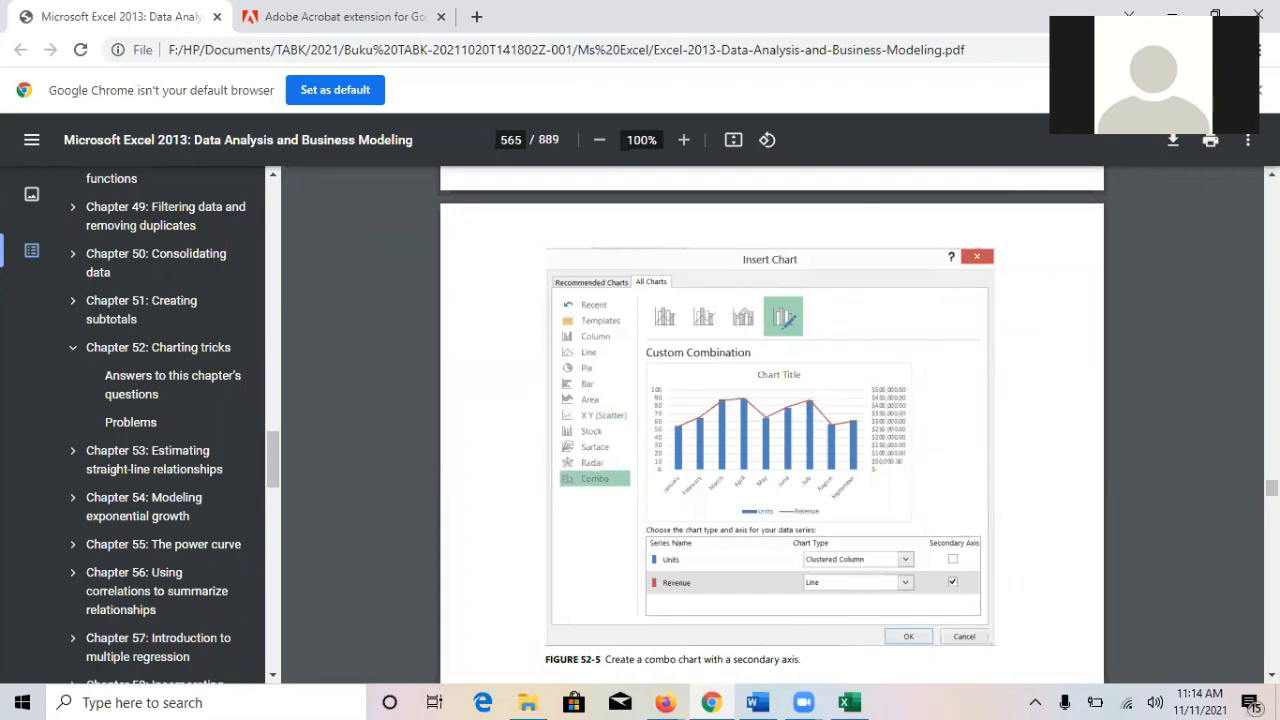
pyautogui.scroll(-2, 772, 420)
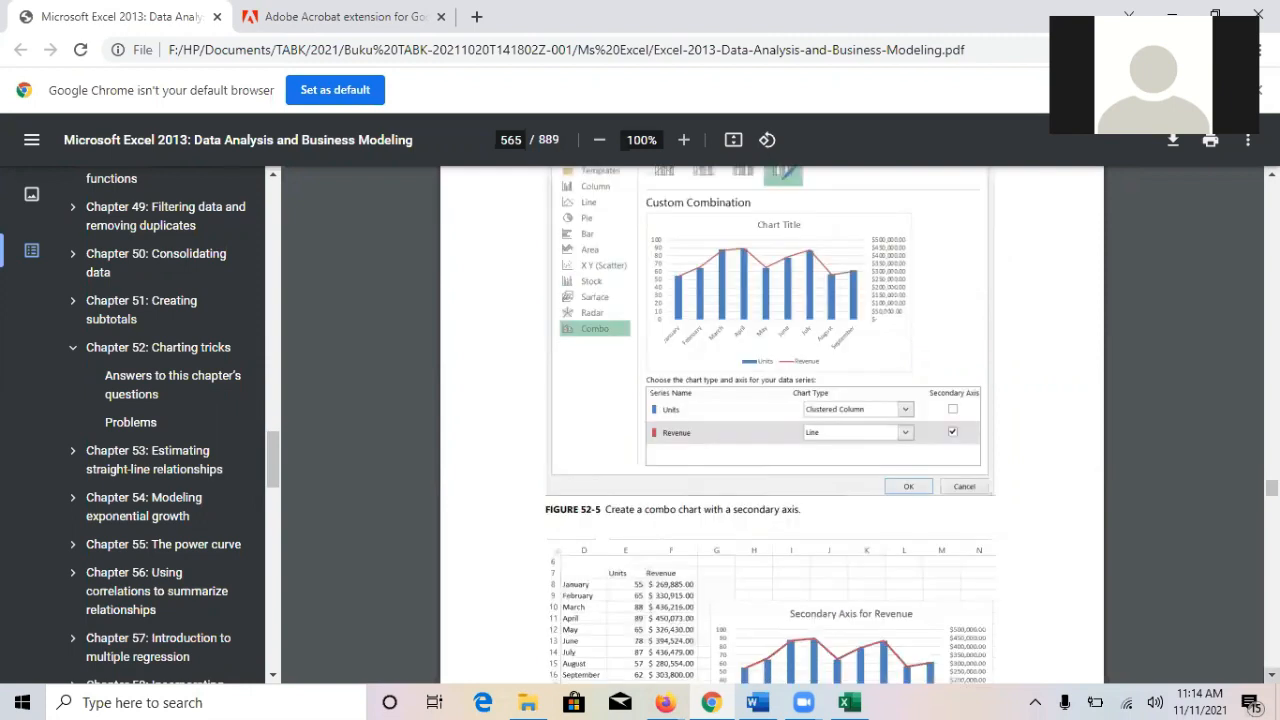
pyautogui.scroll(-2, 971, 446)
pyautogui.scroll(-1, 939, 408)
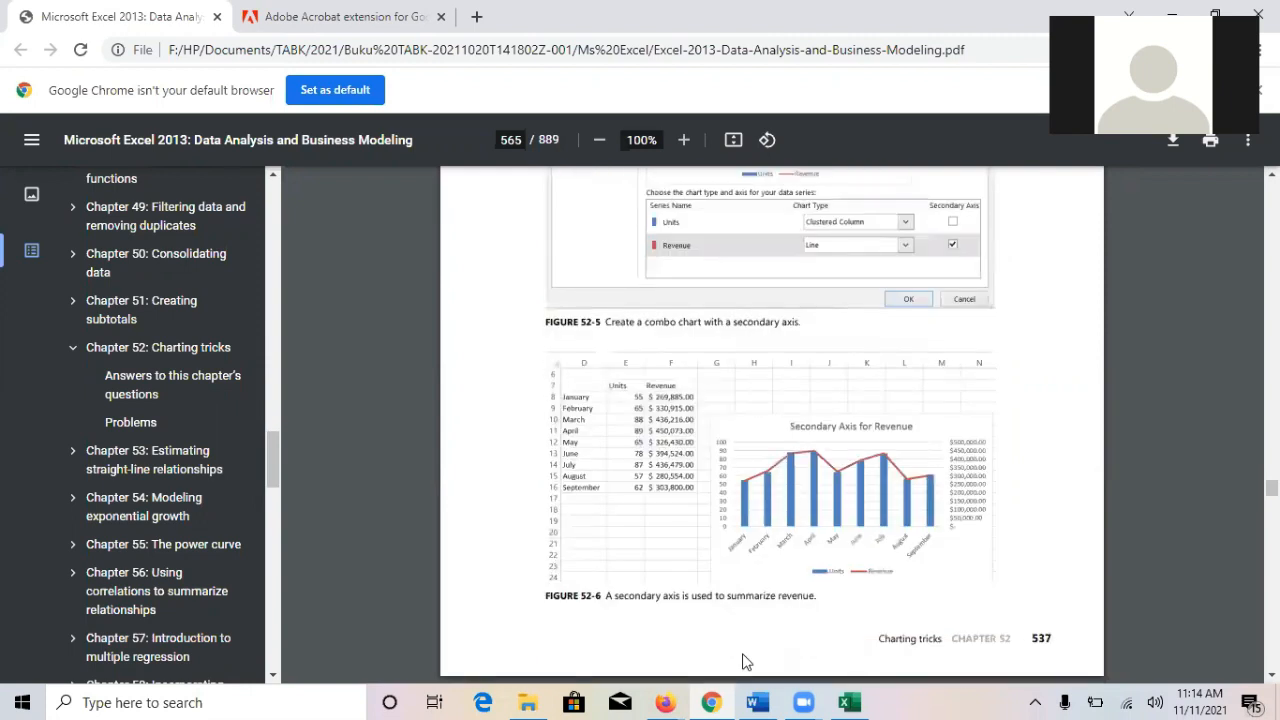
# - Switch to Excel and open the data series formatting options for the Target line to check its axis setting
pyautogui.click(849, 702)
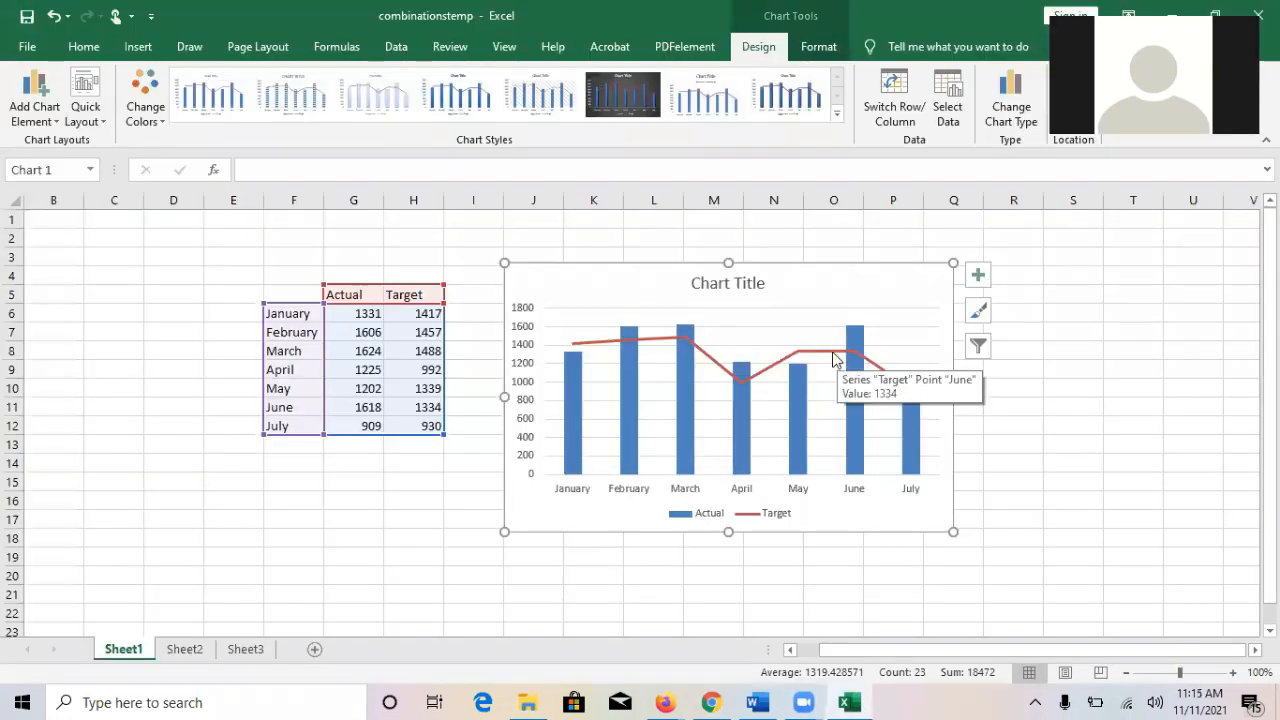
pyautogui.rightClick(833, 358)
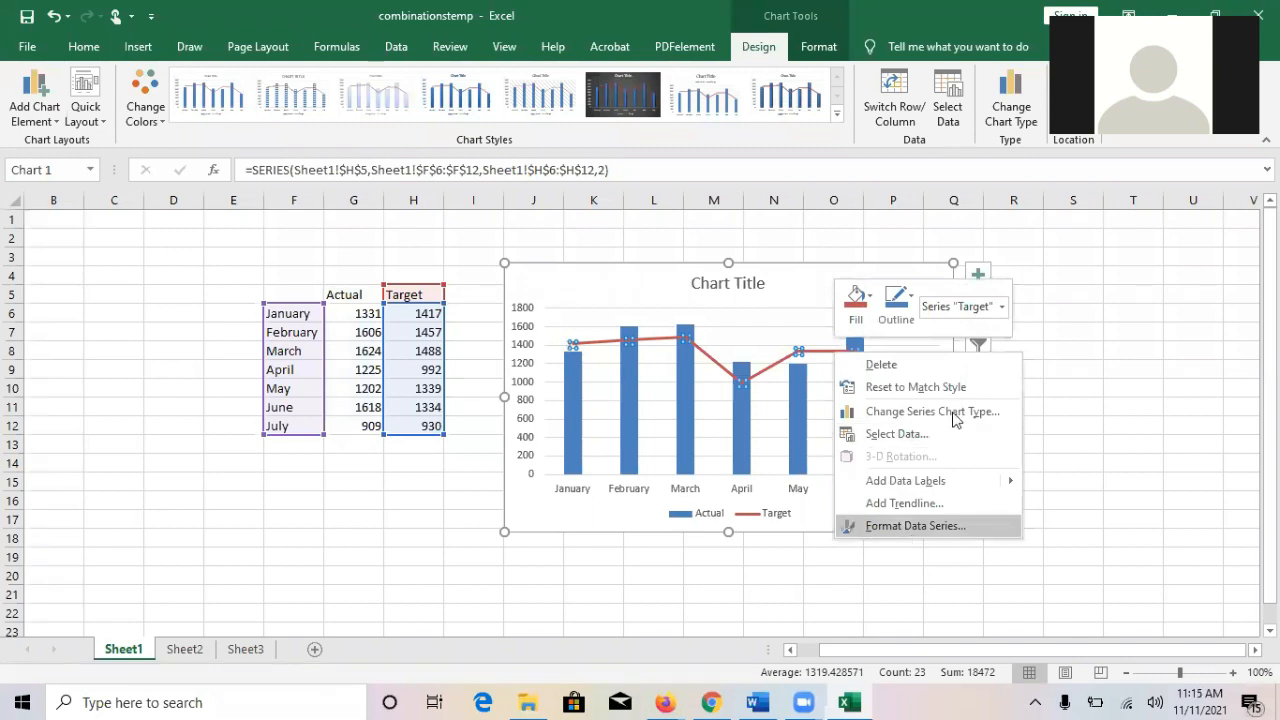
pyautogui.click(946, 526)
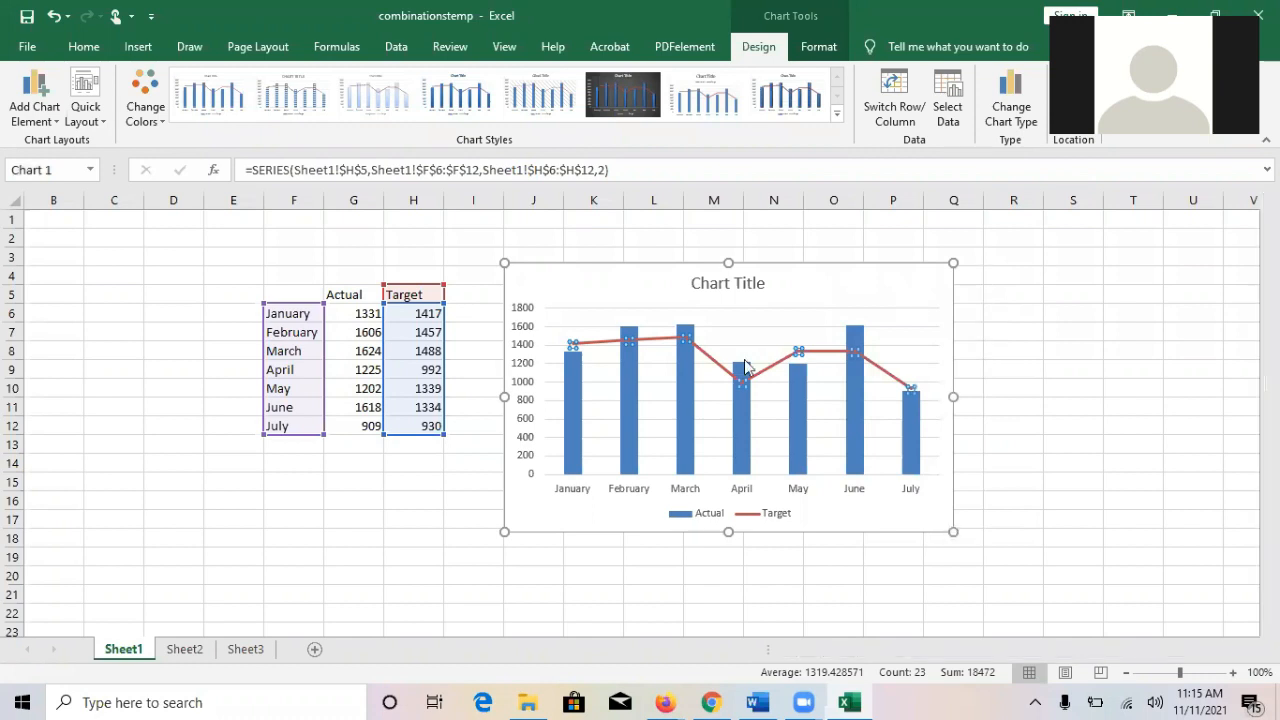
pyautogui.doubleClick(771, 371)
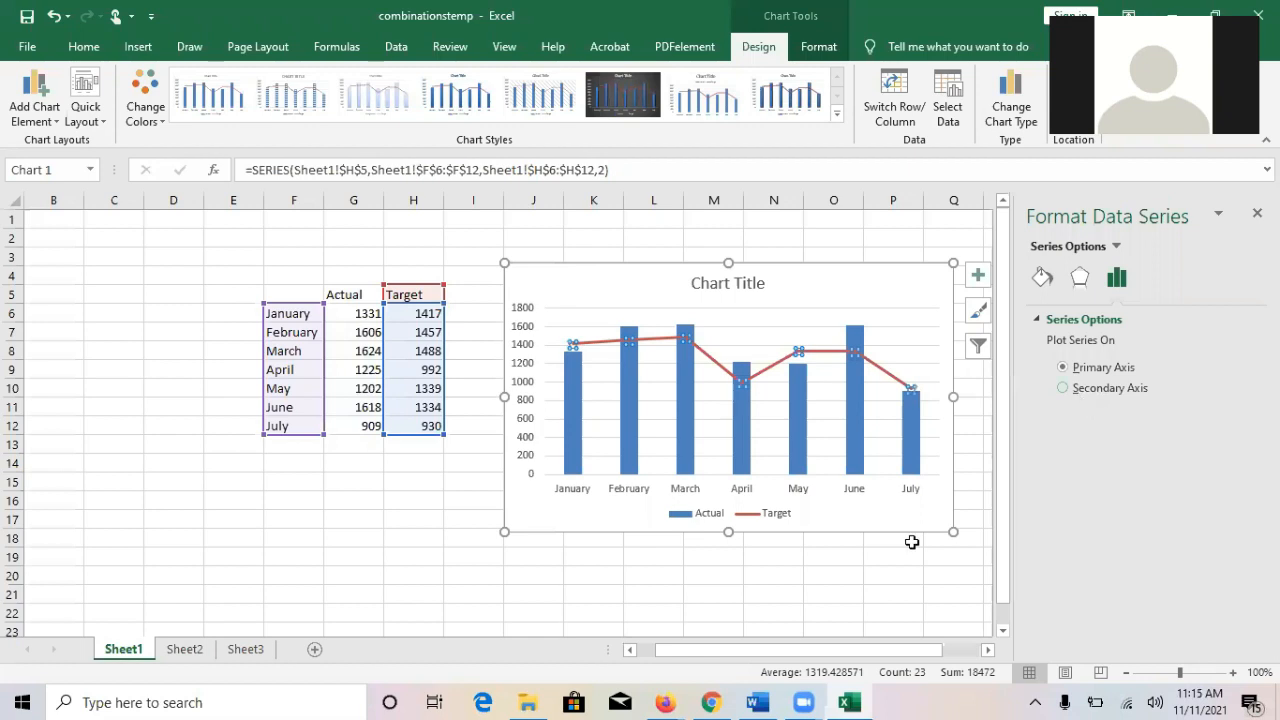
pyautogui.click(868, 615)
# - Plot the Target series on the secondary axis through the custom combination chart settings
pyautogui.rightClick(818, 356)
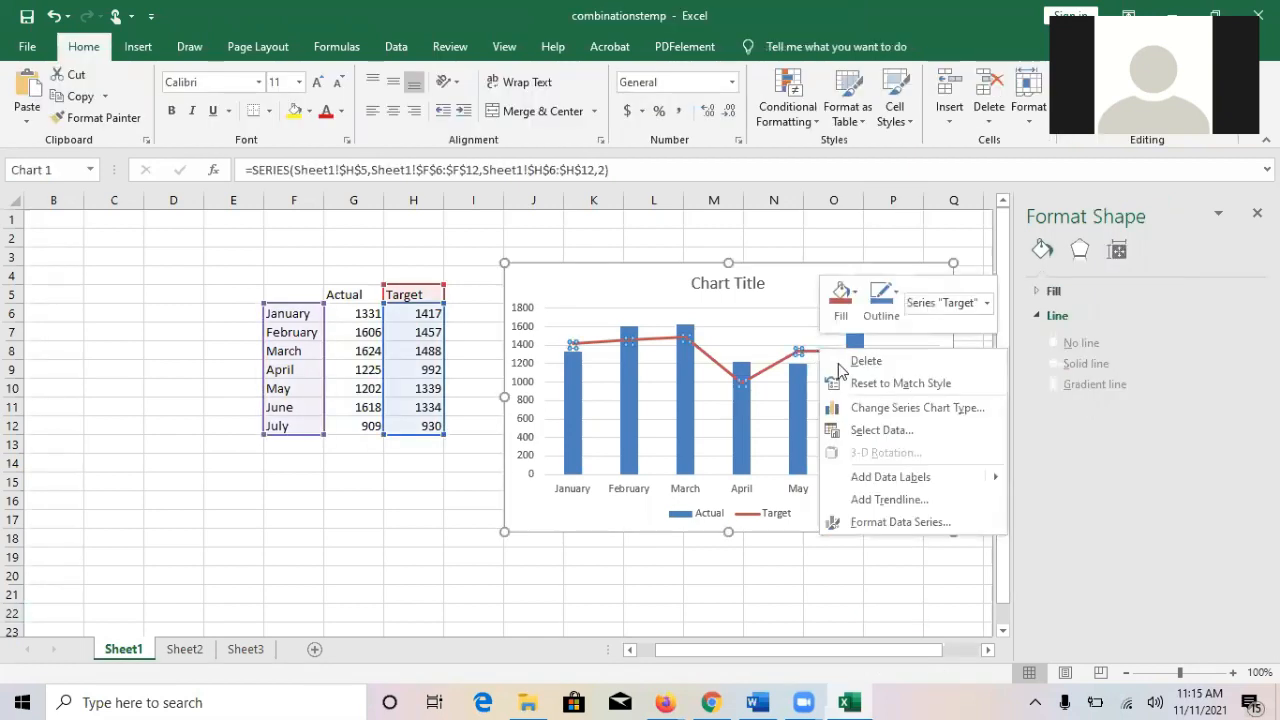
pyautogui.click(889, 409)
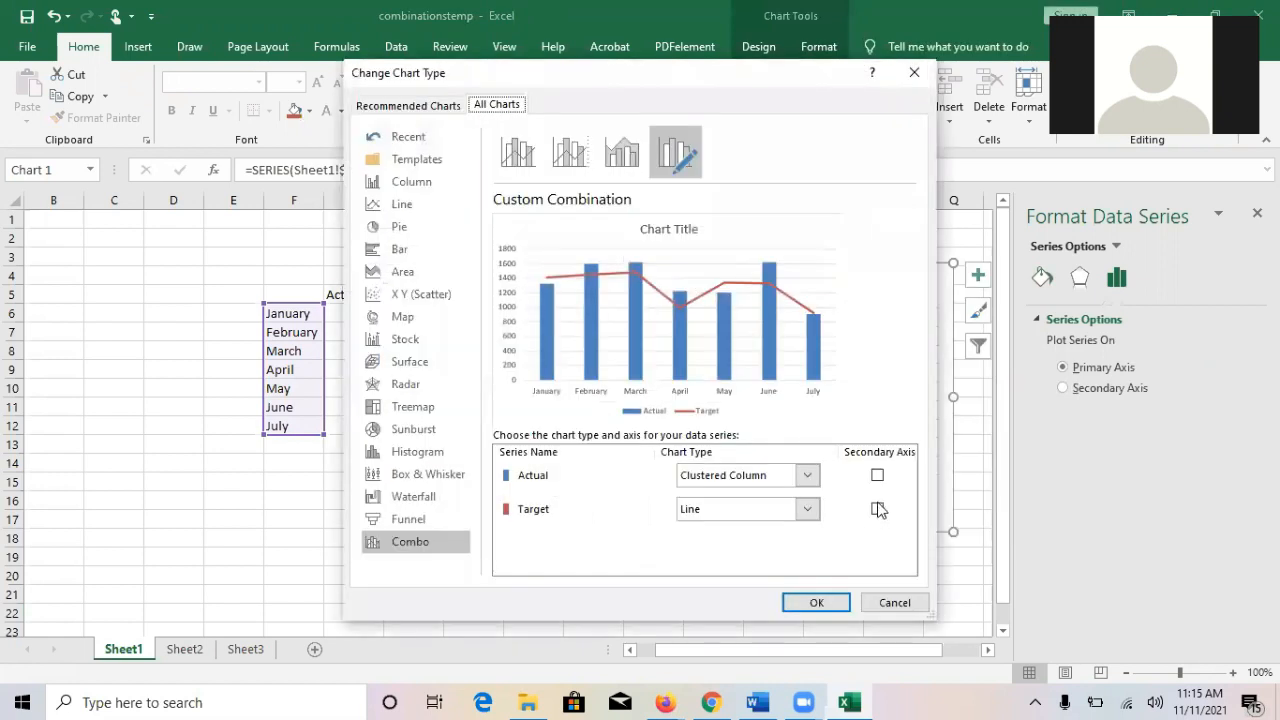
pyautogui.click(877, 509)
pyautogui.click(818, 603)
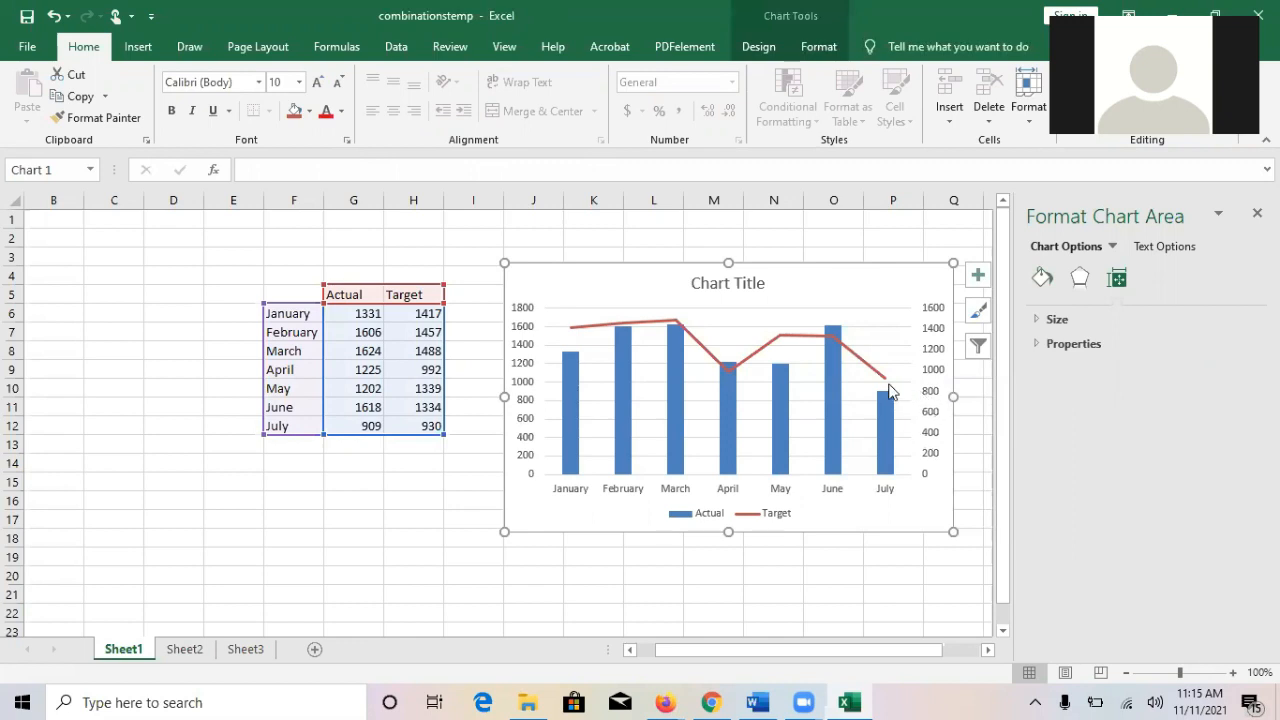
# - Turn off the secondary axis for the Target series, apply the change, and deselect the chart
pyautogui.moveTo(888, 388)
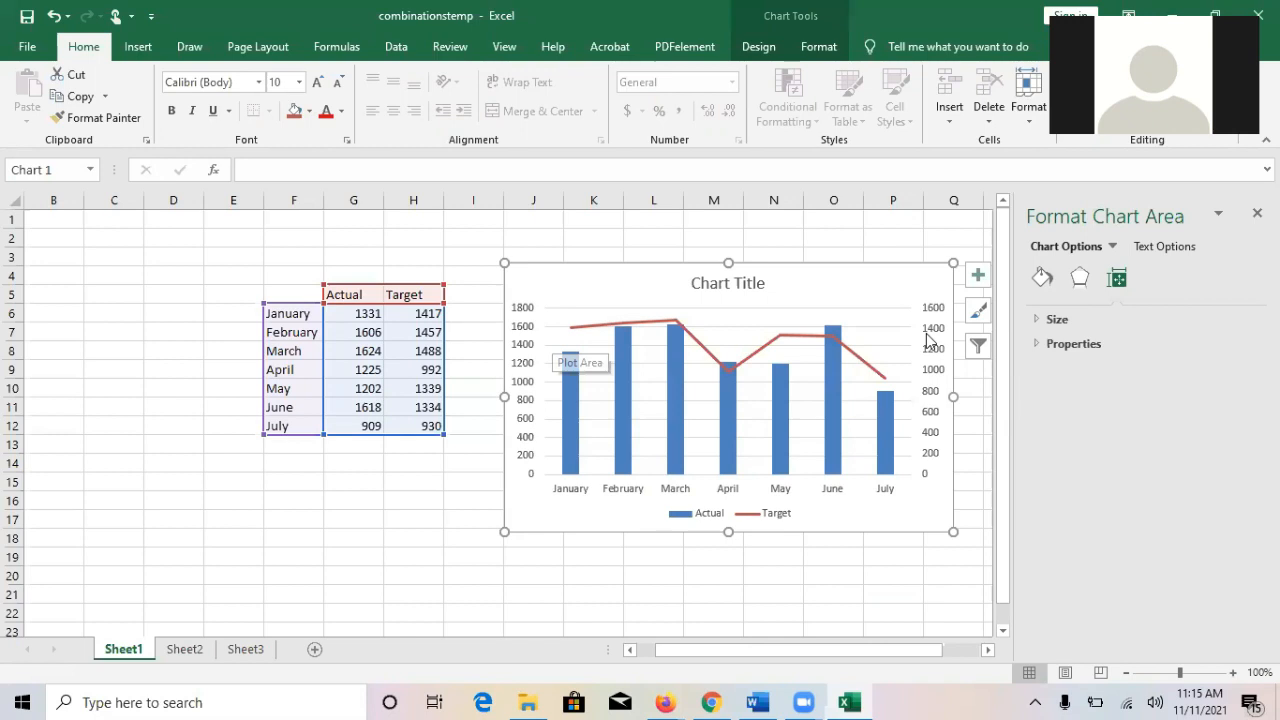
pyautogui.click(859, 360)
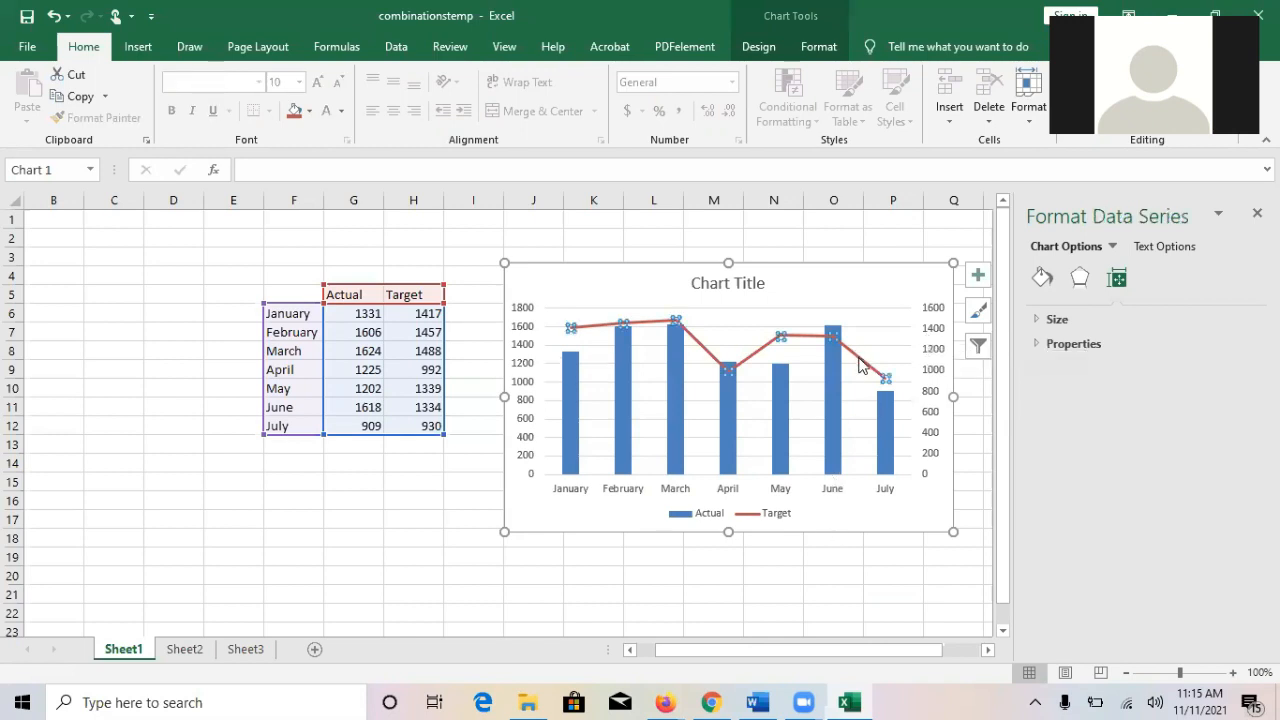
pyautogui.rightClick(865, 362)
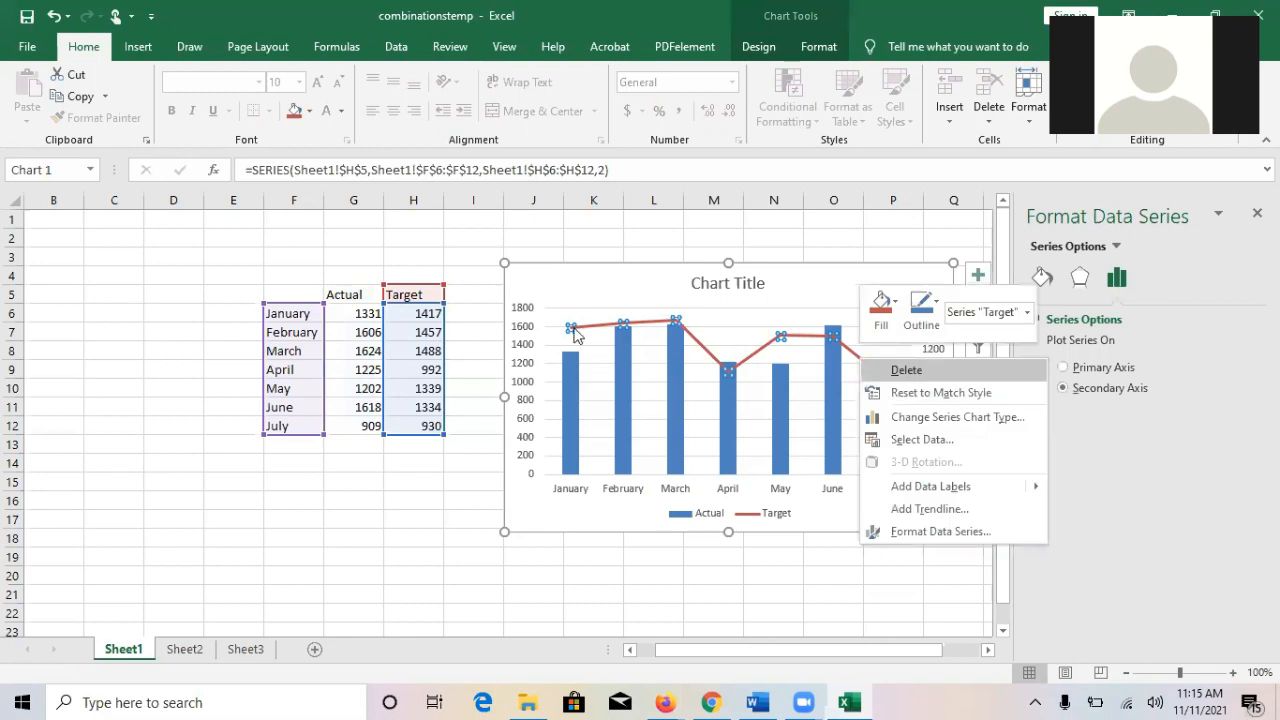
pyautogui.click(937, 420)
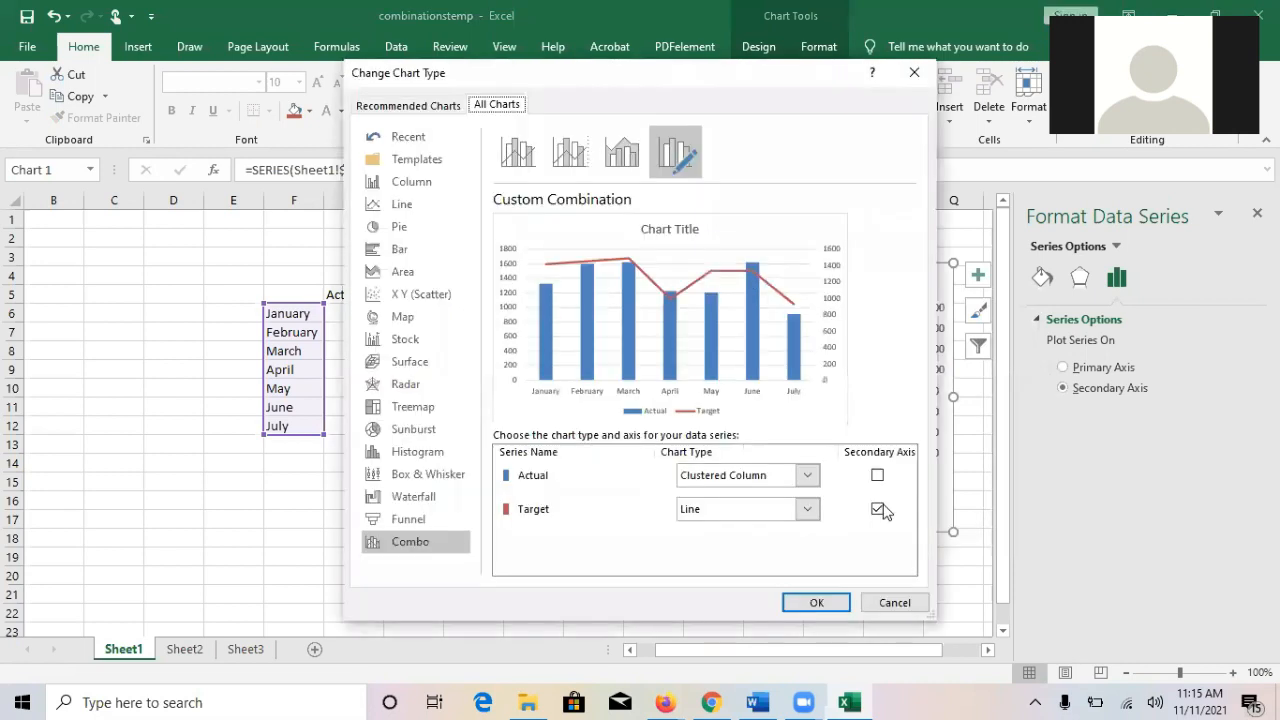
pyautogui.click(879, 510)
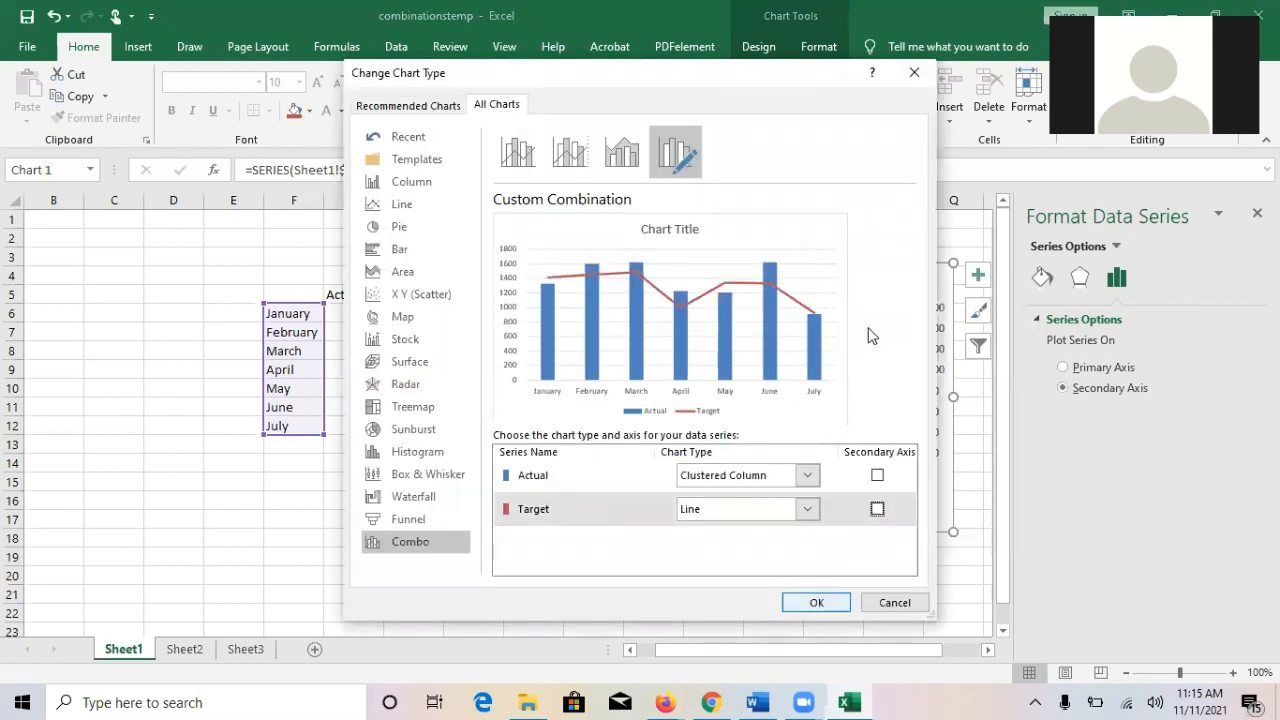
pyautogui.press('Return')
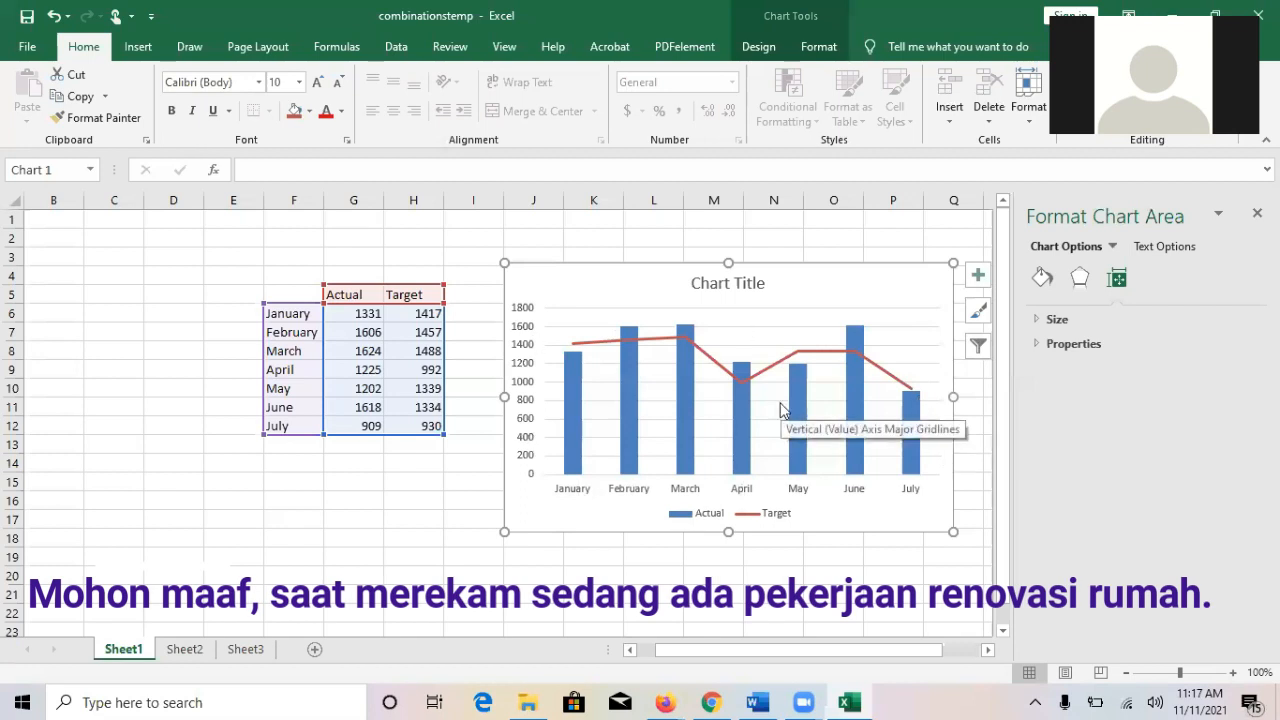
pyautogui.click(166, 308)
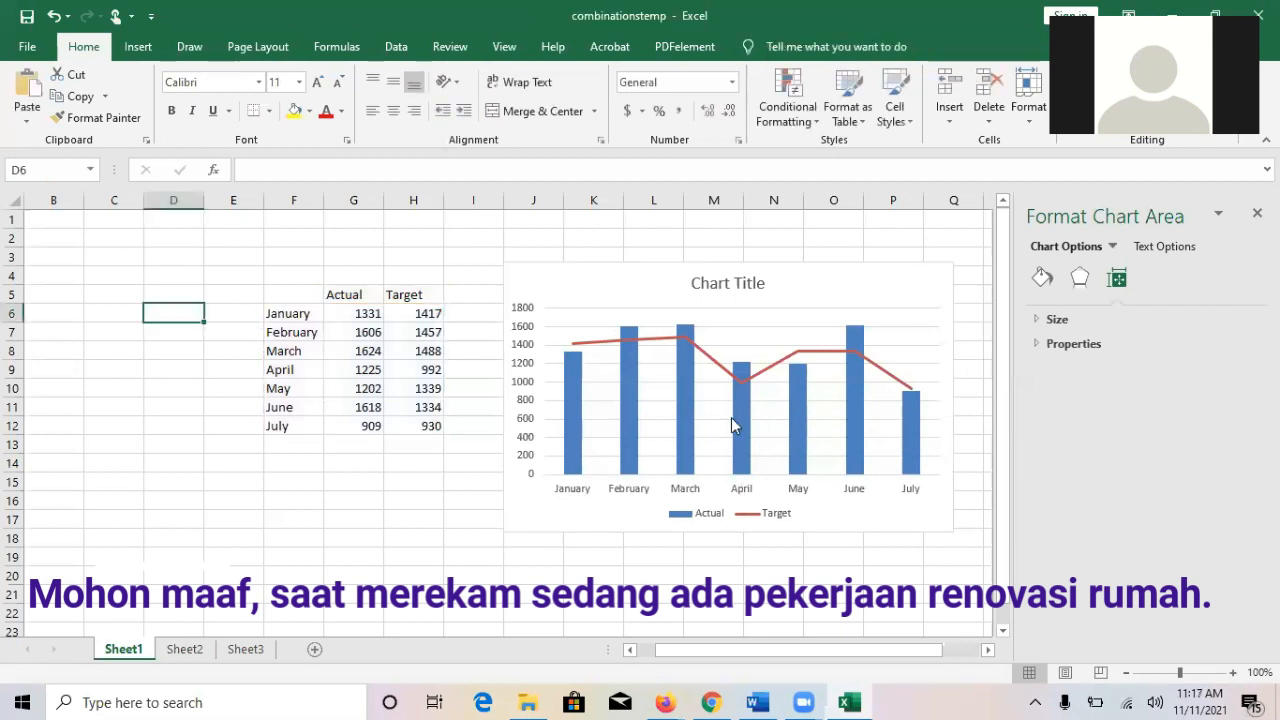
# - Switch to Chrome to review the PDF section on missing column labels, and open the Category Labels ok workbook
pyautogui.click(760, 701)
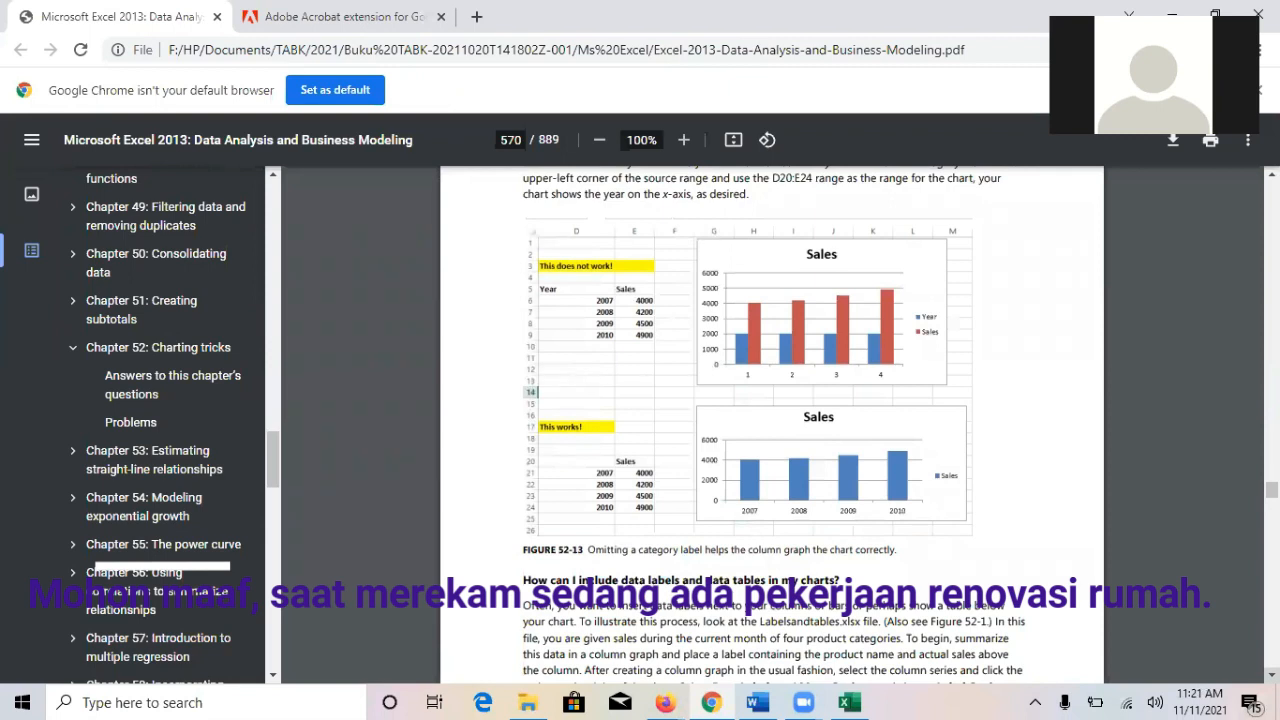
pyautogui.scroll(1, 597, 568)
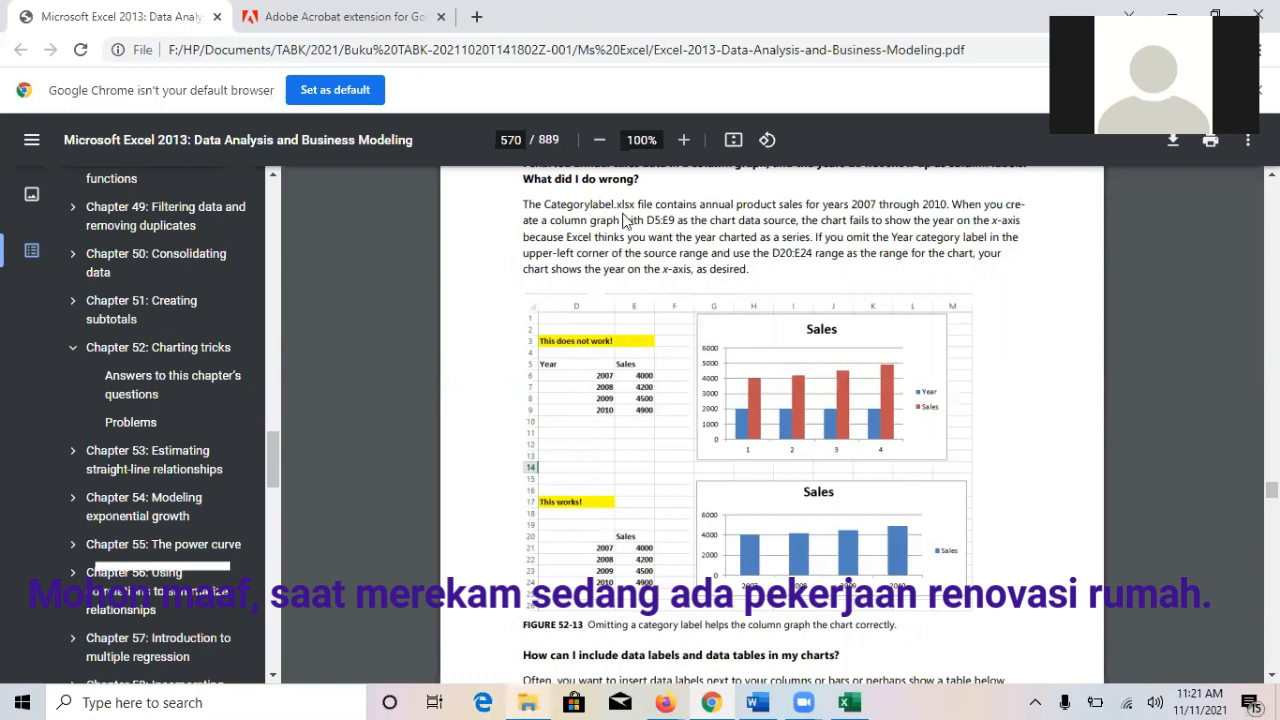
pyautogui.click(528, 703)
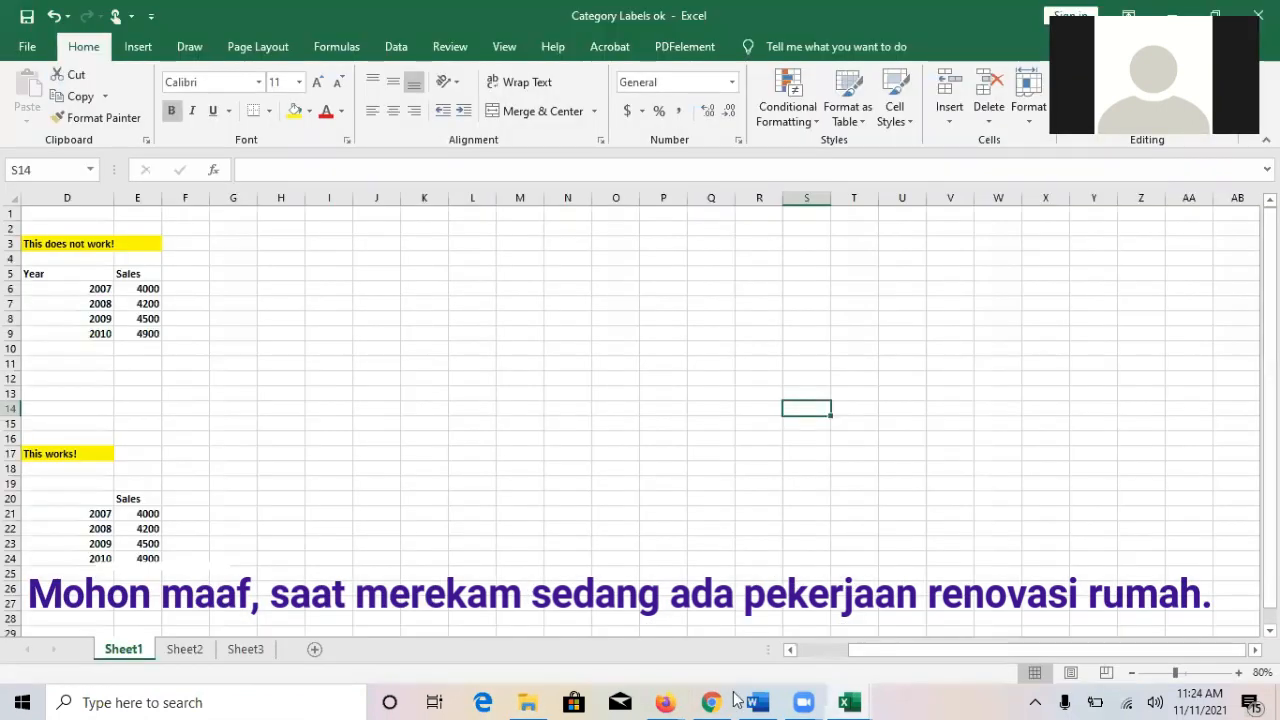
# - Switch to Chrome and study Figure 52-13 and its explanation of omitting the Year category label
pyautogui.click(711, 701)
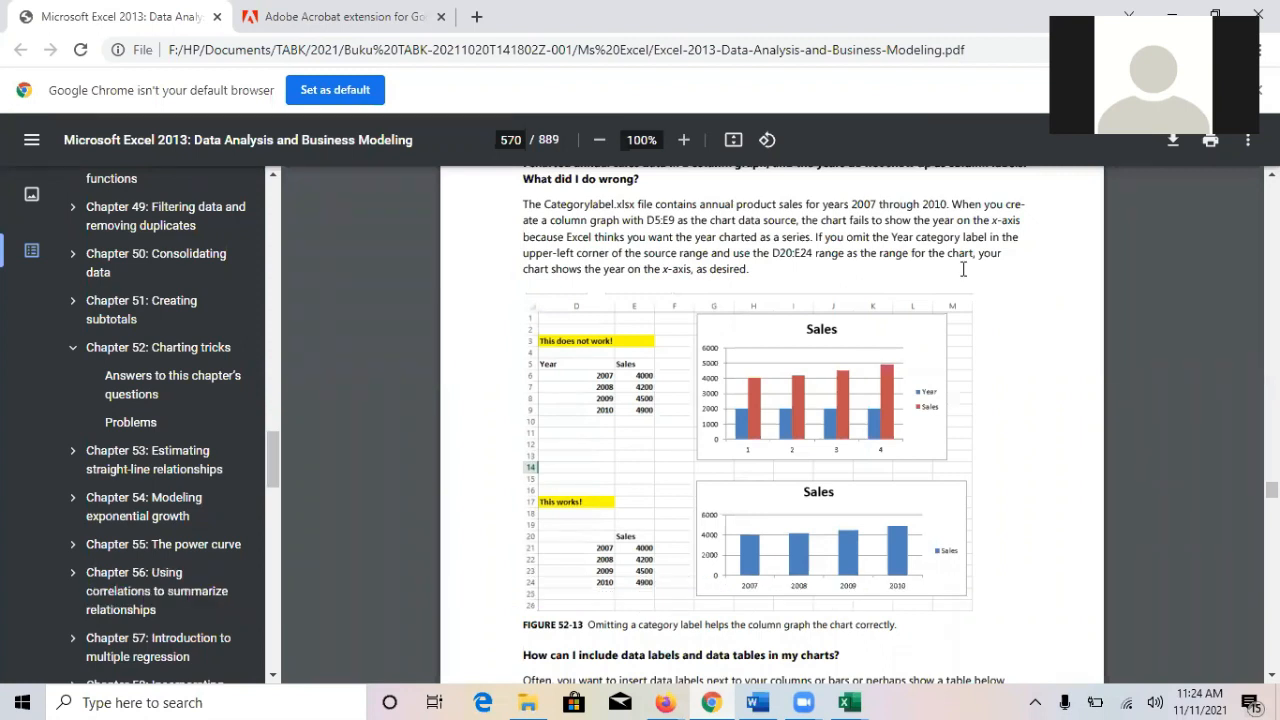
pyautogui.scroll(-2, 1003, 330)
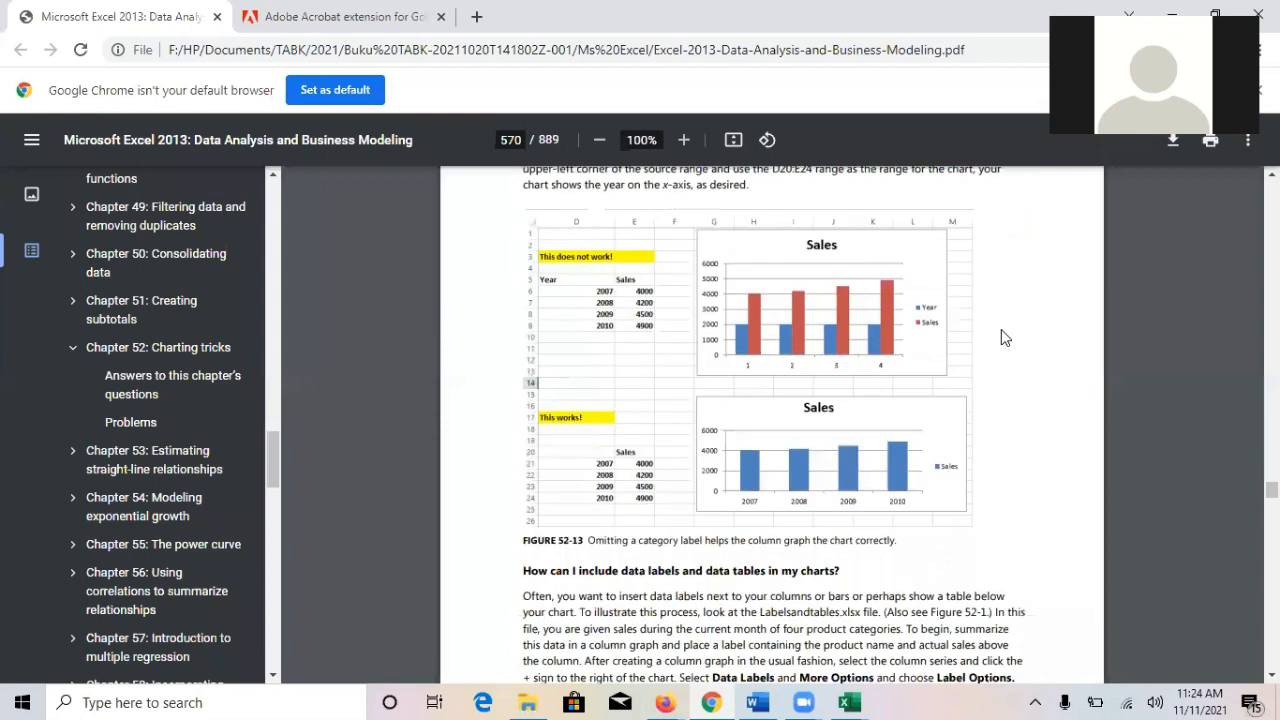
pyautogui.scroll(2, 997, 313)
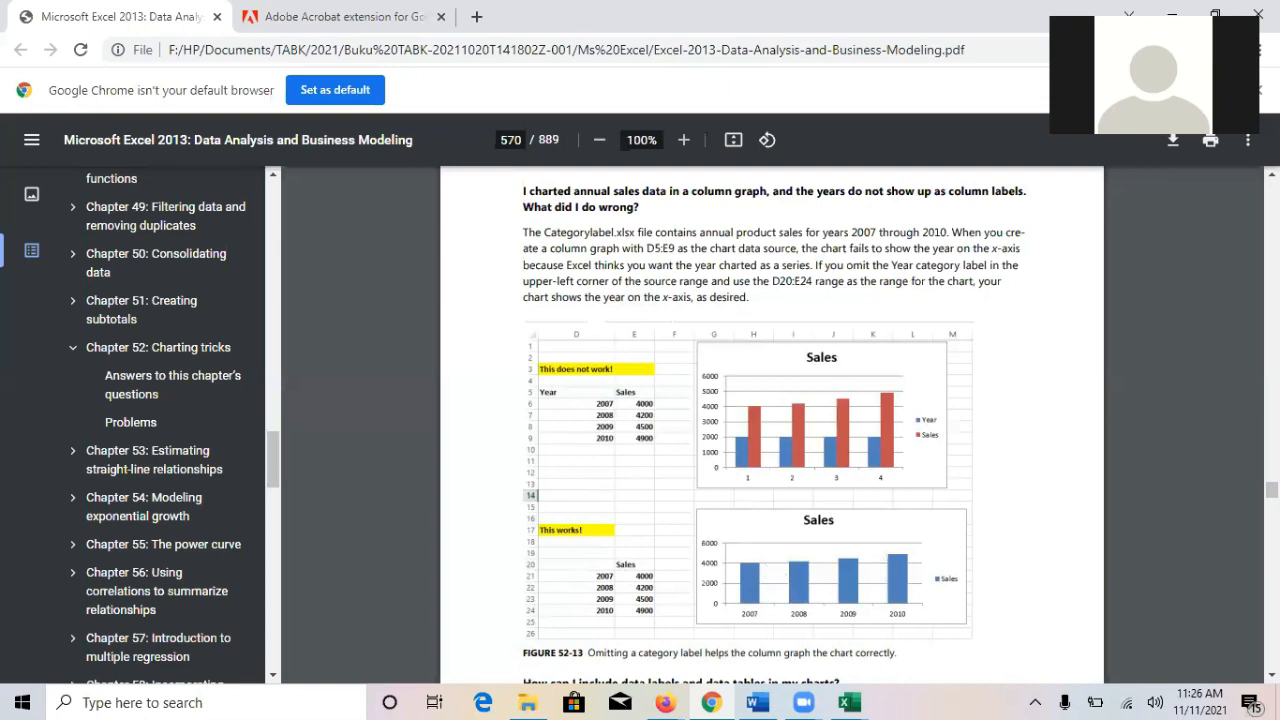
pyautogui.scroll(-1, 772, 420)
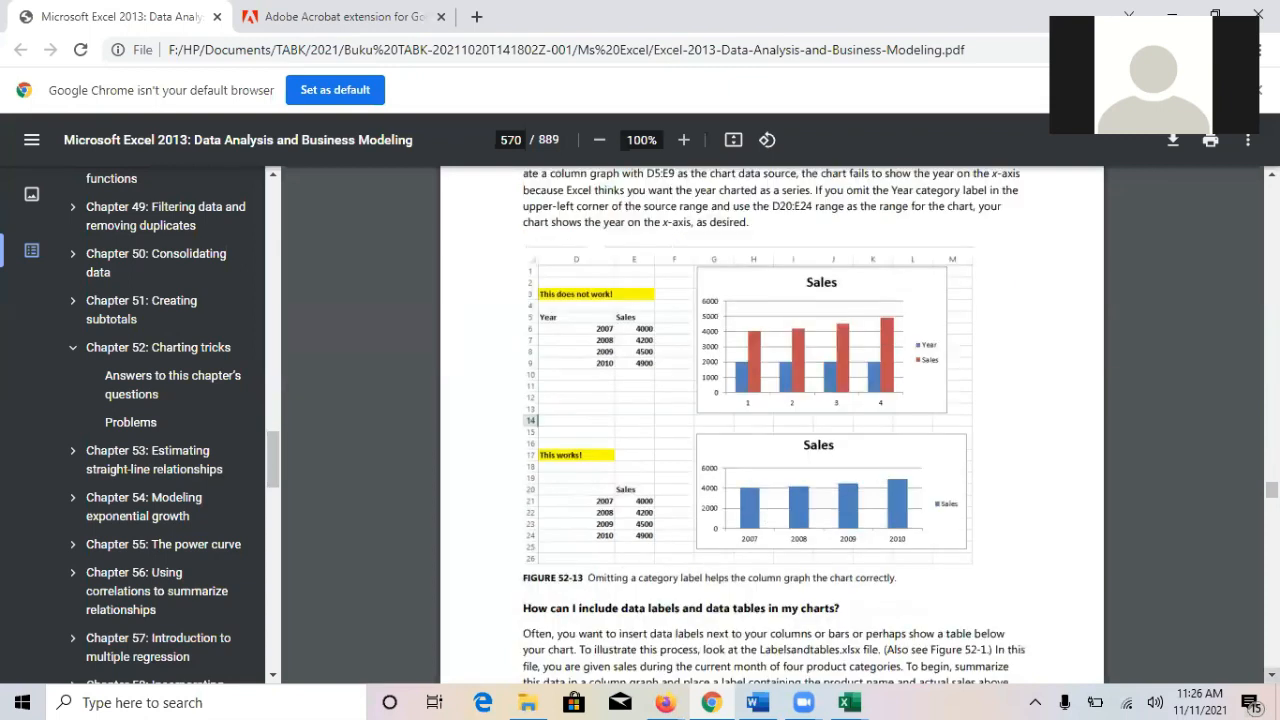
pyautogui.scroll(-1, 825, 513)
pyautogui.scroll(-1, 791, 672)
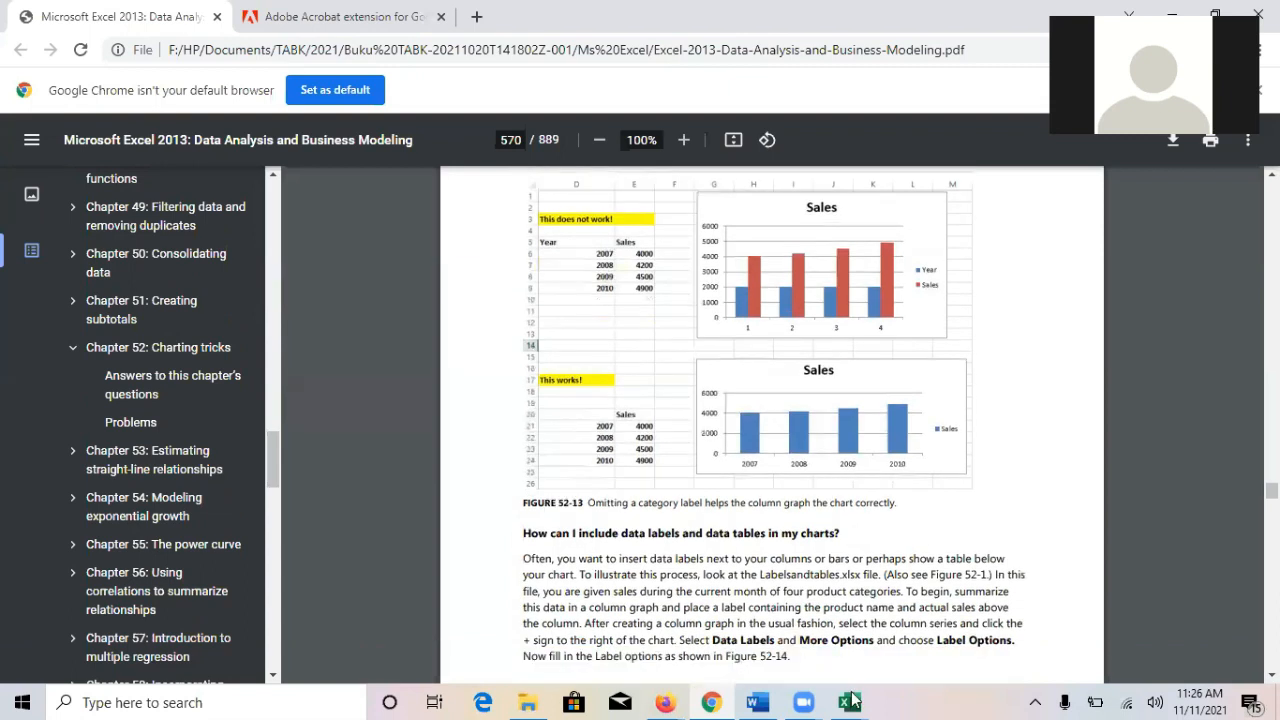
# - Switch to the Category Labels ok workbook in Excel and insert a clustered column chart from D5:E9
pyautogui.click(852, 702)
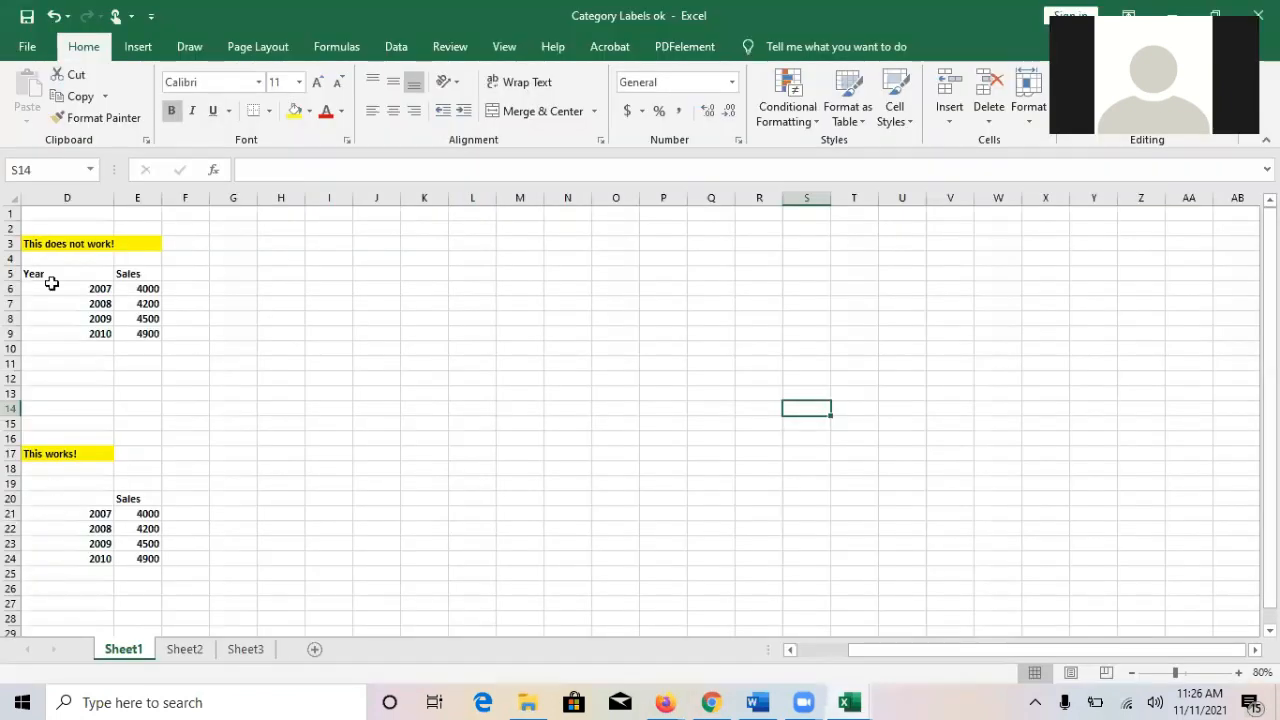
pyautogui.moveTo(49, 271); pyautogui.dragTo(140, 336)
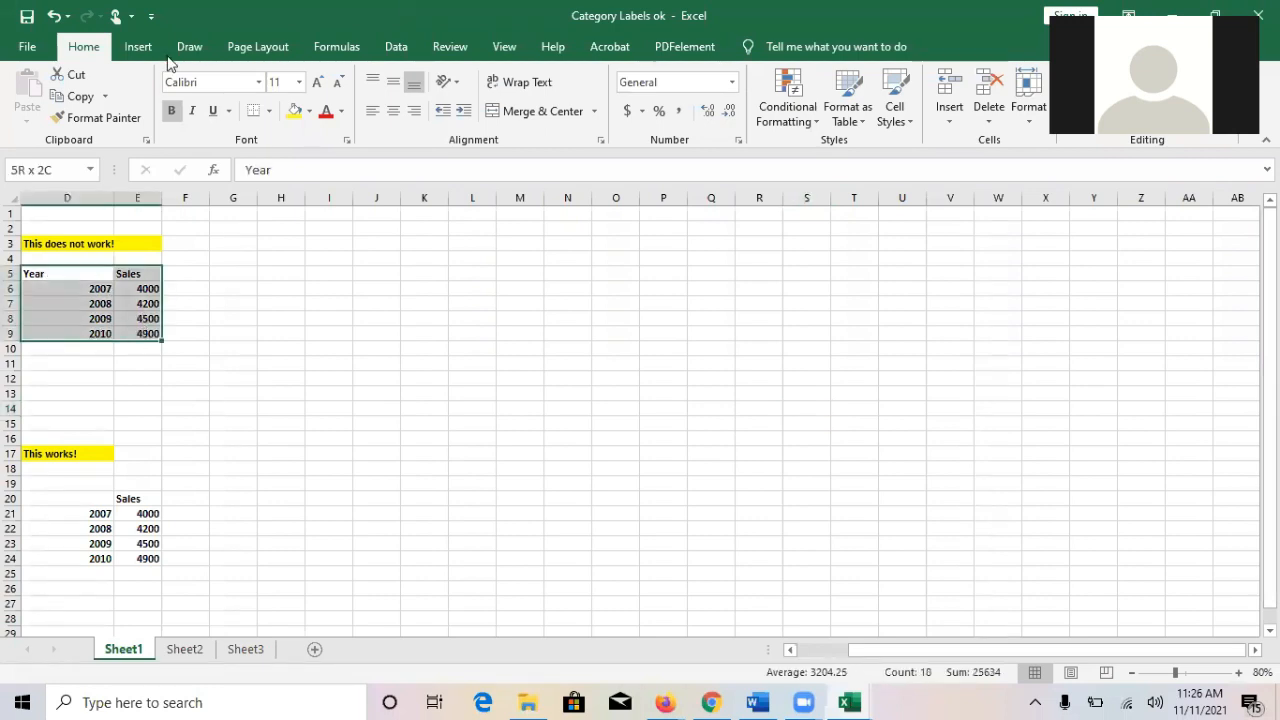
pyautogui.click(152, 44)
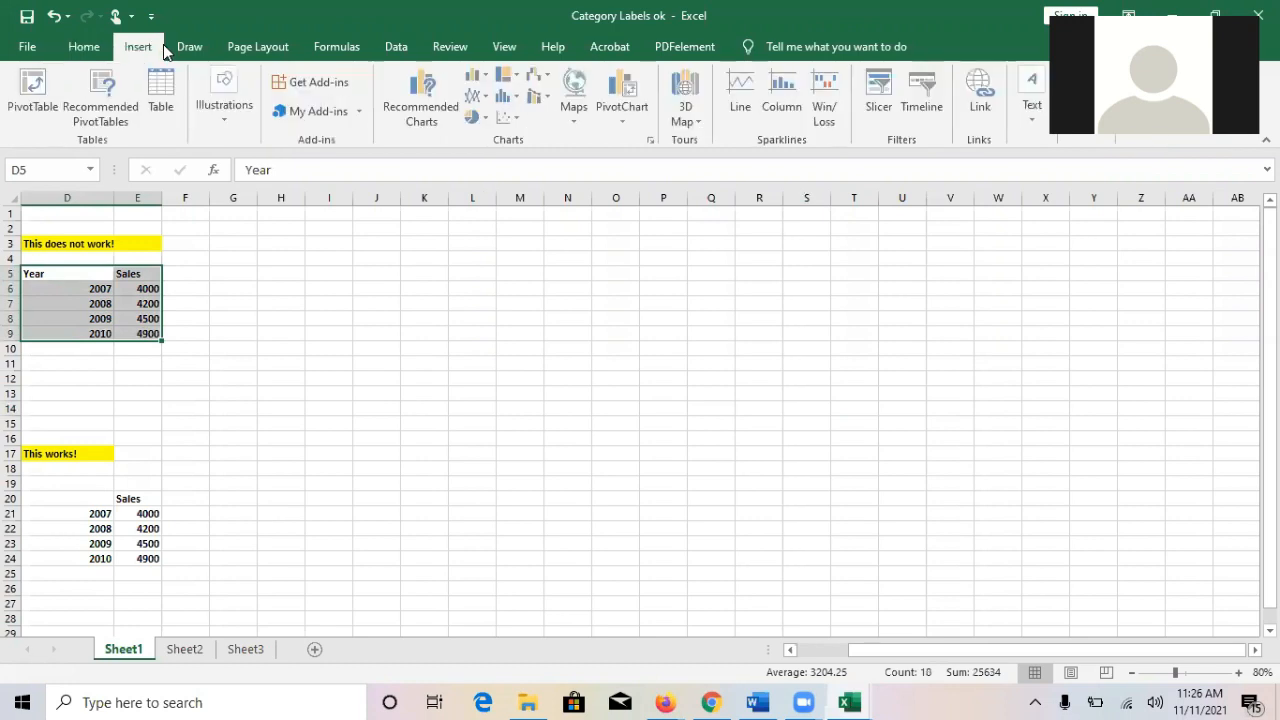
pyautogui.click(485, 77)
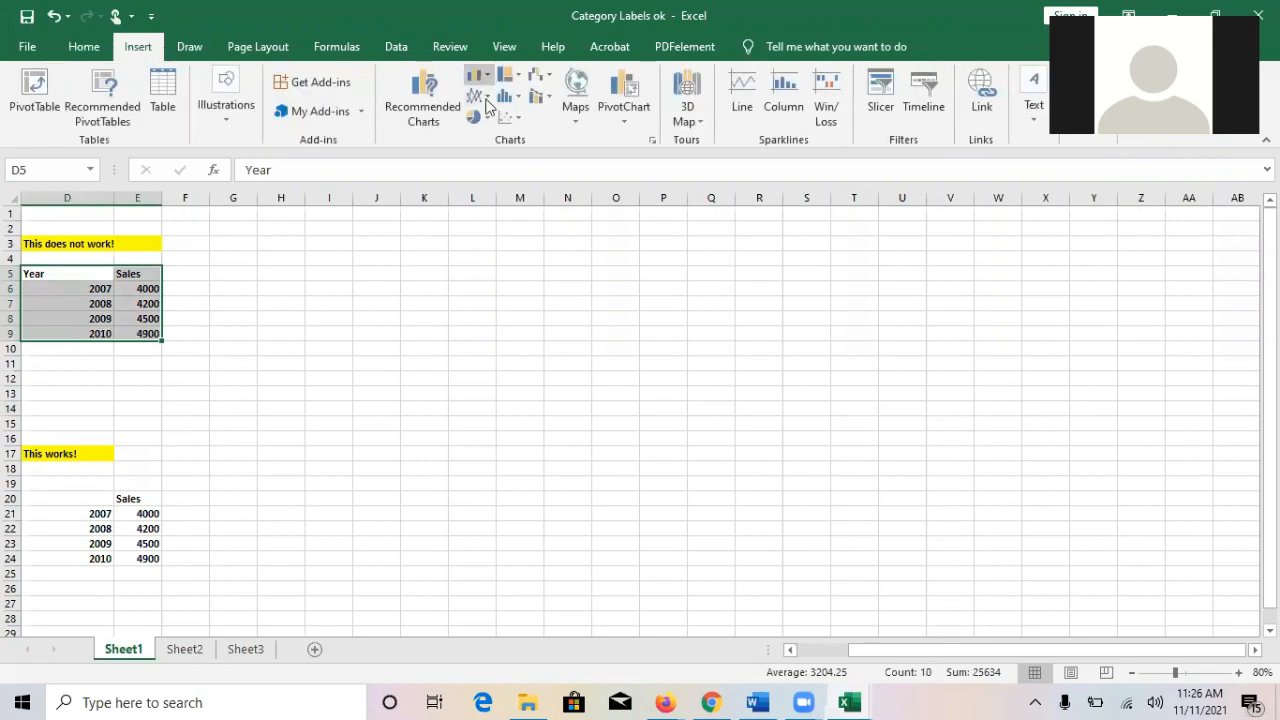
pyautogui.click(488, 132)
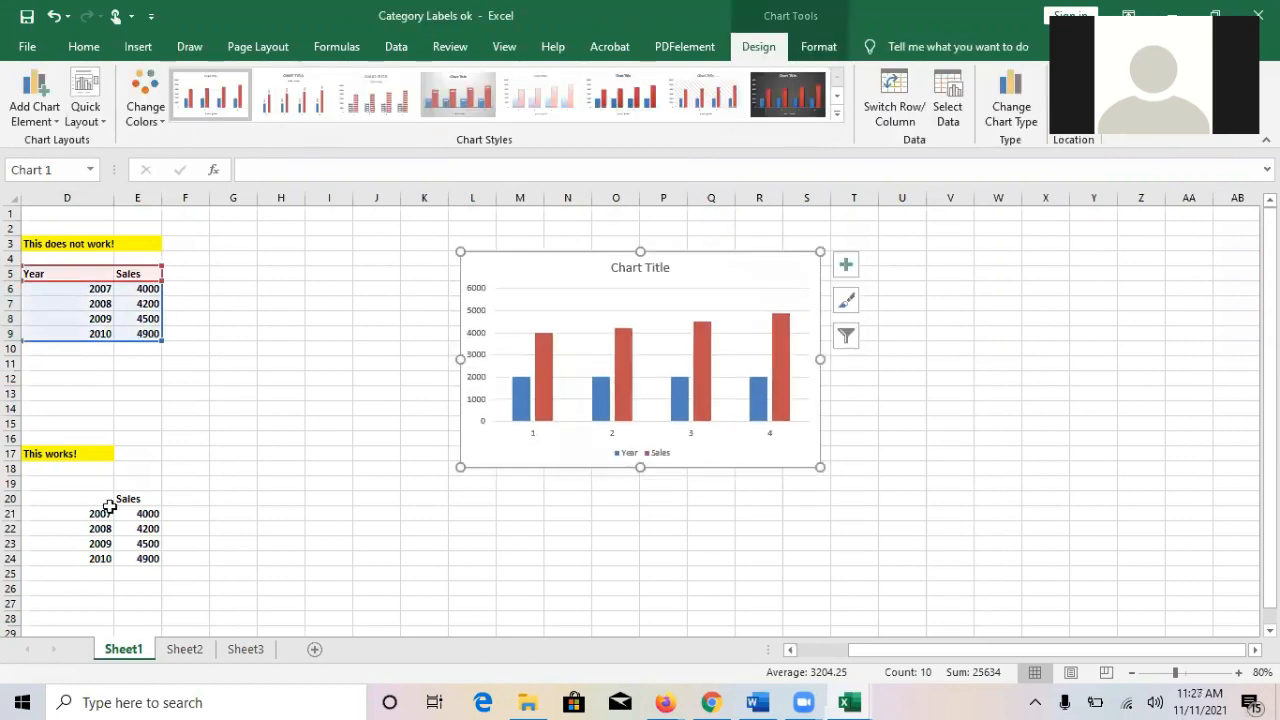
# - Insert a clustered column chart from D20:E24, including the blank corner cell, and shift its plot area slightly
pyautogui.moveTo(89, 500); pyautogui.dragTo(128, 548)
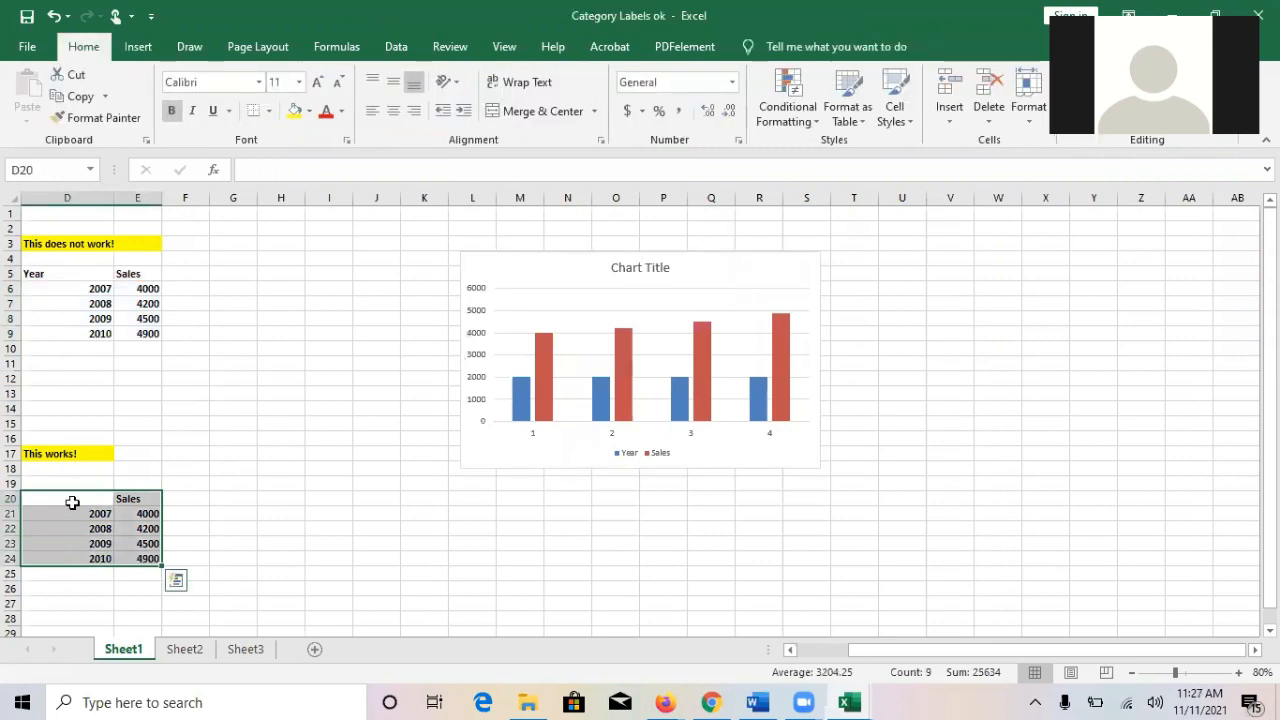
pyautogui.click(140, 47)
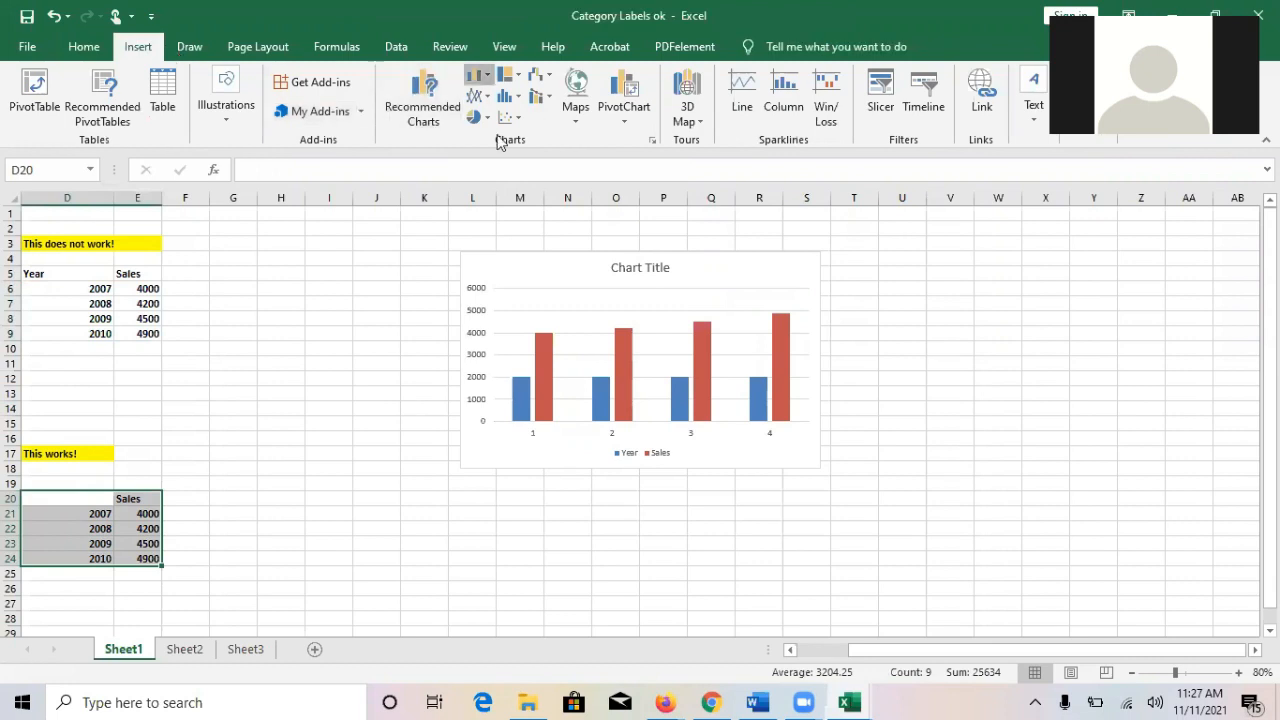
pyautogui.click(478, 75)
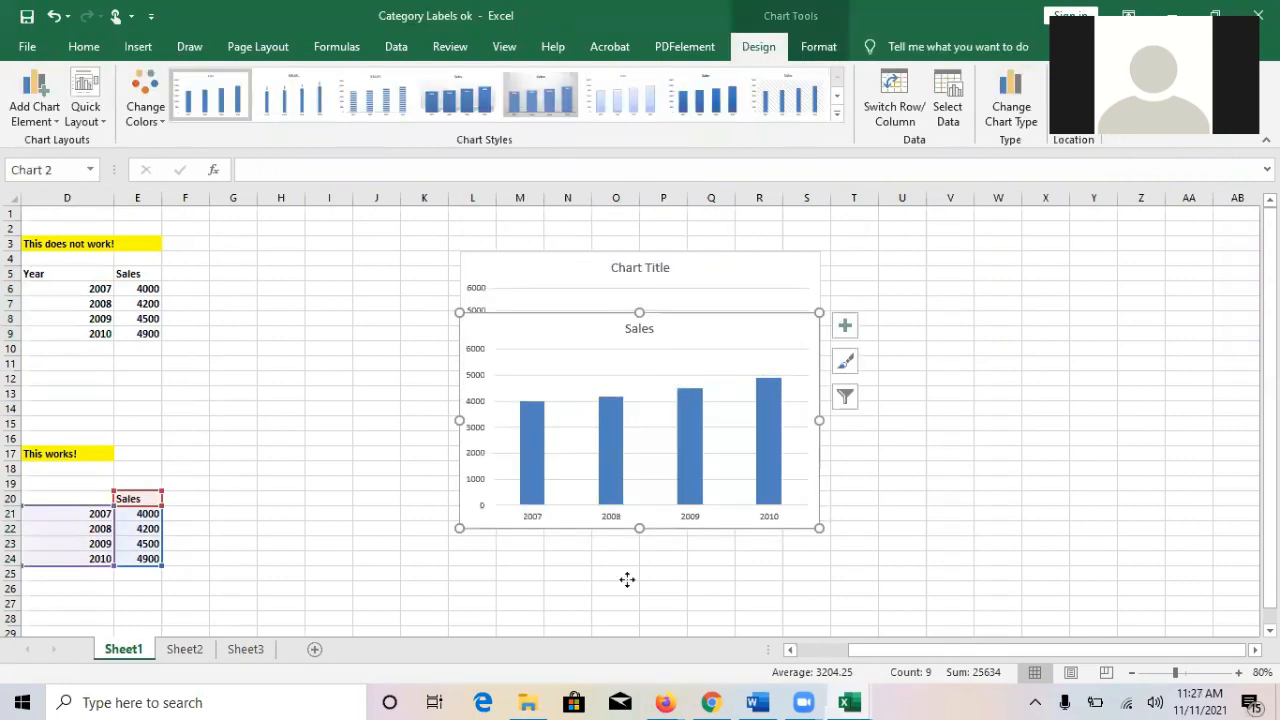
pyautogui.moveTo(793, 399); pyautogui.dragTo(782, 410)
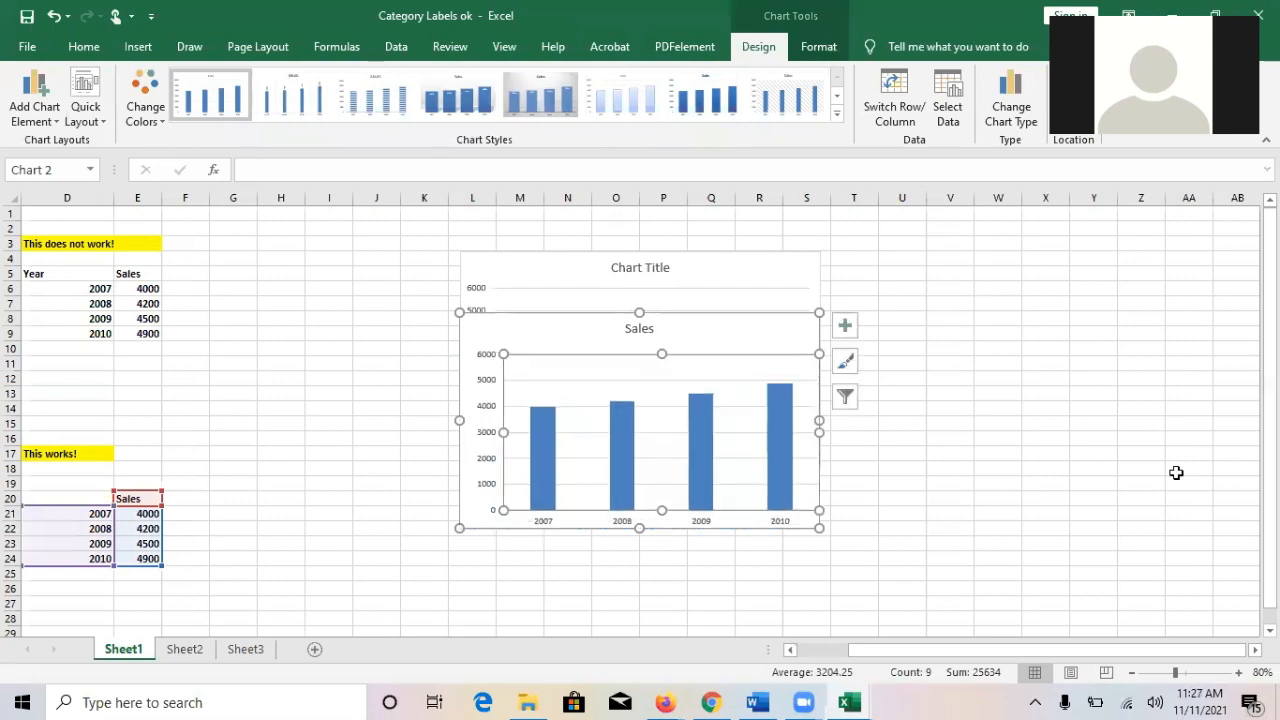
# - Undo the plot area shift and move the Sales chart below the first chart, to about rows 20 to 34
pyautogui.hotkey('ctrl', 'z')
pyautogui.moveTo(692, 315); pyautogui.dragTo(1183, 160)
pyautogui.moveTo(1094, 320); pyautogui.dragTo(690, 496)
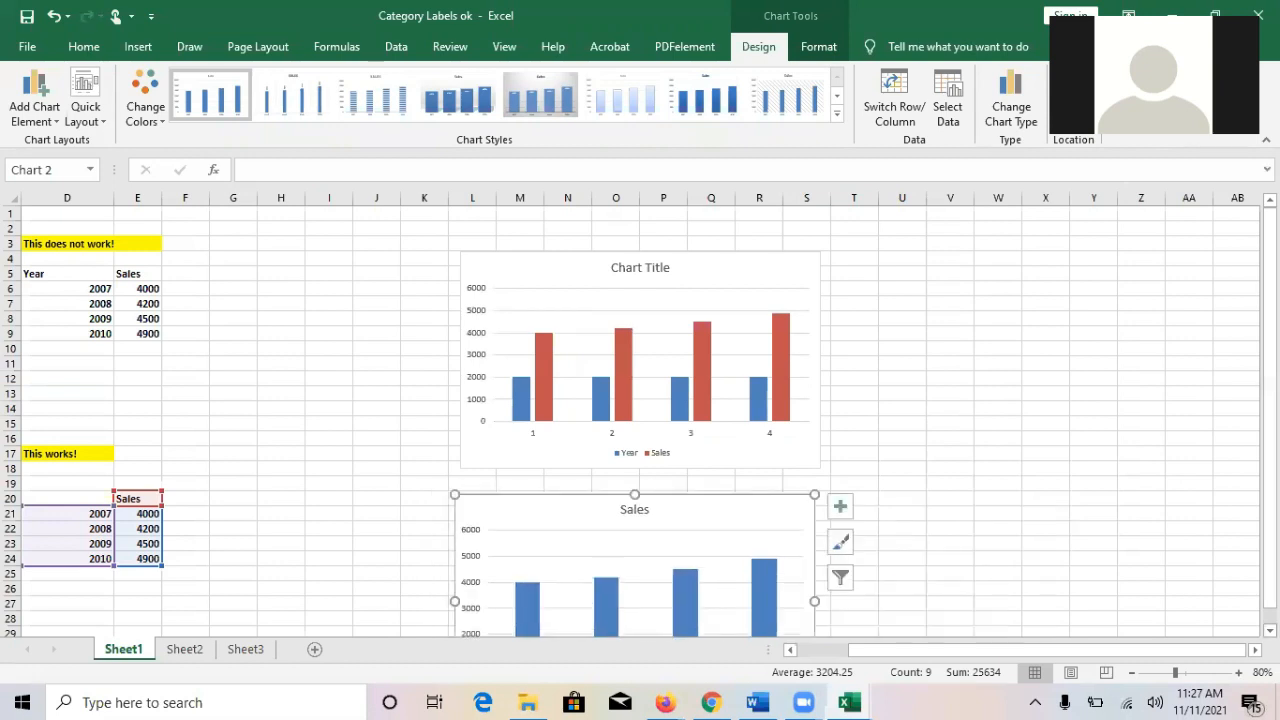
pyautogui.scroll(-2, 1023, 503)
pyautogui.scroll(-2, 1009, 460)
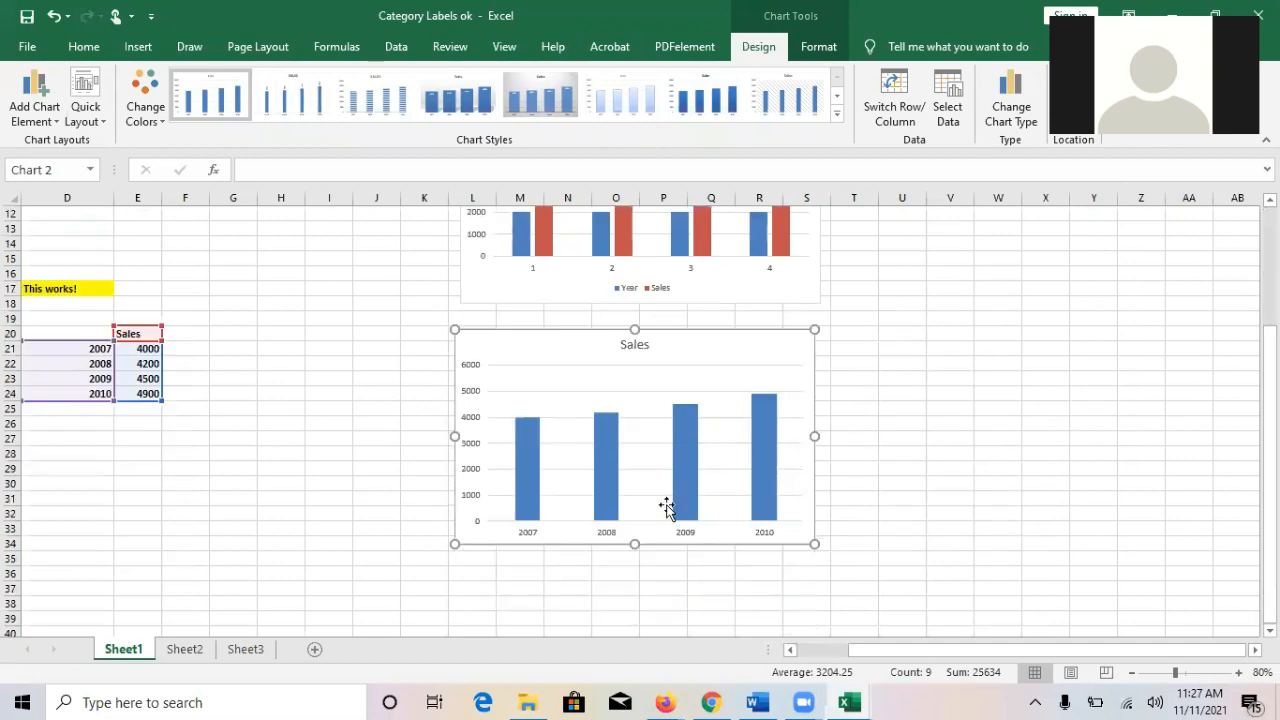
pyautogui.click(997, 453)
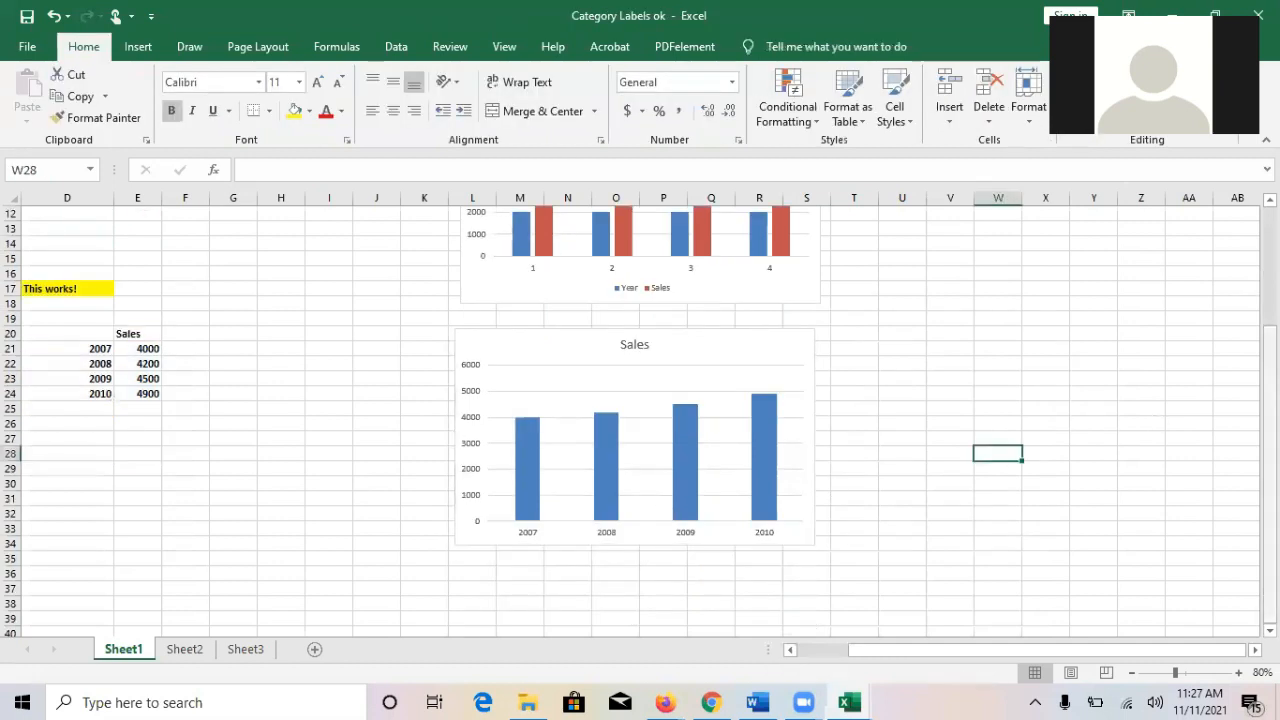
# - Compare the Year header in D5 with the blank corner cell D20 and study how each table's column chart labels its categories
pyautogui.scroll(2, 571, 323)
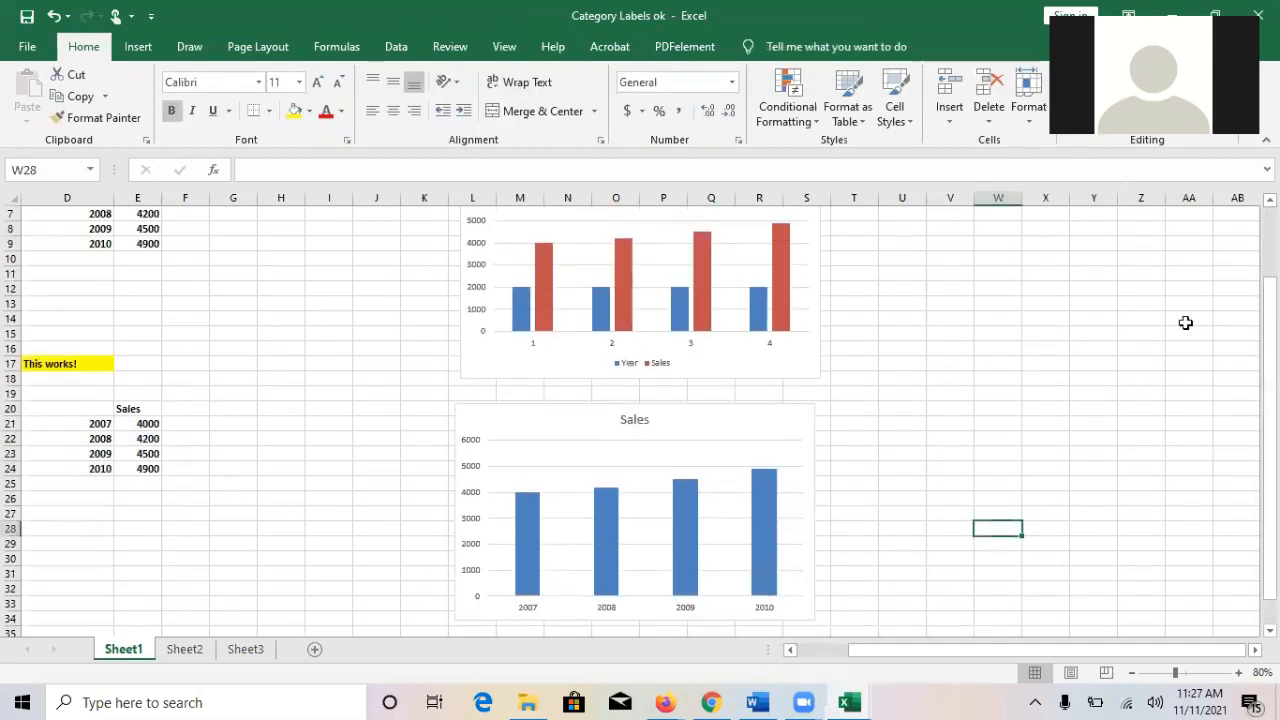
pyautogui.scroll(1, 254, 594)
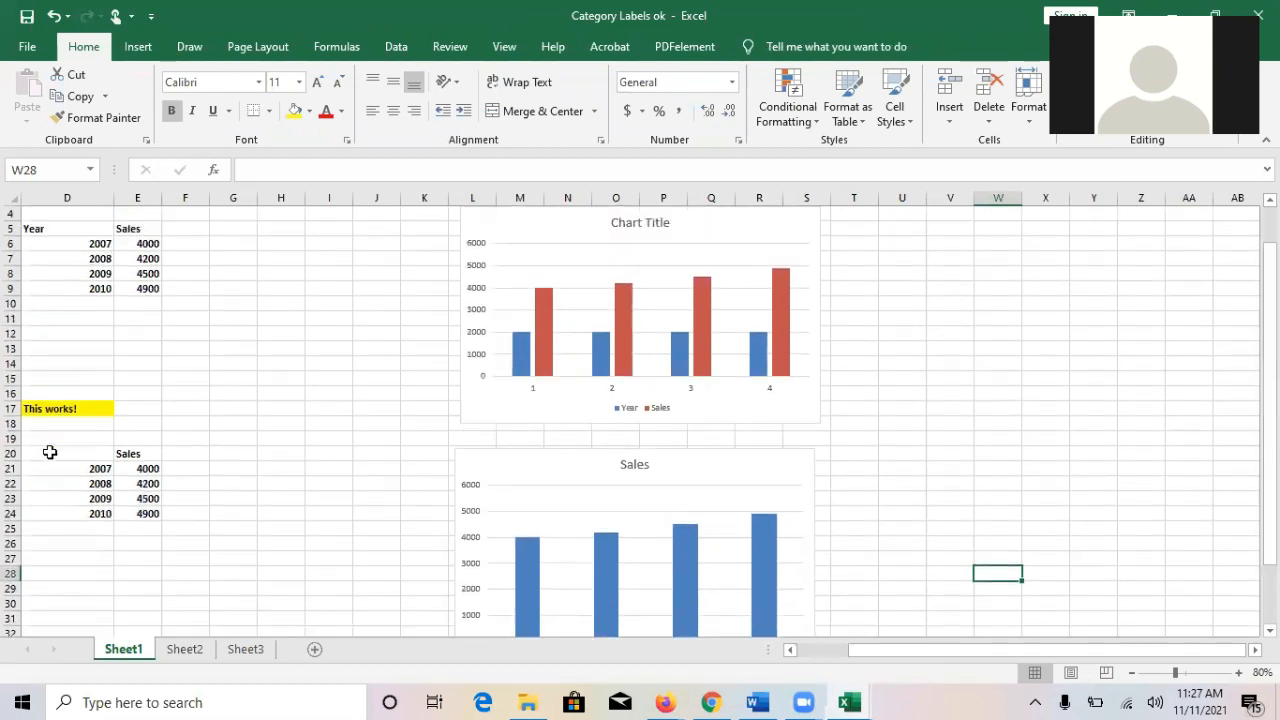
pyautogui.click(50, 452)
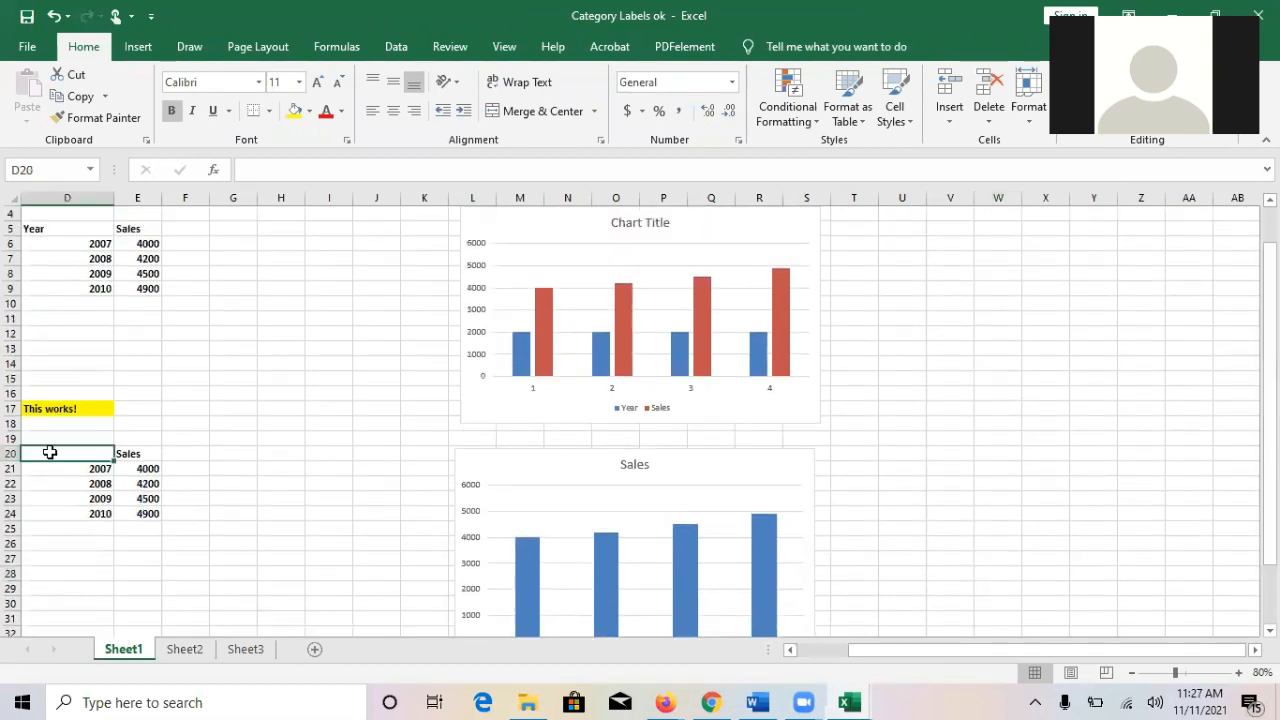
pyautogui.click(50, 240)
pyautogui.press('Up')
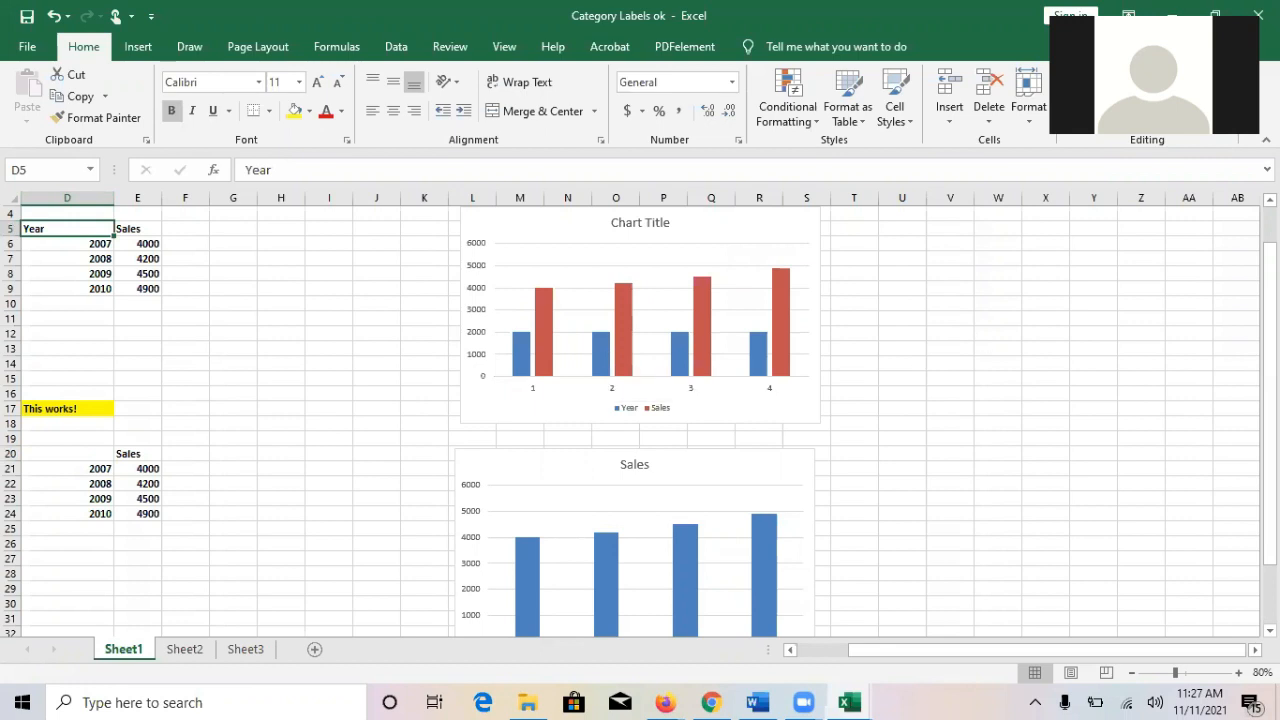
pyautogui.scroll(1, 586, 314)
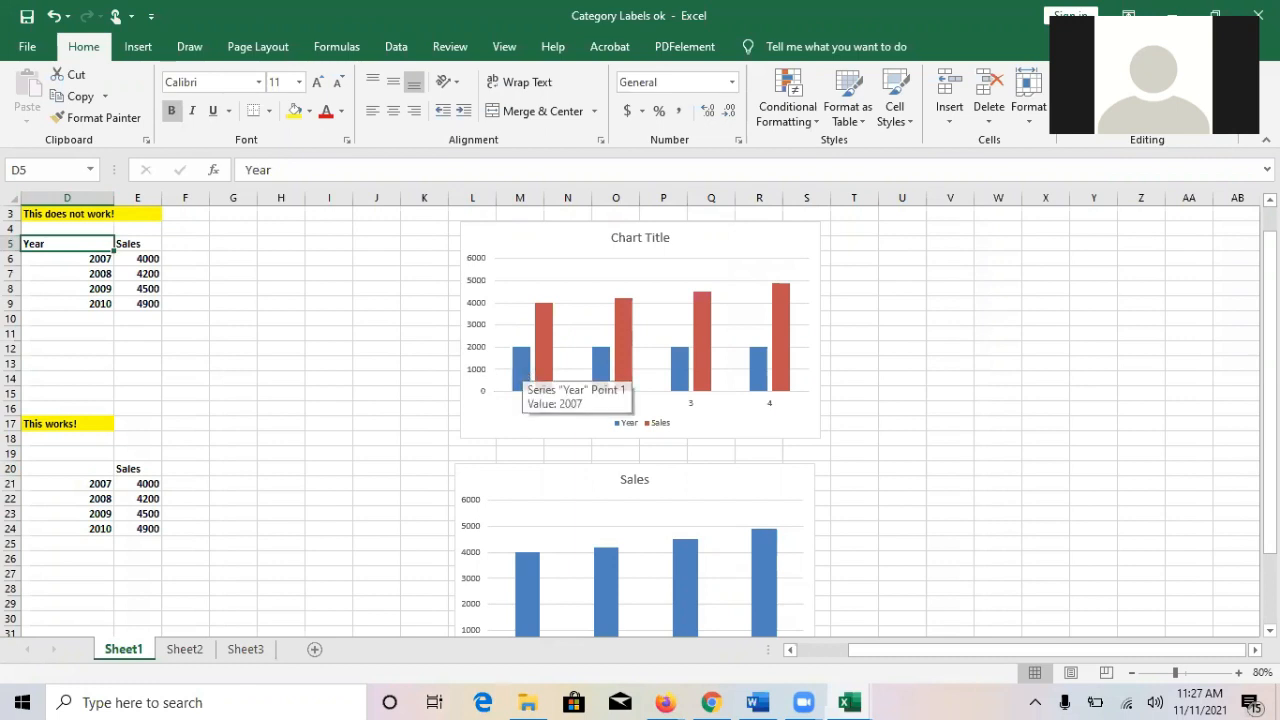
pyautogui.moveTo(1270, 286); pyautogui.dragTo(1270, 336)
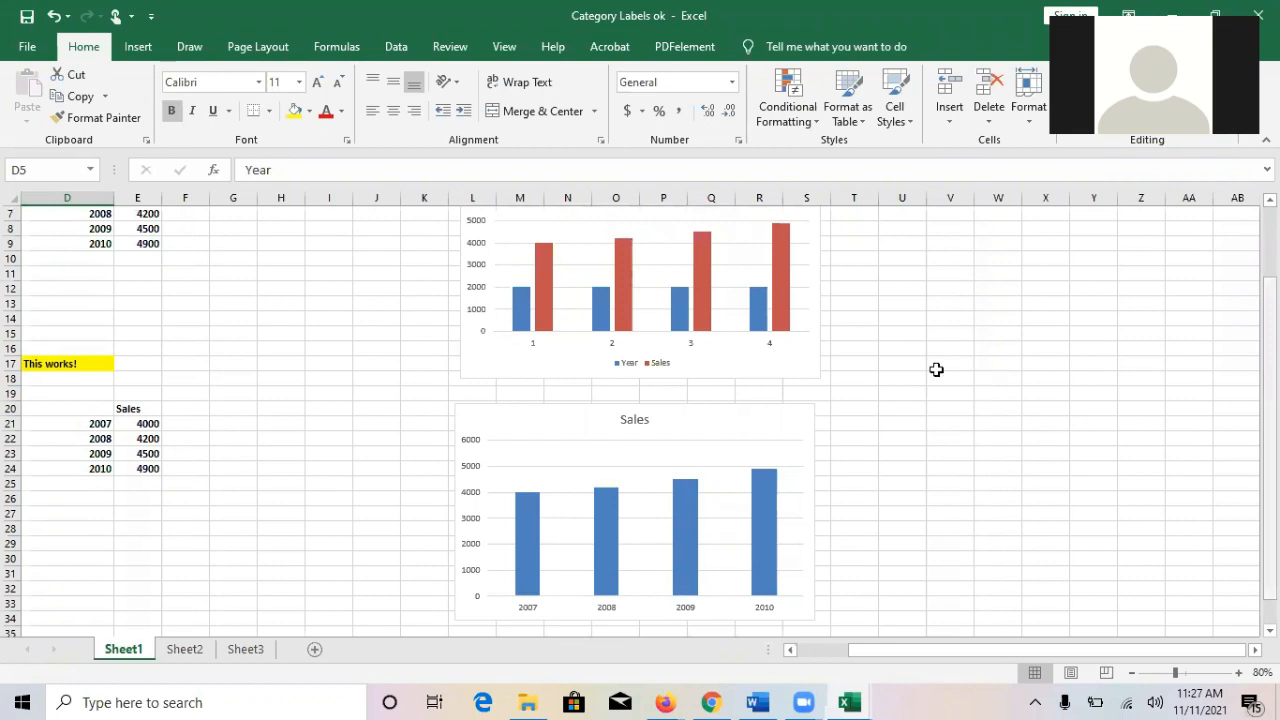
pyautogui.click(233, 515)
pyautogui.click(72, 420)
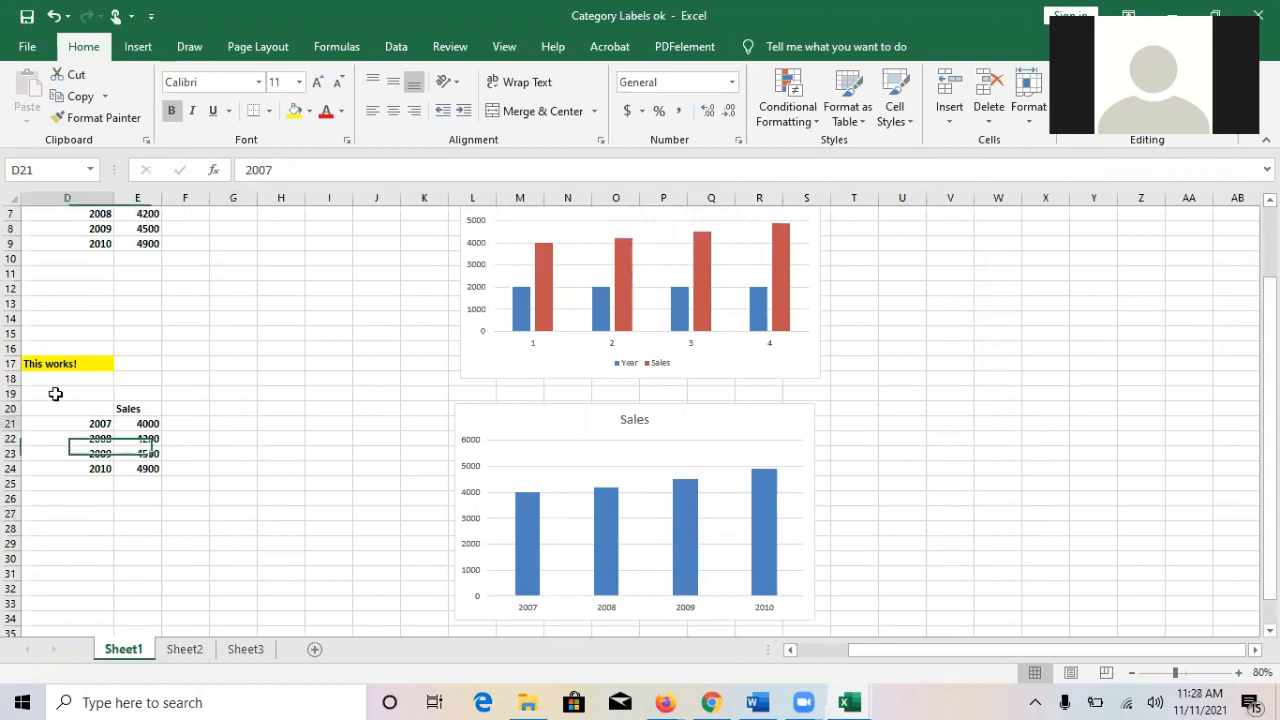
pyautogui.click(106, 402)
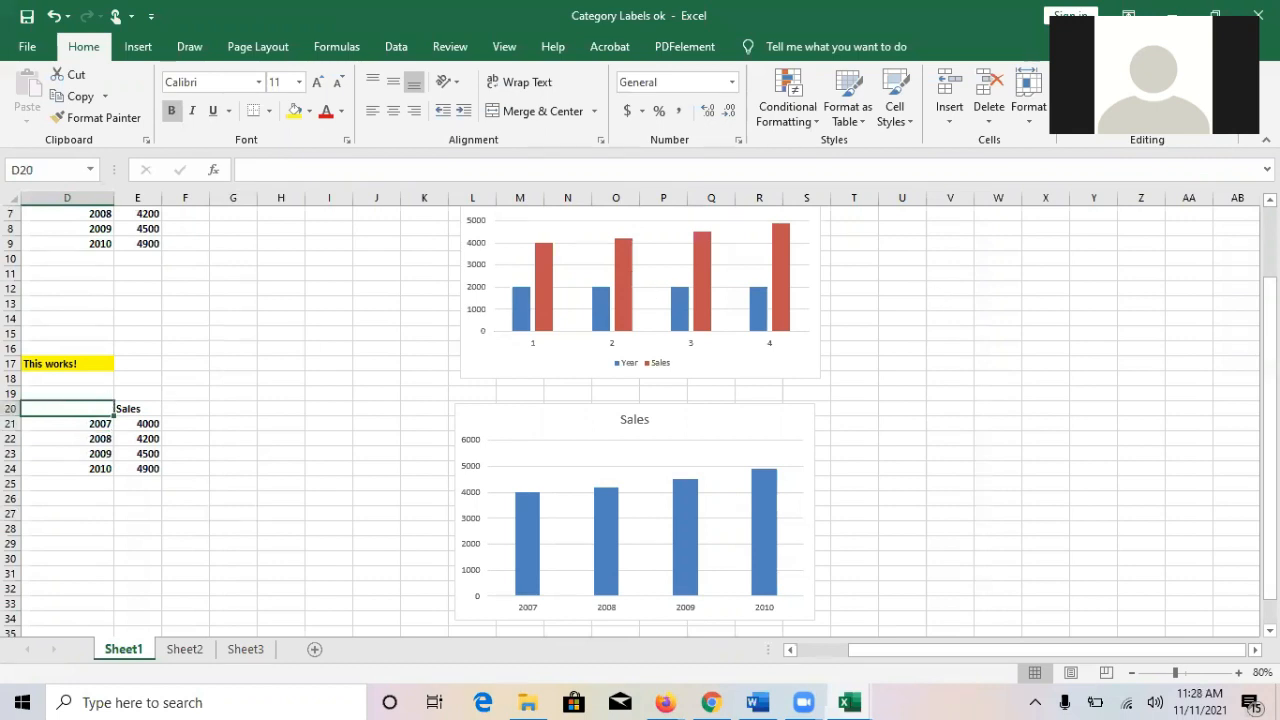
pyautogui.scroll(2, 857, 383)
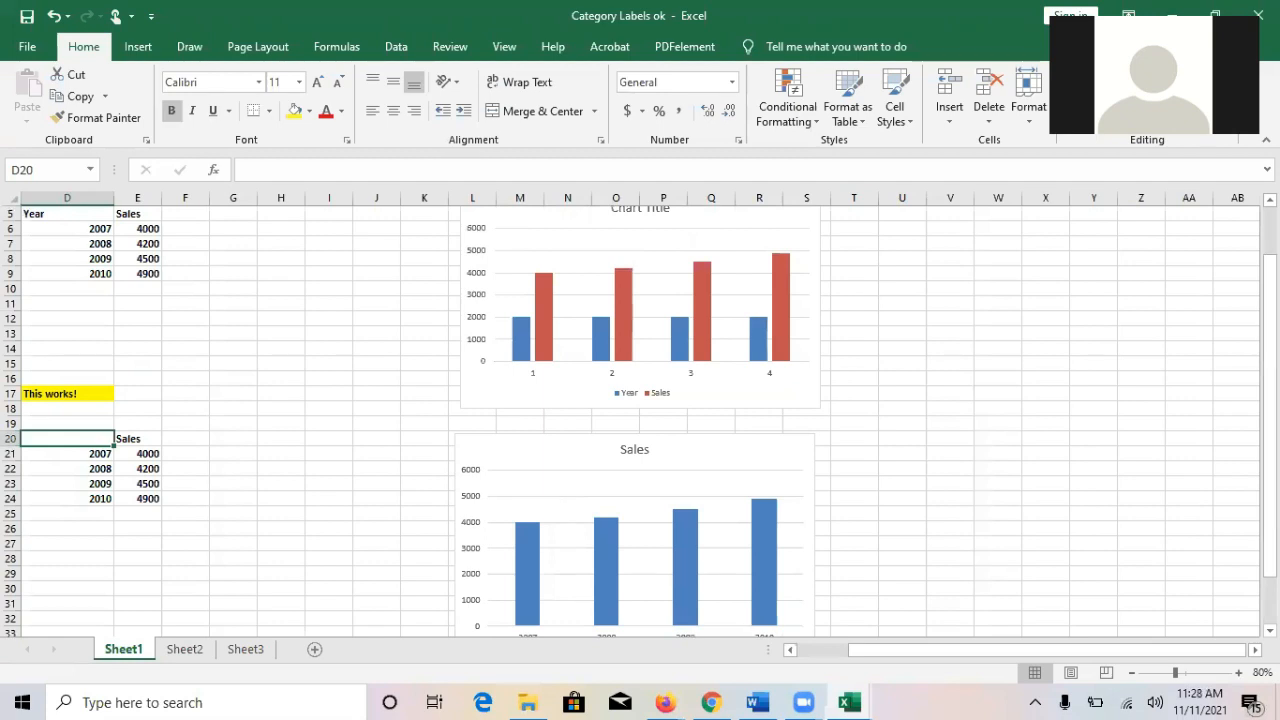
pyautogui.moveTo(1270, 368); pyautogui.dragTo(1270, 322)
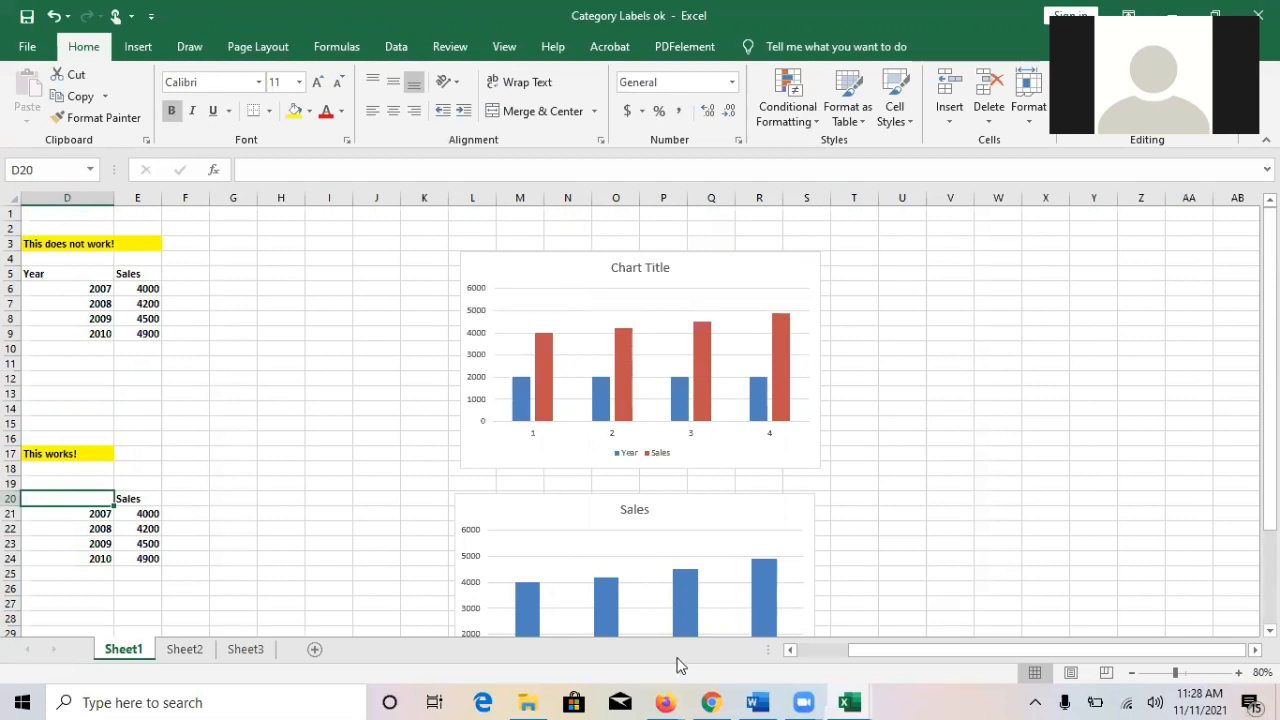
# - View the combination chart in the combinationstemp workbook, and return to the Category Labels ok workbook
pyautogui.click(866, 700)
pyautogui.click(671, 655)
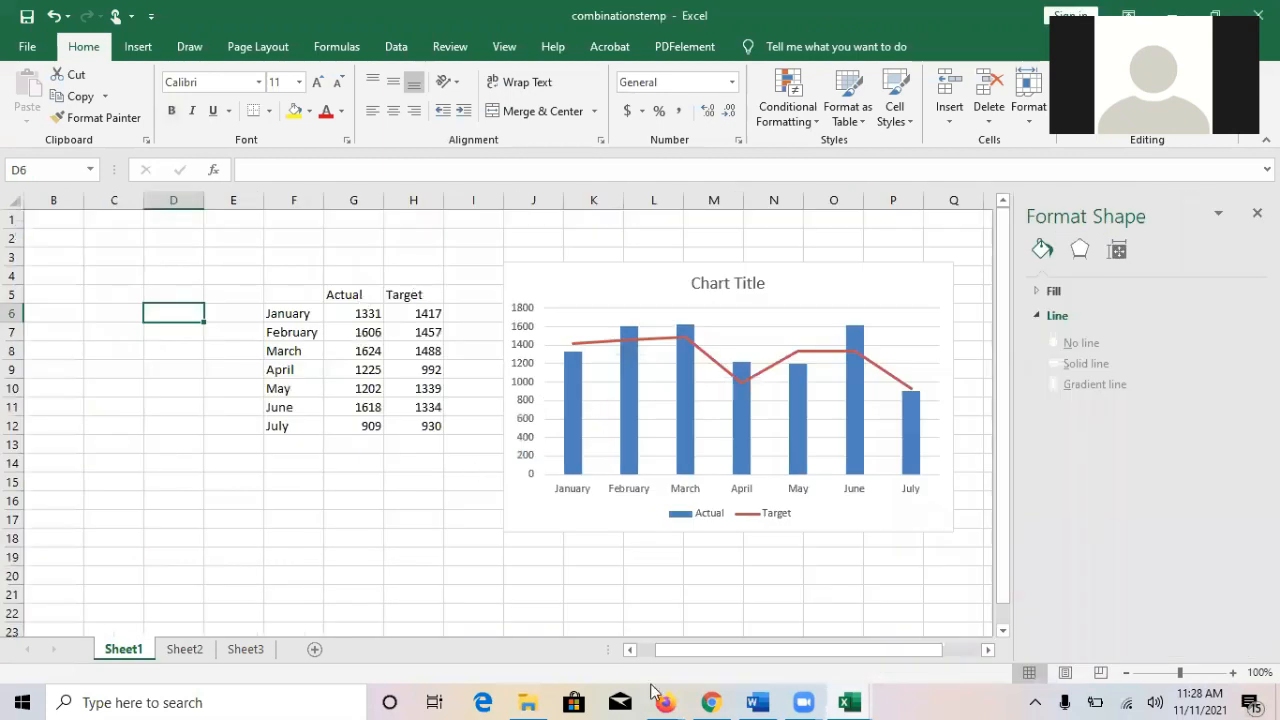
pyautogui.click(849, 701)
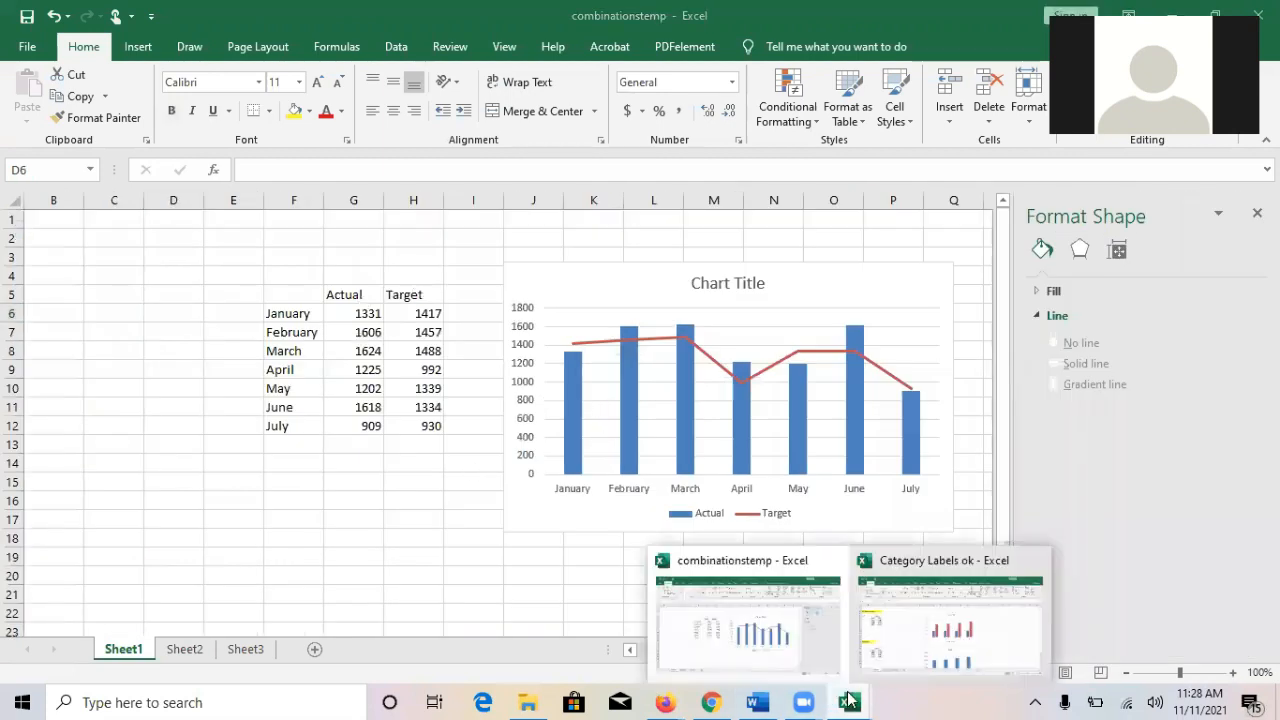
pyautogui.click(922, 583)
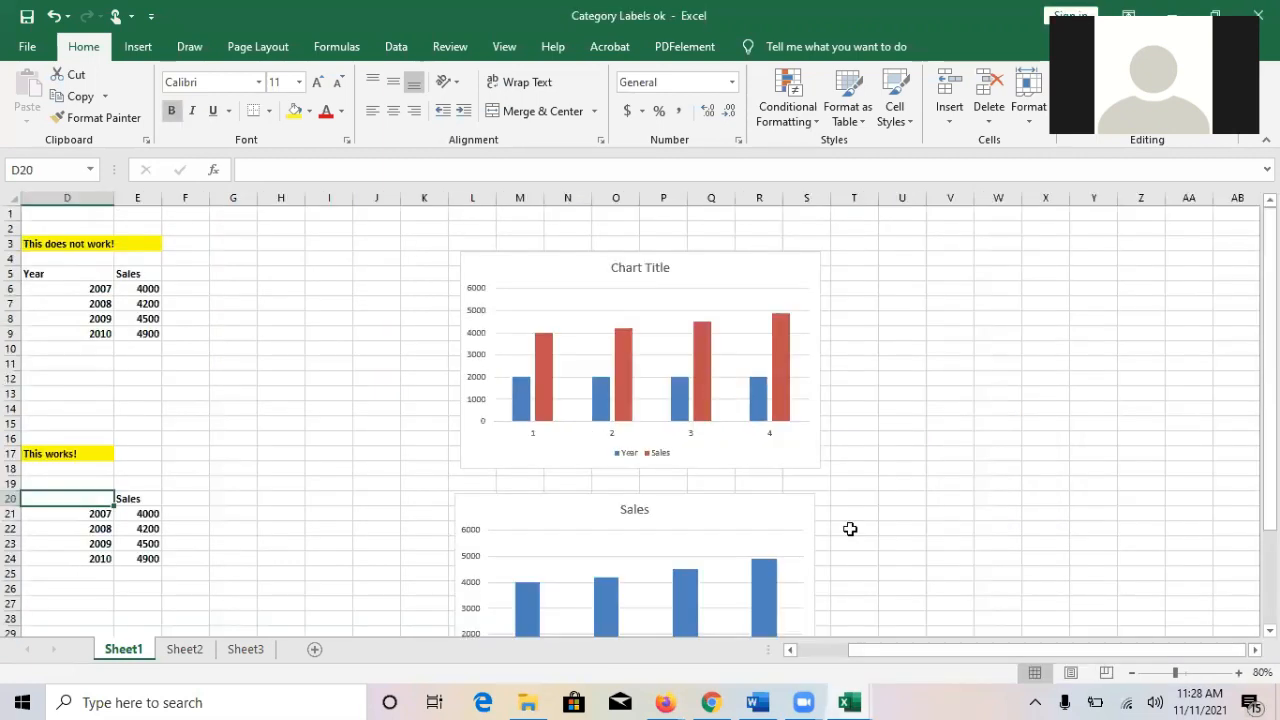
# - Review both column charts and the Year header in D5, and switch to Chrome to compare them with Figure 52-13
pyautogui.scroll(-3, 737, 337)
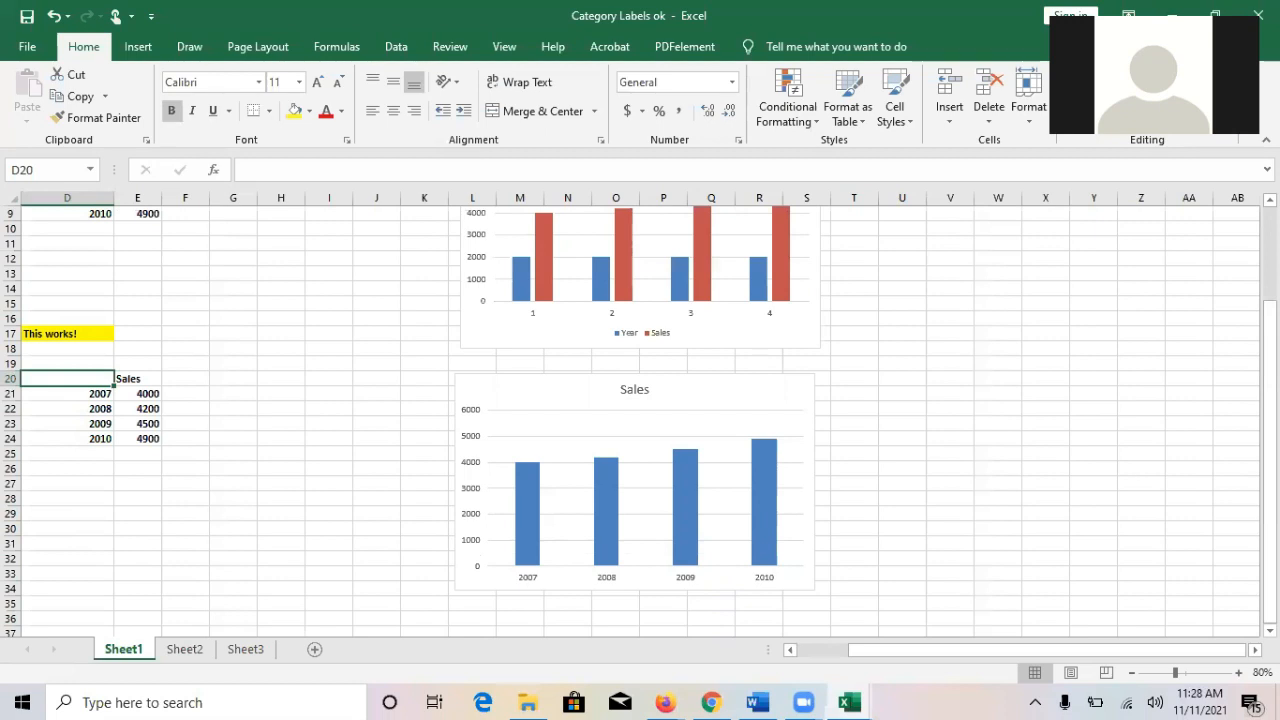
pyautogui.scroll(1, 837, 409)
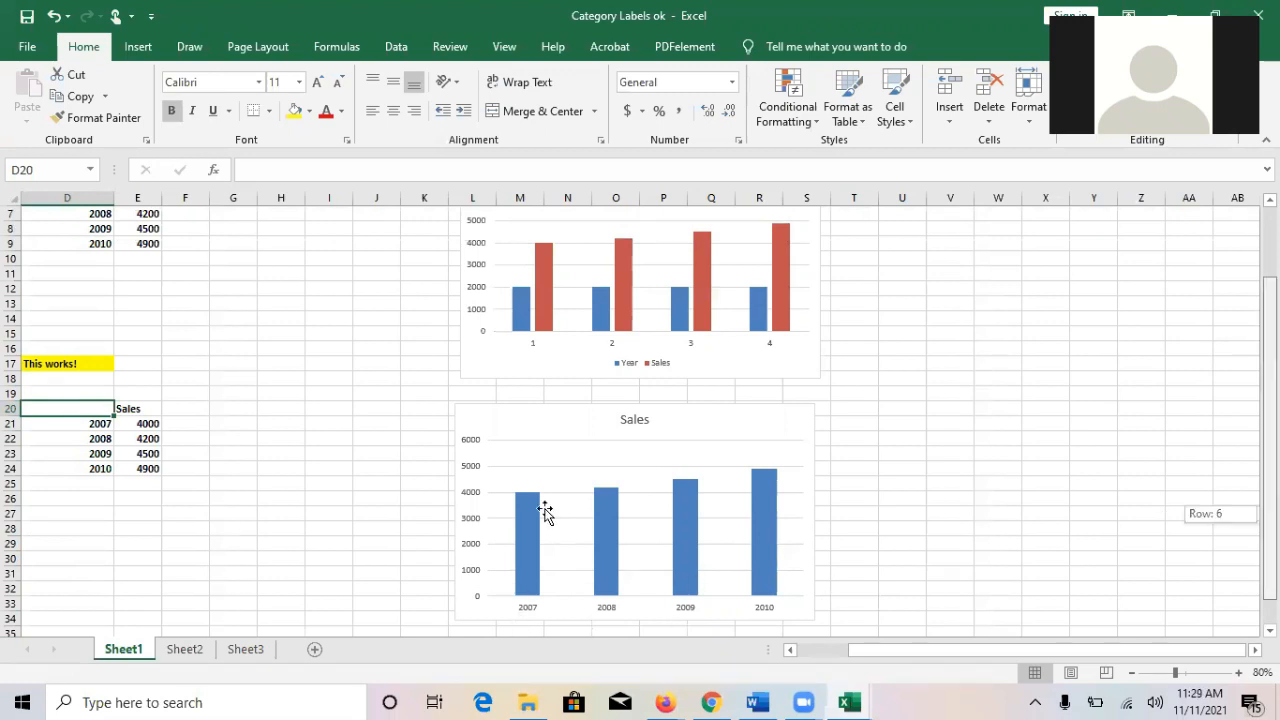
pyautogui.scroll(2, 60, 300)
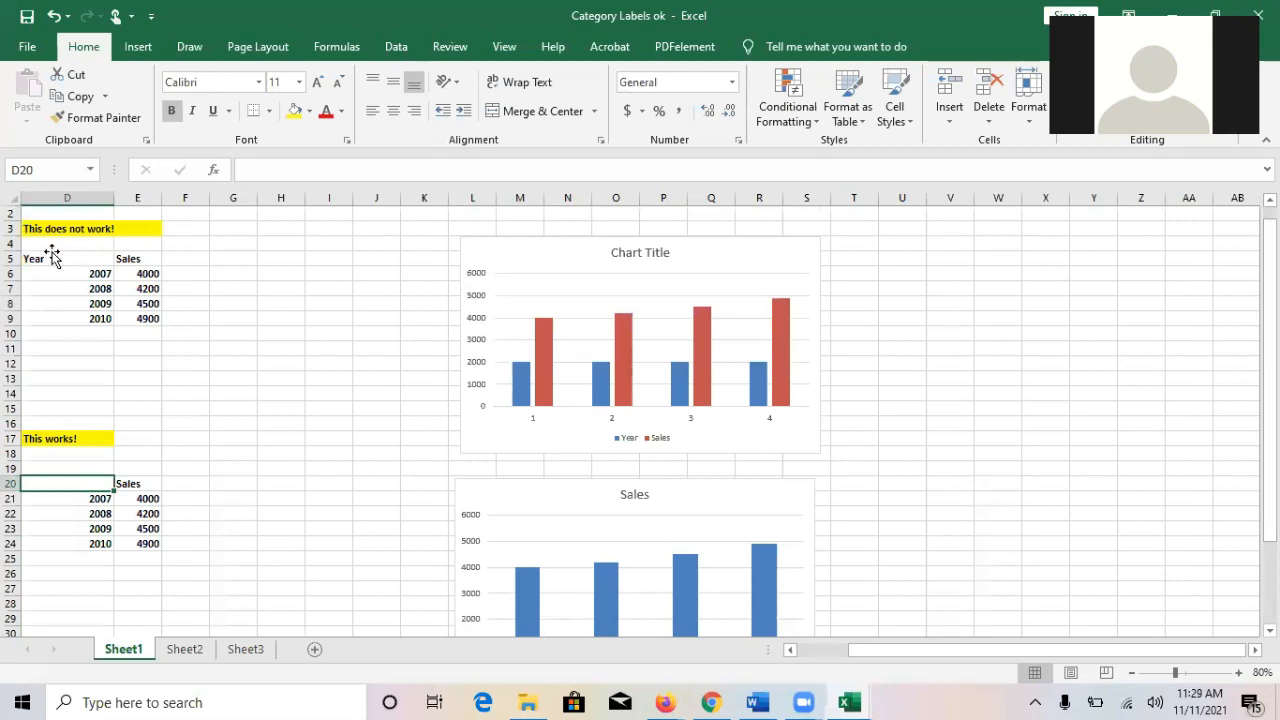
pyautogui.click(64, 261)
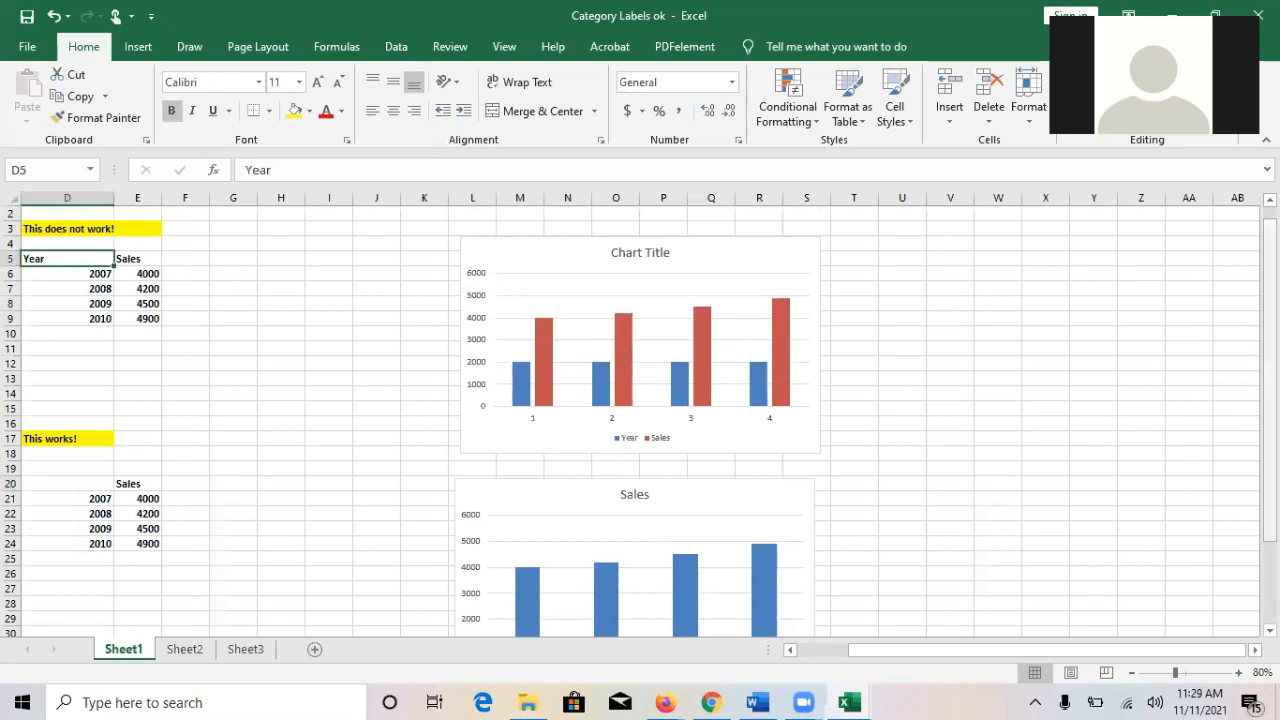
pyautogui.moveTo(1270, 395); pyautogui.dragTo(1270, 386)
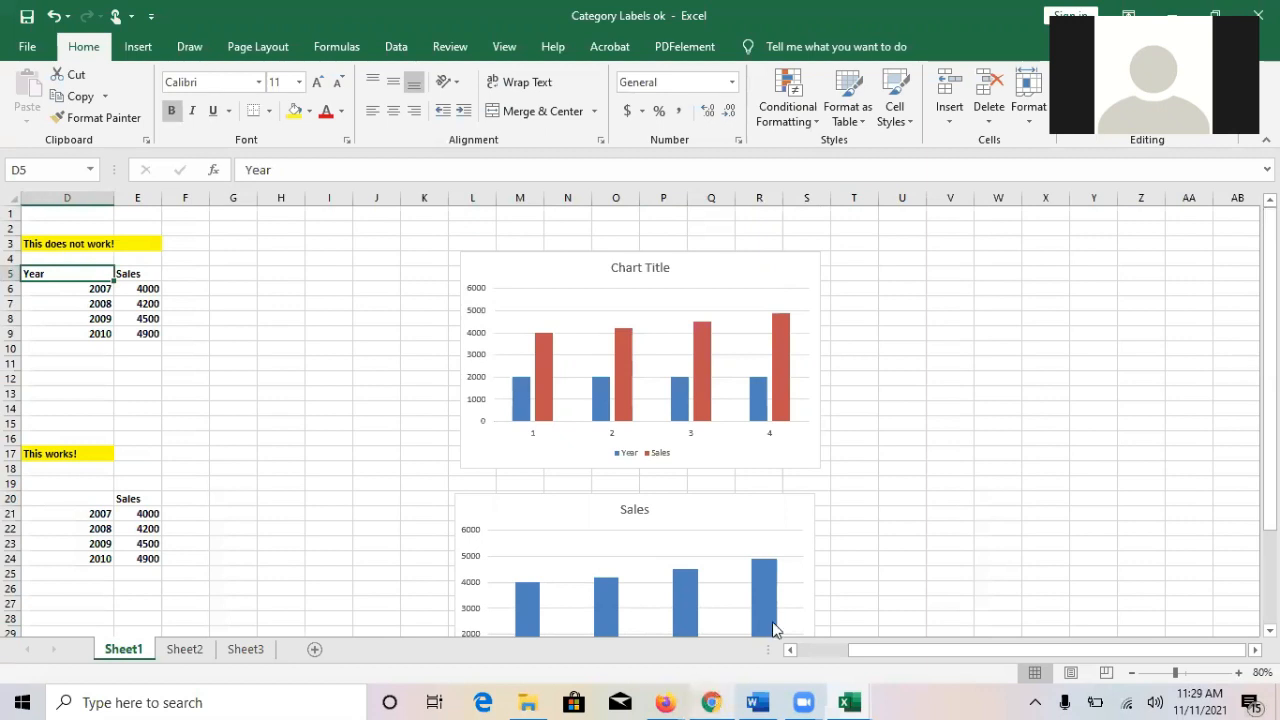
pyautogui.moveTo(711, 702)
pyautogui.click(740, 632)
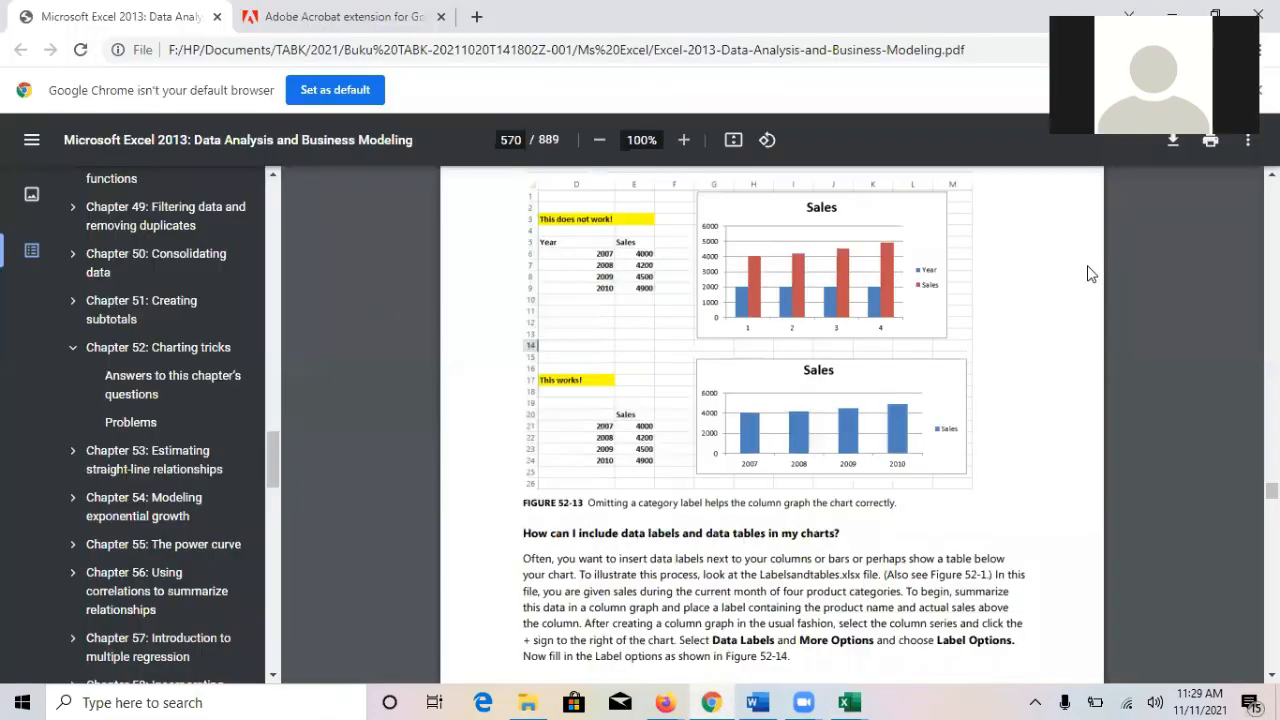
# - Switch to Document1 in Word and end the numbered list after item 5 with a blank unnumbered paragraph
pyautogui.click(758, 702)
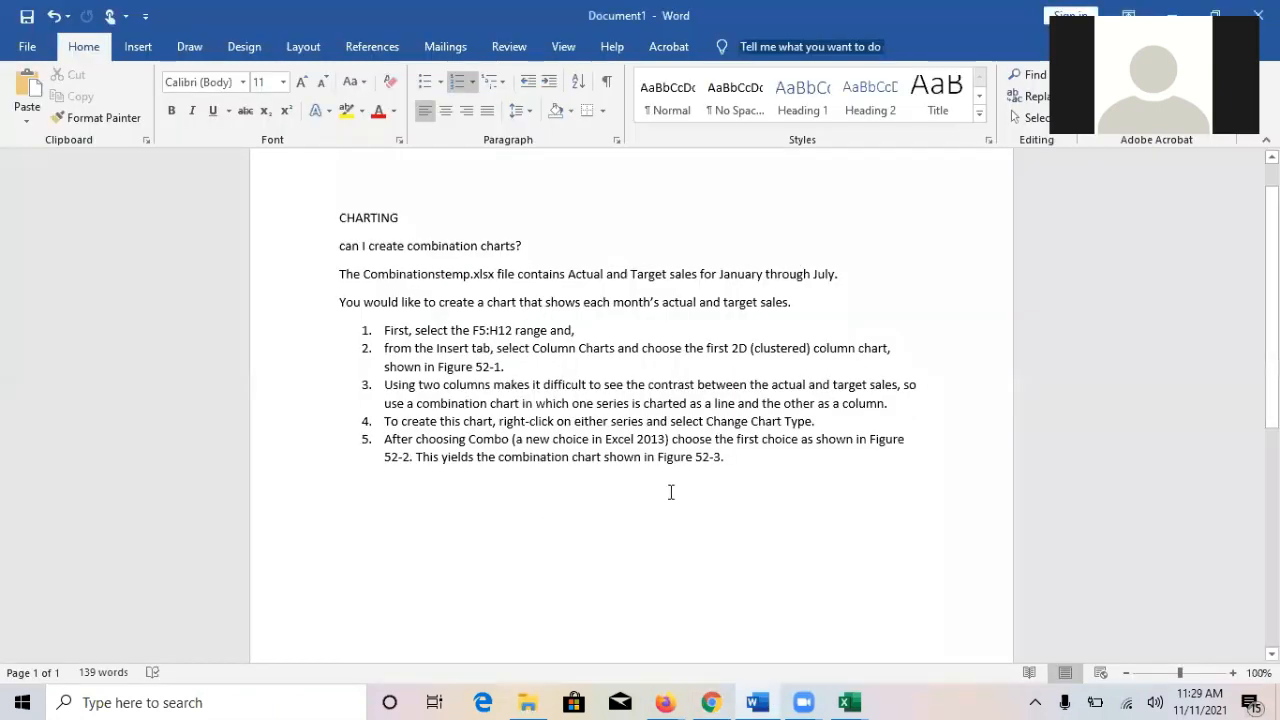
pyautogui.press('Return')
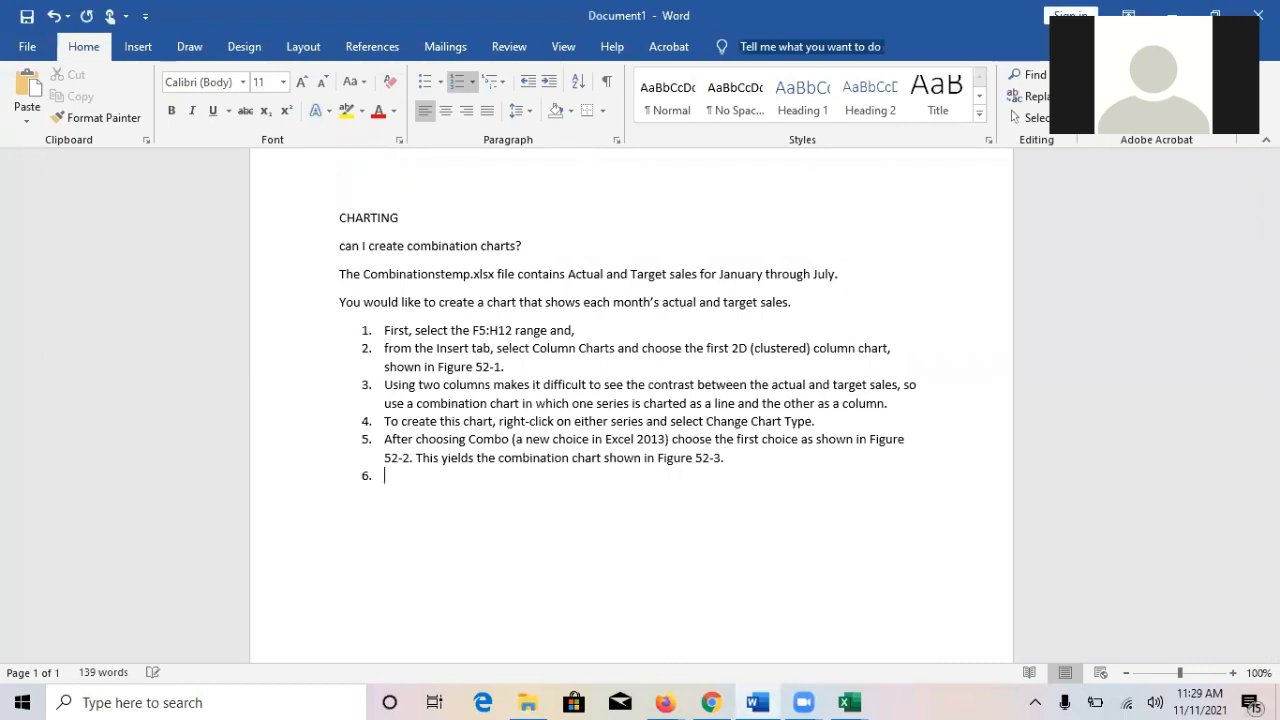
pyautogui.press('Return')
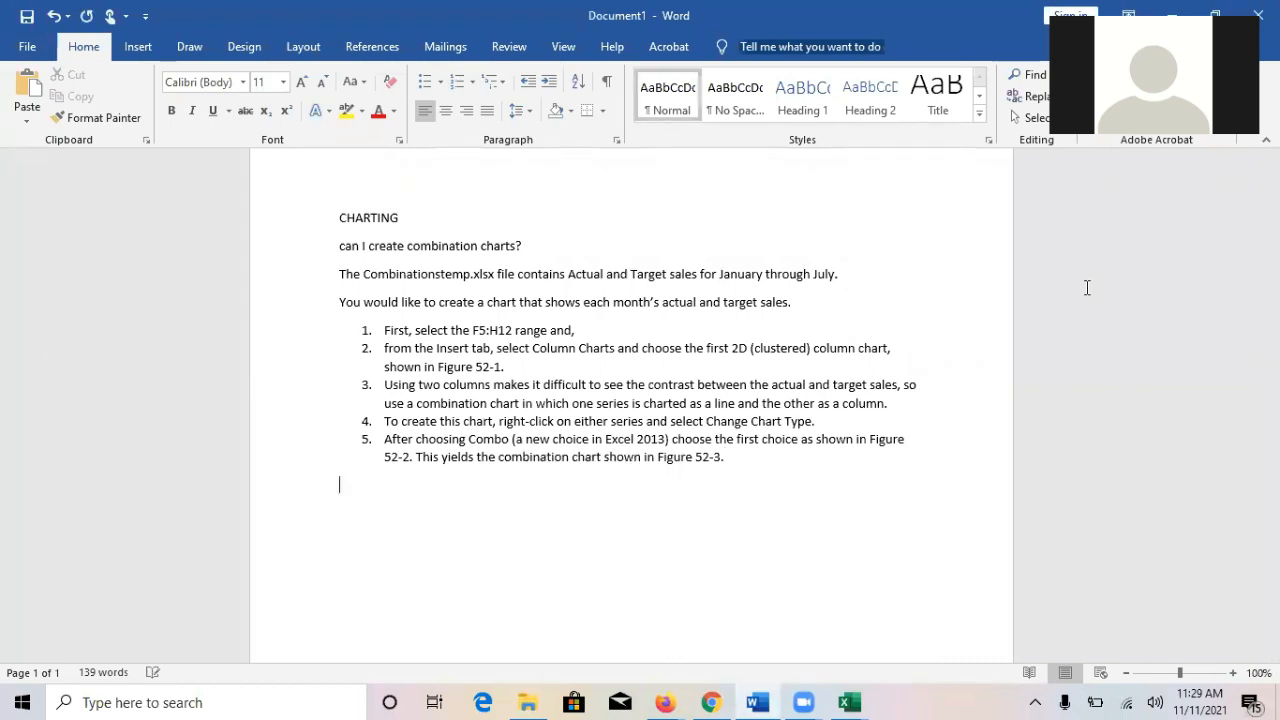
pyautogui.scroll(2, 543, 272)
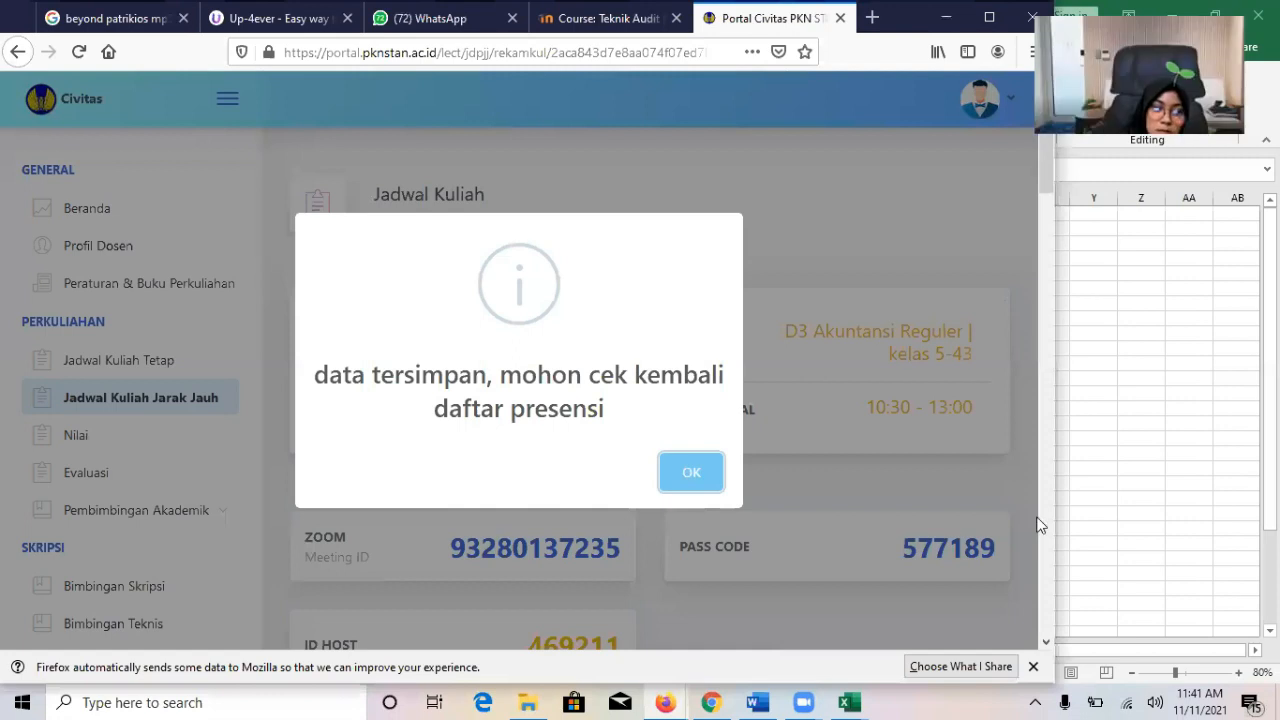
pyautogui.moveTo(1046, 165); pyautogui.dragTo(1046, 620)
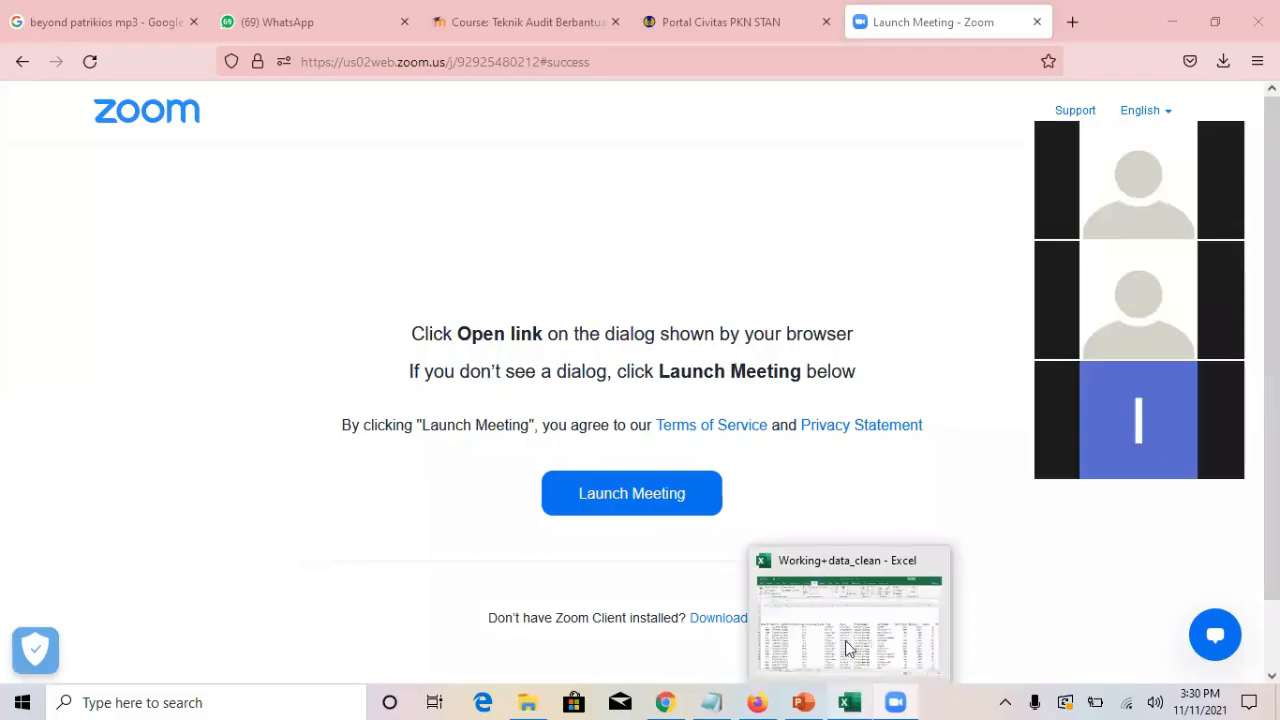
# - Switch to the Working+data_clean workbook in Excel and review the columns of its Orders sheet
pyautogui.click(846, 648)
pyautogui.click(892, 276)
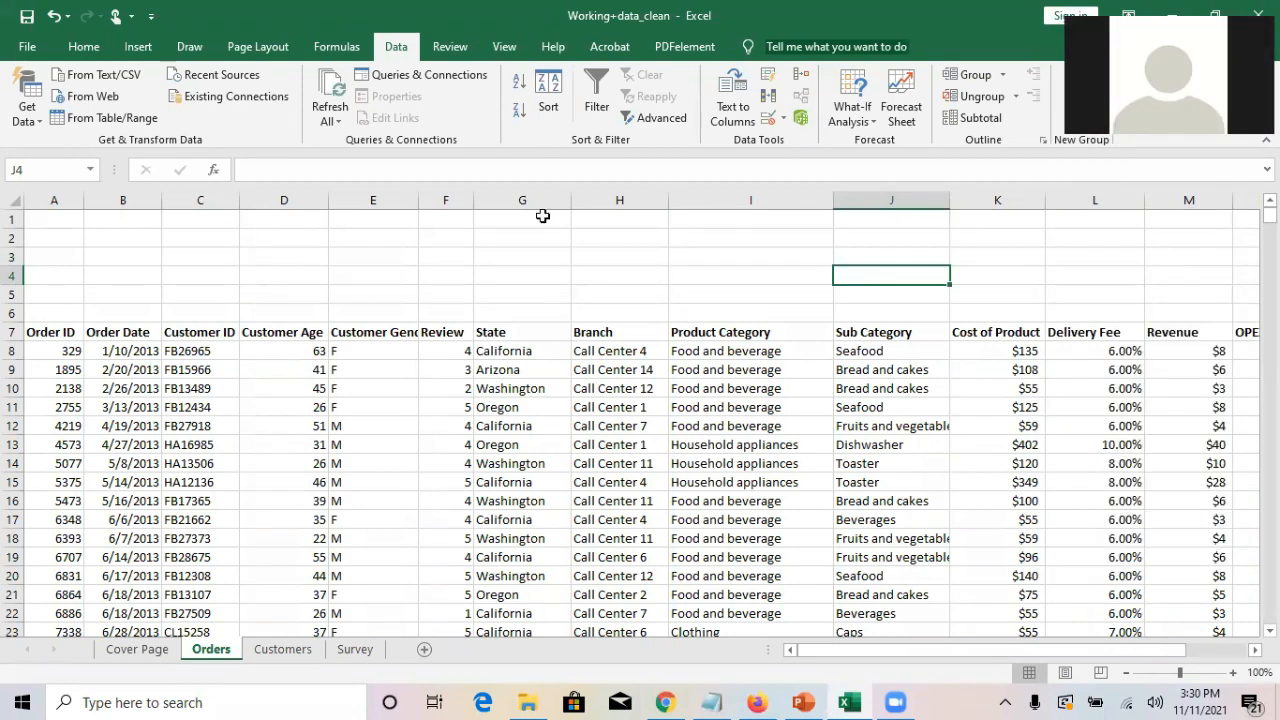
pyautogui.click(470, 253)
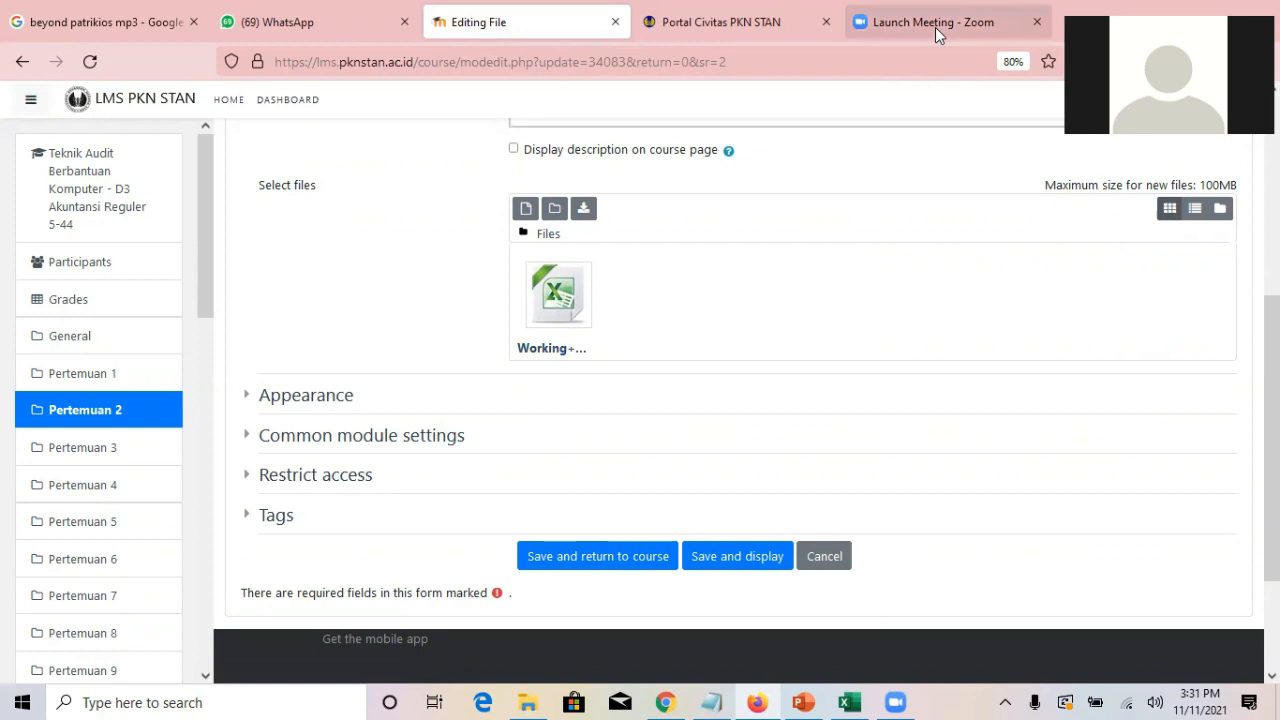
pyautogui.click(848, 700)
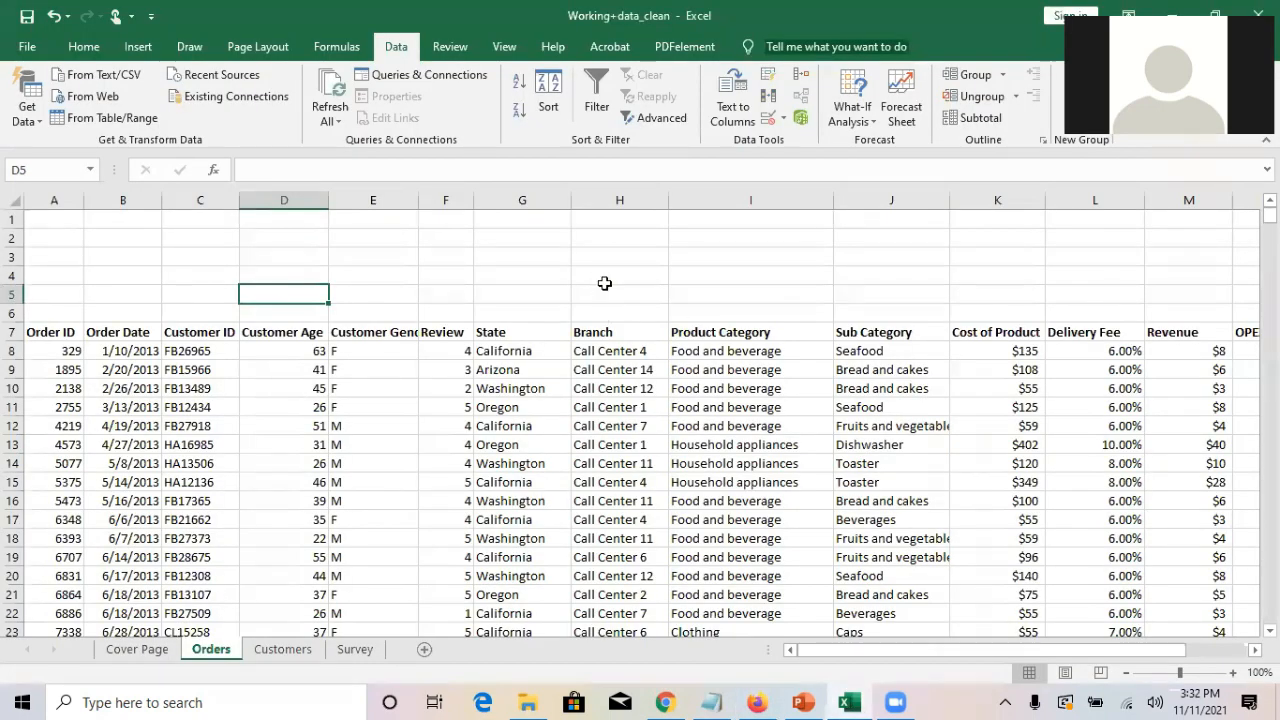
pyautogui.click(604, 283)
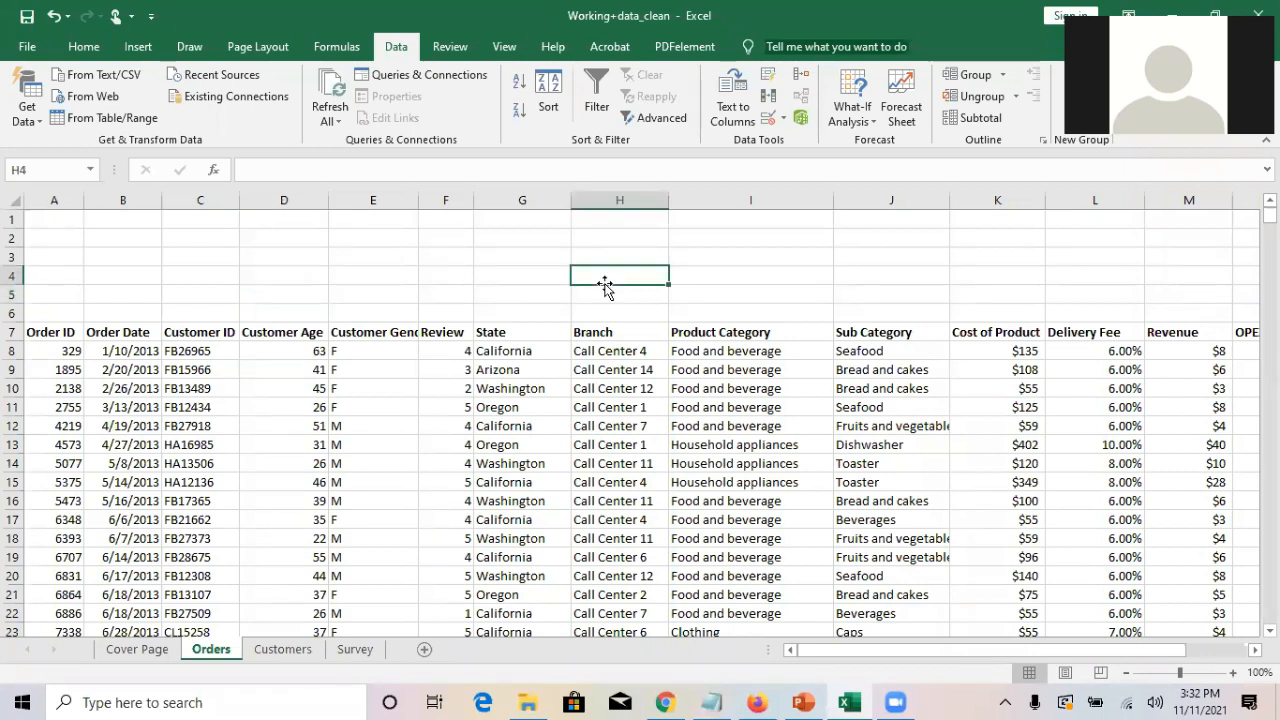
pyautogui.click(358, 264)
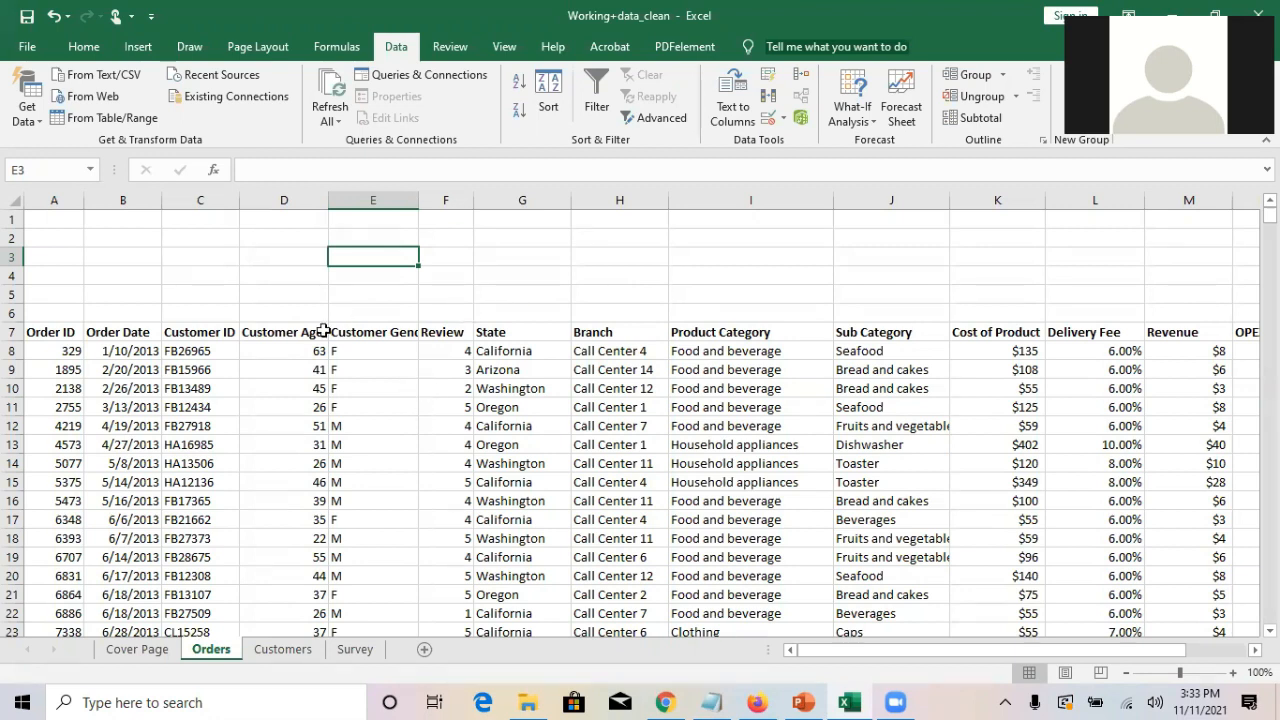
# - Insert a blank column before the Customer ID column on the Orders sheet
pyautogui.click(203, 198)
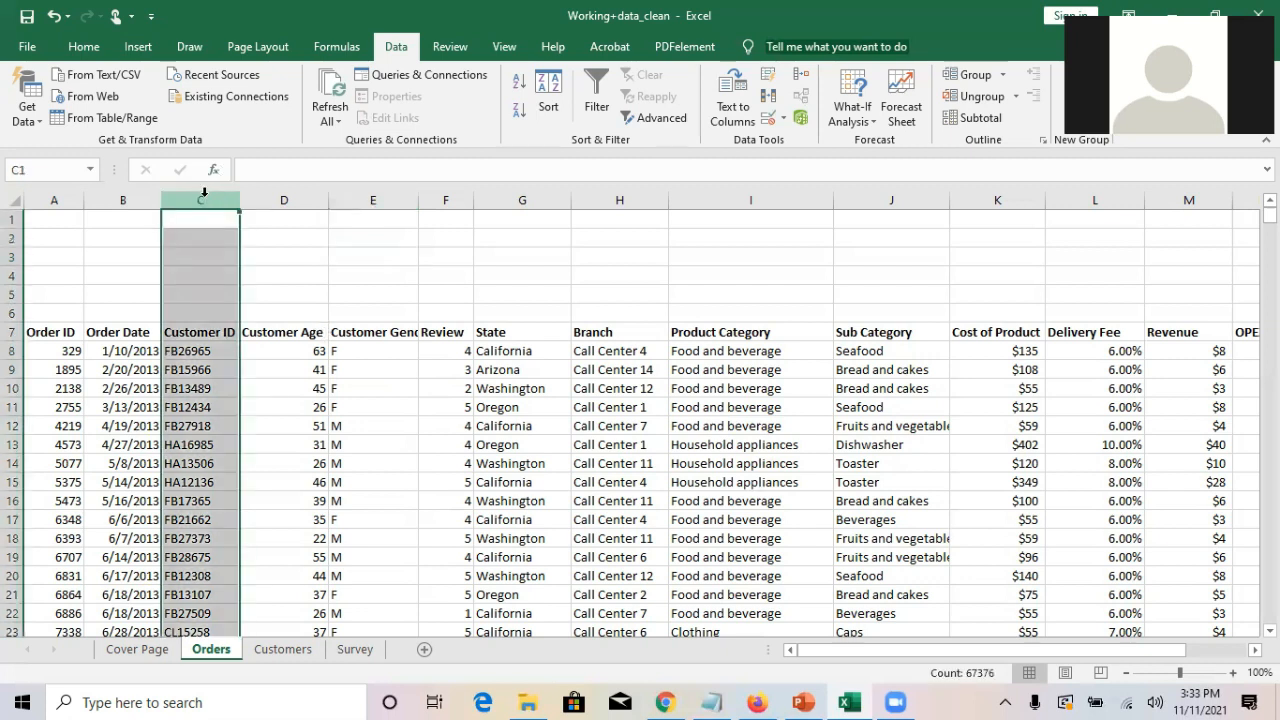
pyautogui.rightClick(204, 192)
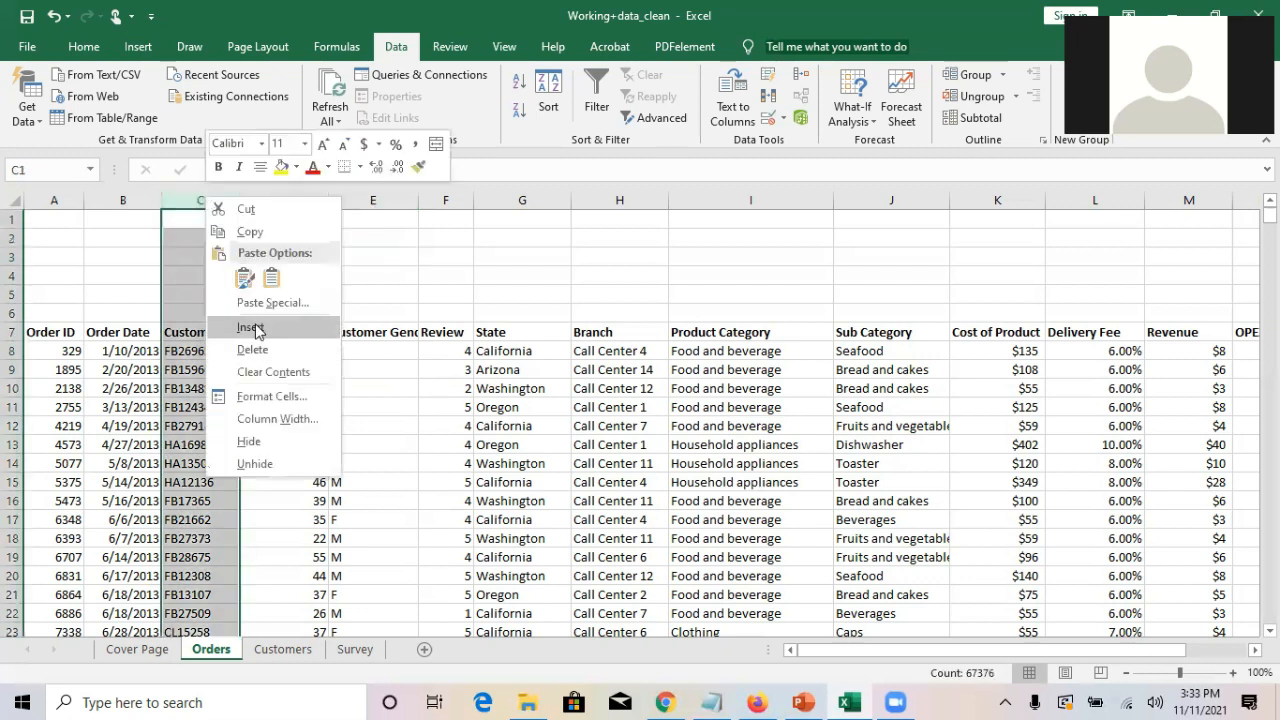
pyautogui.click(254, 323)
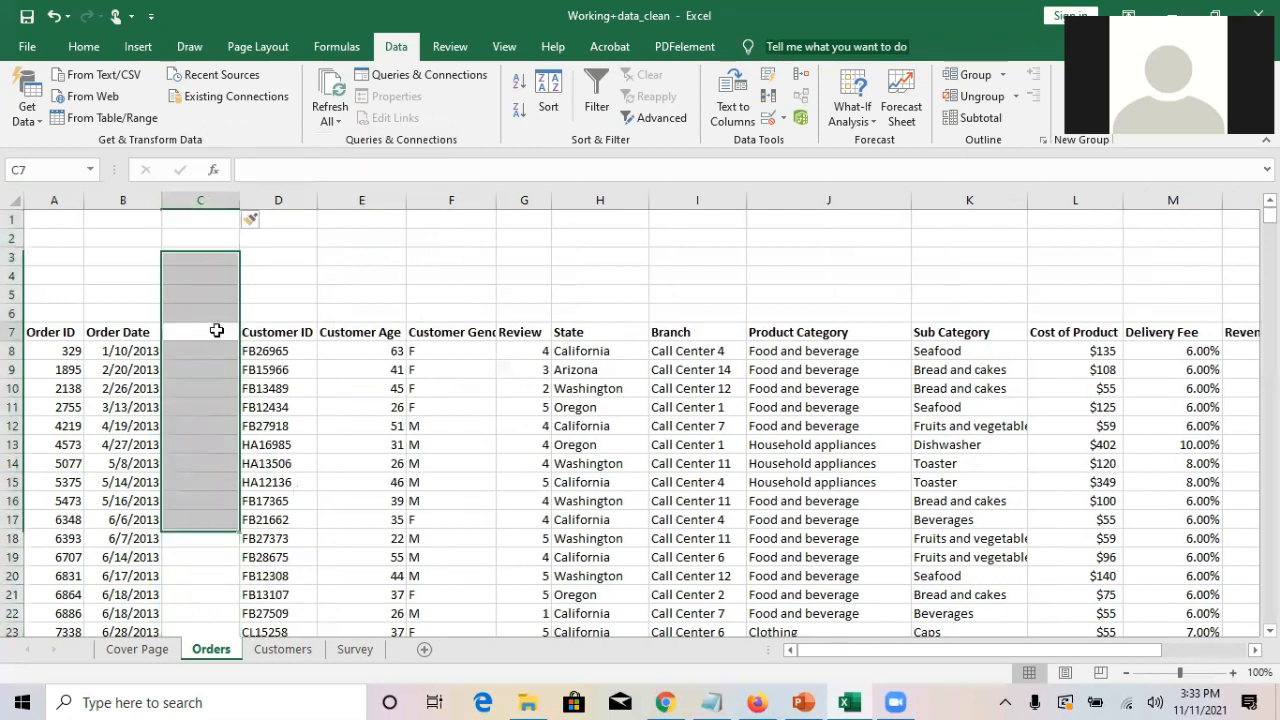
# - Enter the header "Year" in C7 above the blank column on the Orders sheet
pyautogui.click(214, 331)
pyautogui.write('Year')
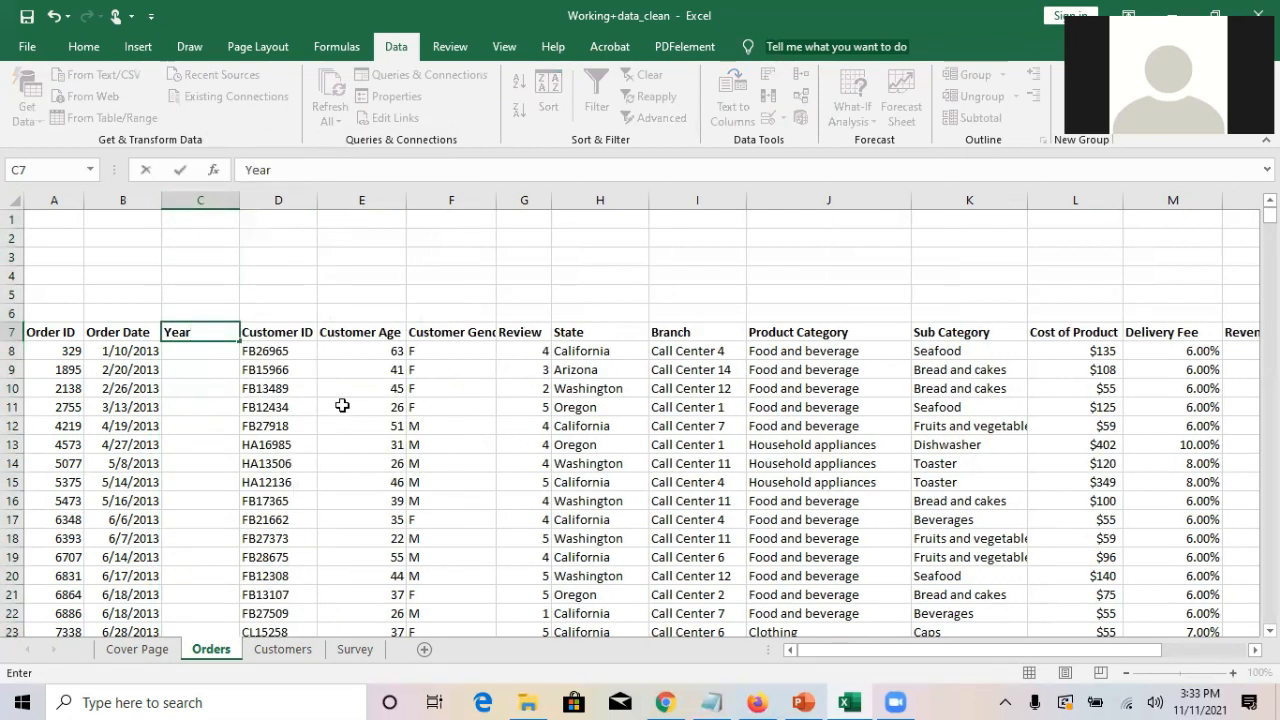
pyautogui.press('Return')
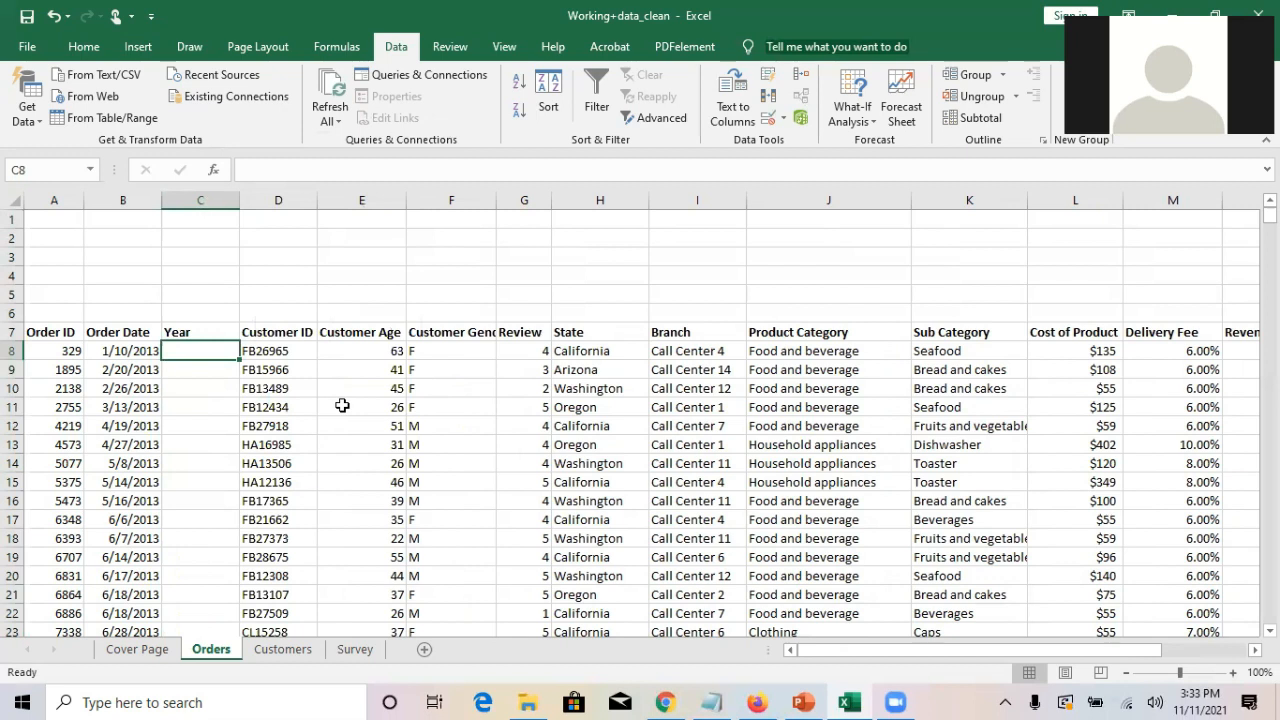
# - Enter =YEAR(B8) in C8 to extract the year from the first order date
pyautogui.press('Left')
pyautogui.press('Right')
pyautogui.press('Left')
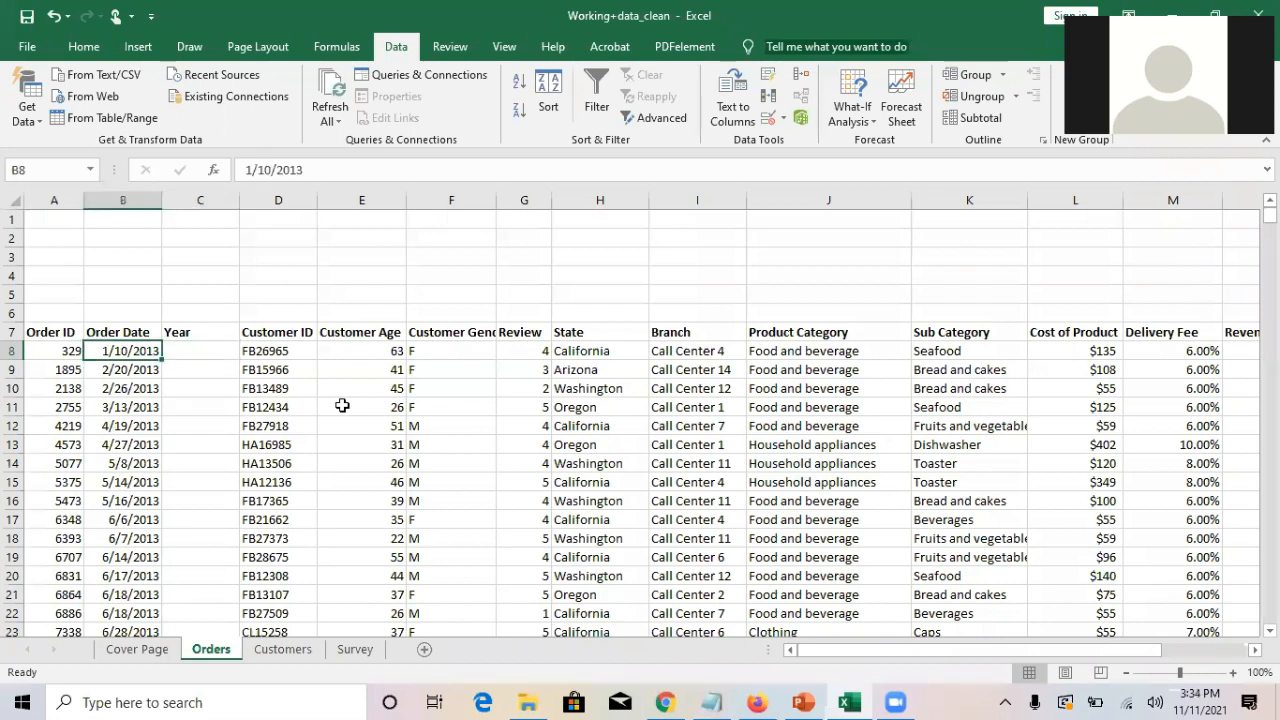
pyautogui.press('Right')
pyautogui.press('Left')
pyautogui.press('Right')
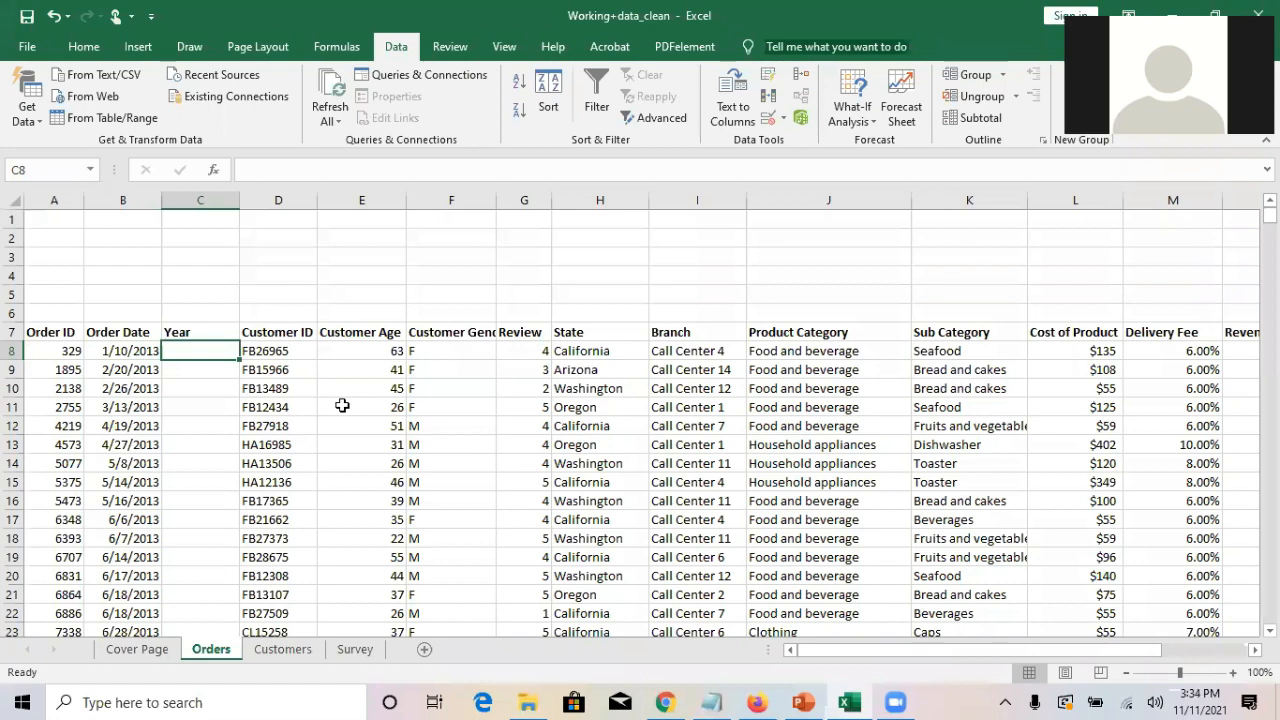
pyautogui.write('=year')
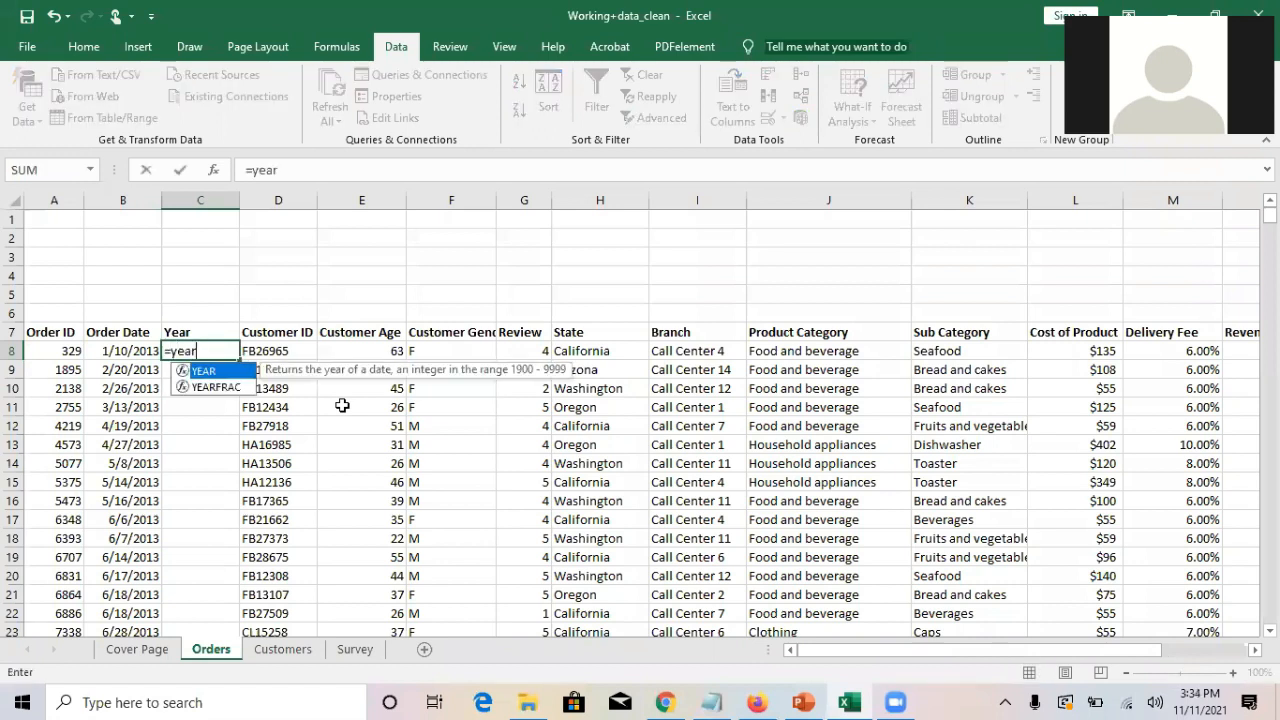
pyautogui.write('(')
pyautogui.press('Left')
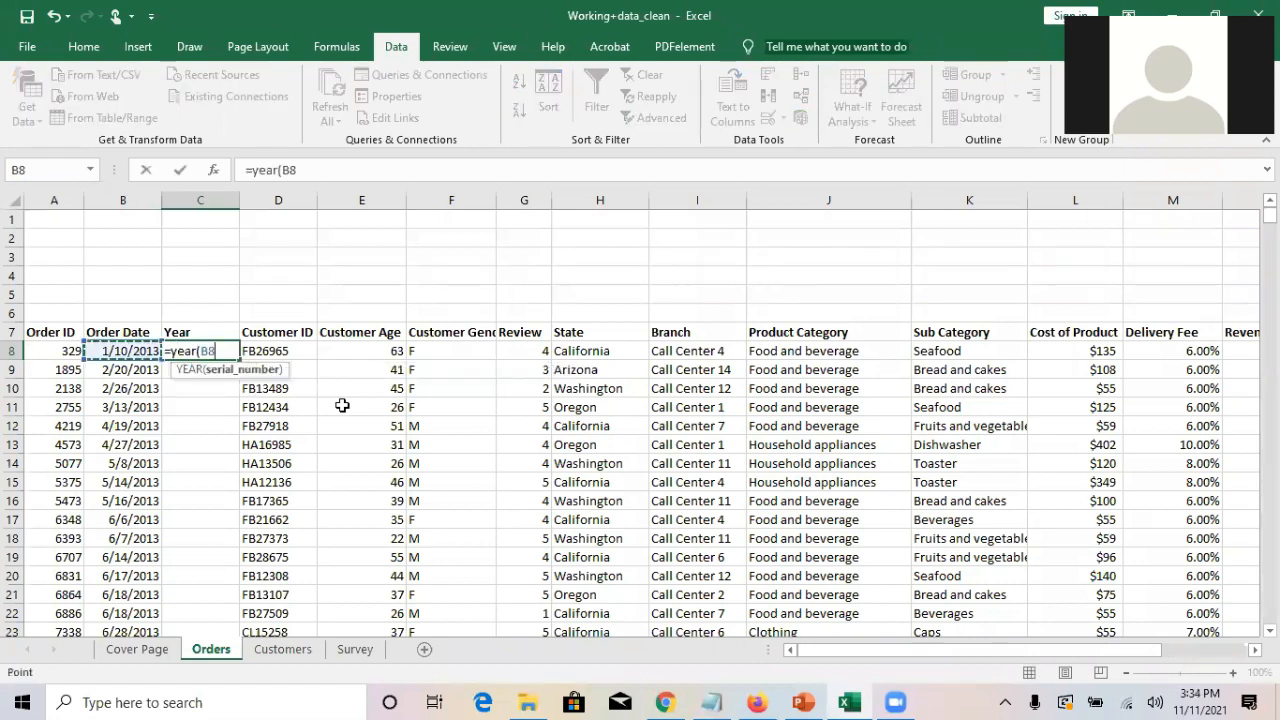
pyautogui.write(')')
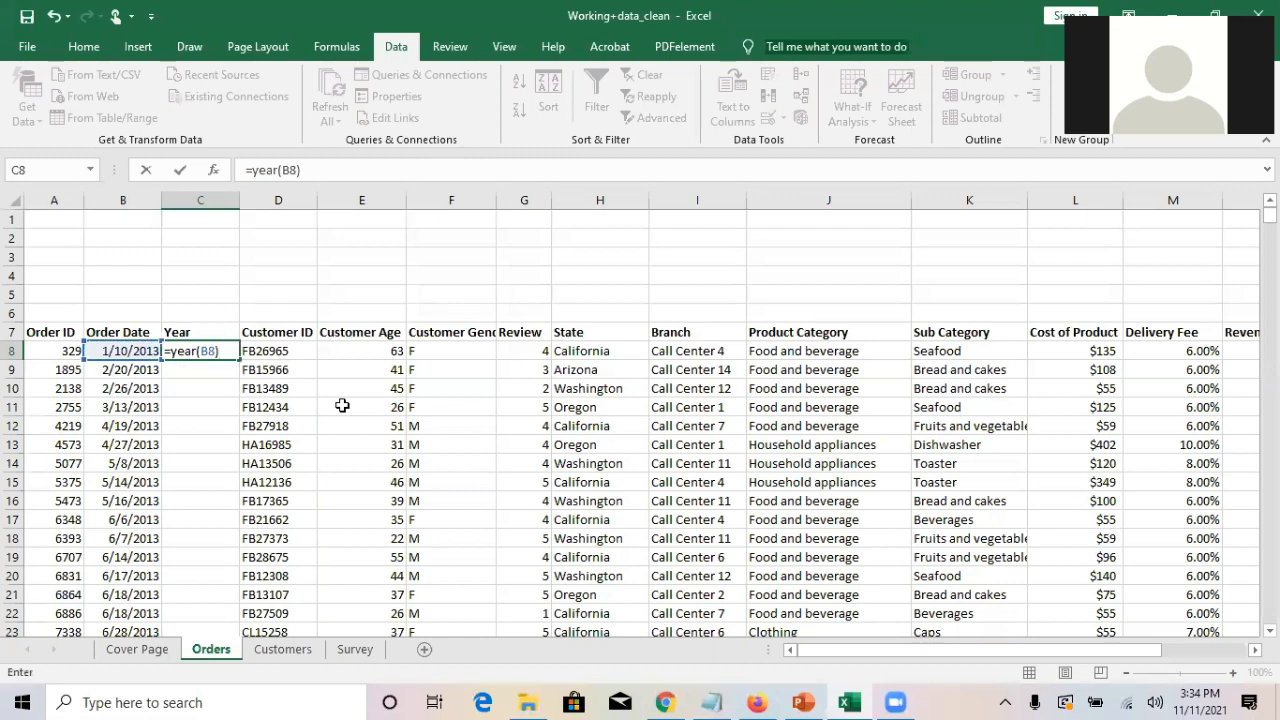
pyautogui.press('Return')
pyautogui.press('Up')
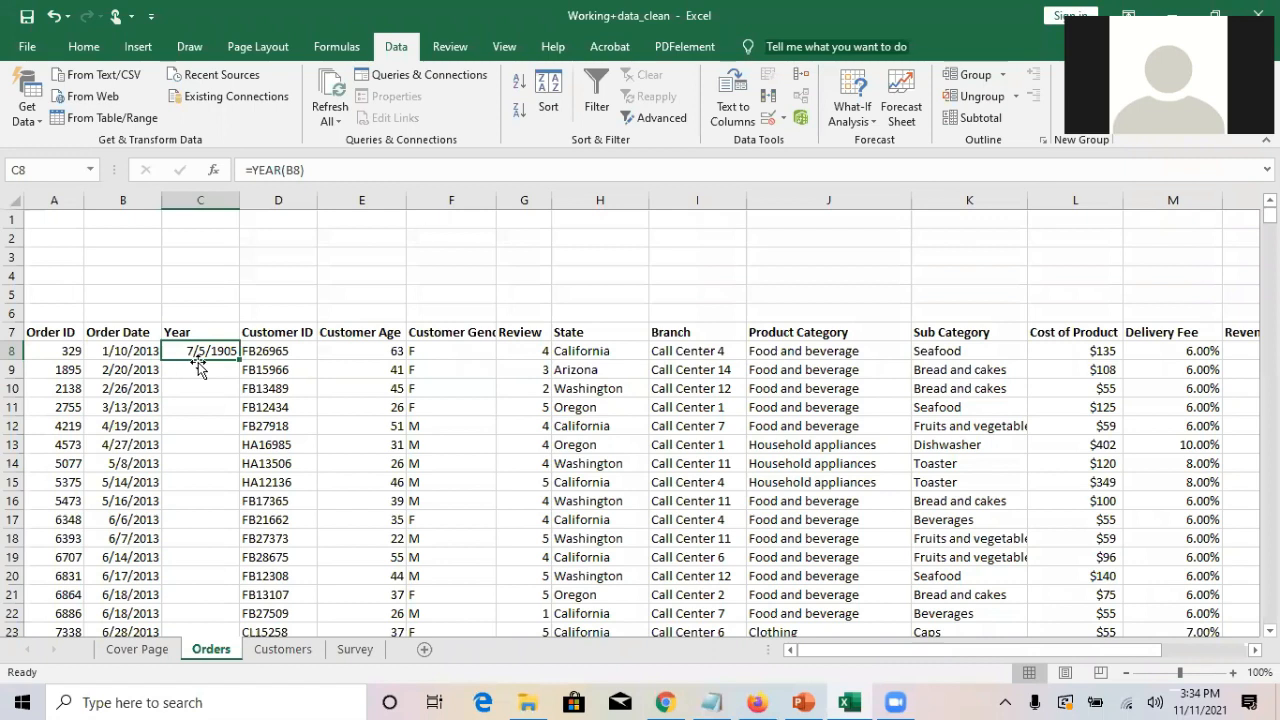
# - Format C8 as Number with no decimal places
pyautogui.click(83, 46)
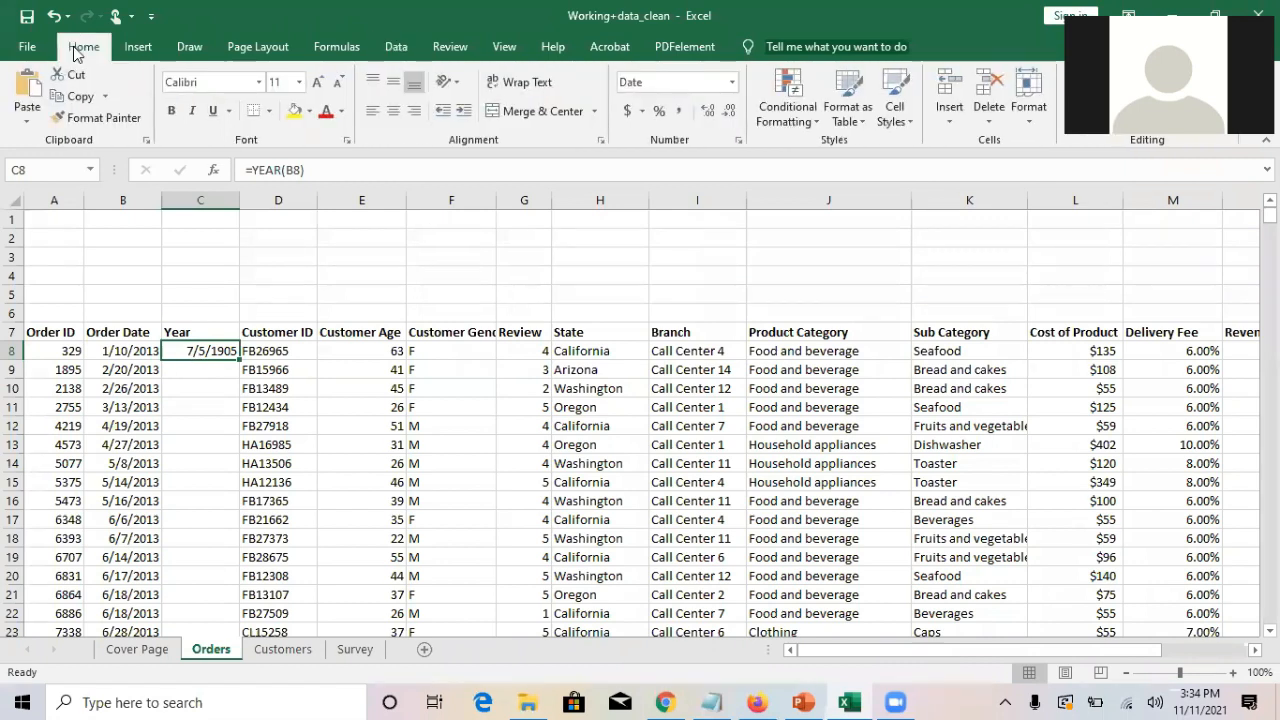
pyautogui.click(678, 78)
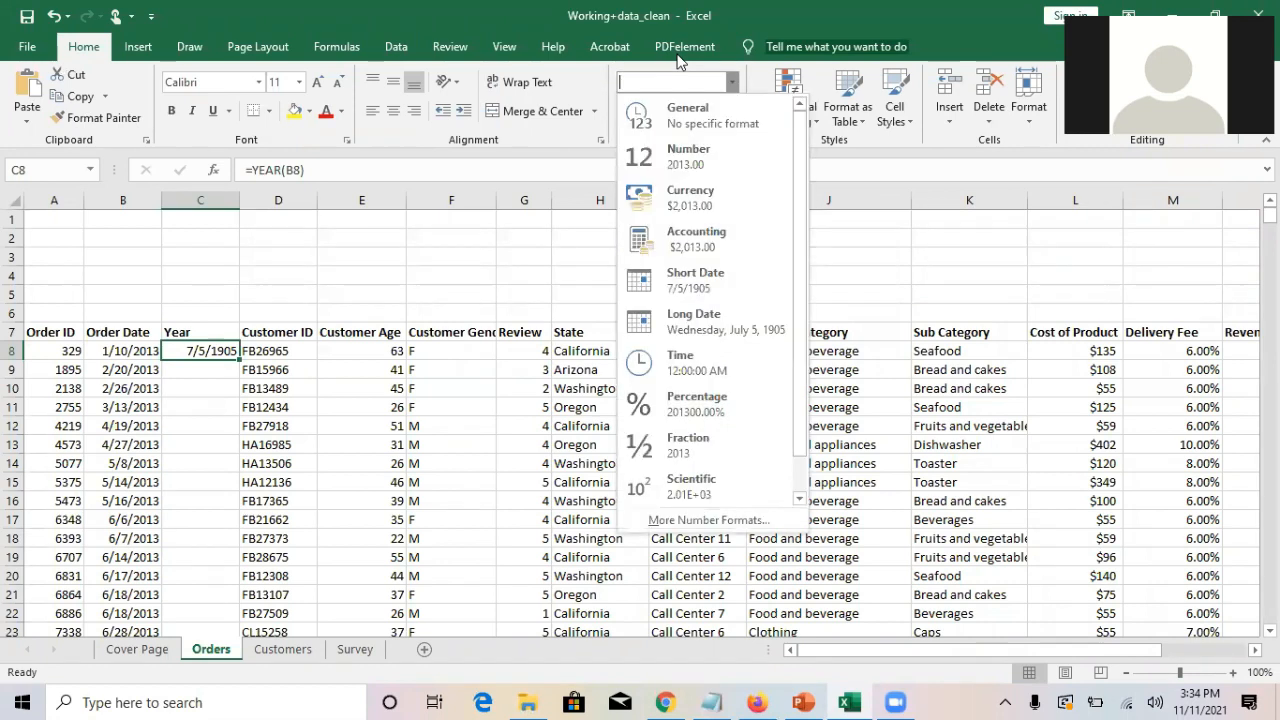
pyautogui.click(696, 170)
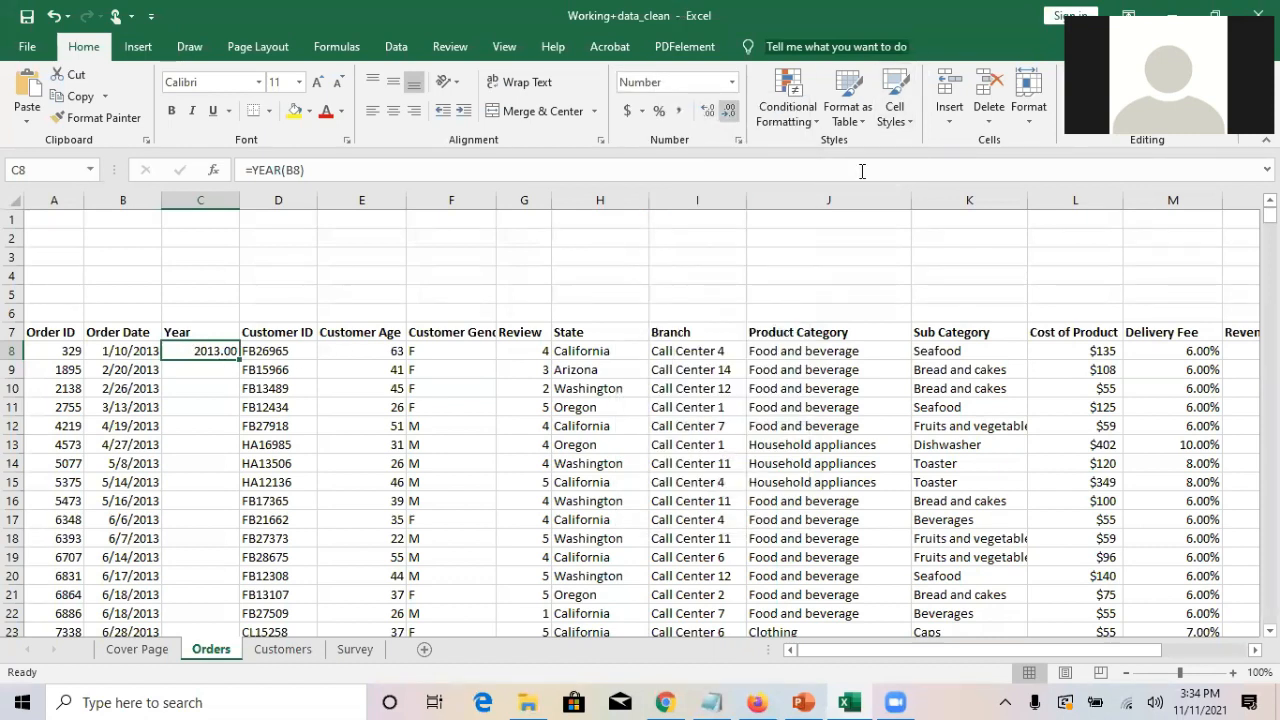
pyautogui.click(728, 110)
pyautogui.click(728, 110)
pyautogui.click(364, 298)
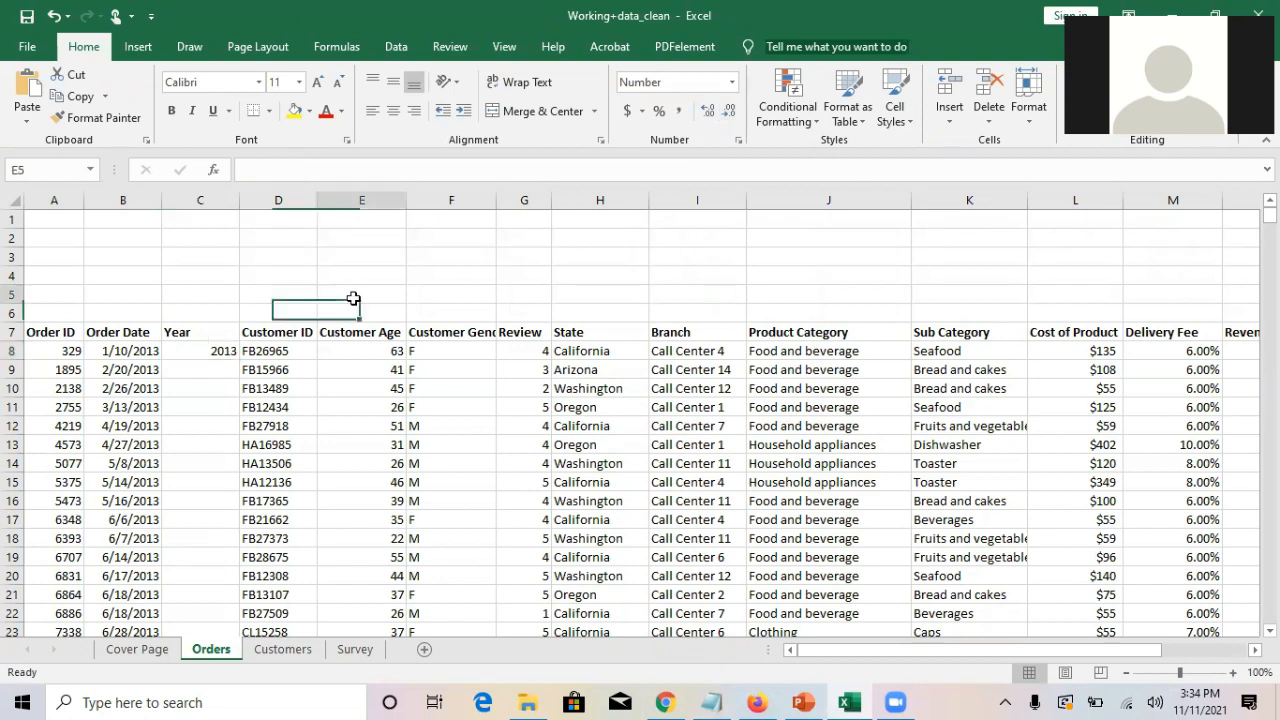
# - Fill the YEAR formula from C8 down the whole Year column
pyautogui.click(222, 352)
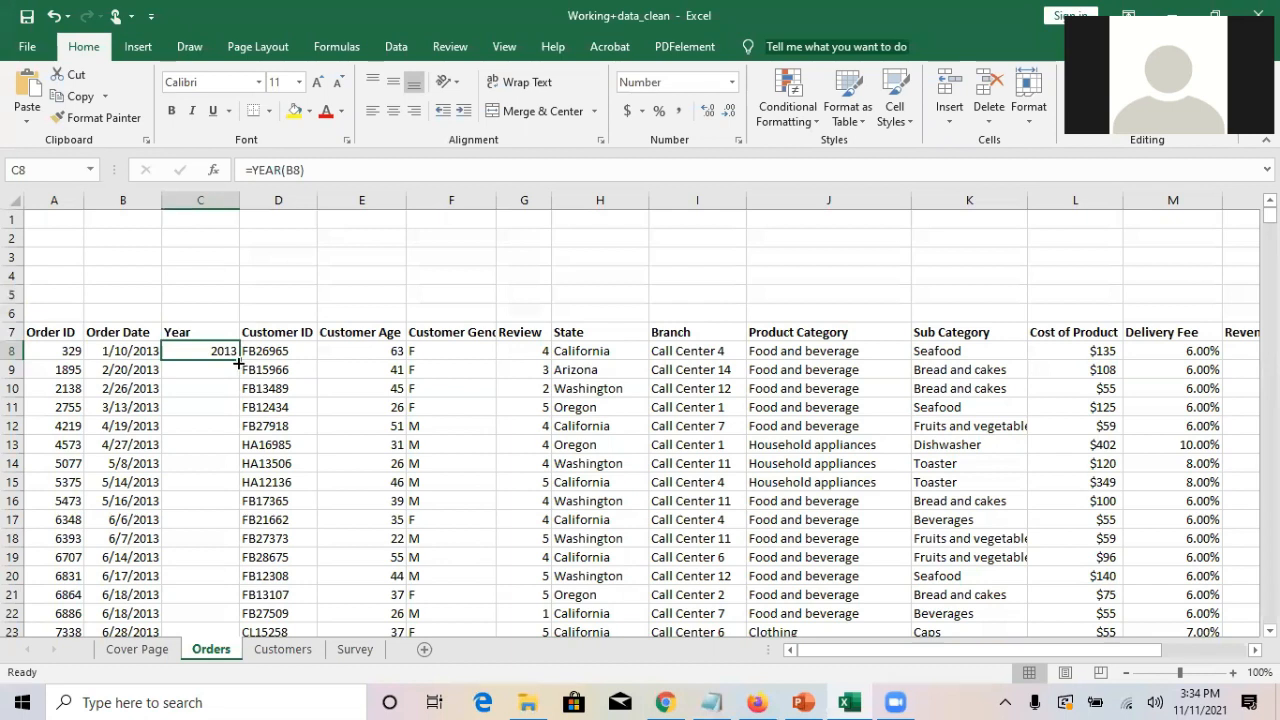
pyautogui.doubleClick(239, 362)
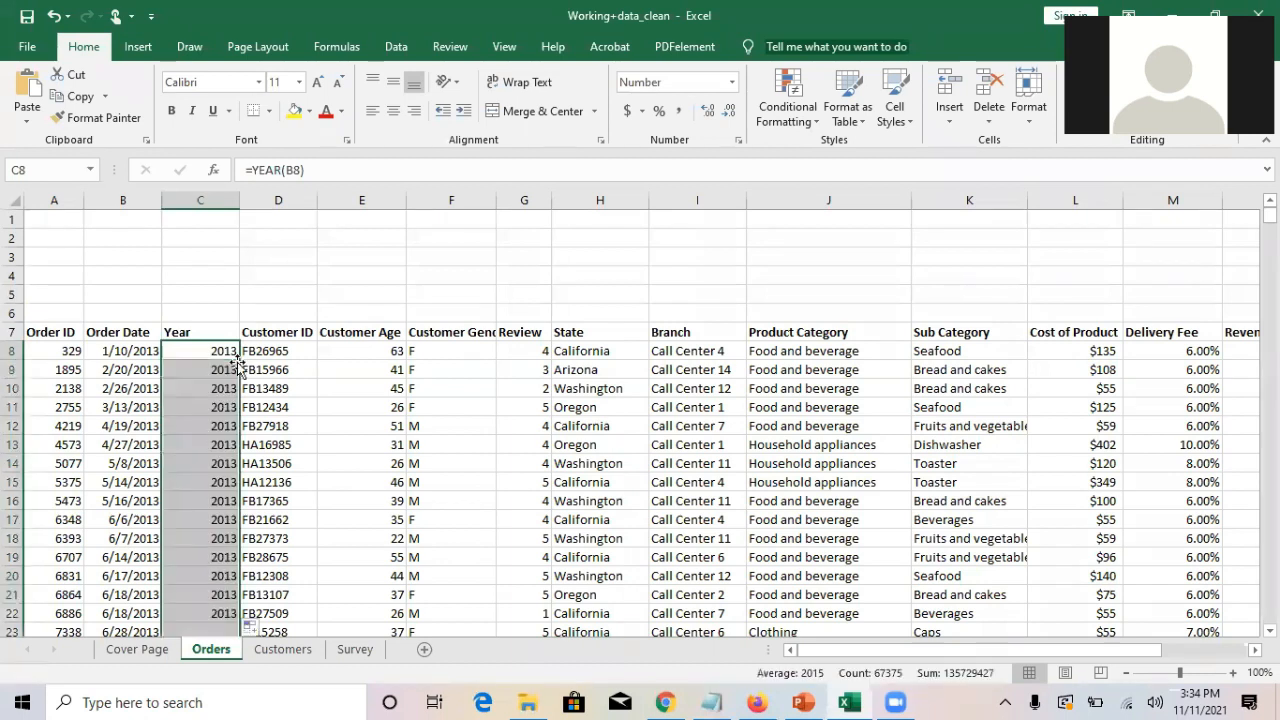
pyautogui.click(221, 457)
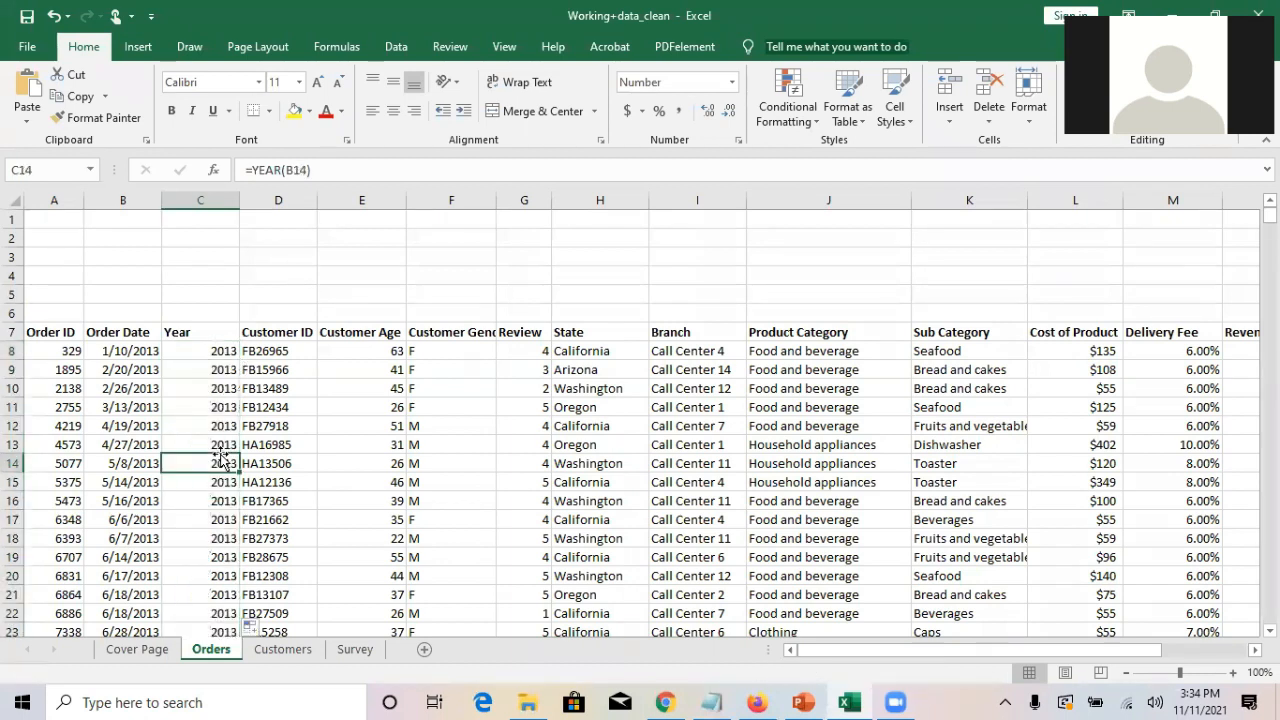
# - Look through the rows of the Year column and check the formulas against the order dates
pyautogui.press('Down')
pyautogui.press('Down')
pyautogui.press('Down')
pyautogui.press('Down')
pyautogui.press('Down')
pyautogui.press('Down')
pyautogui.press('Down')
pyautogui.press('Down')
pyautogui.press('Down')
pyautogui.press('Down')
pyautogui.press('Down')
pyautogui.press('Down')
pyautogui.press('Down')
pyautogui.press('Down')
pyautogui.press('Down')
pyautogui.press('Down')
pyautogui.press('Down')
pyautogui.press('Down')
pyautogui.press('Down')
pyautogui.press('Down')
pyautogui.press('Down')
pyautogui.press('Down')
pyautogui.press('Up')
pyautogui.press('Up')
pyautogui.press('Up')
pyautogui.press('Up')
pyautogui.press('Up')
pyautogui.press('Up')
pyautogui.press('Up')
pyautogui.press('Up')
pyautogui.press('Up')
pyautogui.press('Up')
pyautogui.press('Up')
pyautogui.press('Up')
pyautogui.hotkey('ctrl', 'Up')
pyautogui.hotkey('ctrl', 'Up')
pyautogui.press('Down')
pyautogui.press('Down')
pyautogui.press('Down')
pyautogui.press('Down')
pyautogui.press('Down')
pyautogui.press('Down')
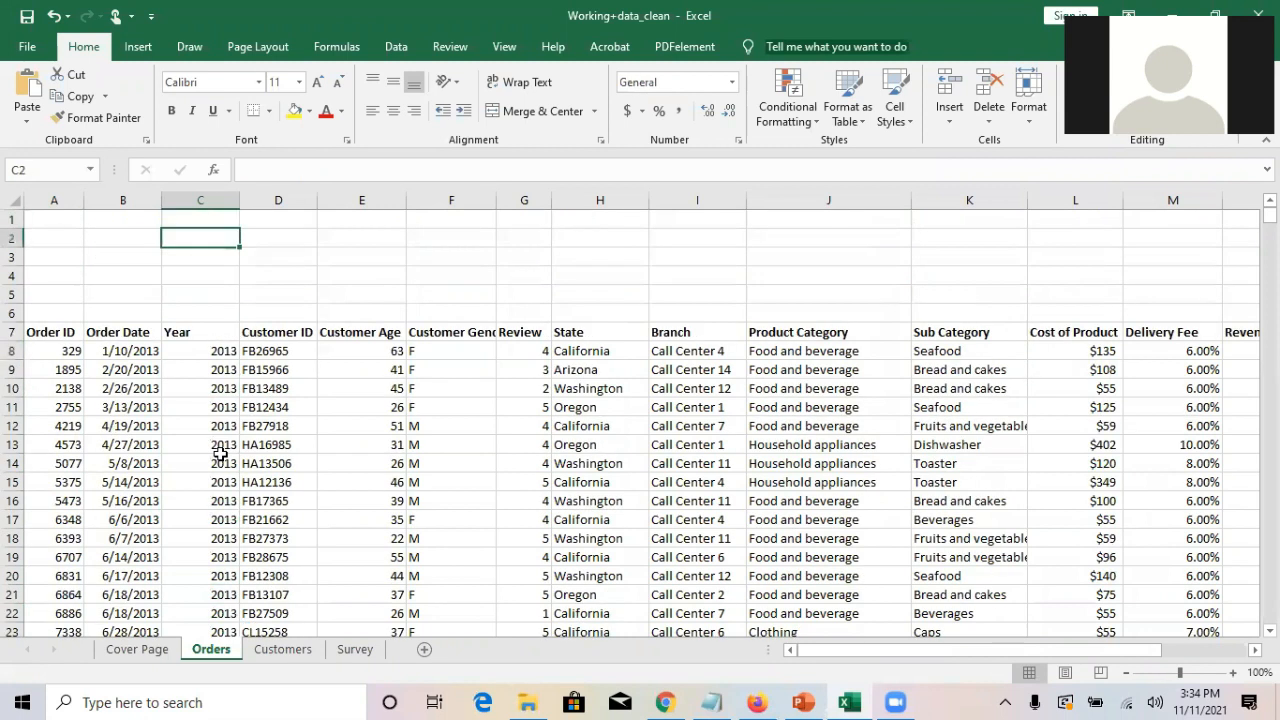
pyautogui.press('Down')
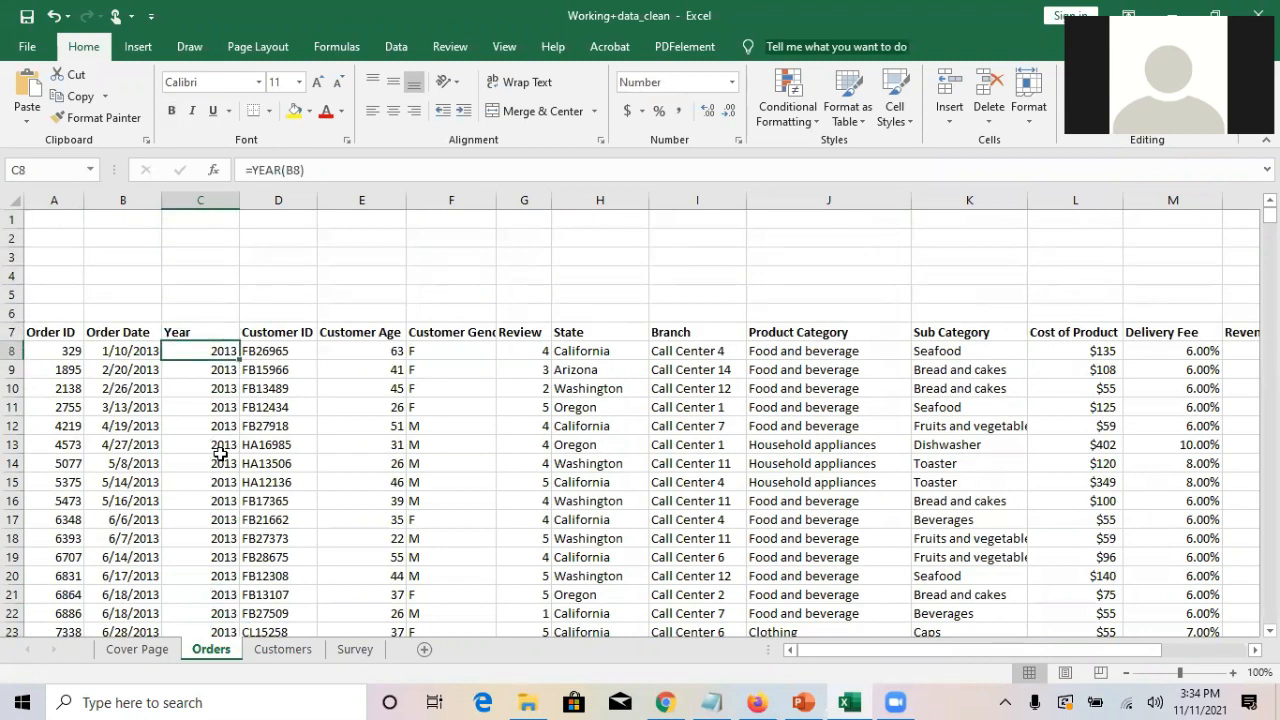
pyautogui.press('Right')
pyautogui.press('Down')
pyautogui.press('Down')
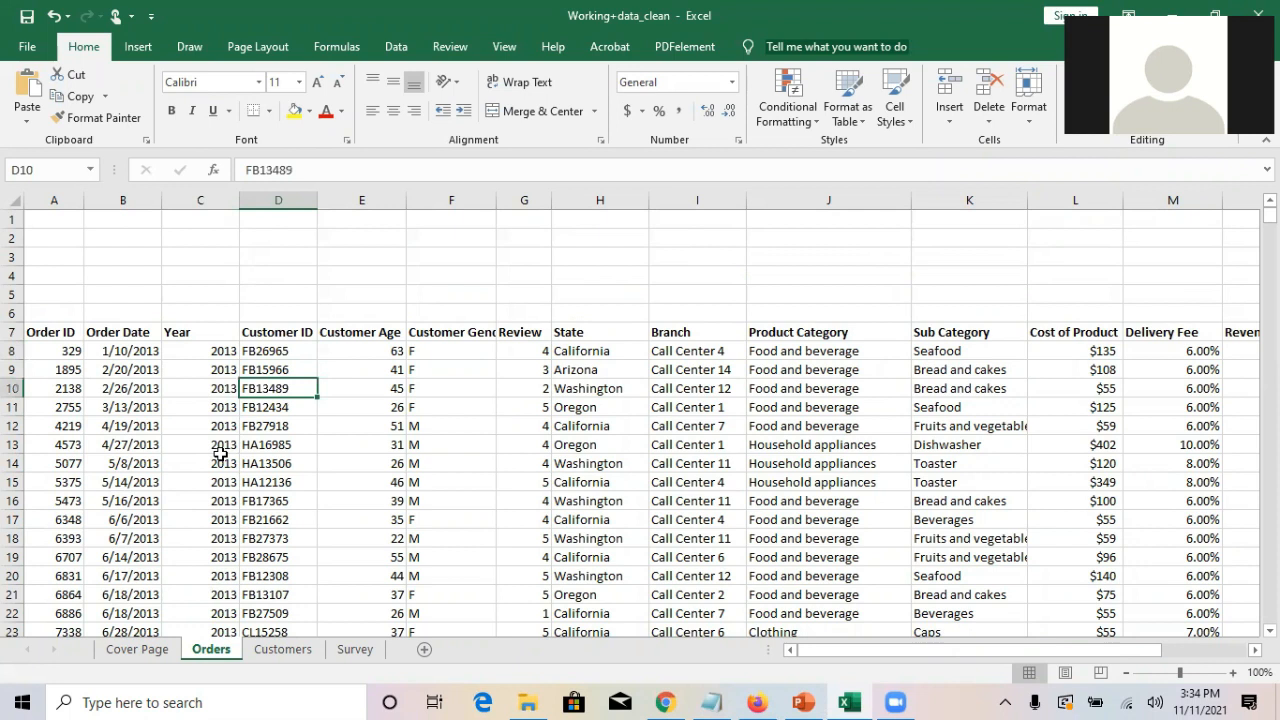
# - Add filters to the header row in row 7 and check the values listed in the Year filter
pyautogui.press('Up')
pyautogui.press('Up')
pyautogui.press('Up')
pyautogui.press('Left')
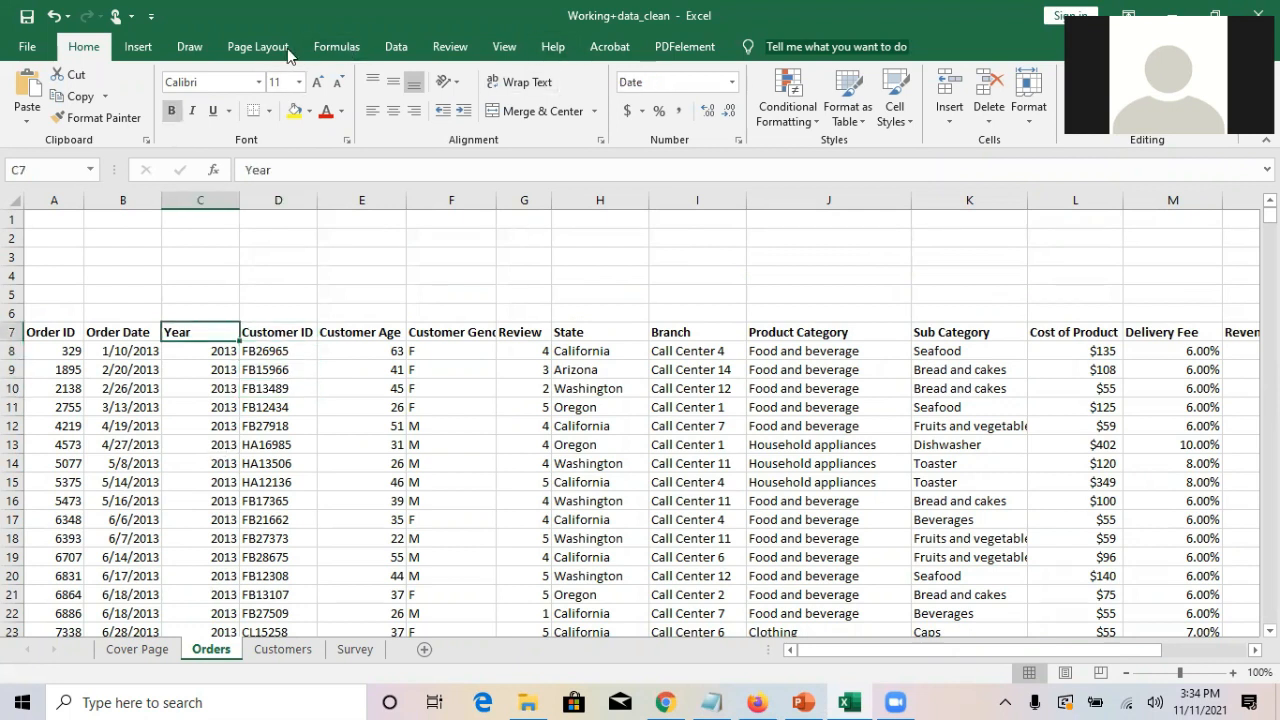
pyautogui.click(390, 48)
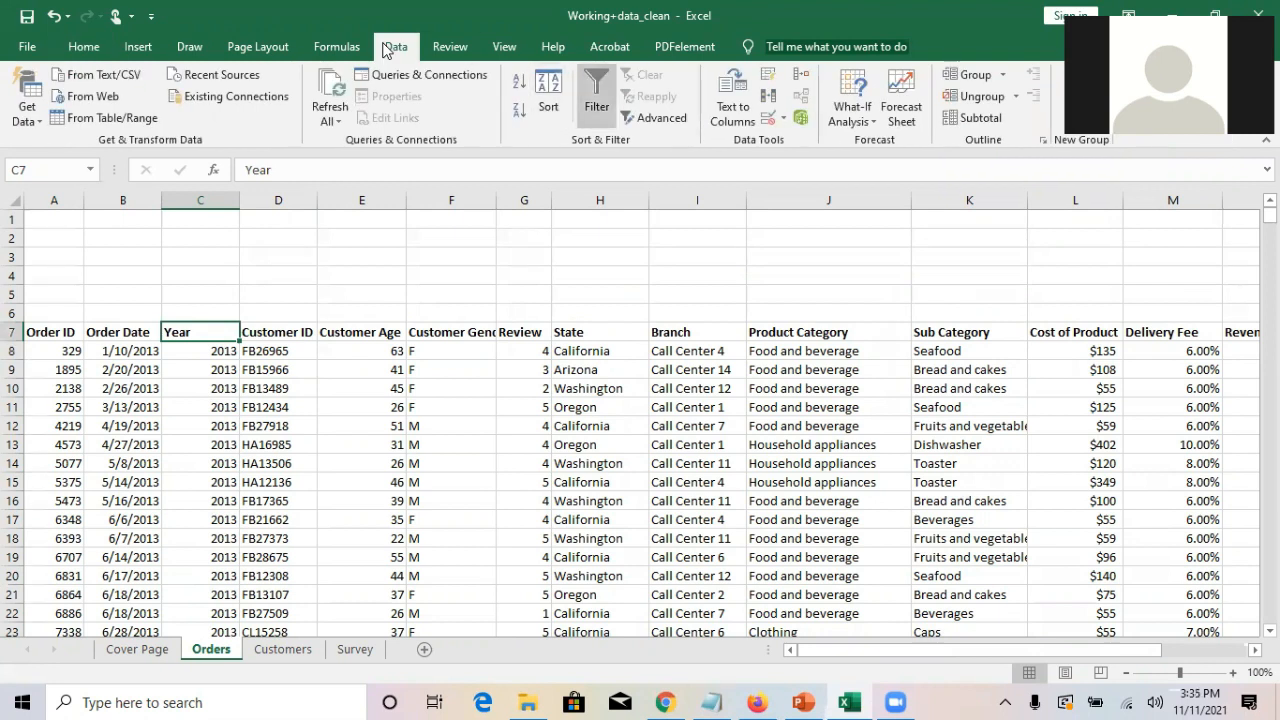
pyautogui.click(596, 100)
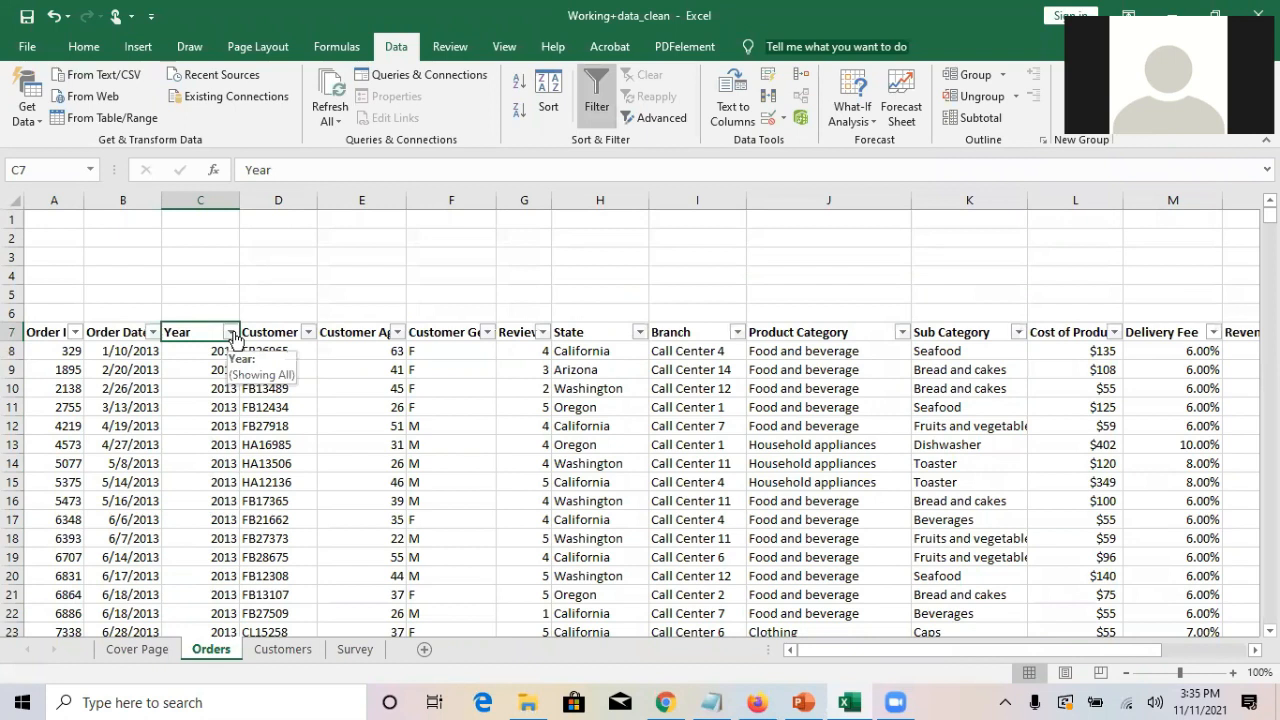
pyautogui.click(231, 333)
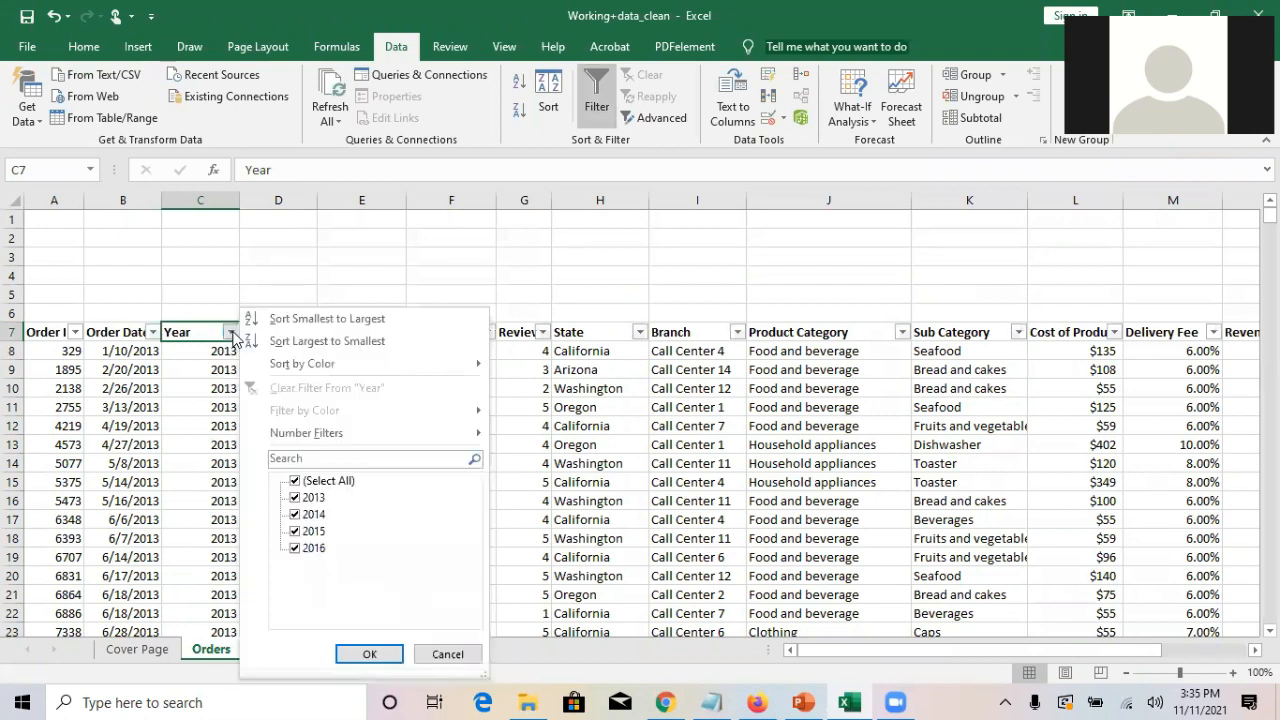
pyautogui.click(924, 243)
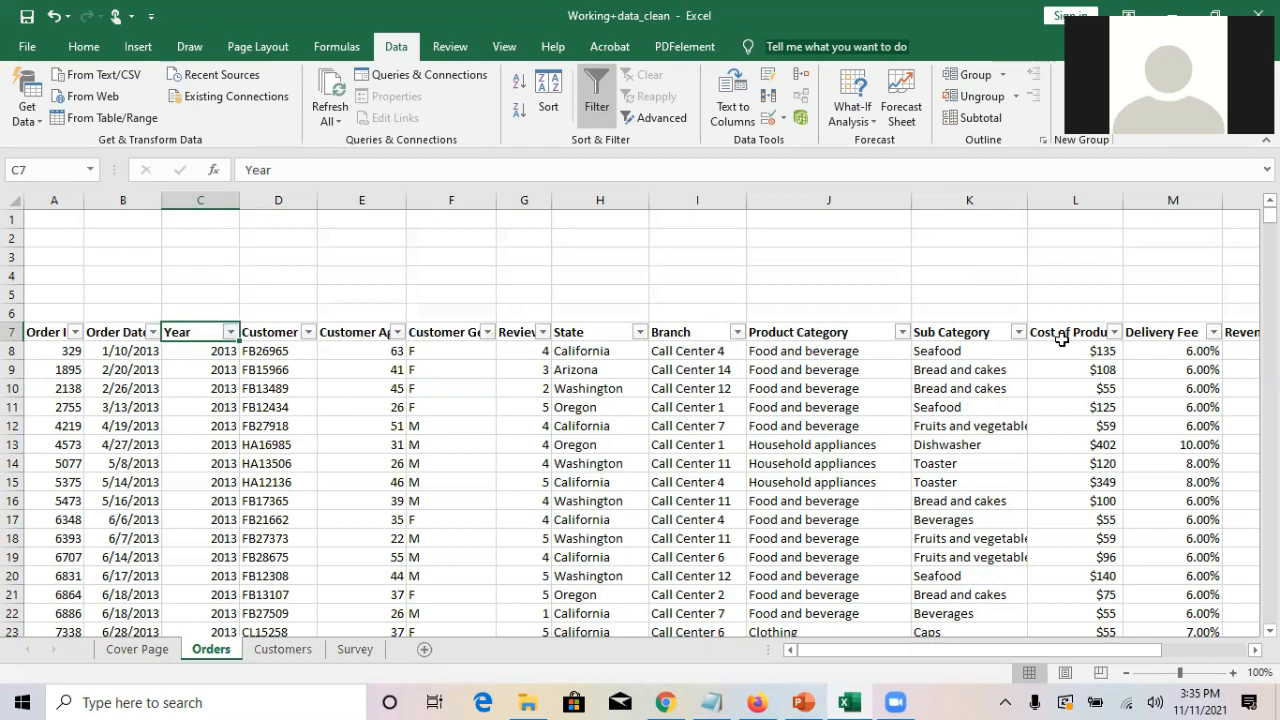
# - Enter the label "Sum" in K6 above the Sub Category header
pyautogui.click(994, 312)
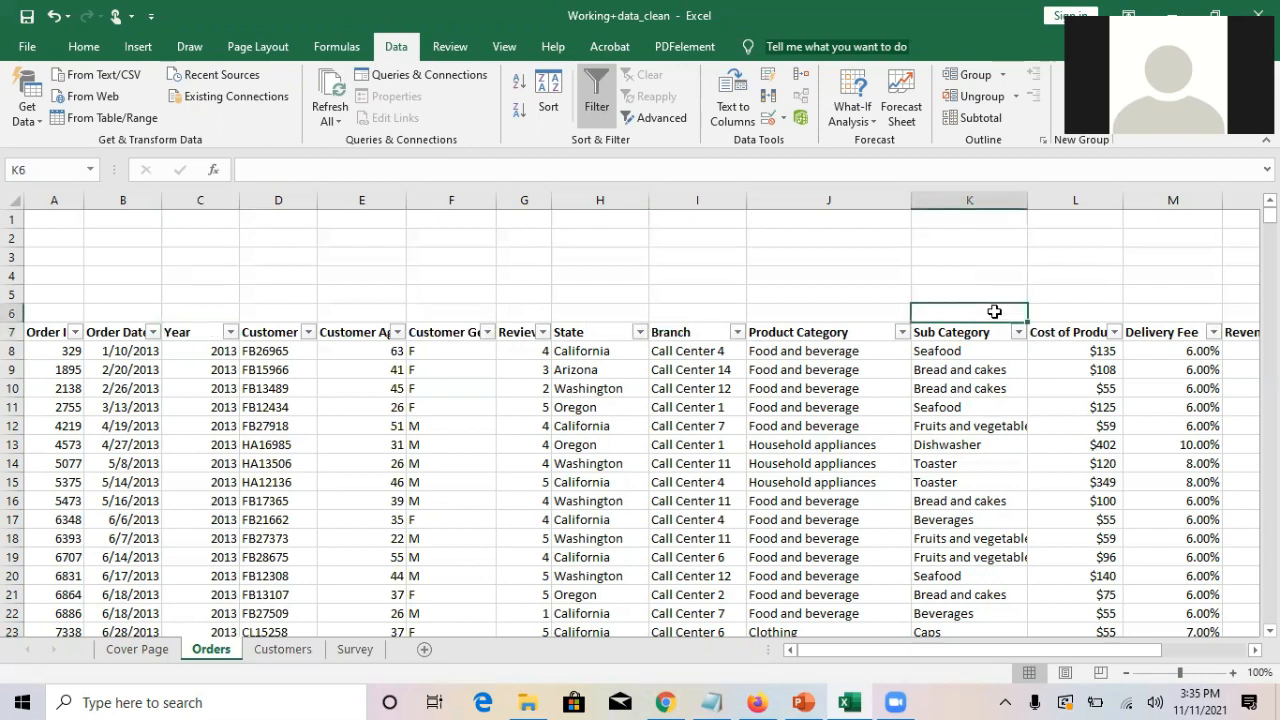
pyautogui.press('Right')
pyautogui.press('Right')
pyautogui.press('Right')
pyautogui.press('Right')
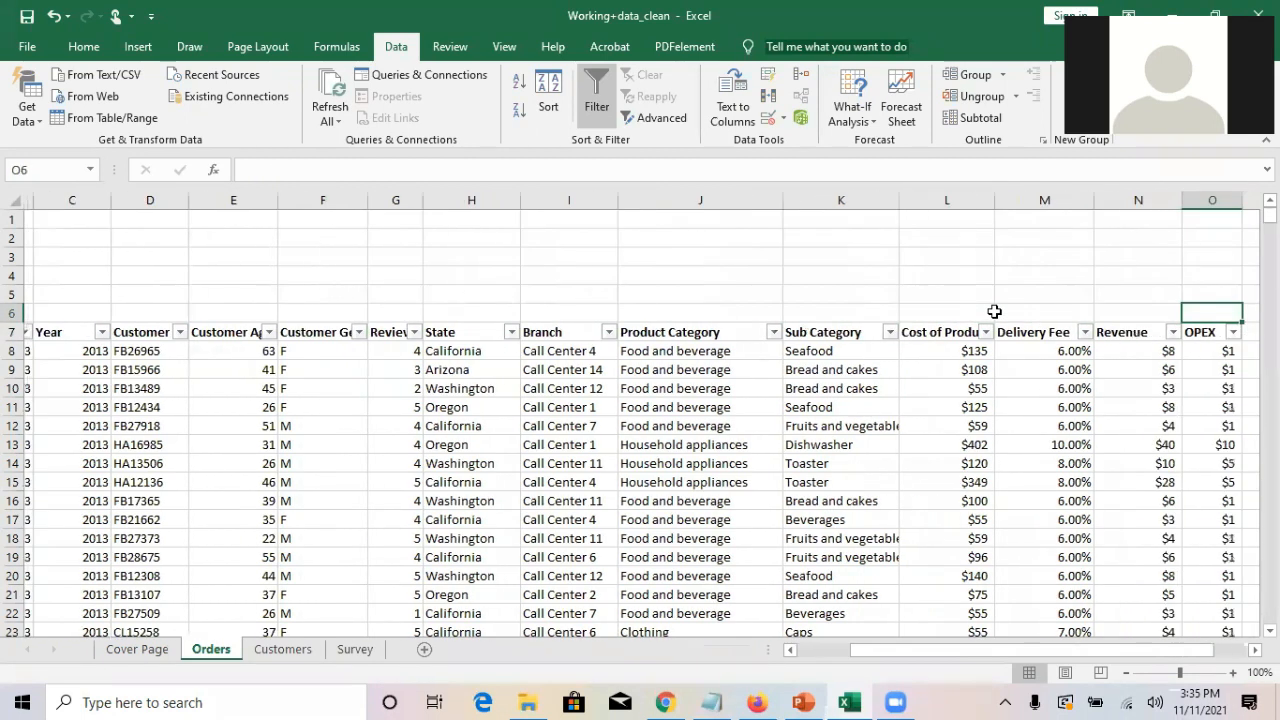
pyautogui.press('Left')
pyautogui.press('Left')
pyautogui.press('Left')
pyautogui.press('Left')
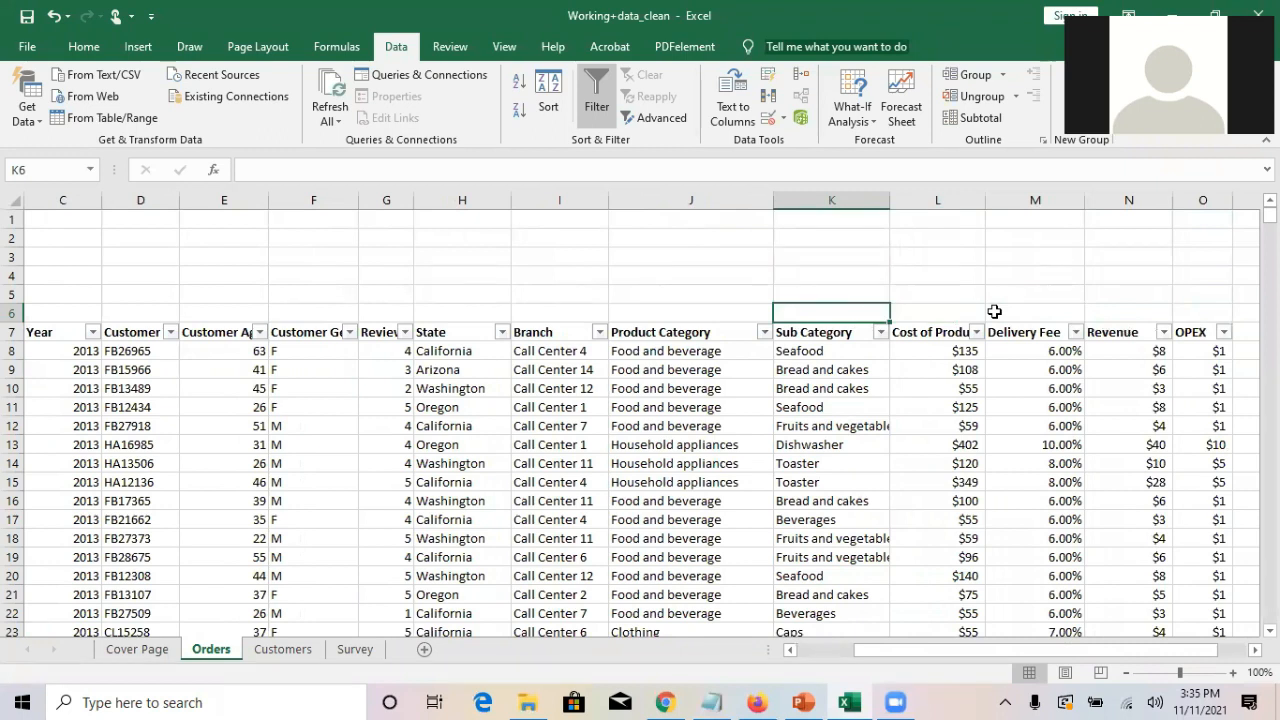
pyautogui.write('Sum')
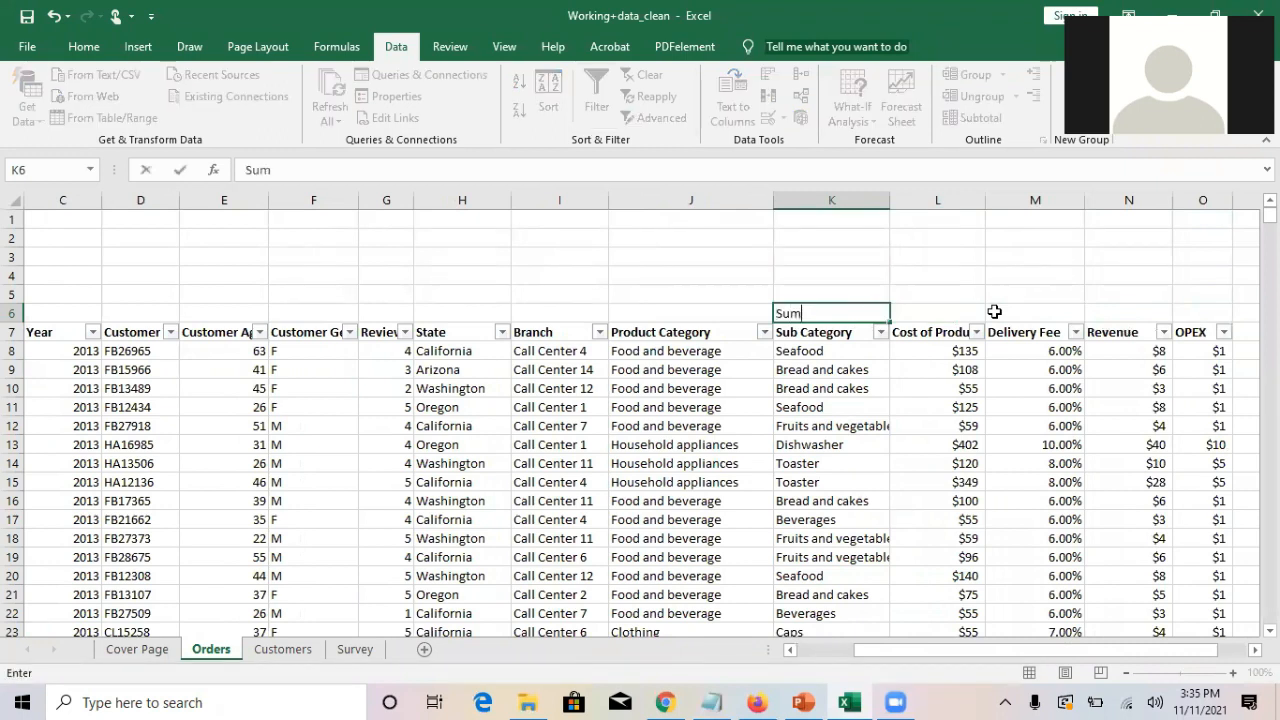
pyautogui.press('Return')
# - Total the Cost of Product column in L6 with =SUM(L8:L67382)
pyautogui.press('Up')
pyautogui.press('Right')
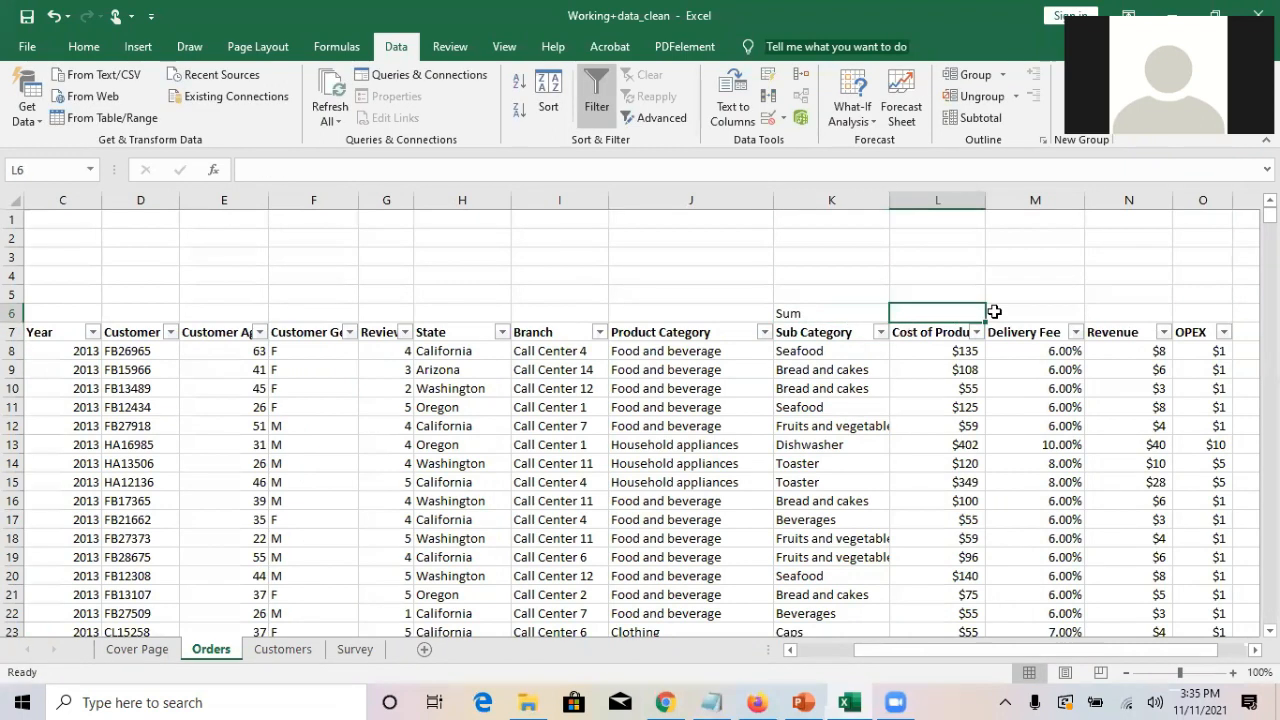
pyautogui.write('=sum(')
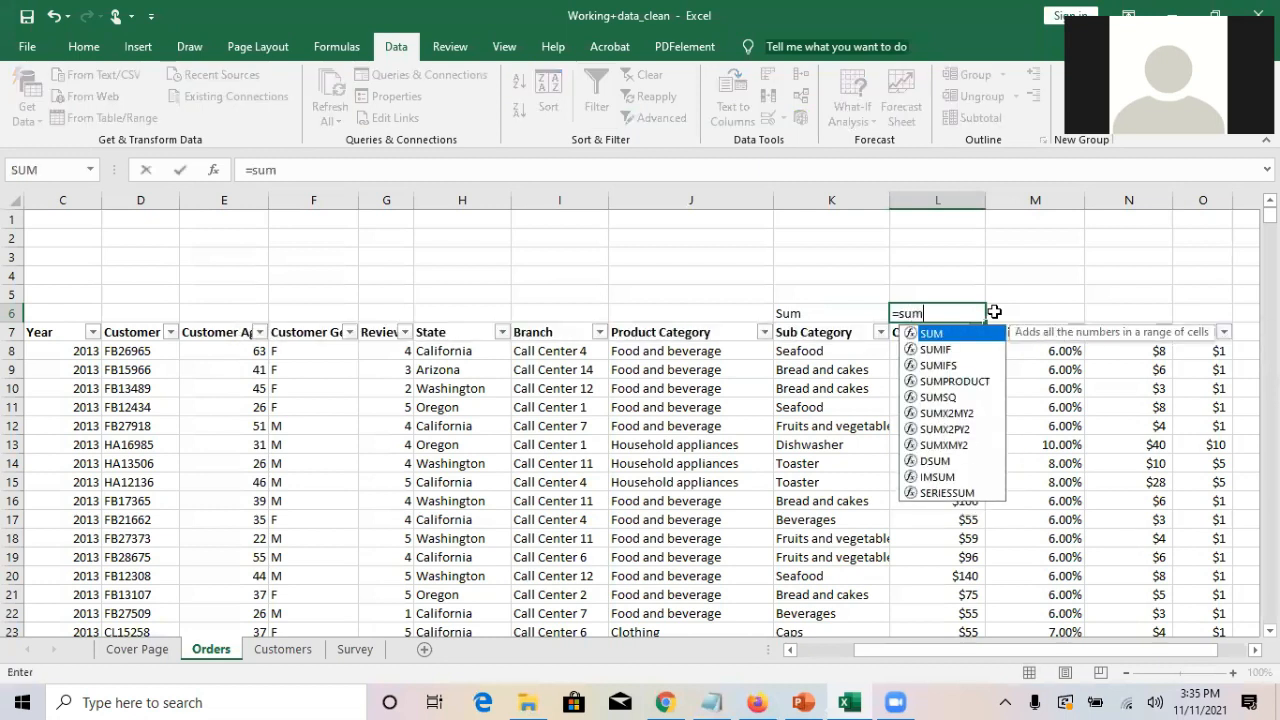
pyautogui.press('Down')
pyautogui.press('Down')
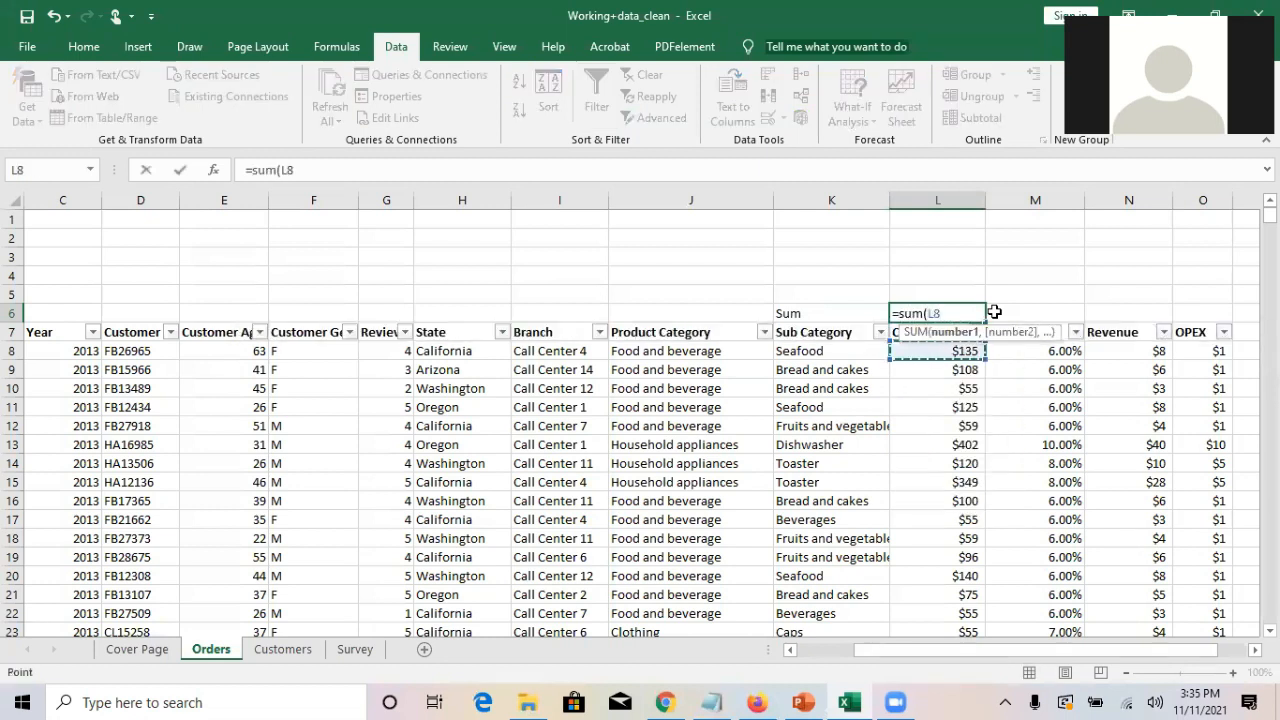
pyautogui.hotkey('ctrl', 'shift', 'Right')
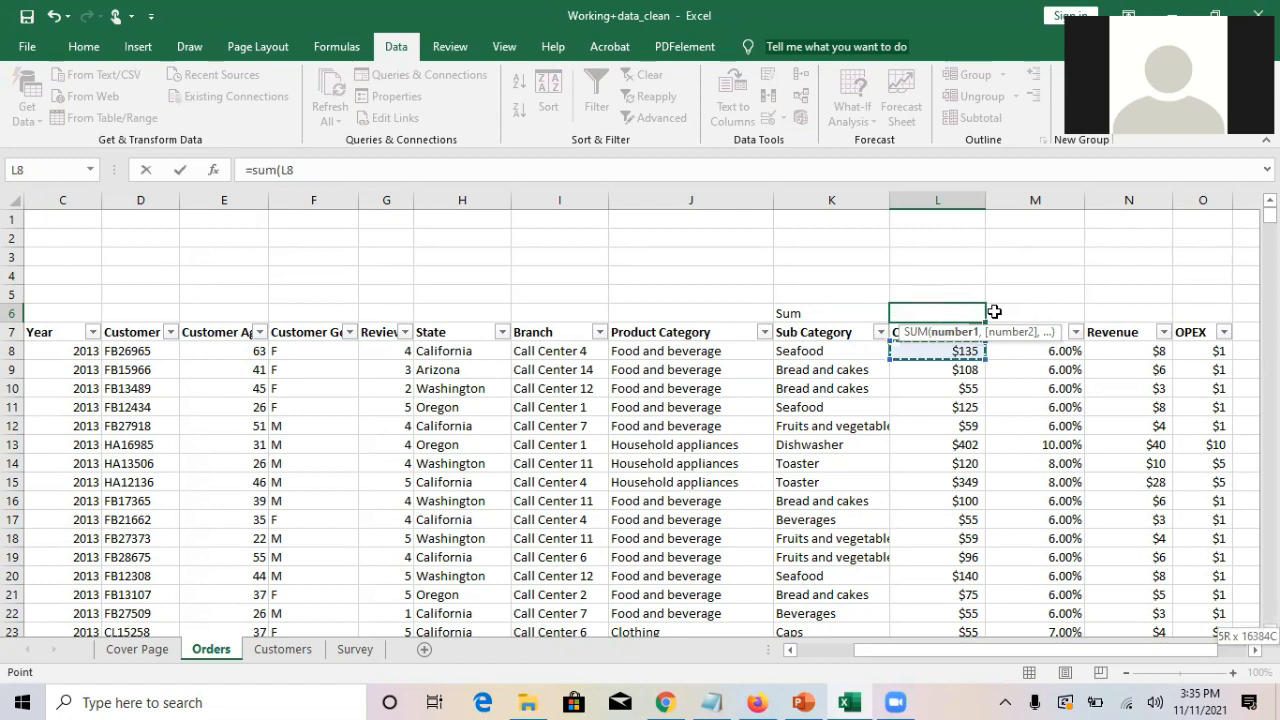
pyautogui.hotkey('ctrl', 'shift', 'Down')
pyautogui.hotkey('shift', 'Left')
pyautogui.hotkey('shift', 'Left')
pyautogui.hotkey('shift', 'Left')
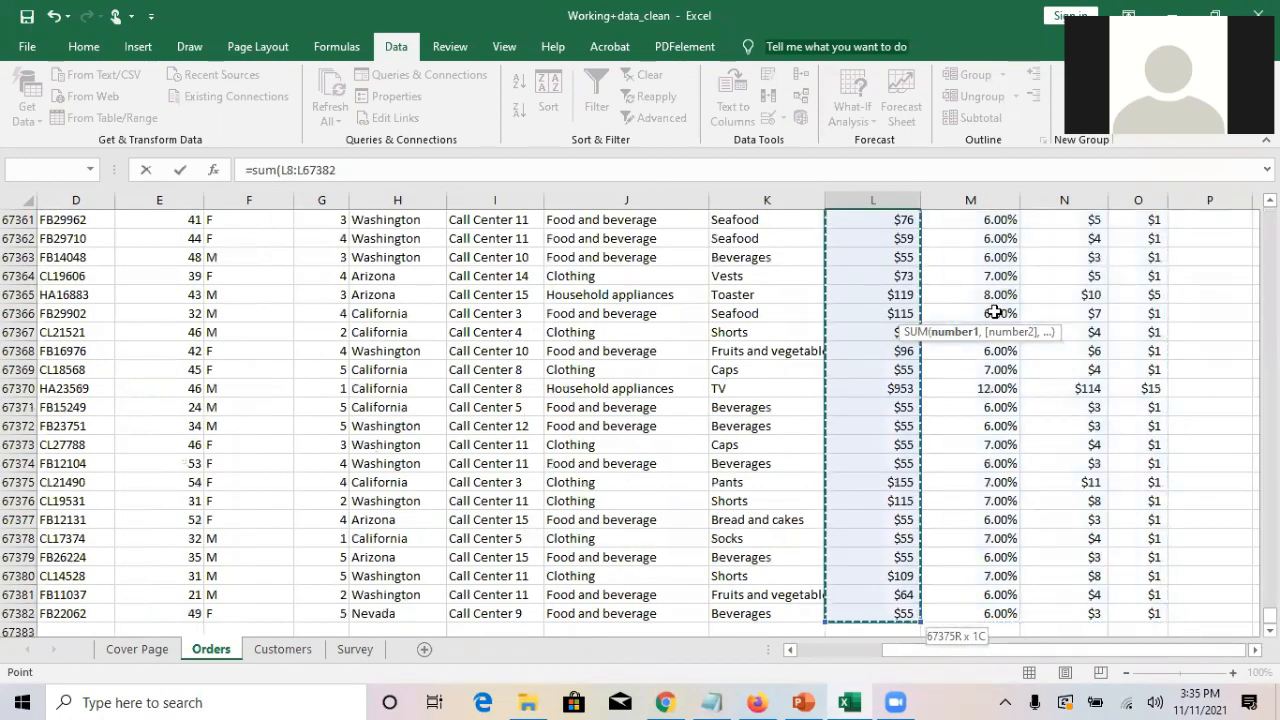
pyautogui.write(')')
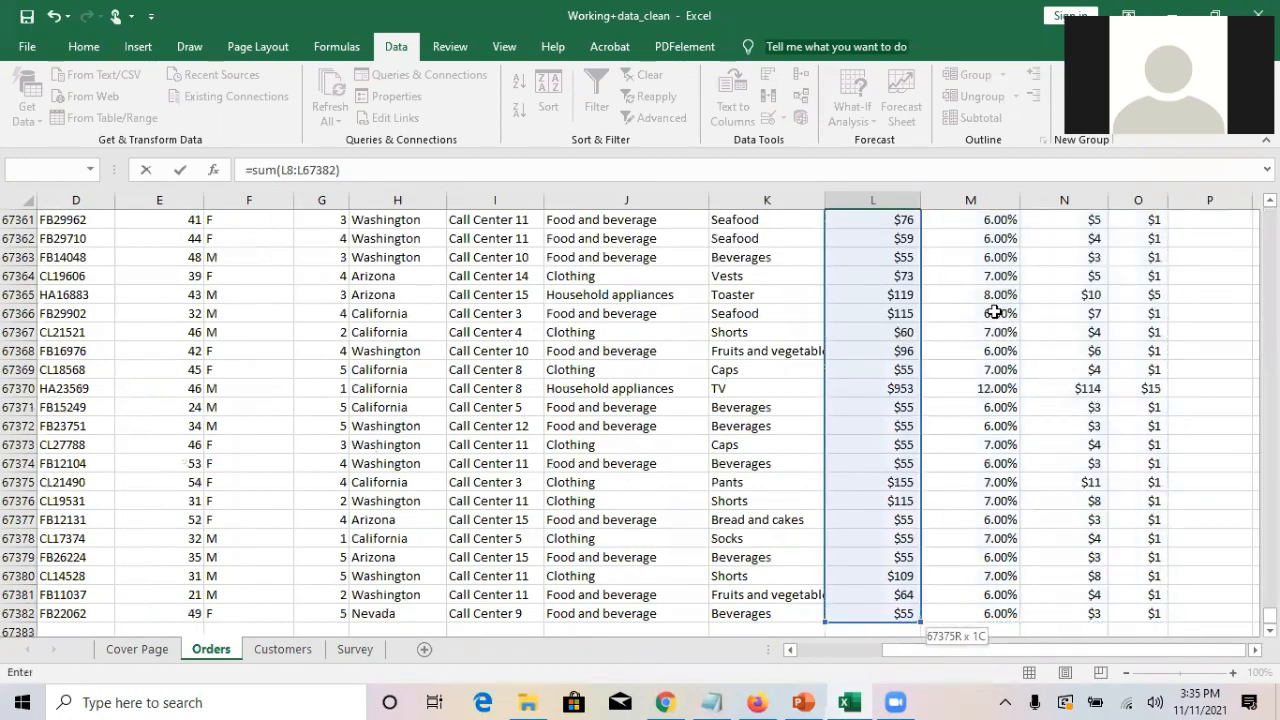
pyautogui.press('Return')
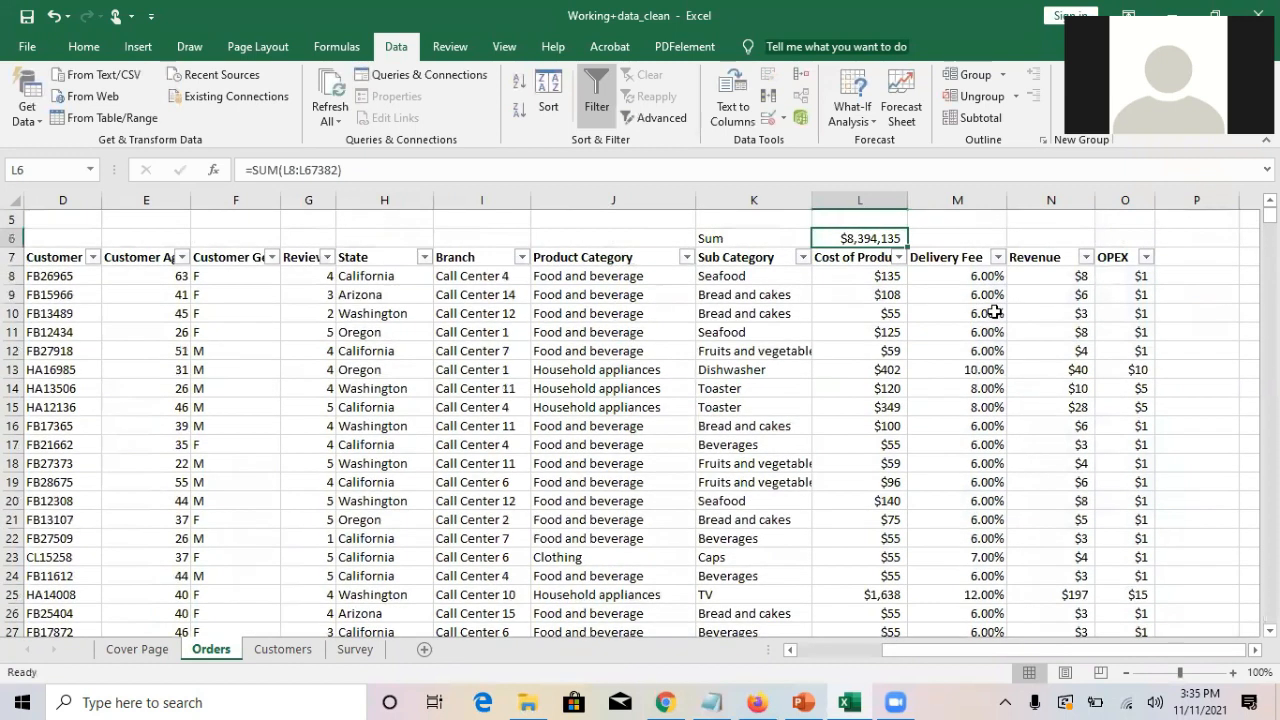
# - Copy the Cost of Product sum formula from L6 to N6 and O6 to total the Revenue and OPEX columns
pyautogui.press('Down')
pyautogui.press('Down')
pyautogui.press('Up')
pyautogui.press('Up')
pyautogui.hotkey('ctrl', 'c')
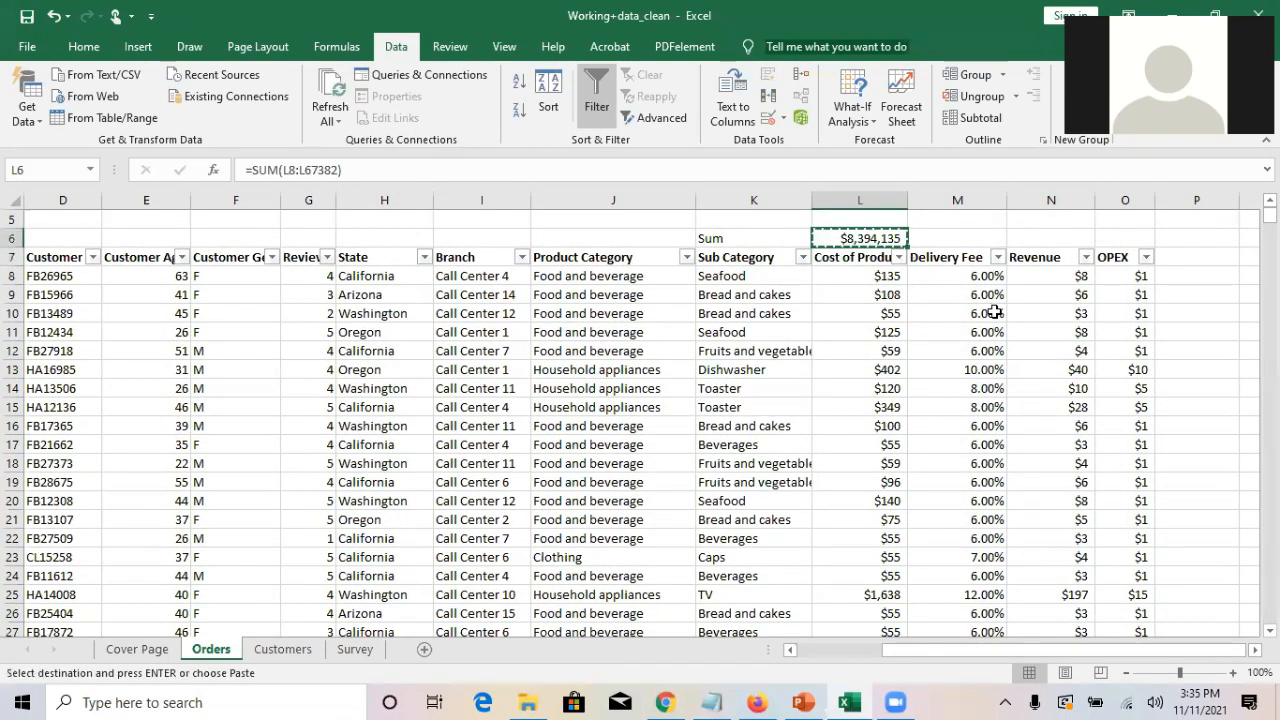
pyautogui.press('Right')
pyautogui.press('Right')
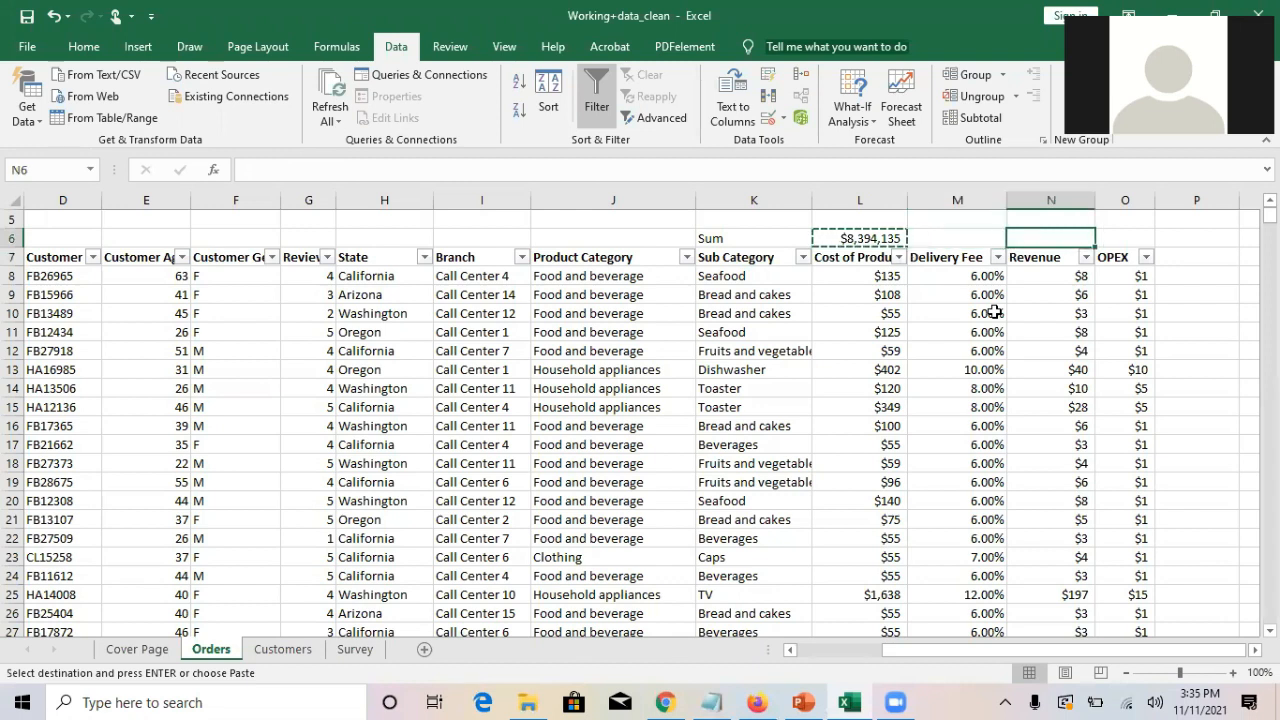
pyautogui.hotkey('ctrl', 'v')
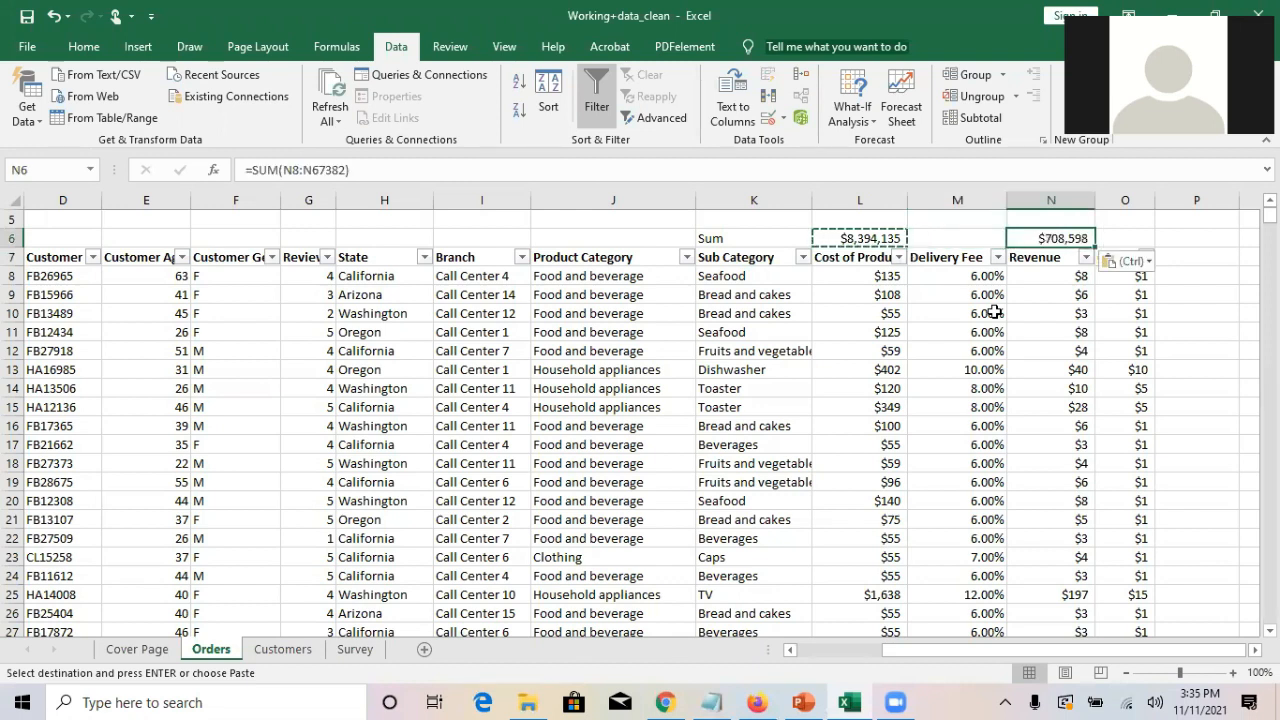
pyautogui.press('Right')
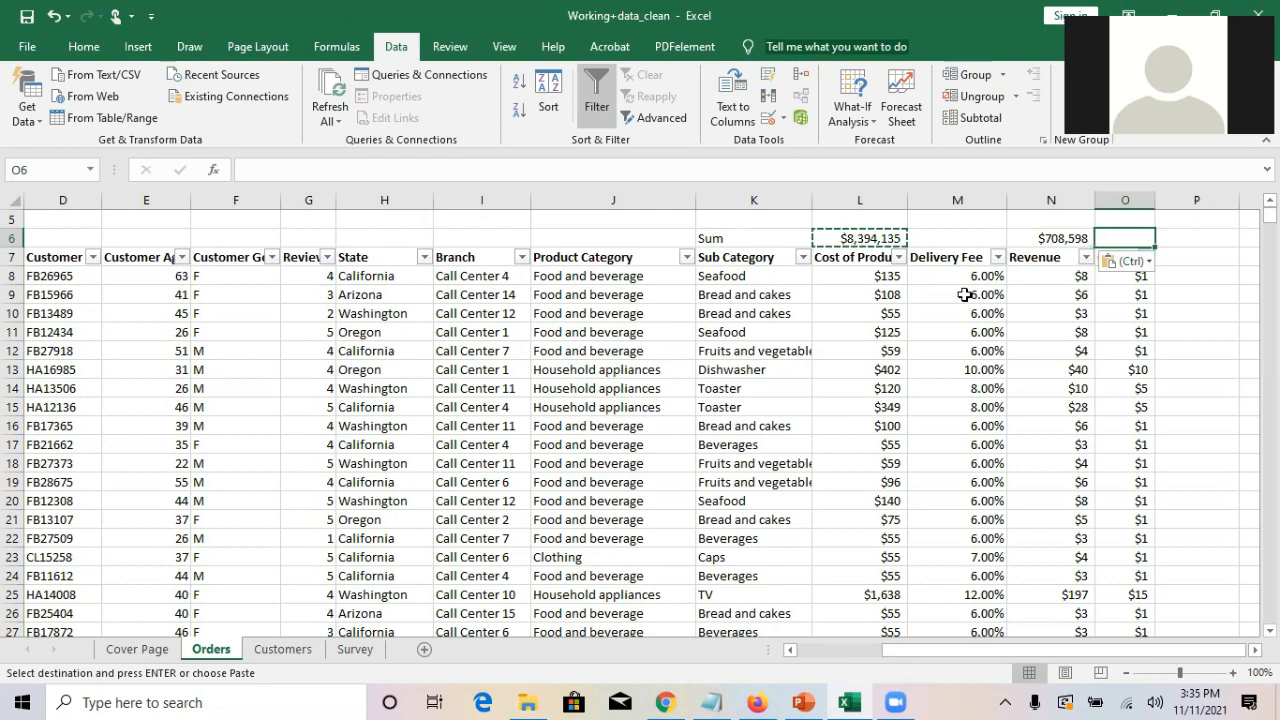
pyautogui.hotkey('ctrl', 'v')
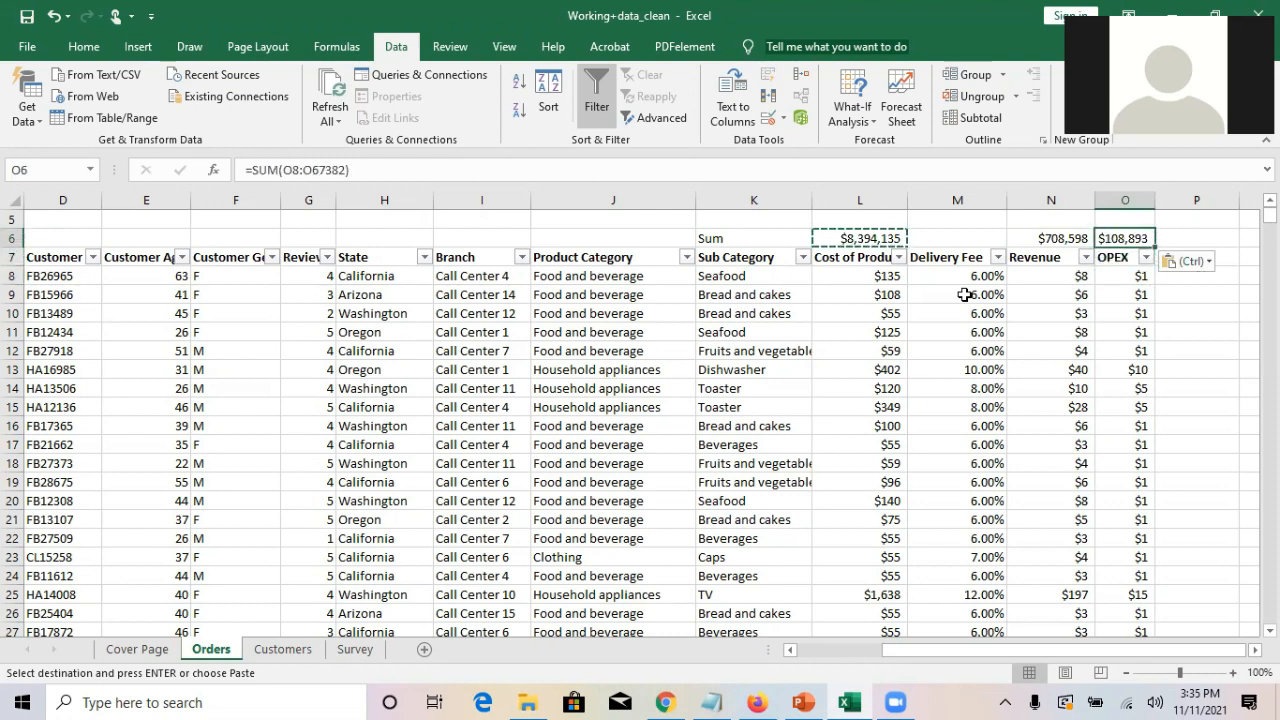
pyautogui.press('Left')
pyautogui.press('Left')
pyautogui.press('Left')
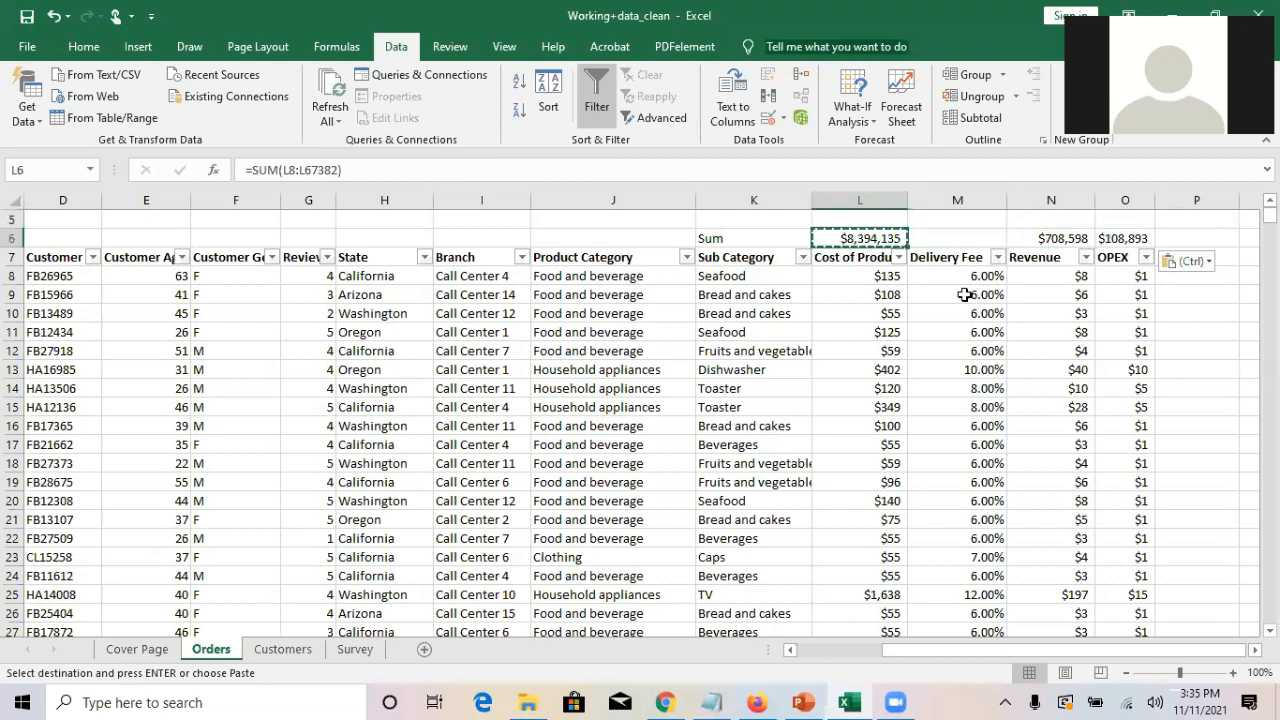
pyautogui.press('Down')
pyautogui.press('Down')
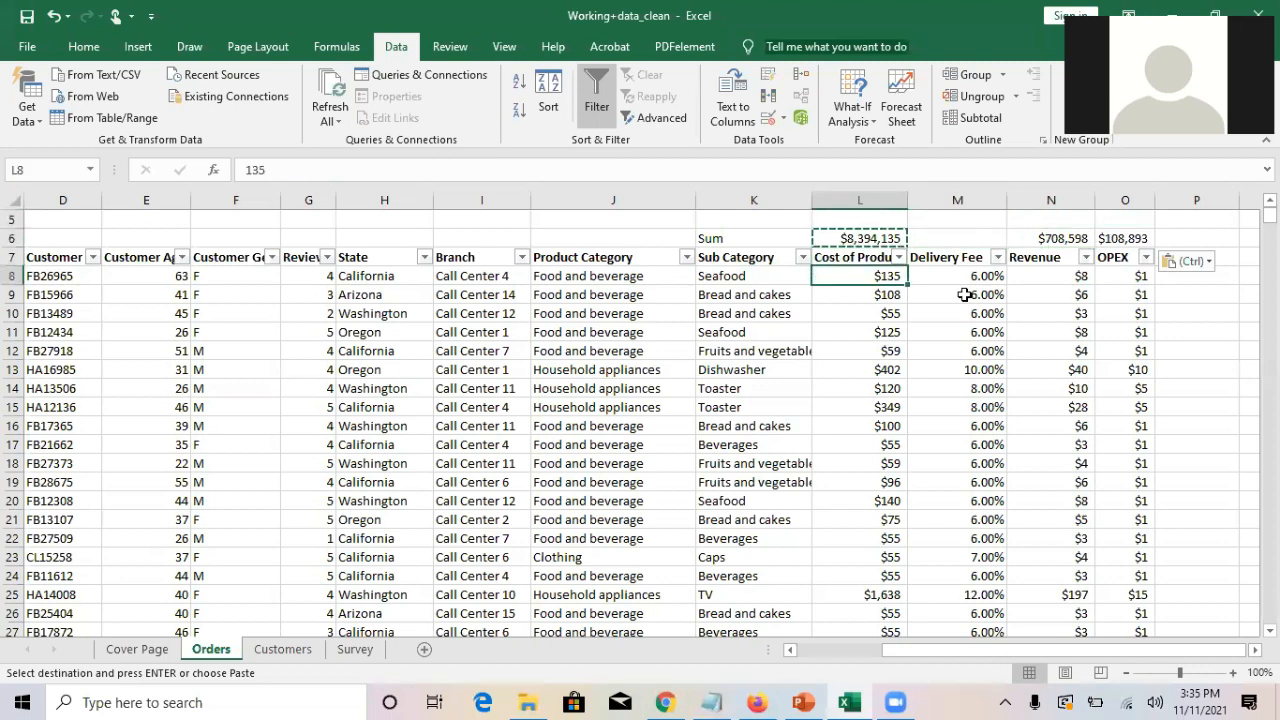
pyautogui.press('Up')
pyautogui.press('Up')
pyautogui.press('Down')
pyautogui.press('Down')
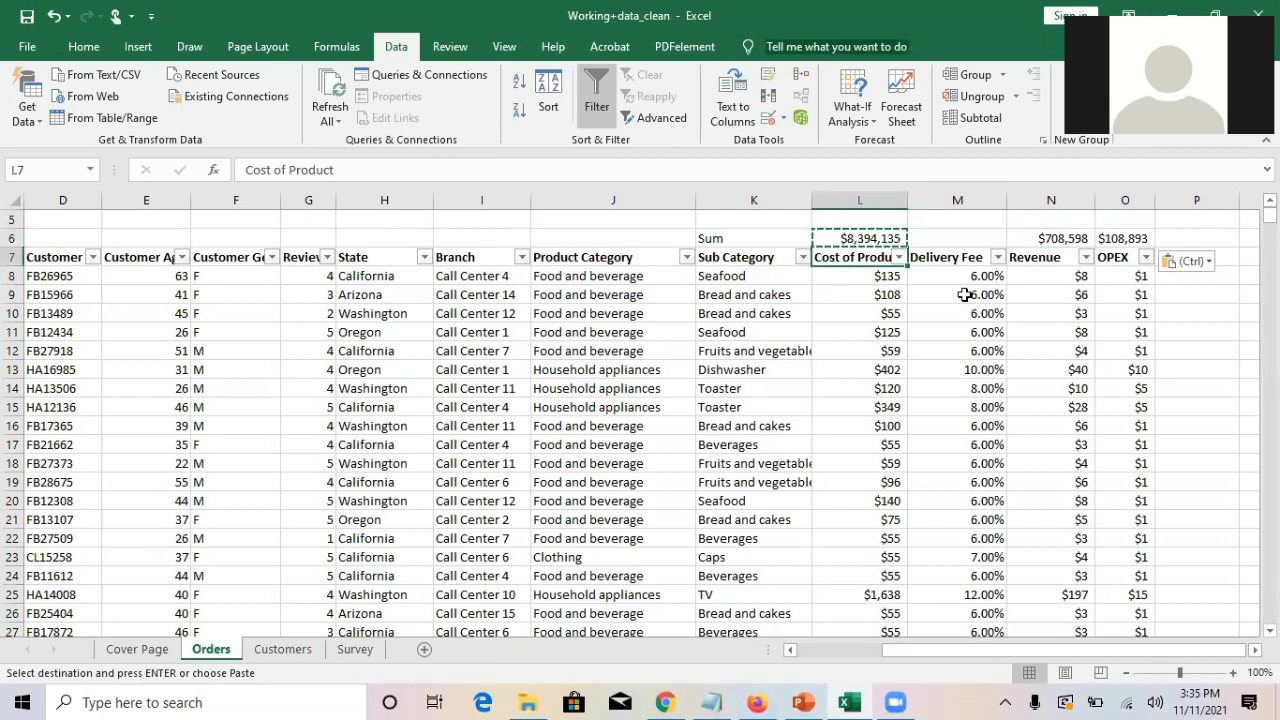
pyautogui.press('Up')
pyautogui.press('Up')
pyautogui.press('Up')
pyautogui.press('Up')
pyautogui.press('Up')
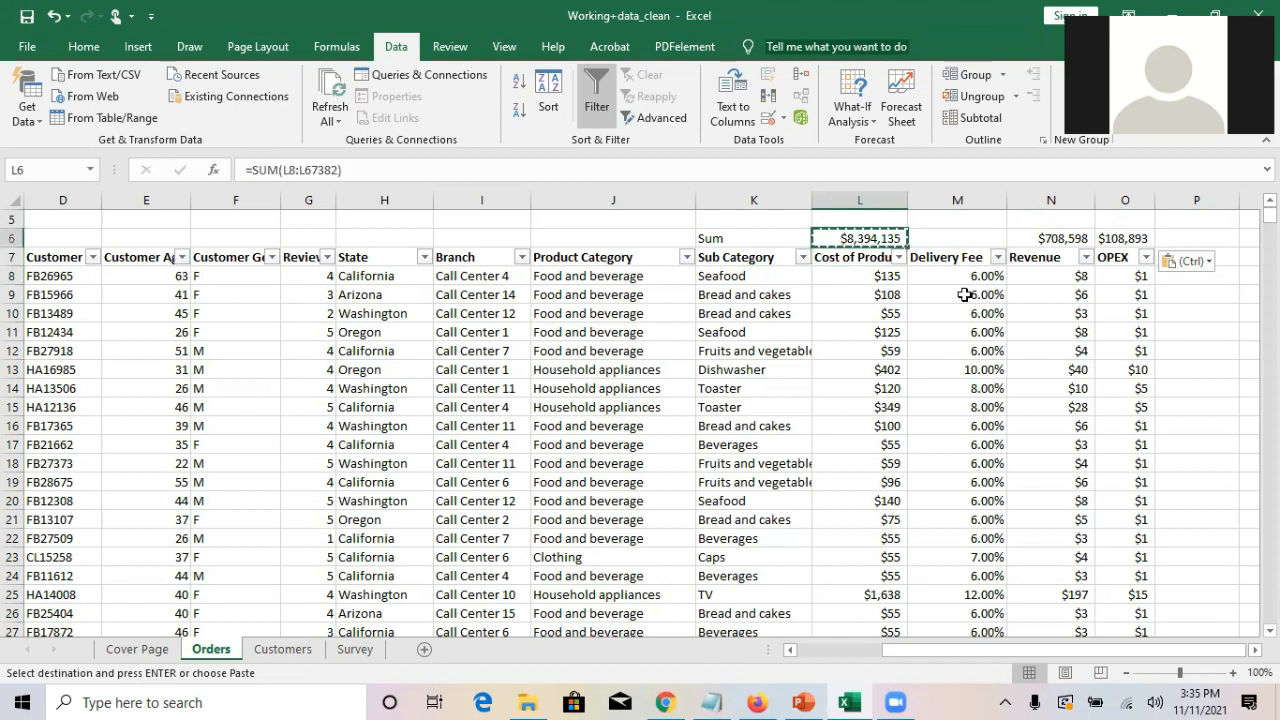
# - Enter the label "Subtotal" in K5 directly above the Sum label
pyautogui.press('Down')
pyautogui.press('Down')
pyautogui.press('Down')
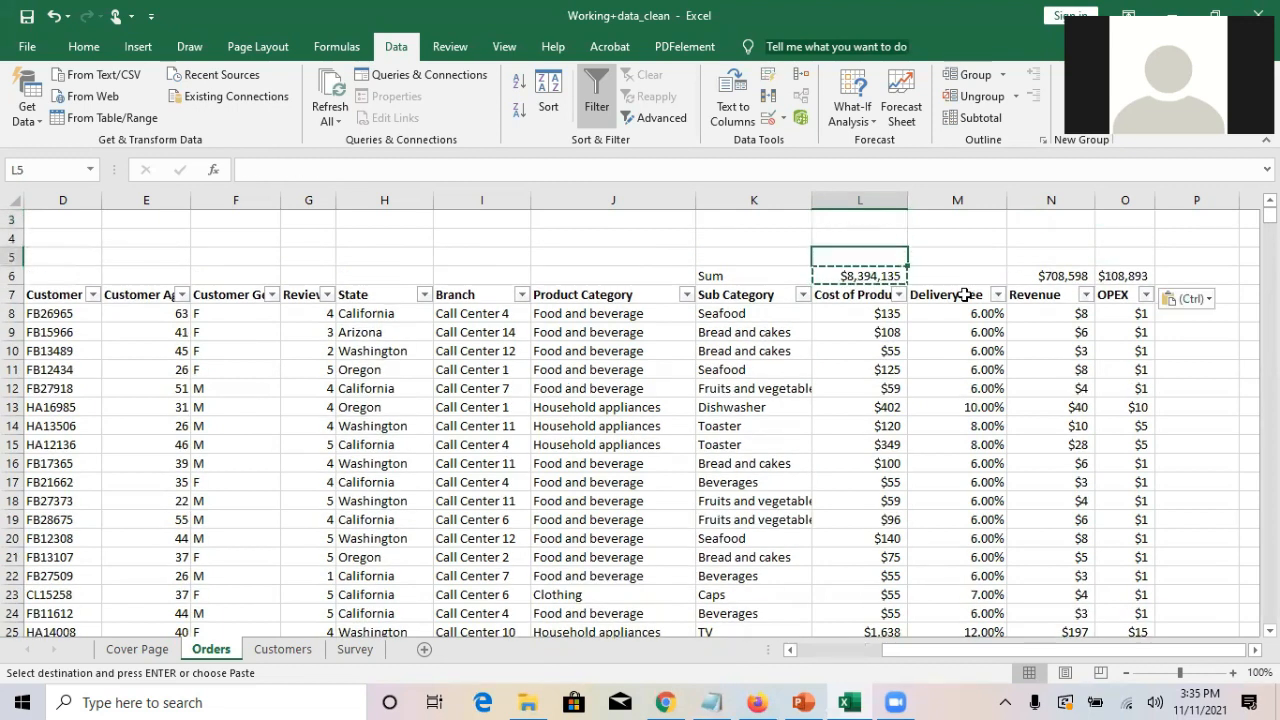
pyautogui.press('Left')
pyautogui.press('Up')
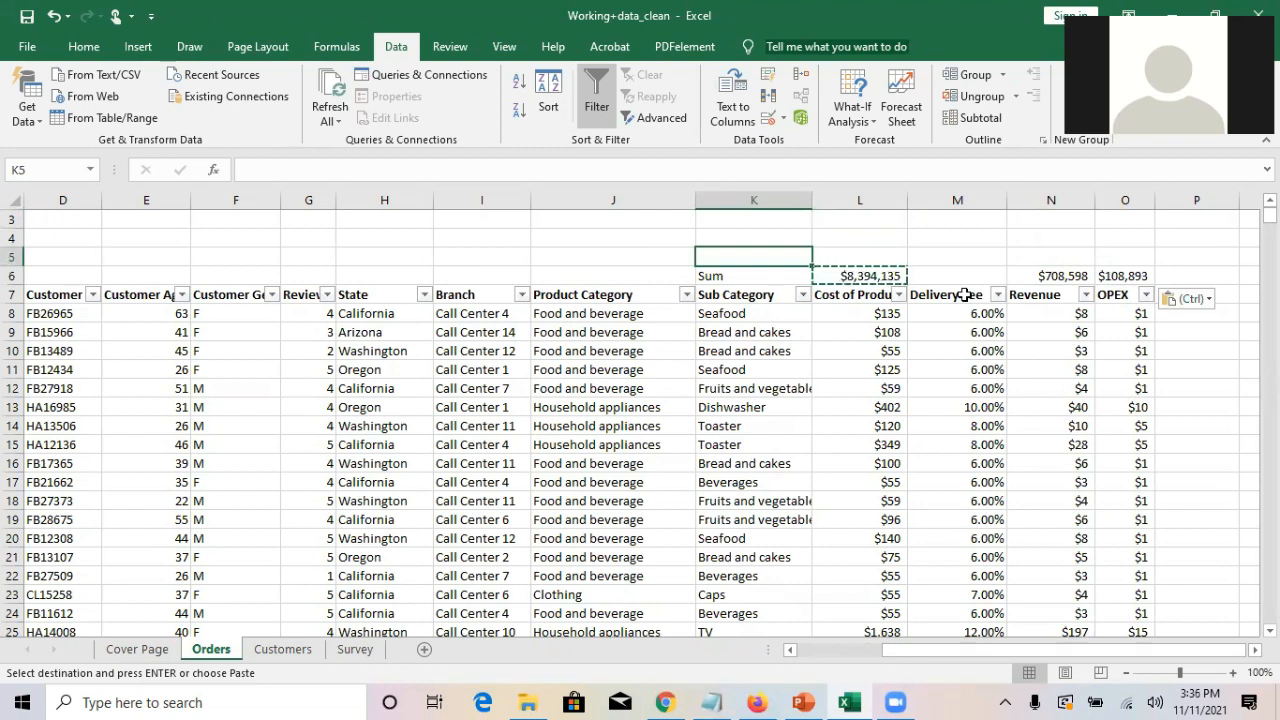
pyautogui.write('Subtotal')
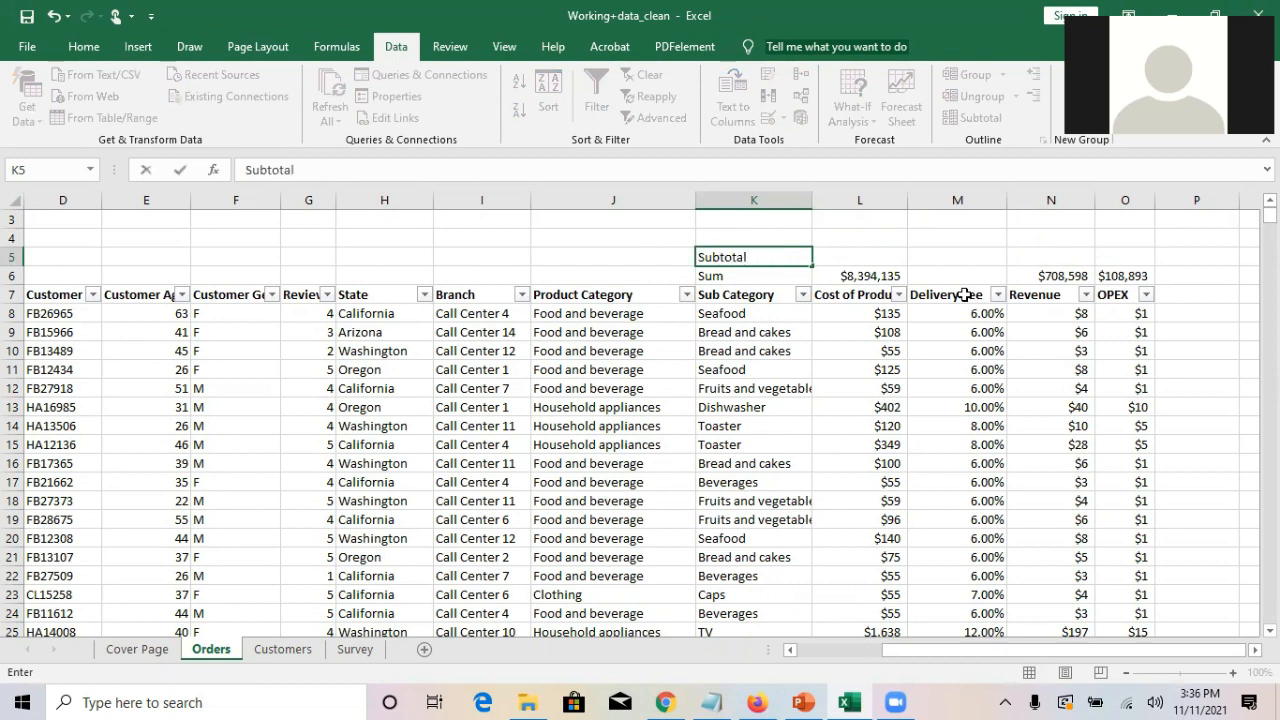
pyautogui.press('Tab')
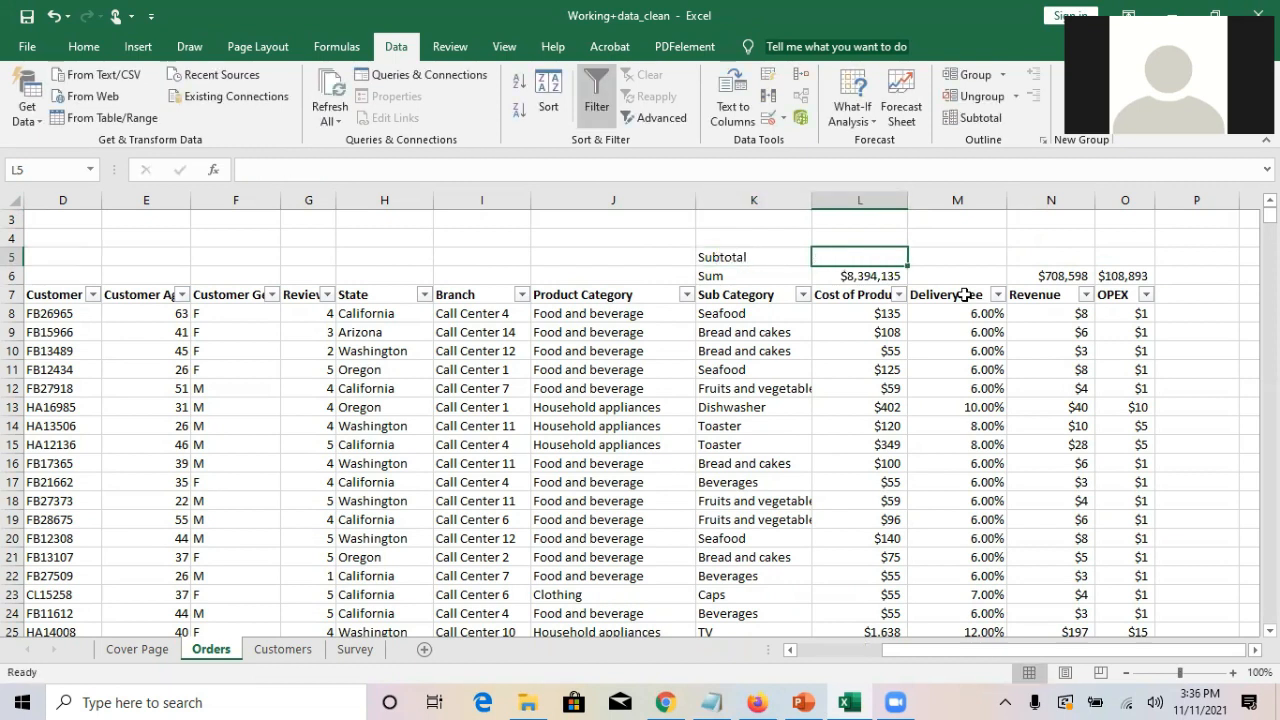
# - Begin a SUBTOTAL formula in L5 with function number 9 (SUM) as its first argument
pyautogui.write('=s')
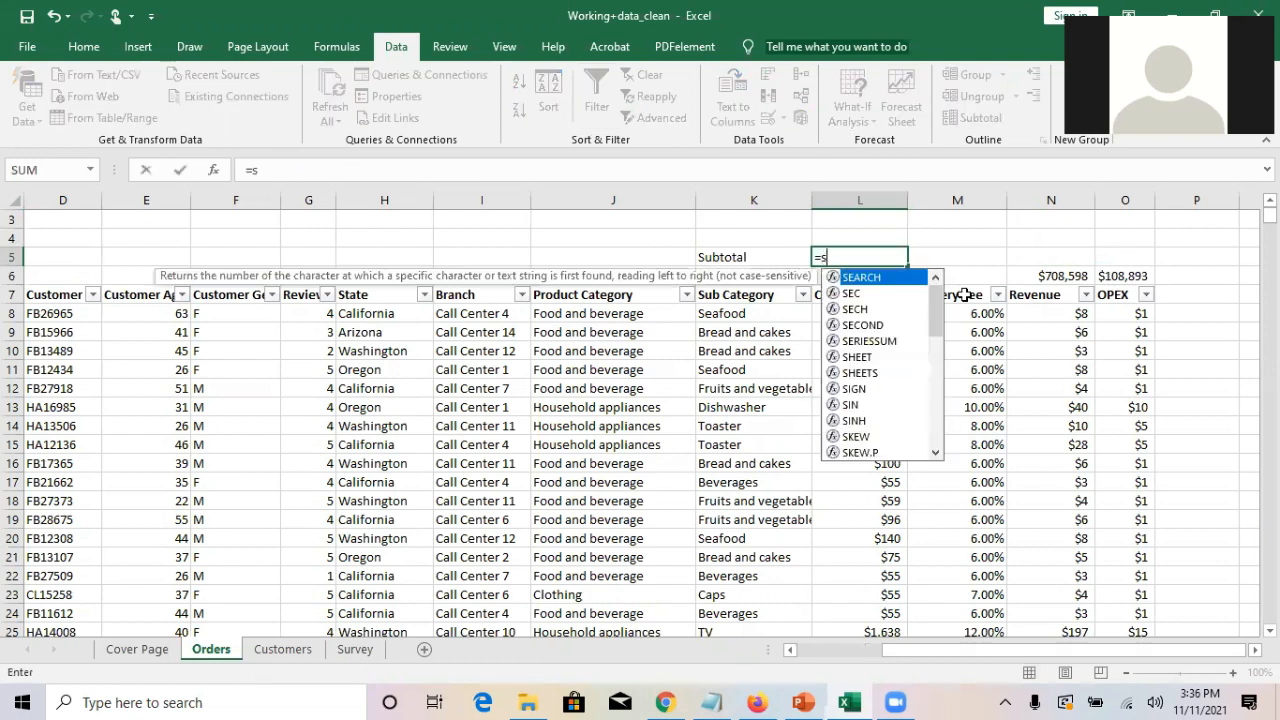
pyautogui.write('utotal')
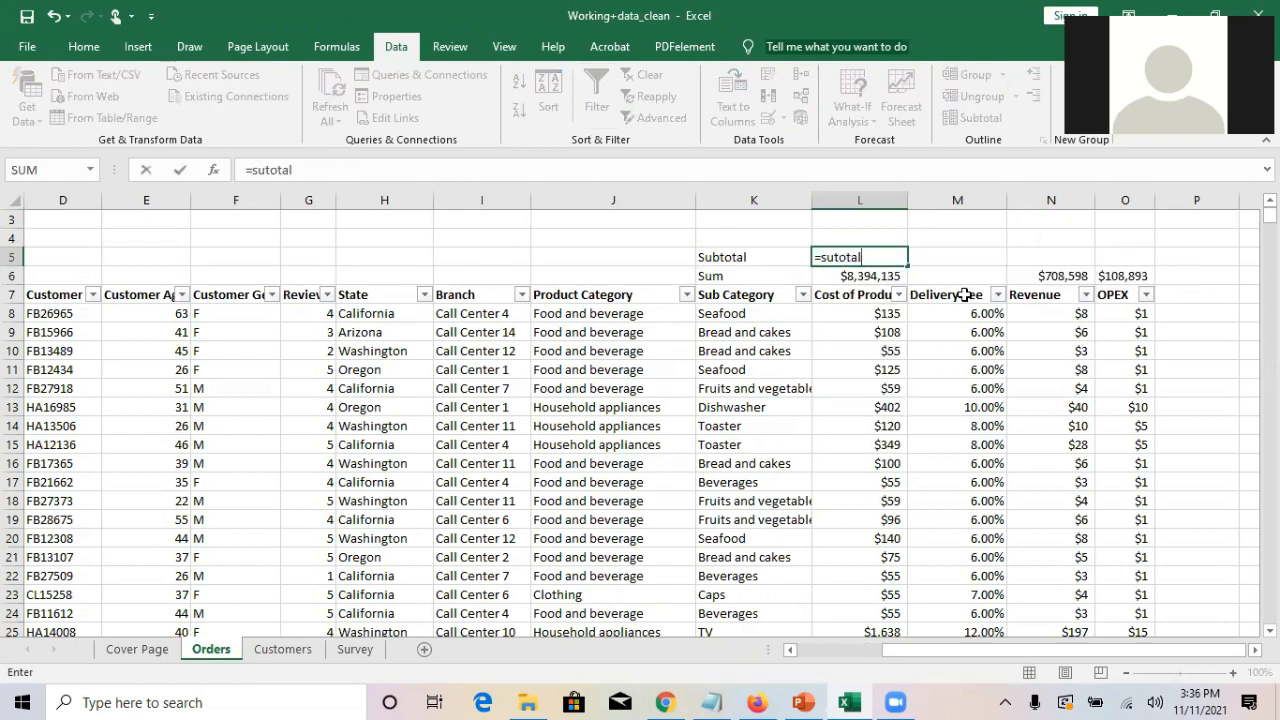
pyautogui.press('BackSpace')
pyautogui.press('BackSpace')
pyautogui.press('BackSpace')
pyautogui.press('BackSpace')
pyautogui.write('btot')
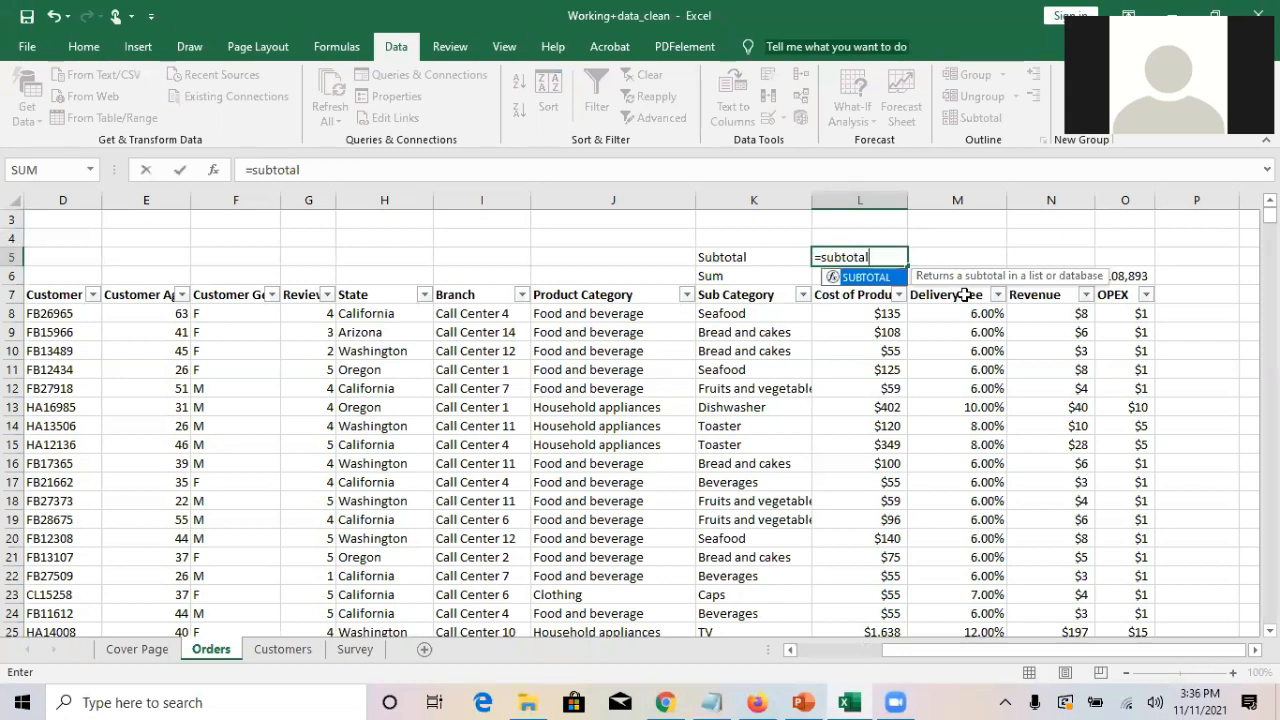
pyautogui.write('al(')
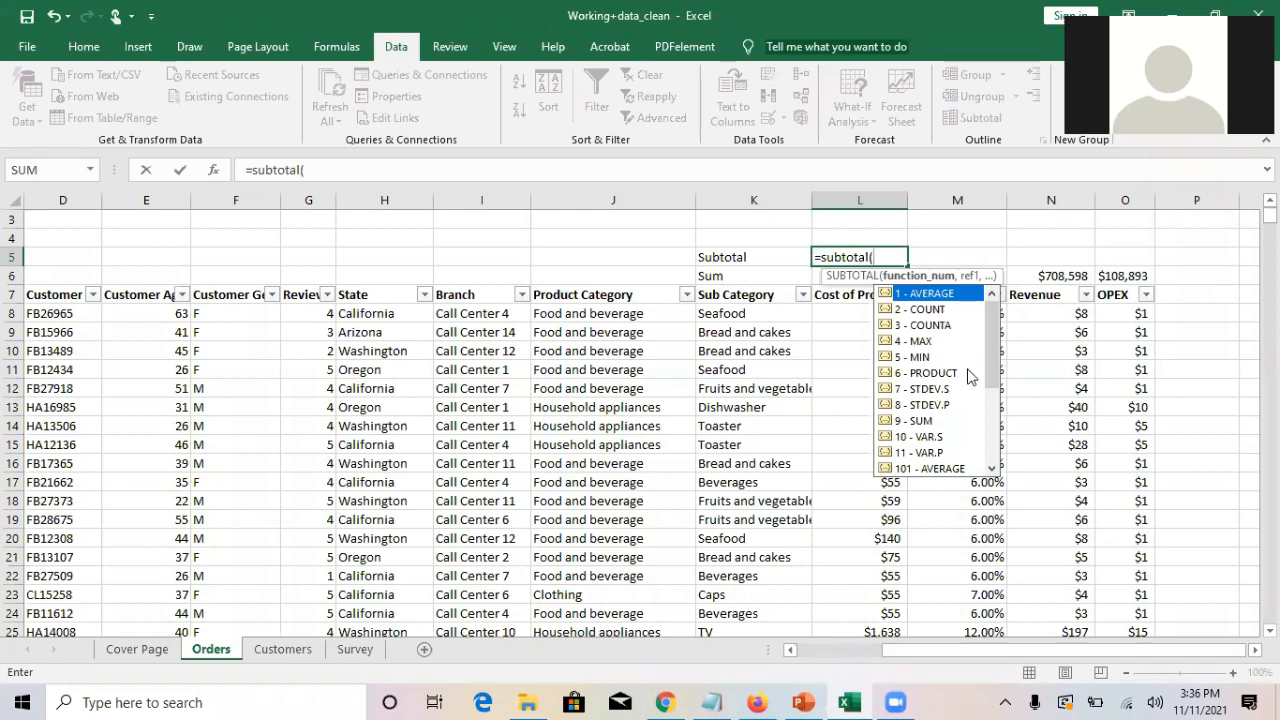
pyautogui.doubleClick(925, 421)
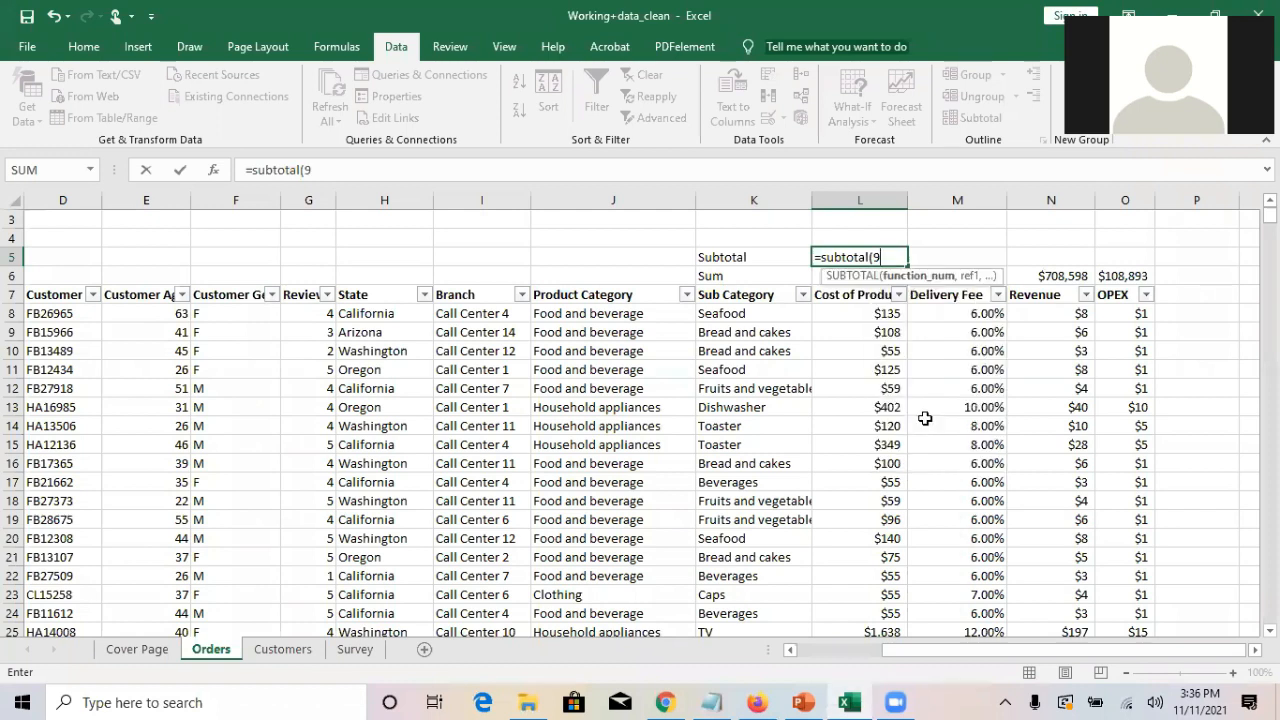
pyautogui.write(',')
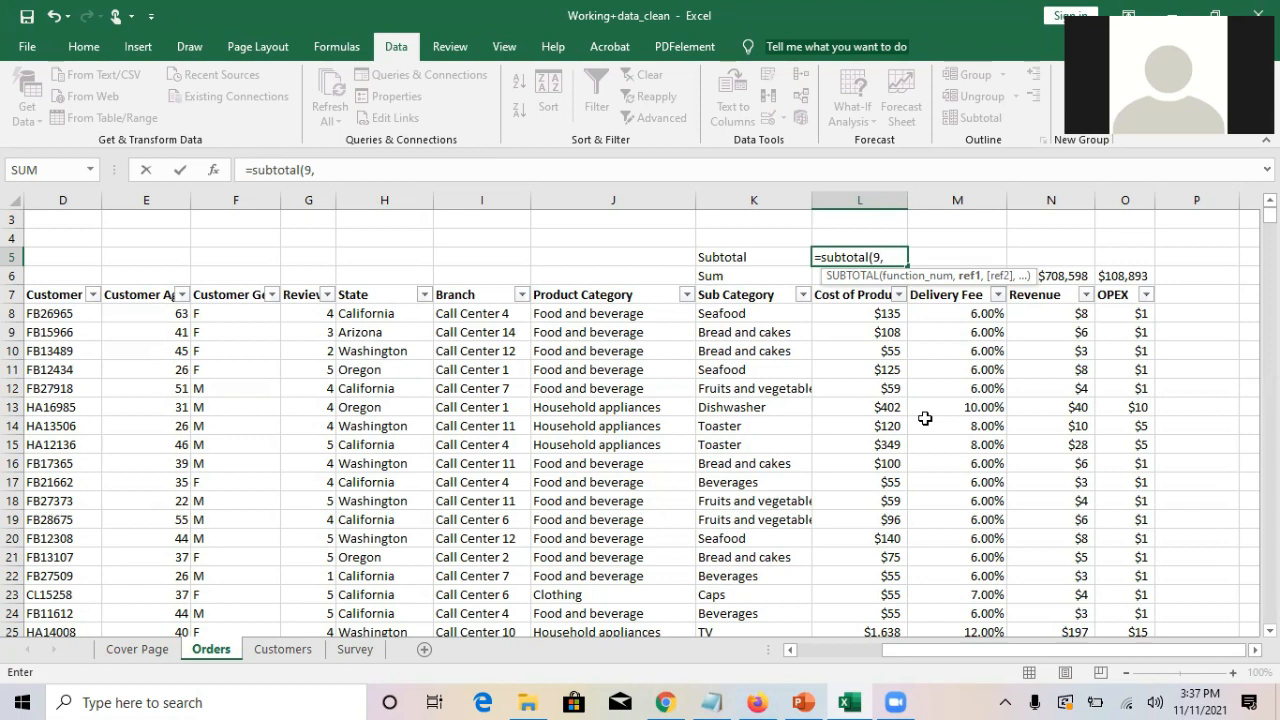
# - Complete the L5 formula with the Cost of Product range as =SUBTOTAL(9,L8:L67382)
pyautogui.click(876, 312)
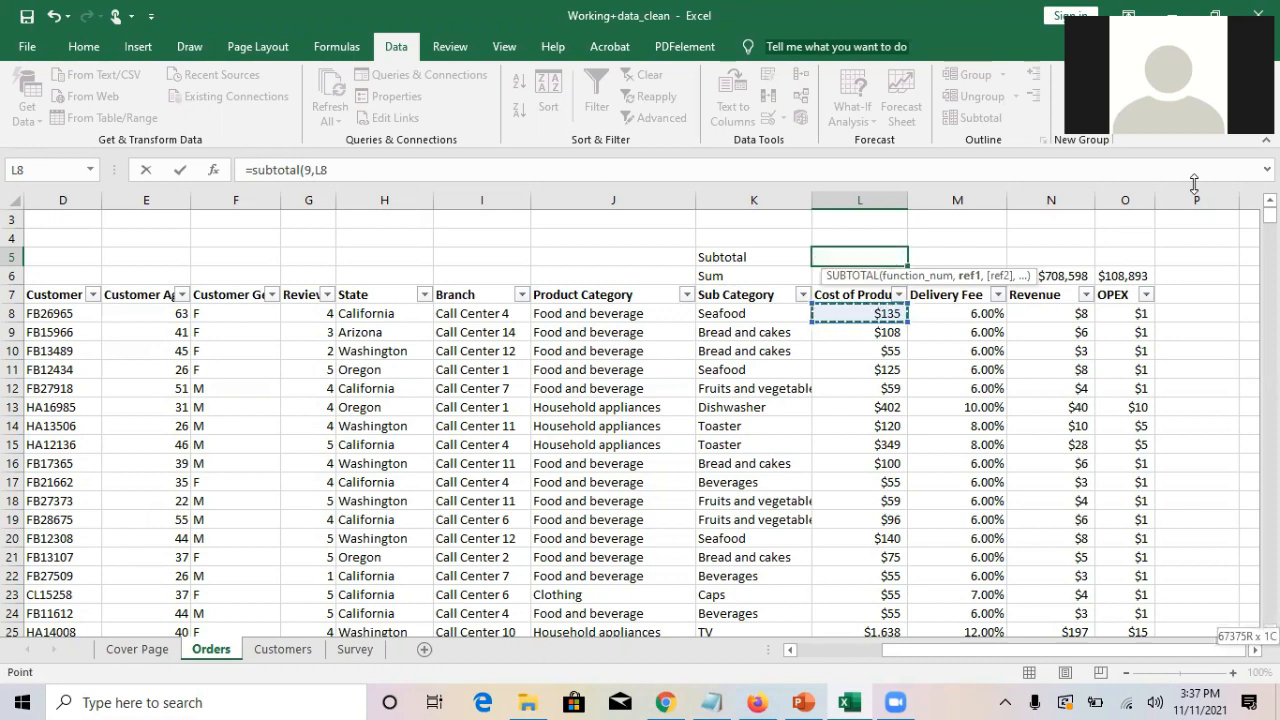
pyautogui.hotkey('ctrl', 'shift', 'End')
pyautogui.hotkey('shift', 'Left')
pyautogui.hotkey('shift', 'Left')
pyautogui.hotkey('shift', 'Left')
pyautogui.hotkey('shift', 'Left')
pyautogui.hotkey('shift', 'Left')
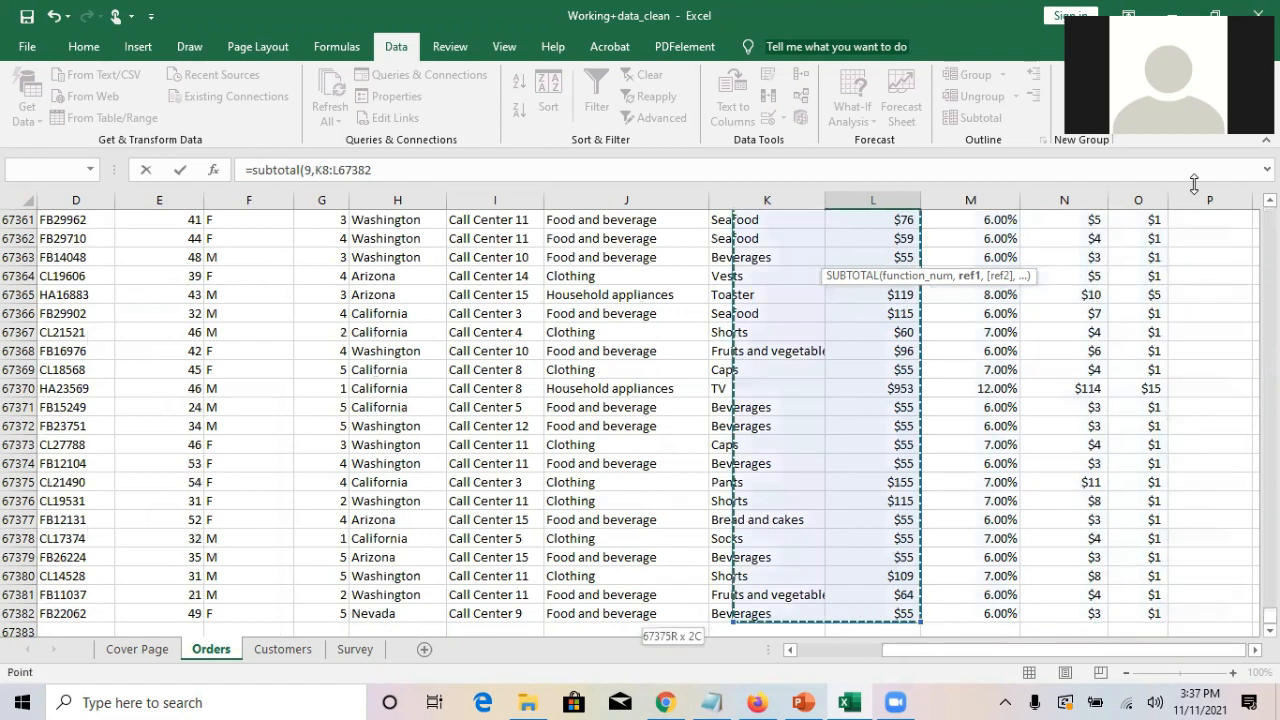
pyautogui.hotkey('shift', 'Right')
pyautogui.hotkey('shift', 'Right')
pyautogui.hotkey('shift', 'Left')
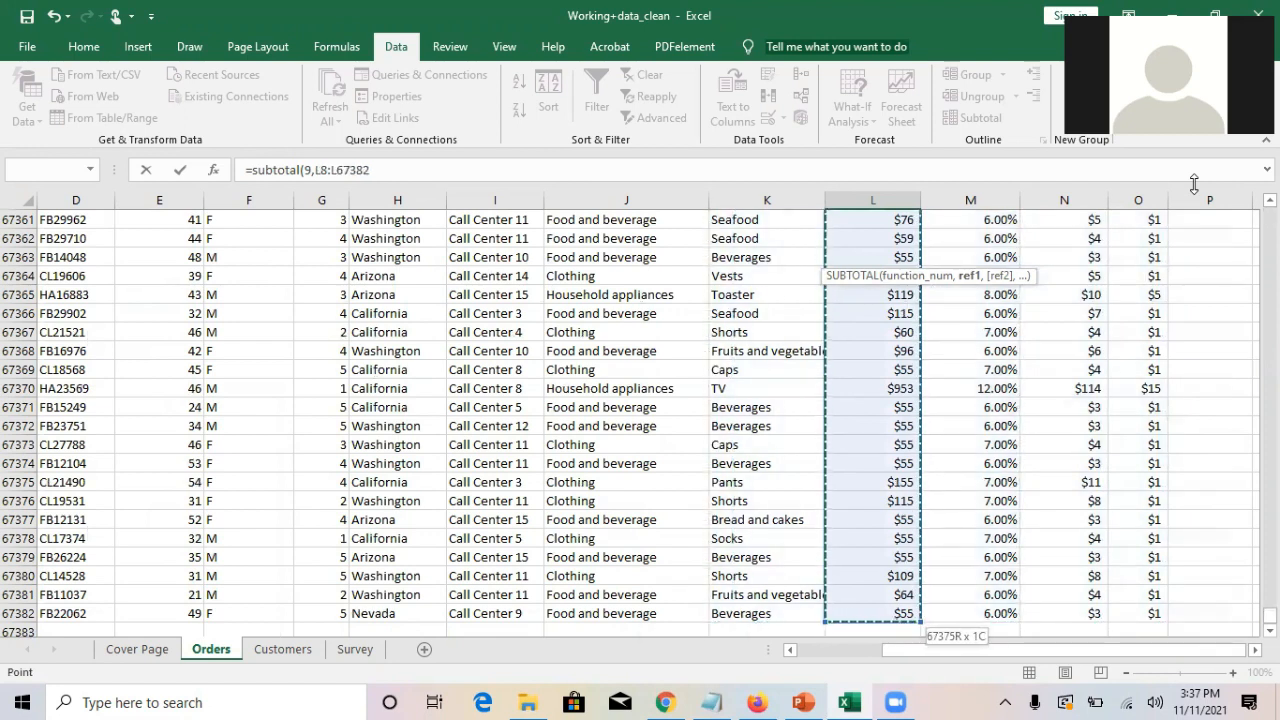
pyautogui.write(',')
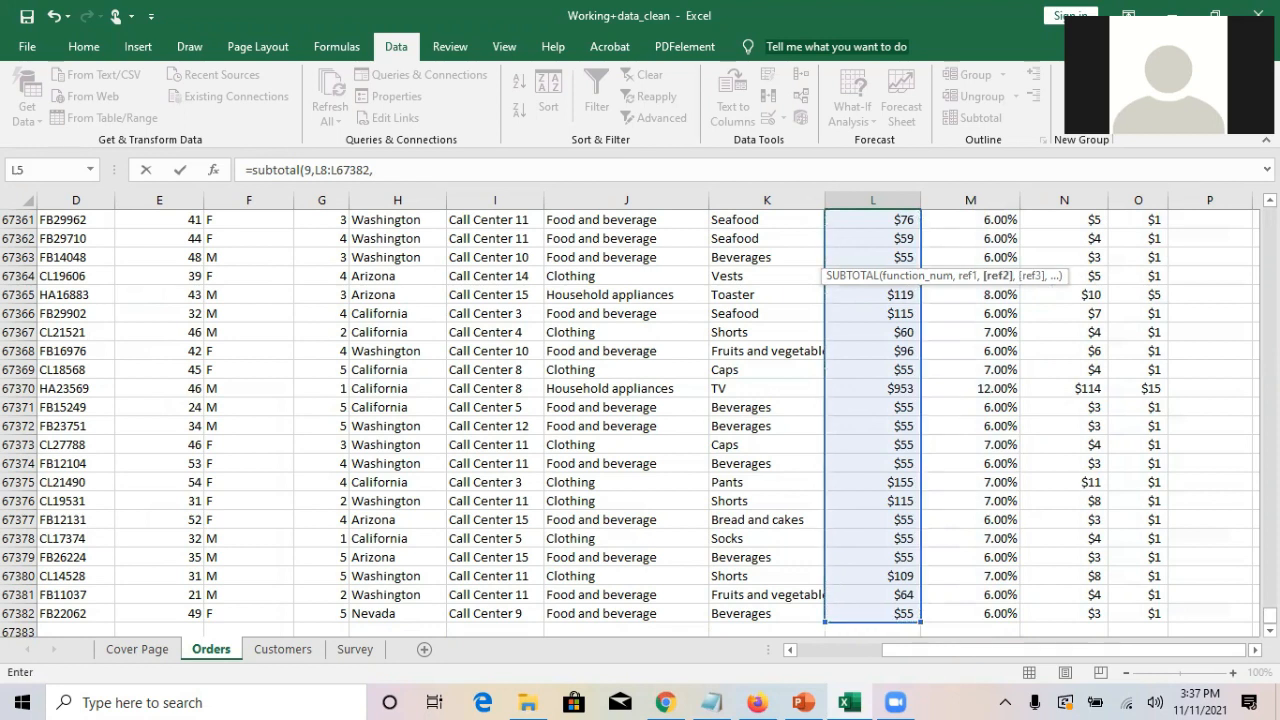
pyautogui.moveTo(1270, 615); pyautogui.dragTo(1270, 214)
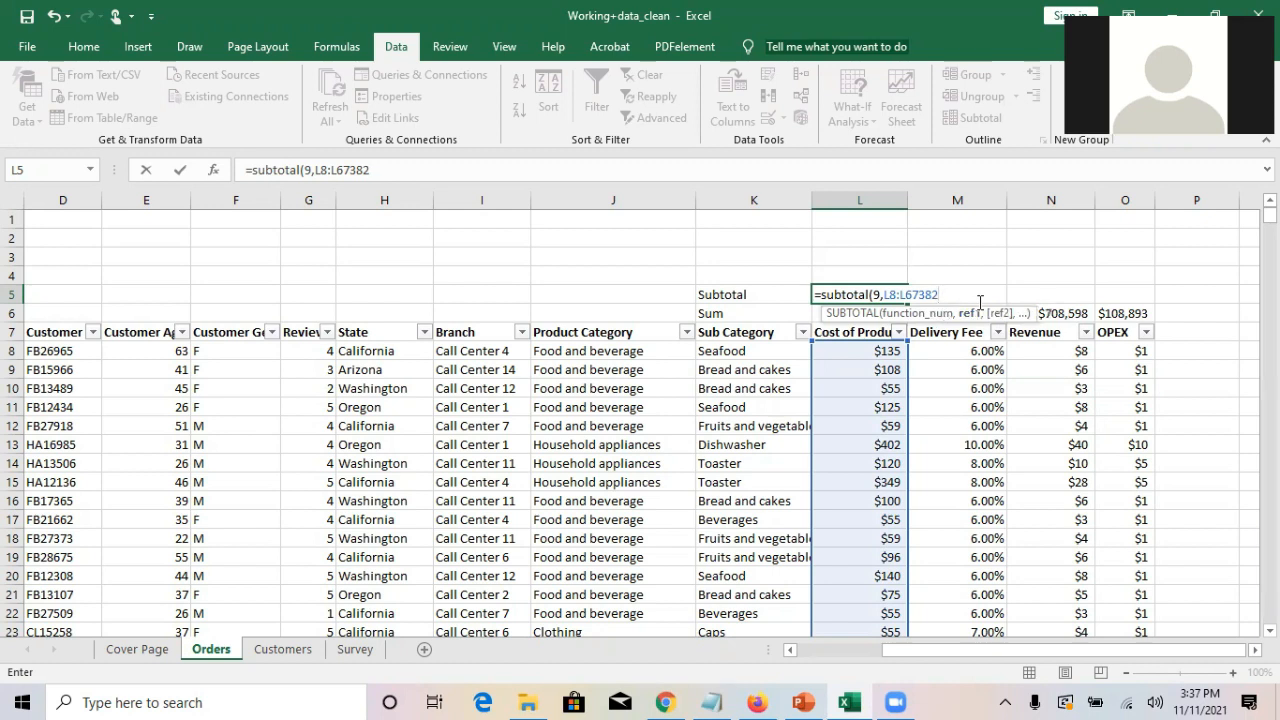
pyautogui.write(')')
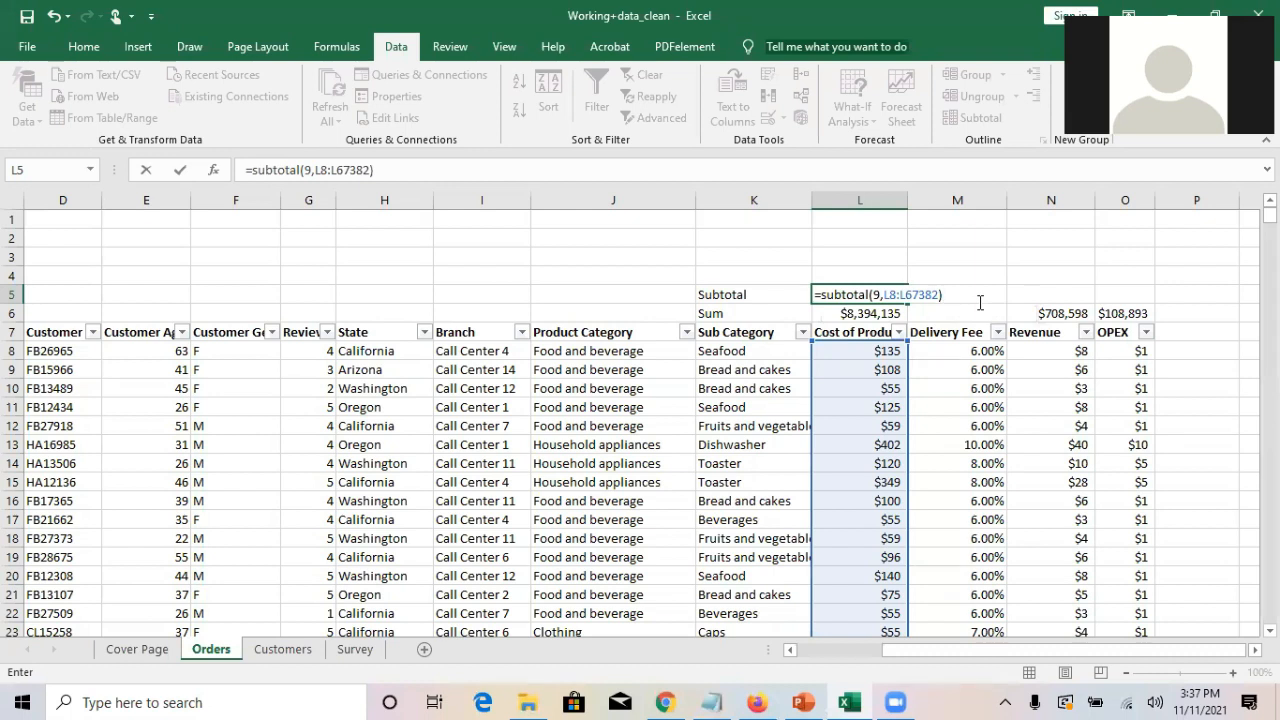
pyautogui.press('Return')
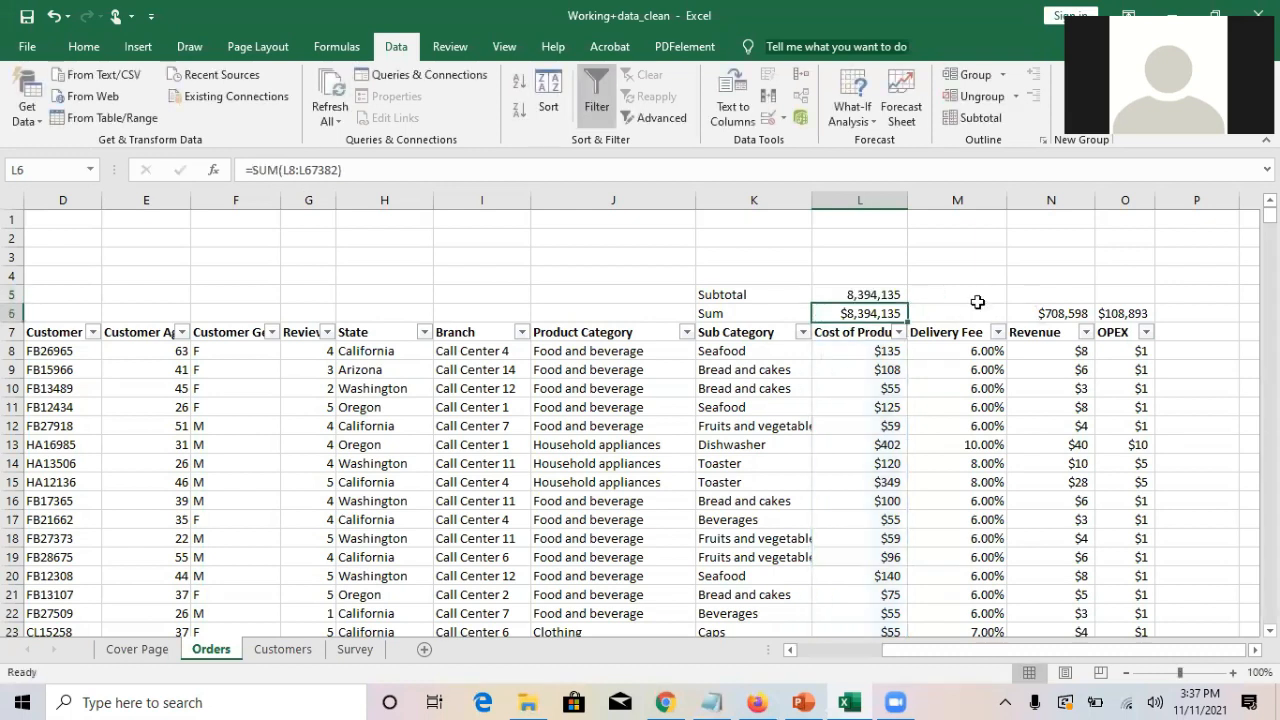
# - Format the subtotal in L5 as Accounting with no decimal places
pyautogui.press('Up')
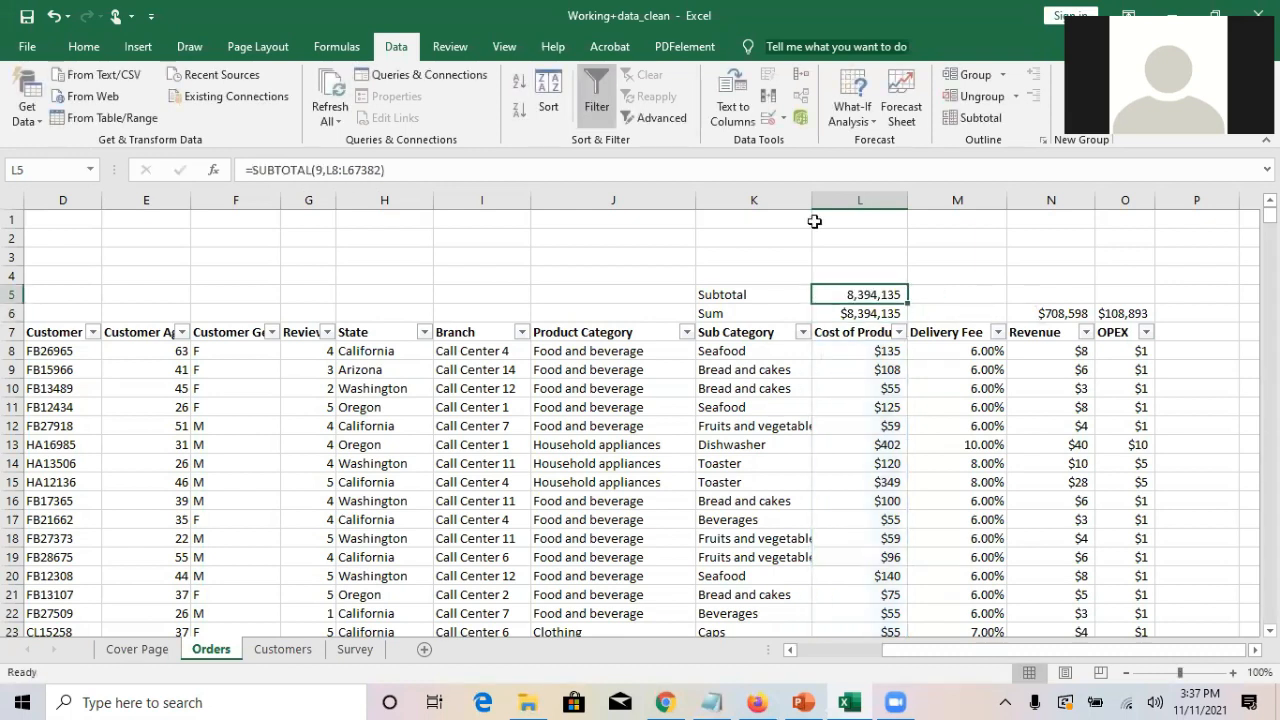
pyautogui.click(86, 52)
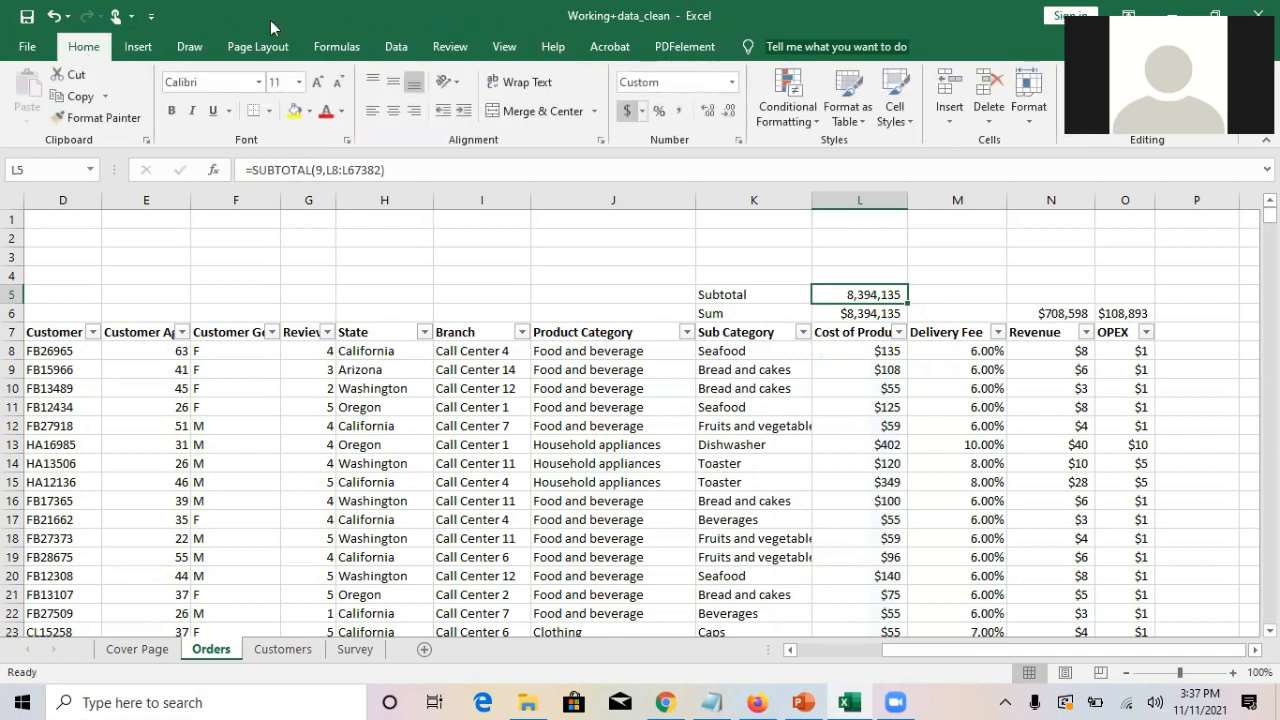
pyautogui.click(627, 110)
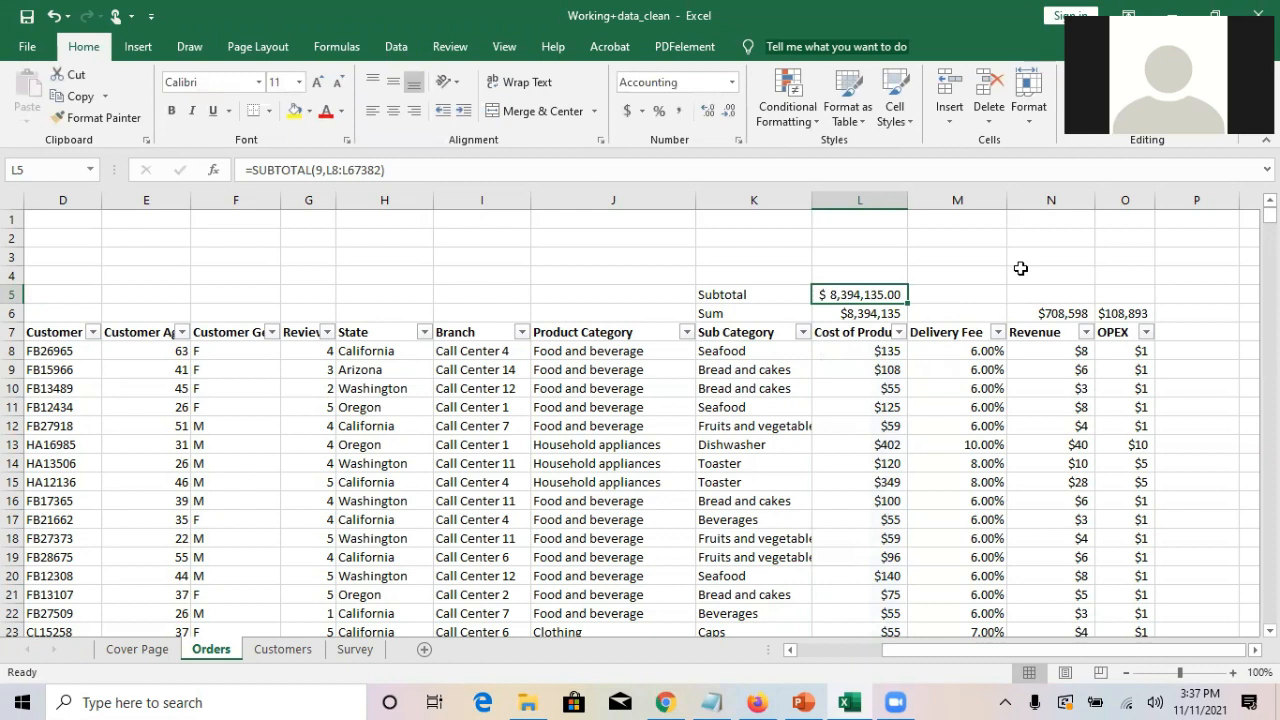
pyautogui.doubleClick(728, 111)
pyautogui.click(1010, 284)
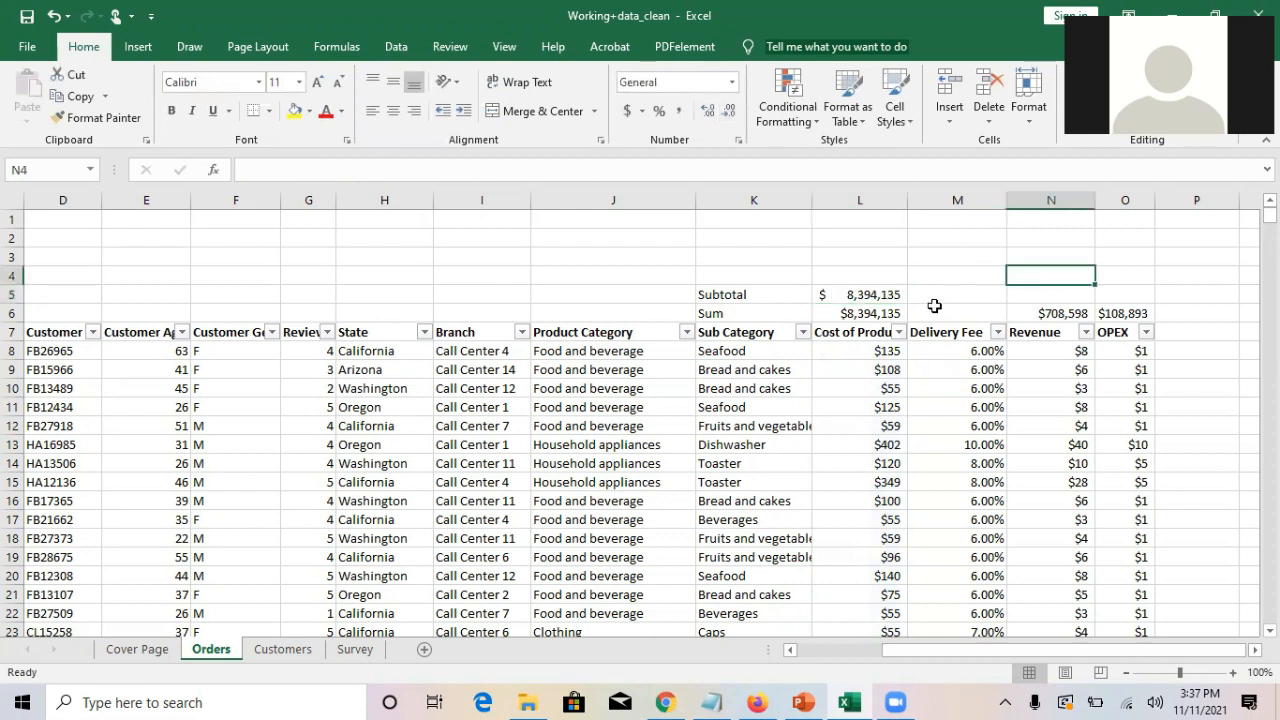
# - Change the subtotal in L5 to the Currency format with no decimal places, like the sum in L6
pyautogui.click(862, 316)
pyautogui.click(858, 294)
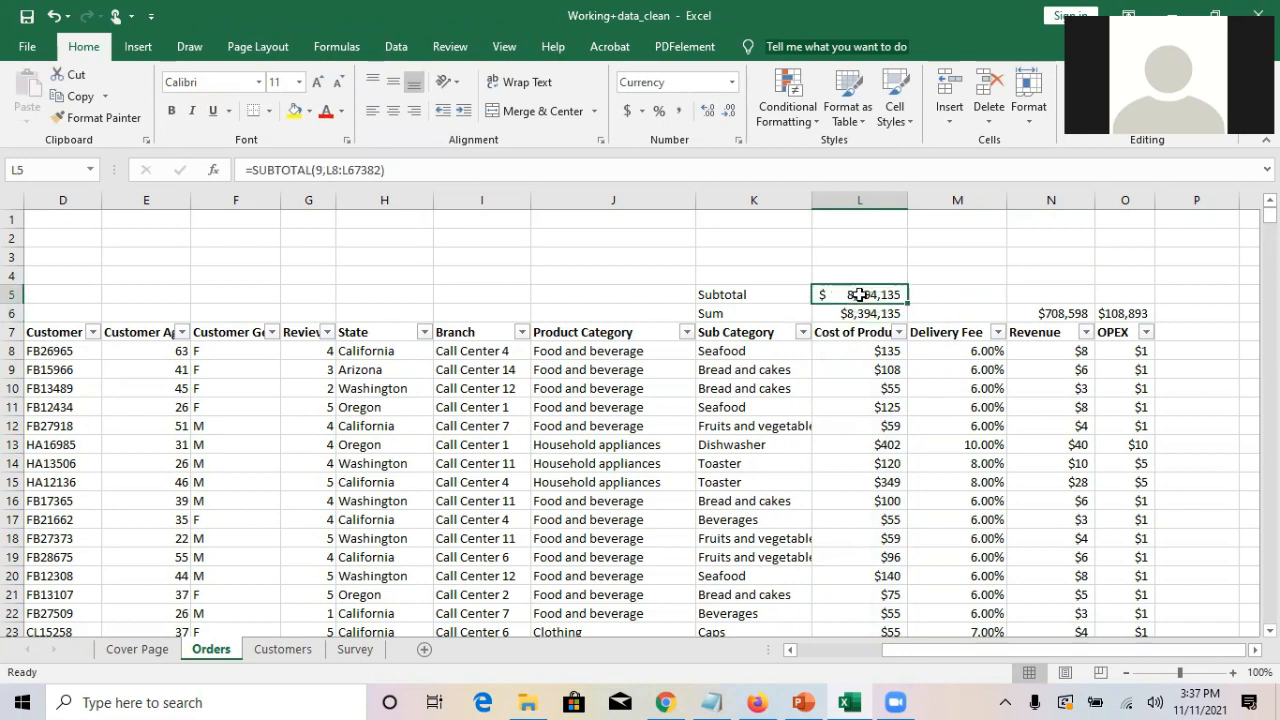
pyautogui.click(732, 82)
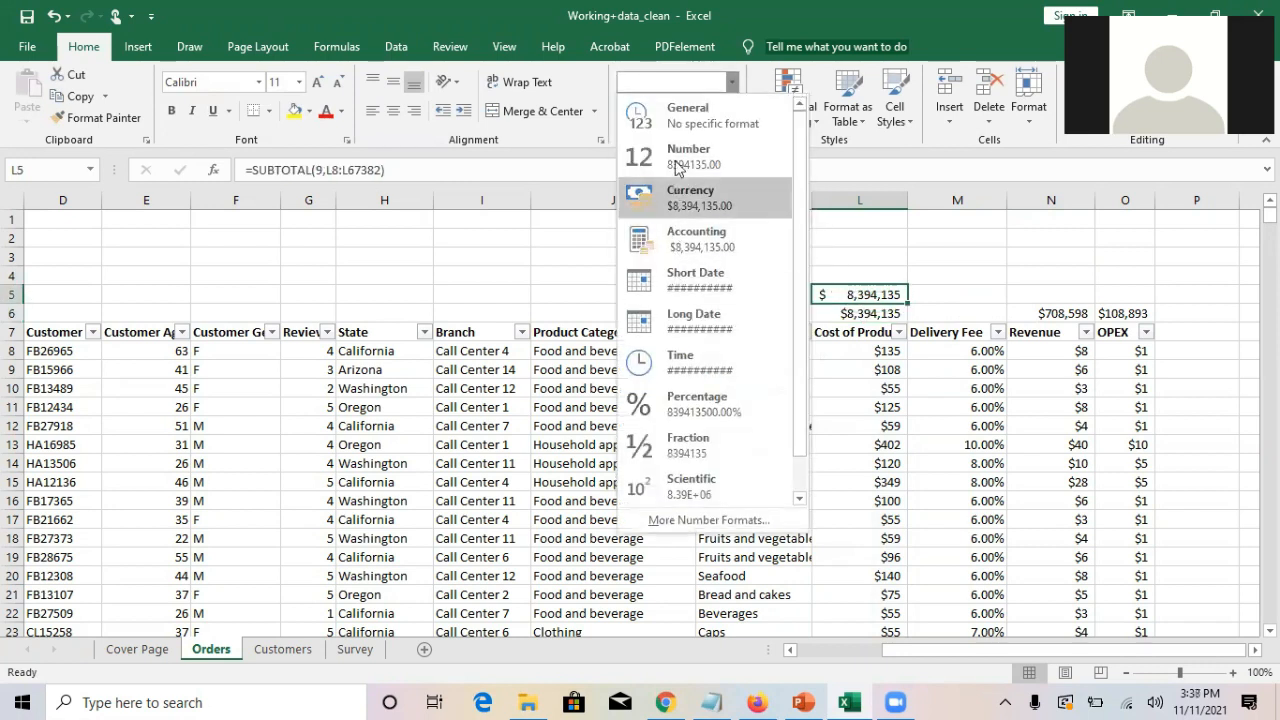
pyautogui.click(717, 193)
pyautogui.click(966, 237)
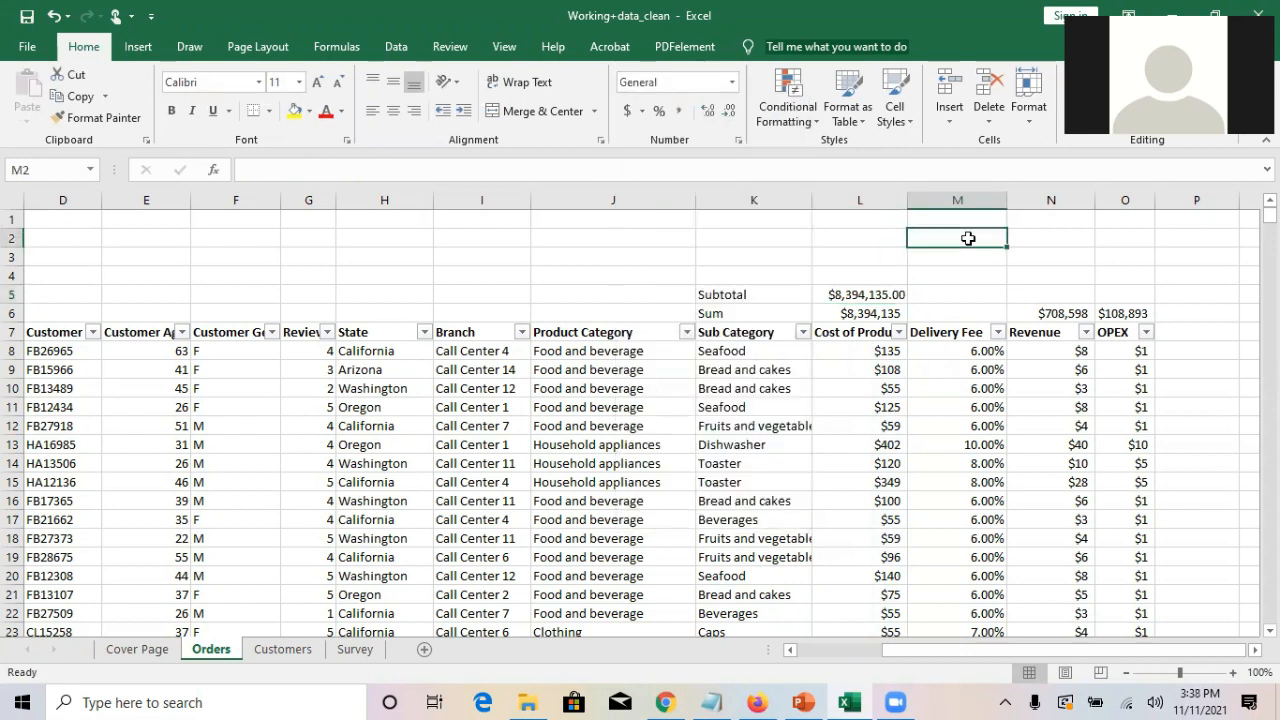
pyautogui.click(887, 297)
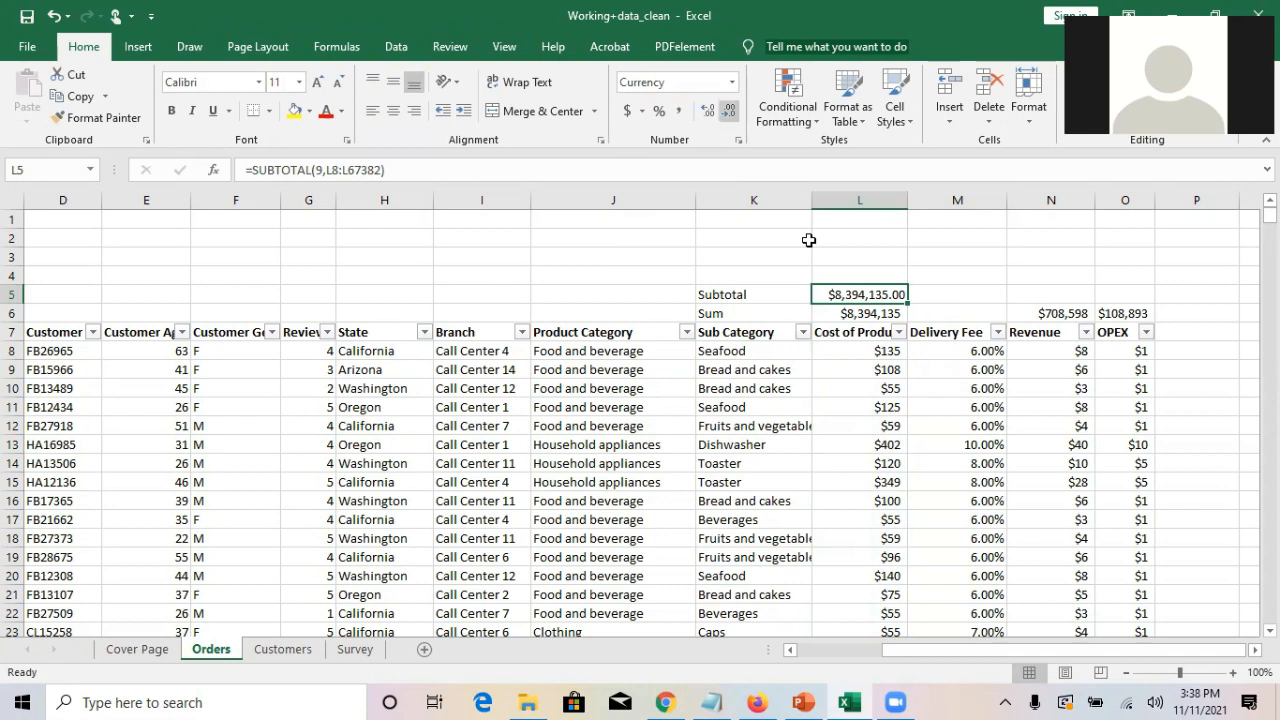
pyautogui.click(729, 111)
pyautogui.click(729, 111)
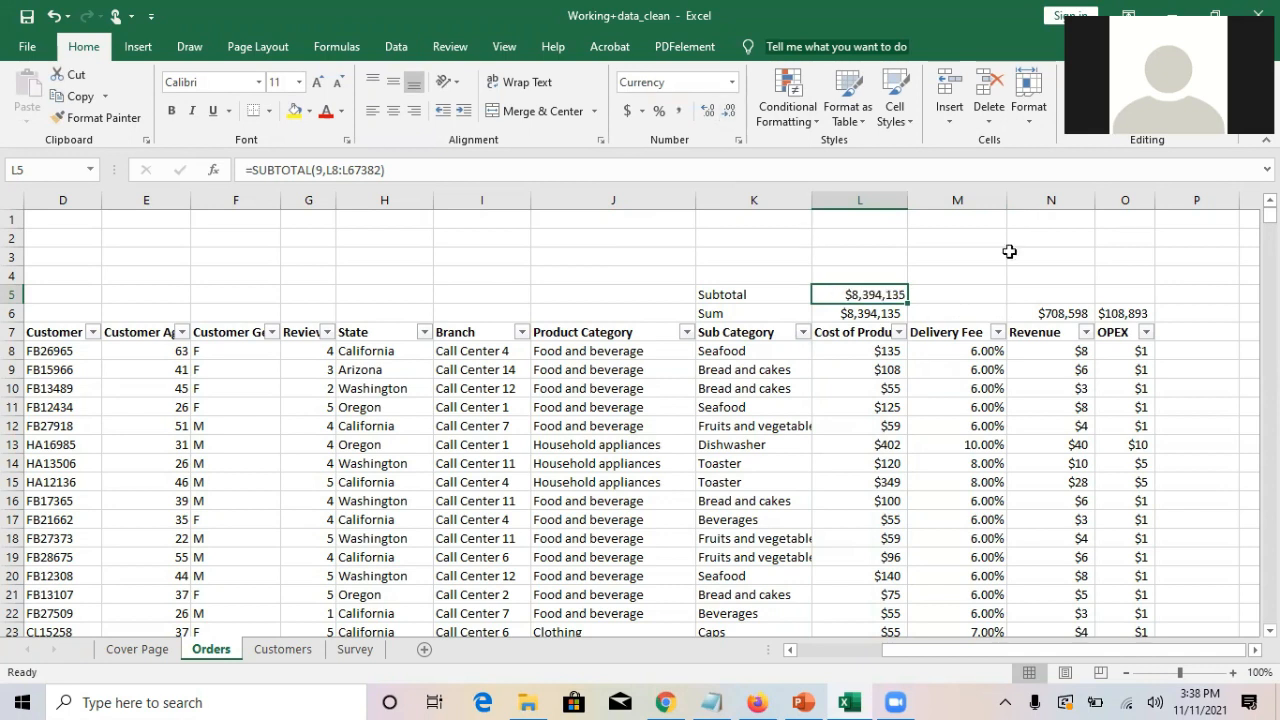
# - Change the Cost of Product subtotal and sum in L5:L6 from currency to a number format with thousands separators
pyautogui.click(1010, 253)
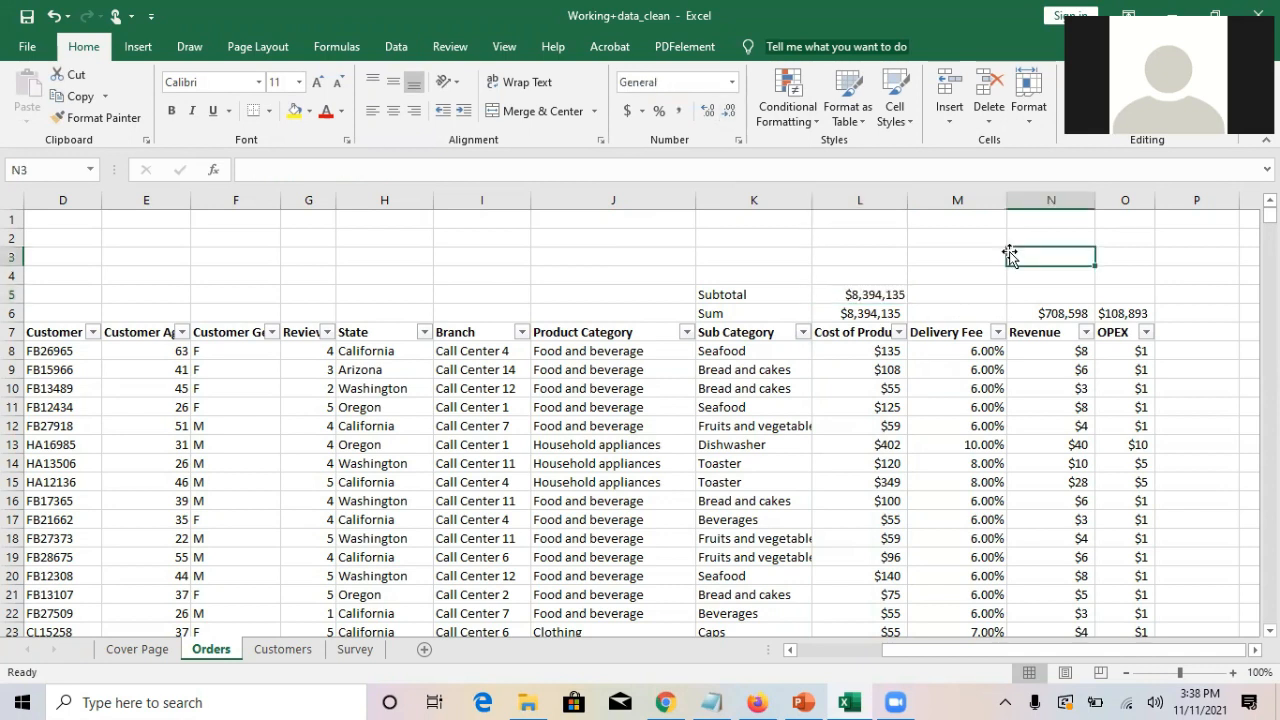
pyautogui.click(840, 296)
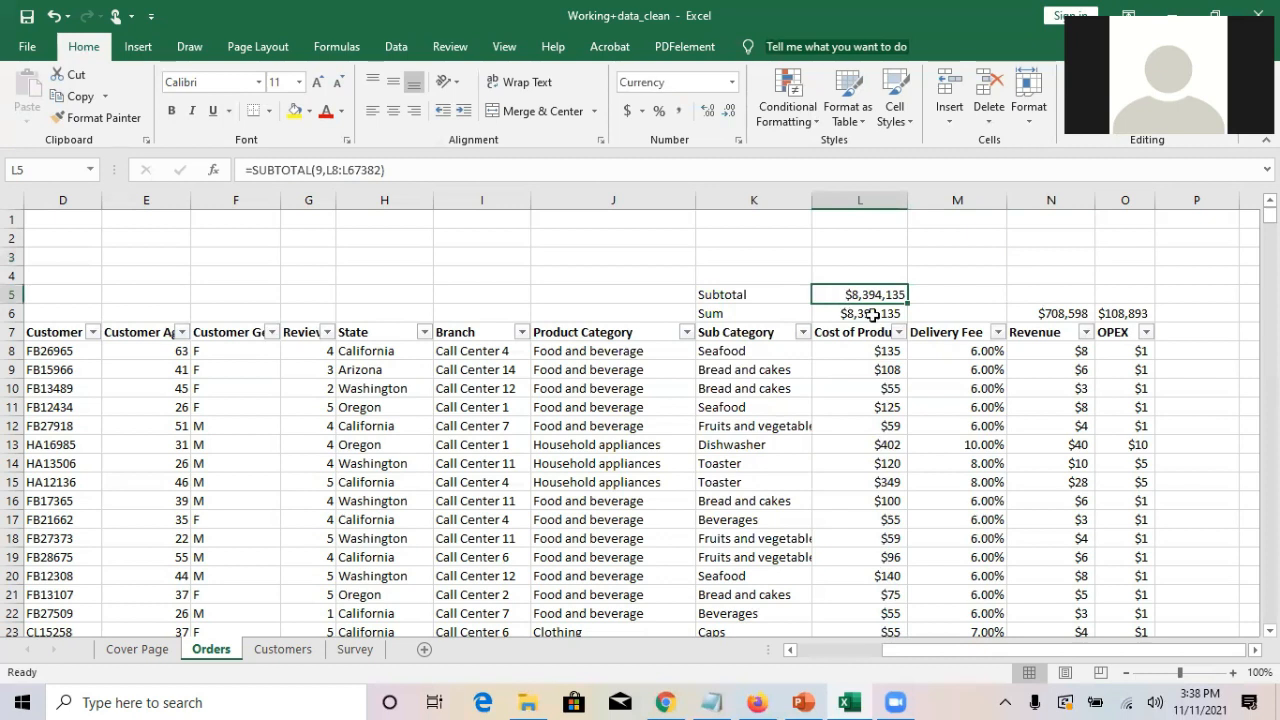
pyautogui.click(872, 314)
pyautogui.click(858, 295)
pyautogui.hotkey('shift', 'Down')
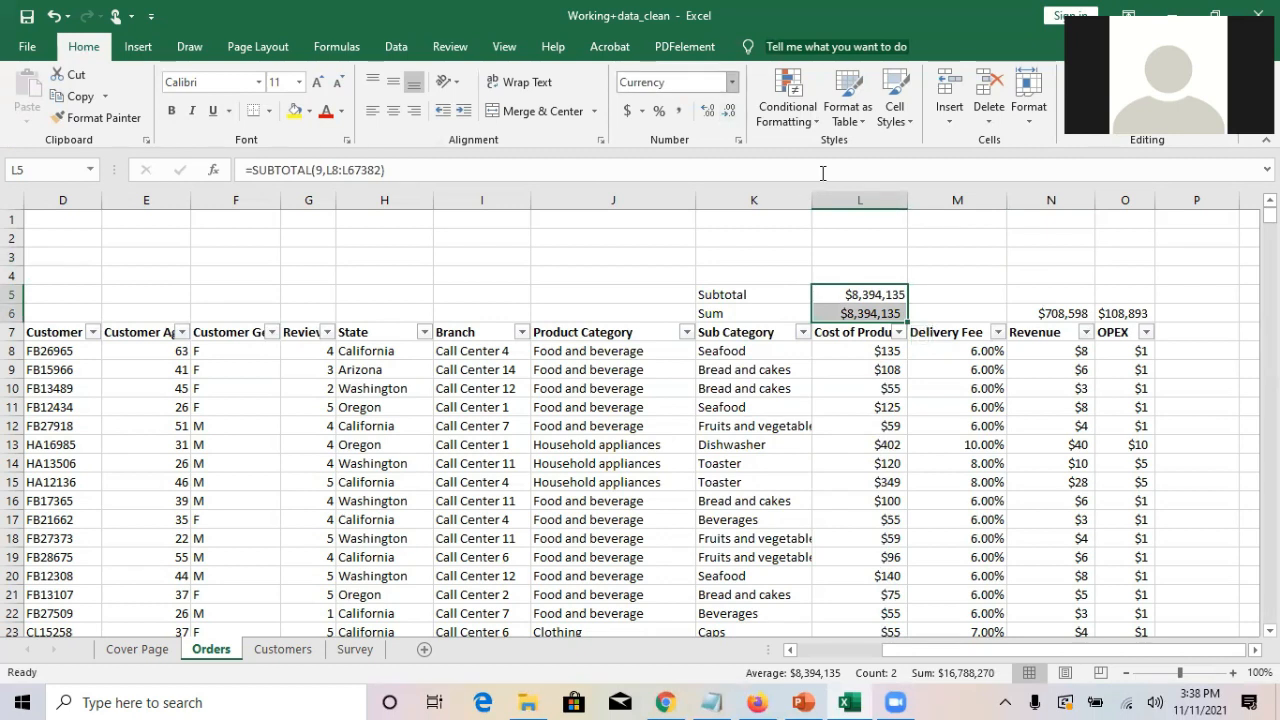
pyautogui.click(732, 82)
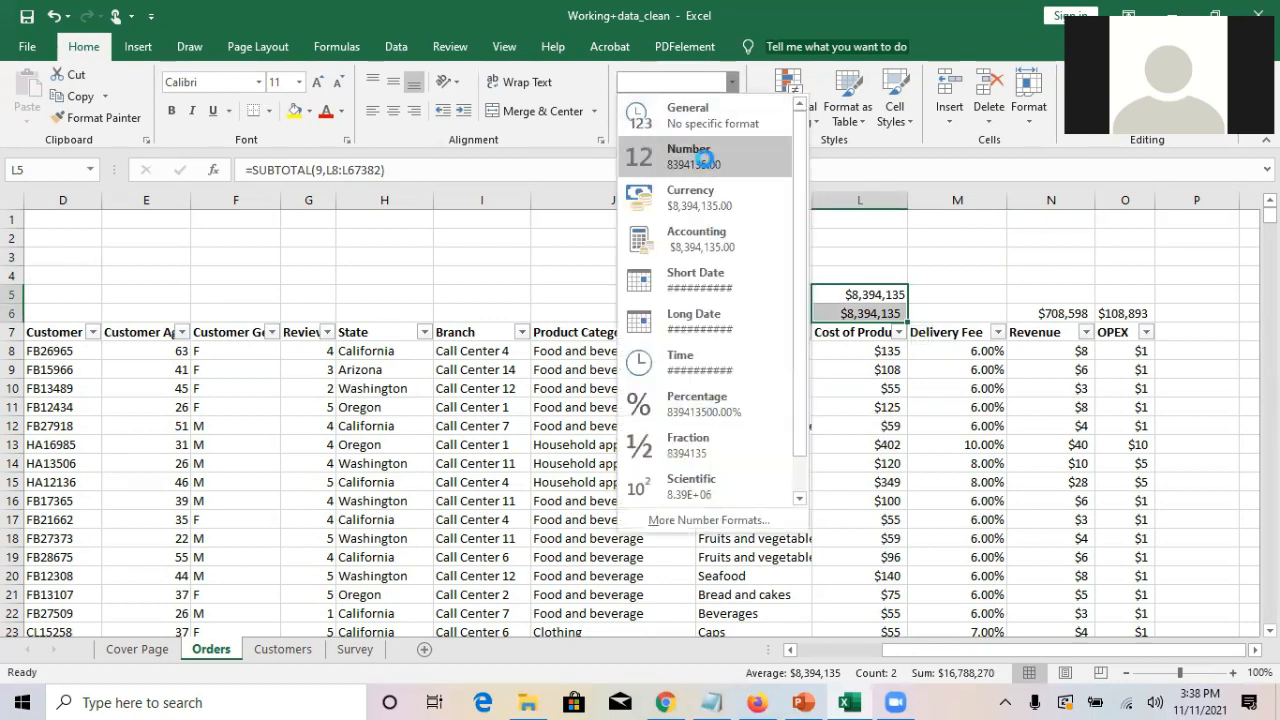
pyautogui.click(706, 156)
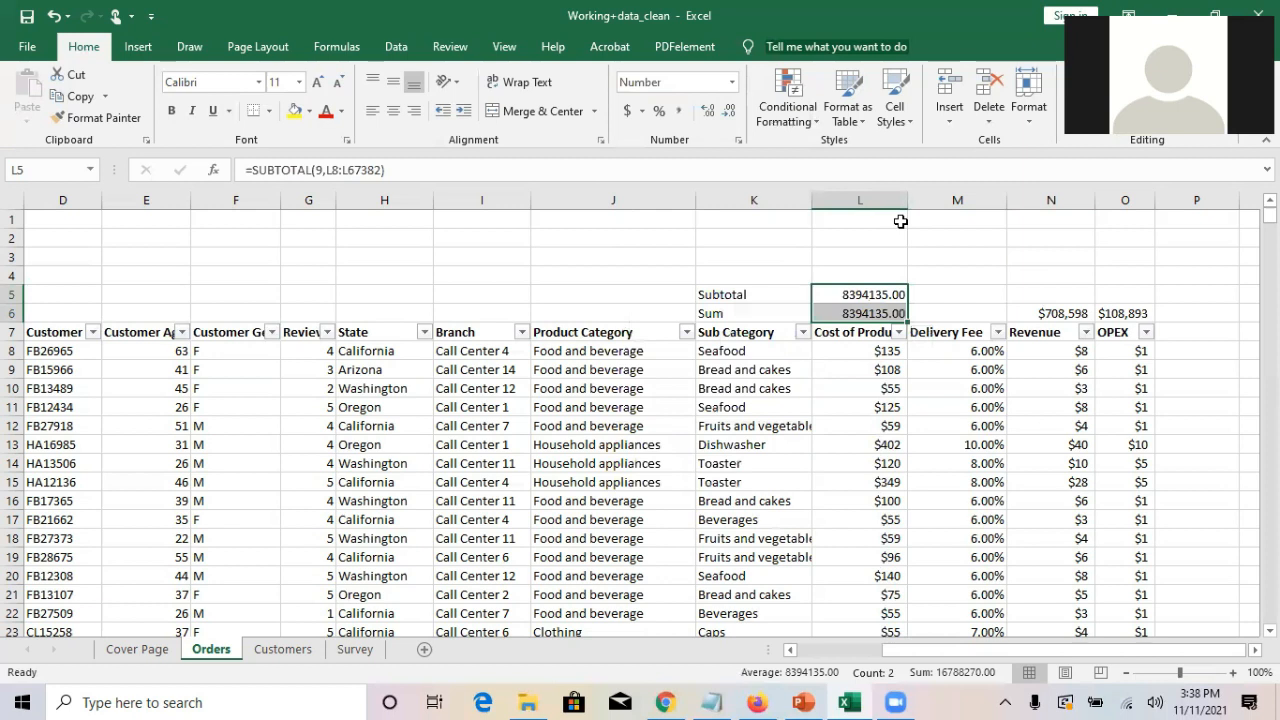
pyautogui.click(953, 291)
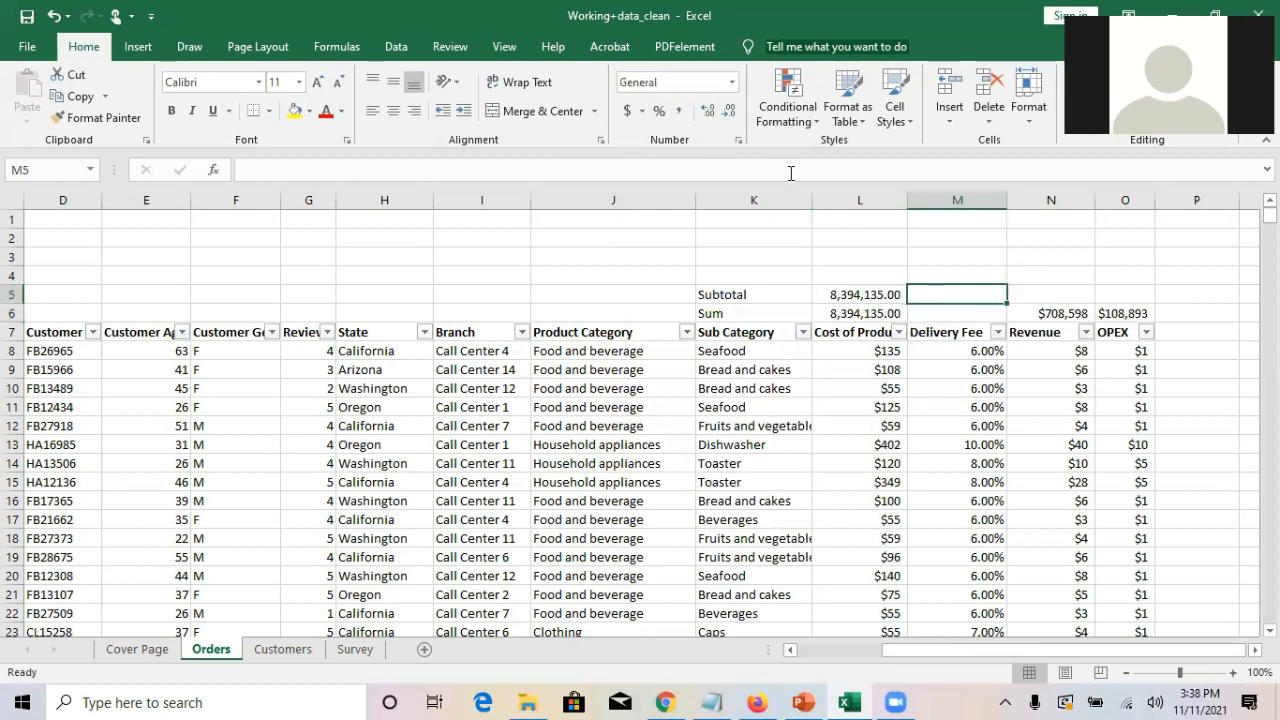
# - Remove the decimal places from the totals in L5:L6
pyautogui.moveTo(846, 294); pyautogui.dragTo(851, 312)
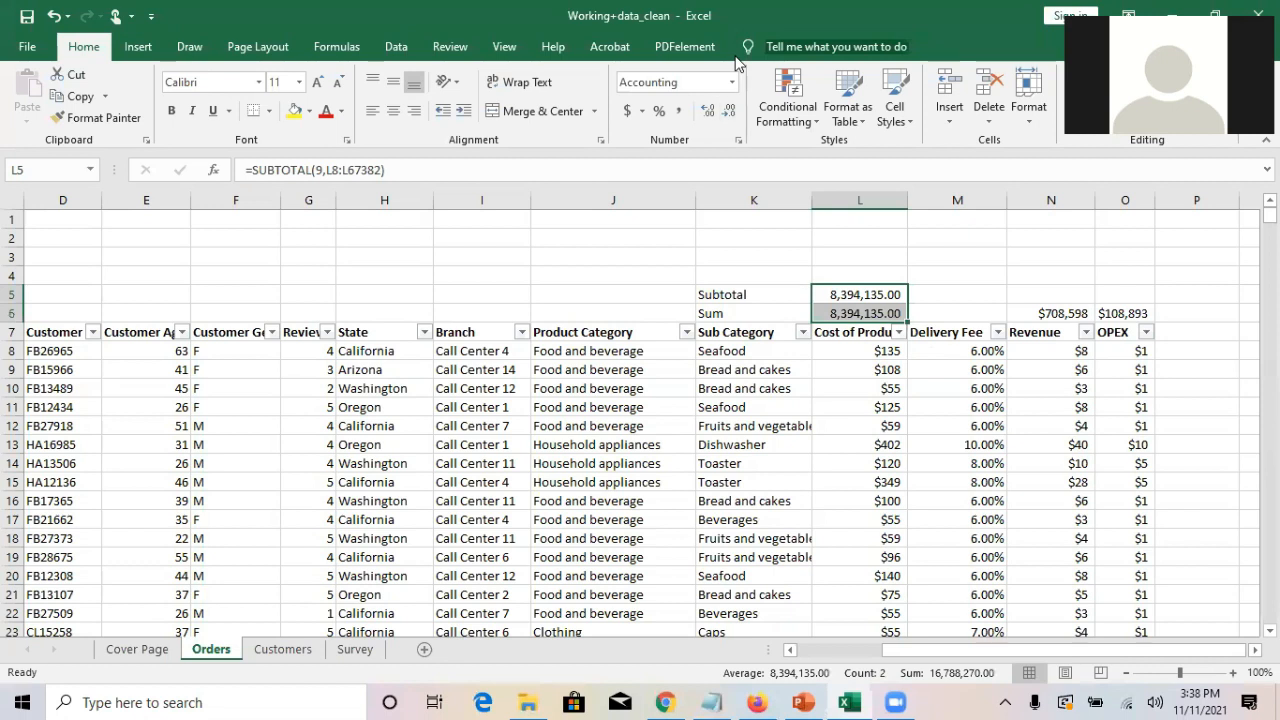
pyautogui.click(729, 111)
pyautogui.click(729, 111)
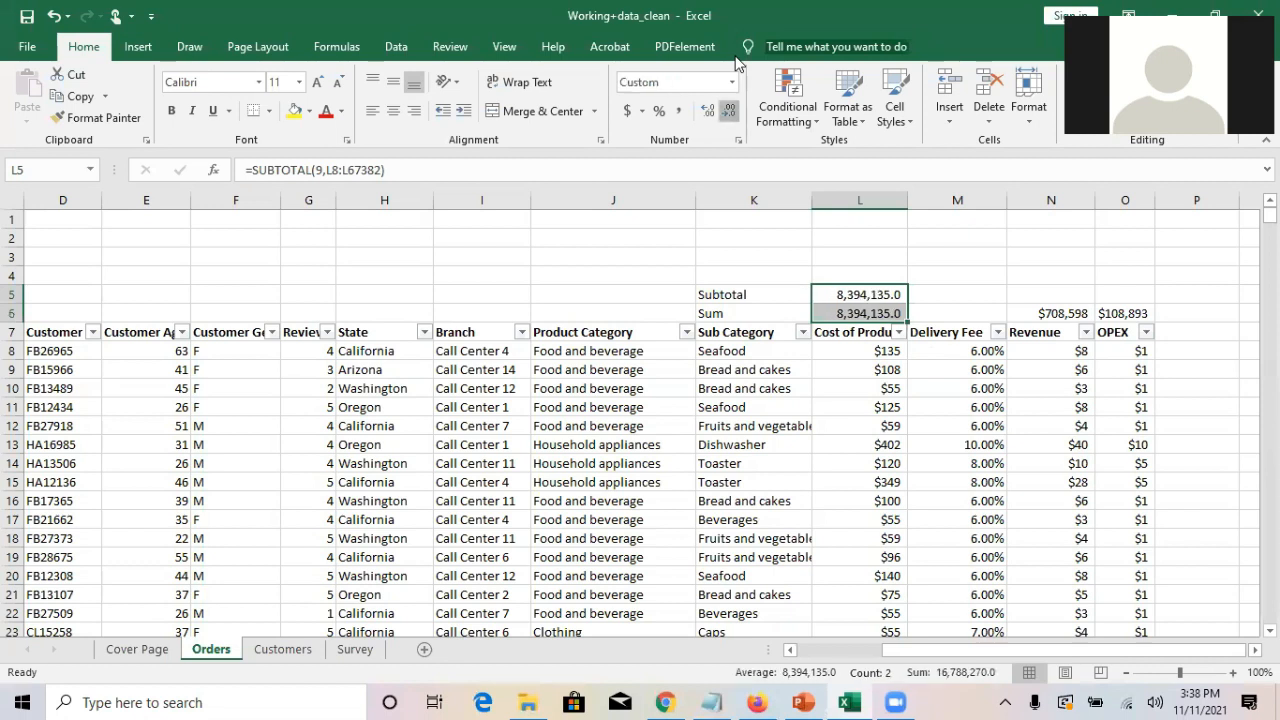
pyautogui.click(1049, 294)
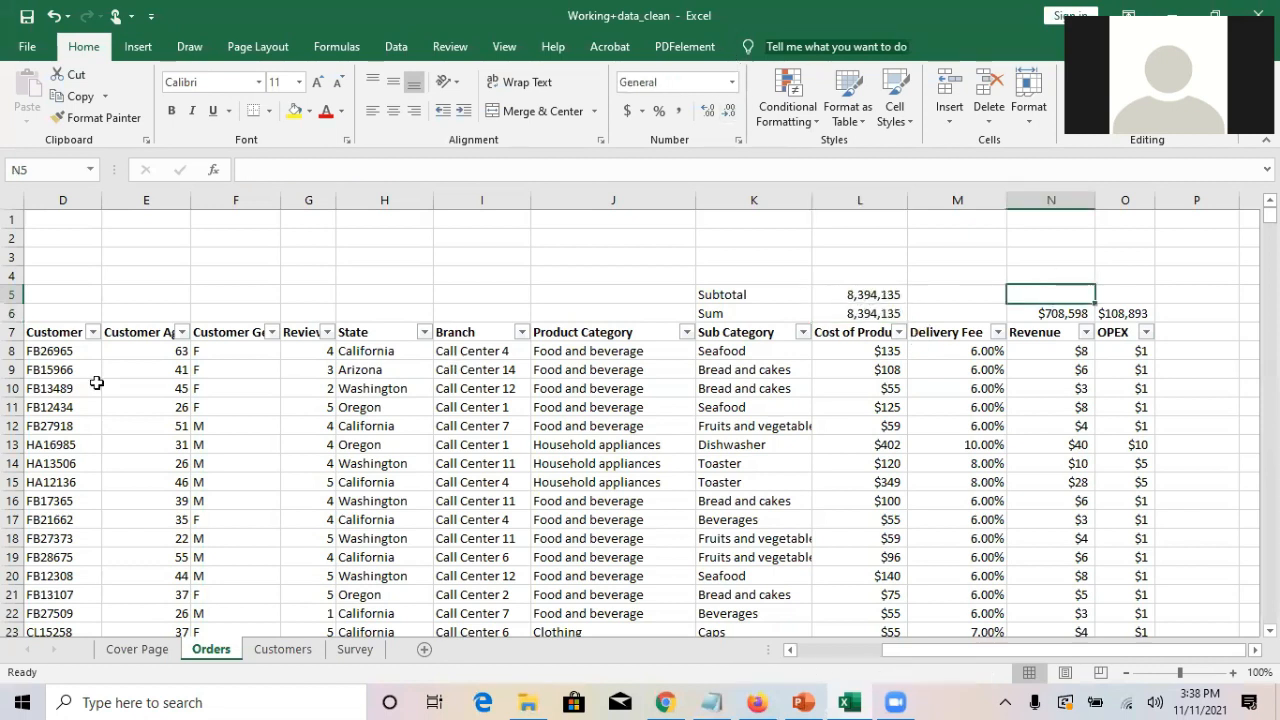
# - Filter the Year column to show only the 2016 orders
pyautogui.click(166, 356)
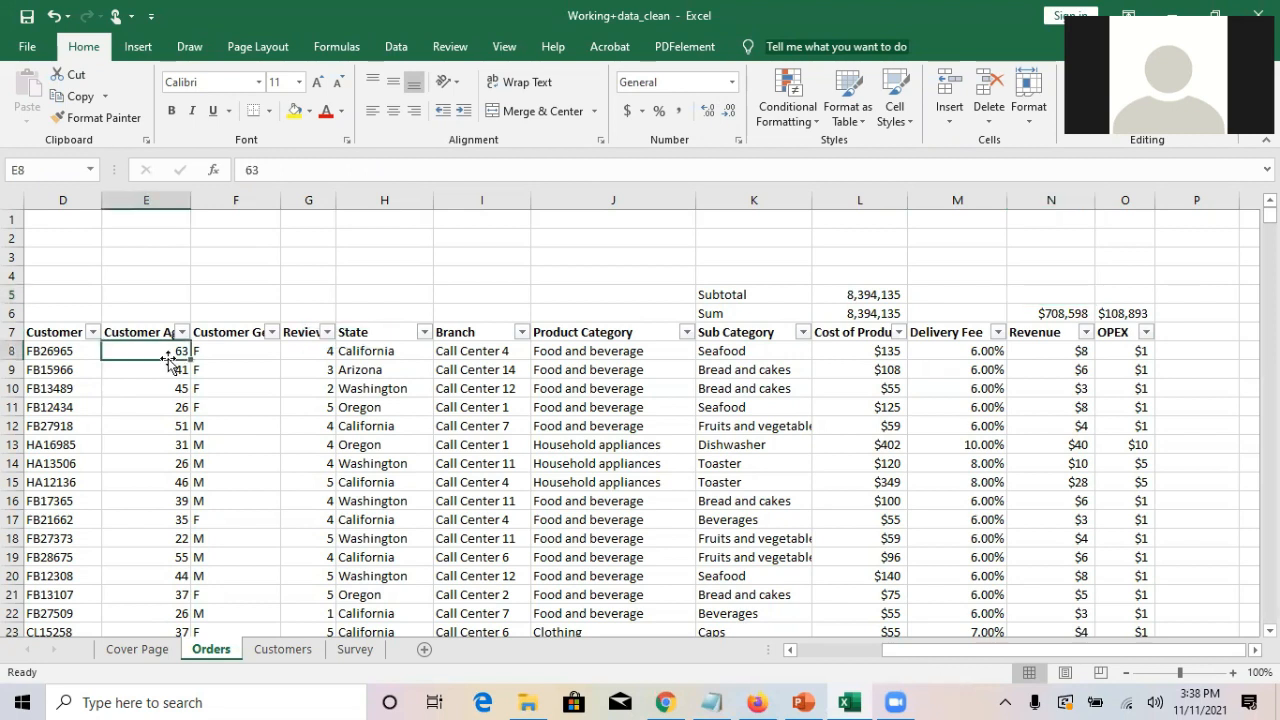
pyautogui.press('Left')
pyautogui.press('Left')
pyautogui.press('Left')
pyautogui.press('Left')
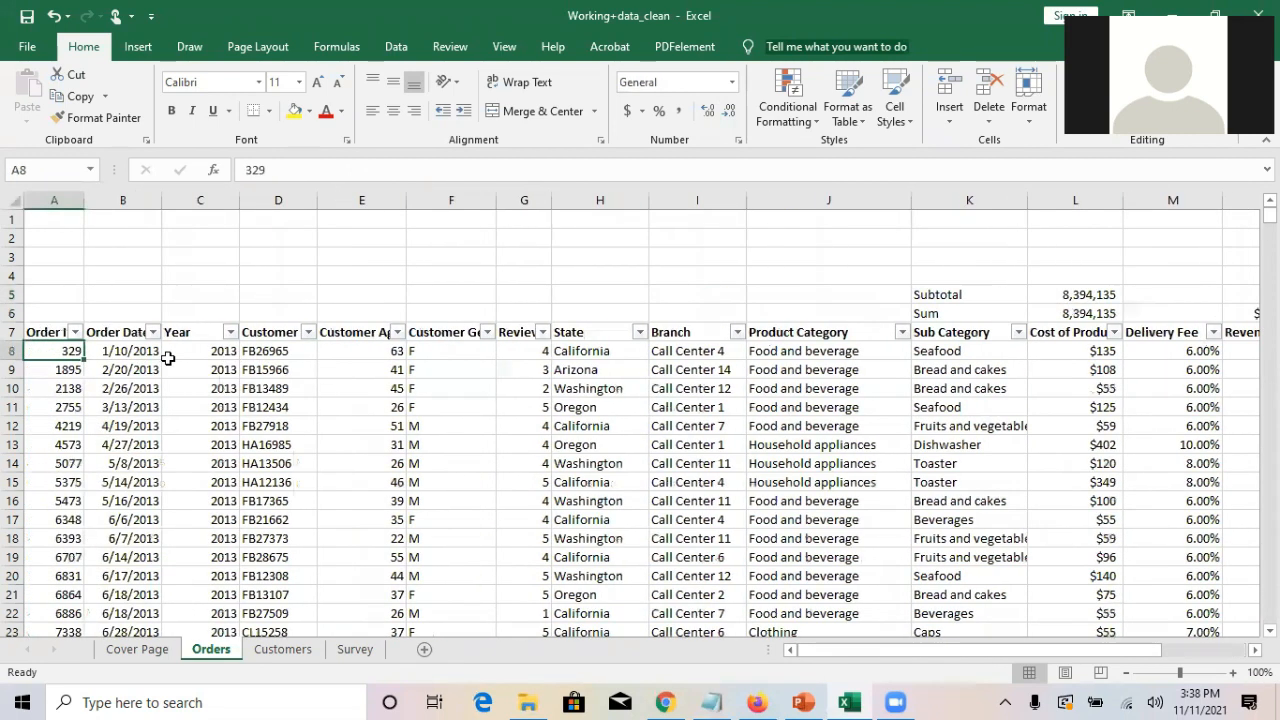
pyautogui.press('Right')
pyautogui.press('Right')
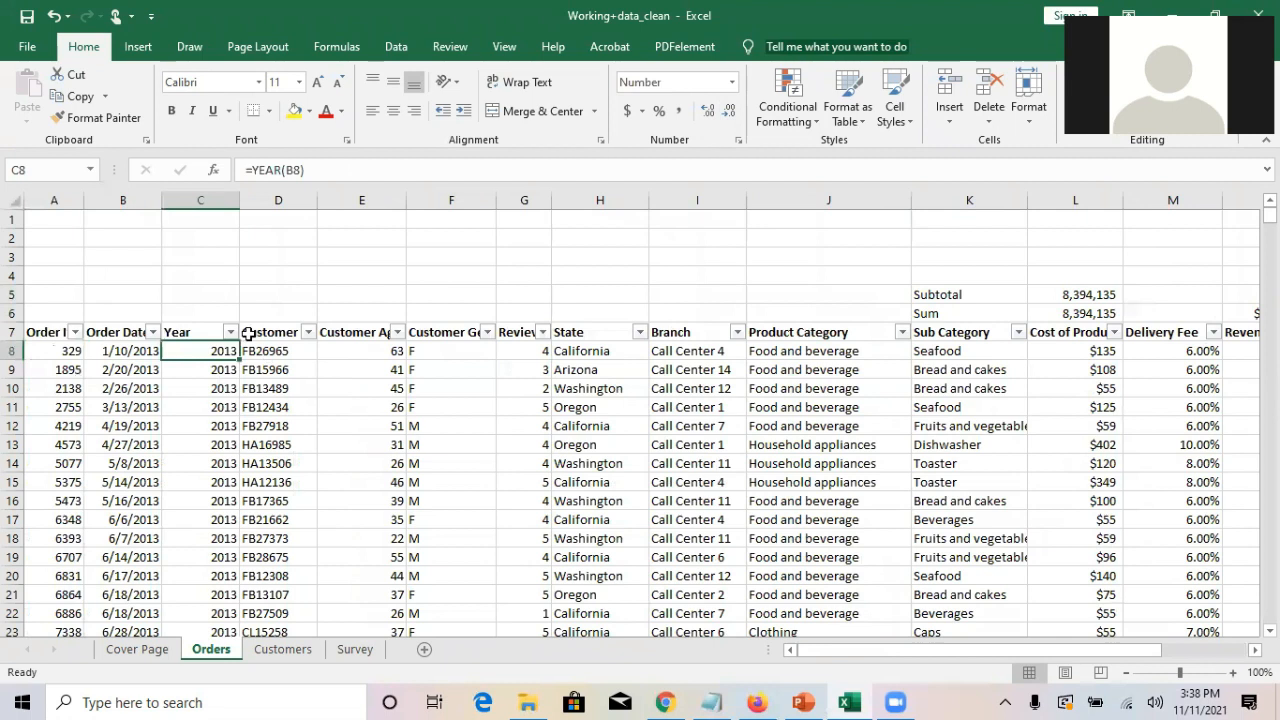
pyautogui.click(231, 333)
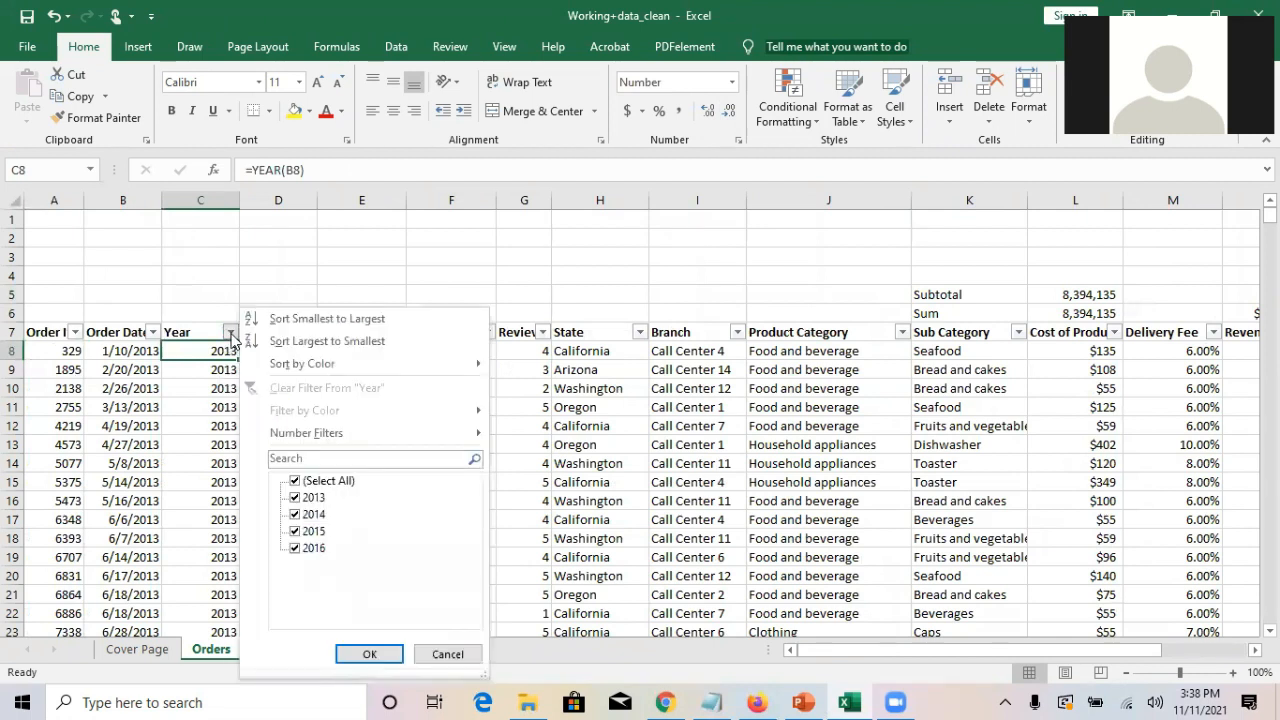
pyautogui.click(294, 481)
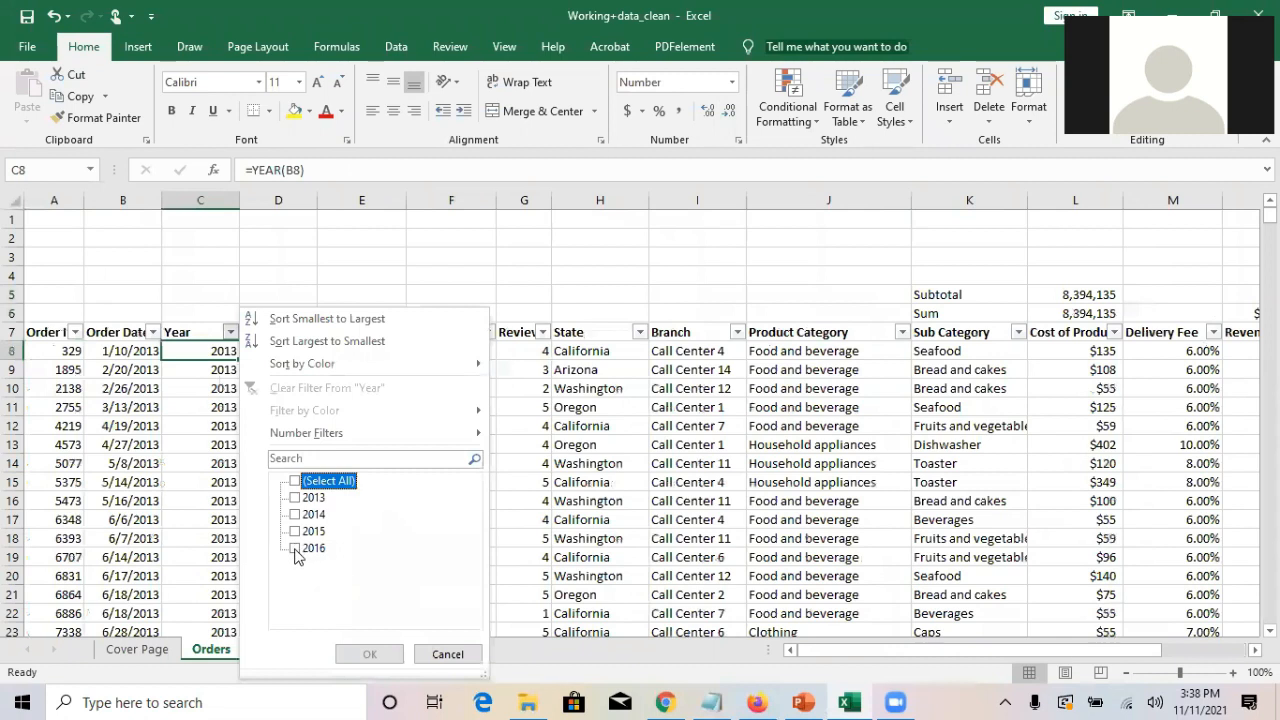
pyautogui.click(295, 548)
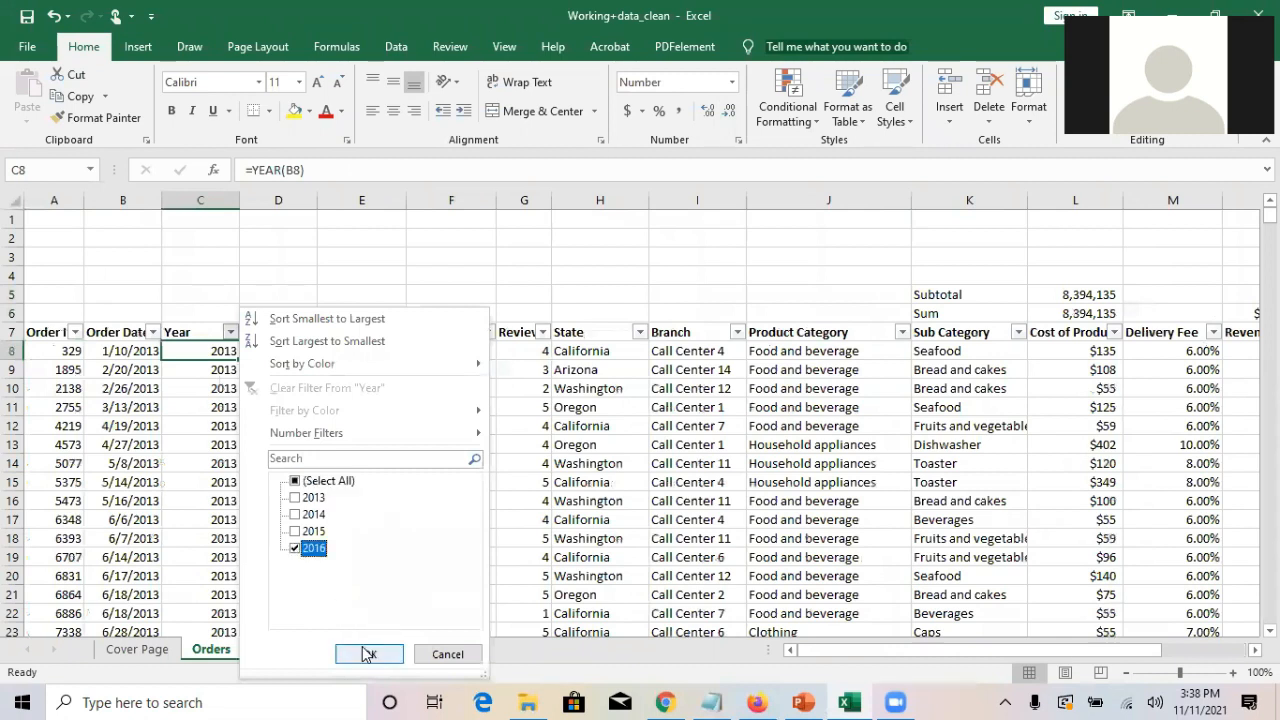
pyautogui.click(368, 654)
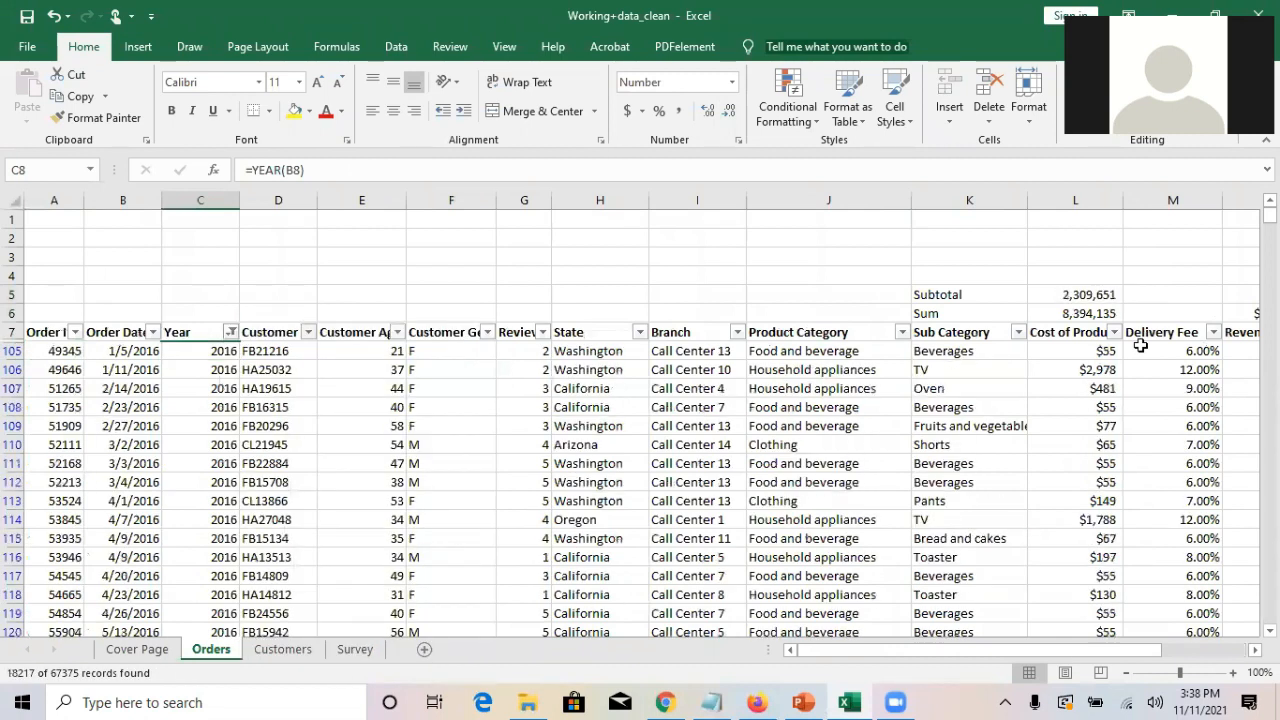
# - Compare the SUBTOTAL in L5 with the SUM in L6 under the 2016 filter
pyautogui.click(1072, 300)
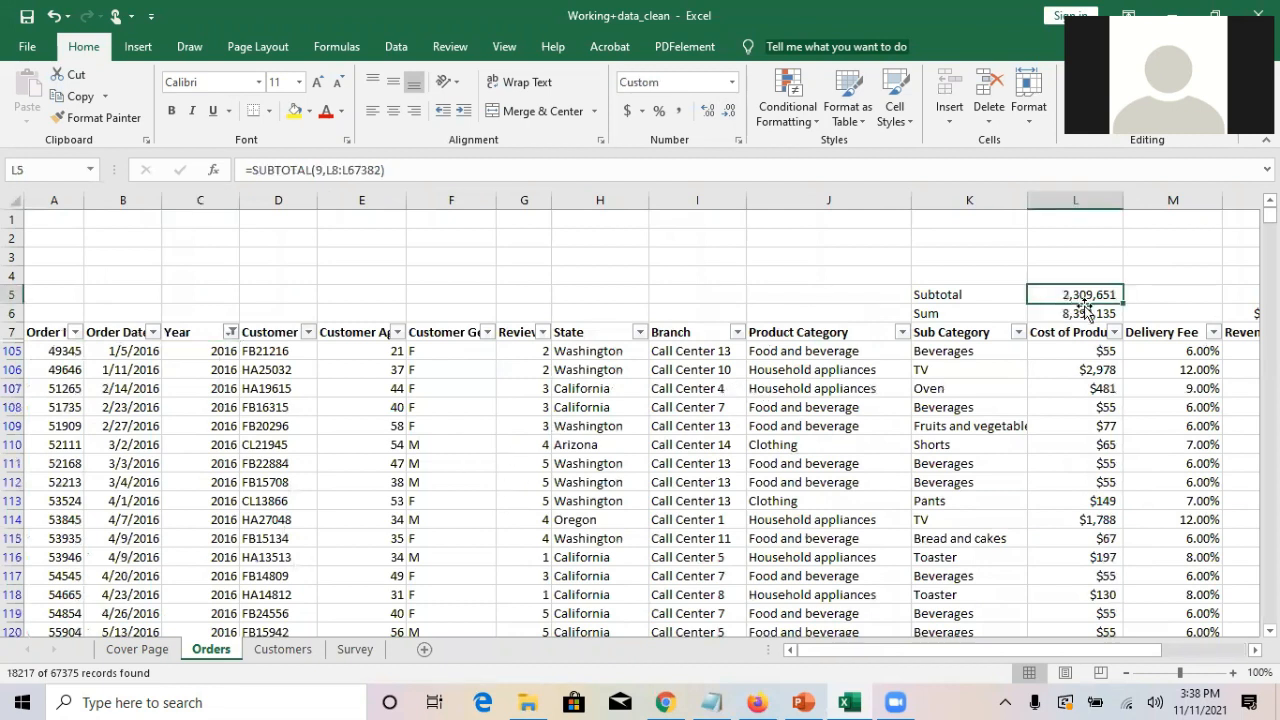
pyautogui.click(207, 358)
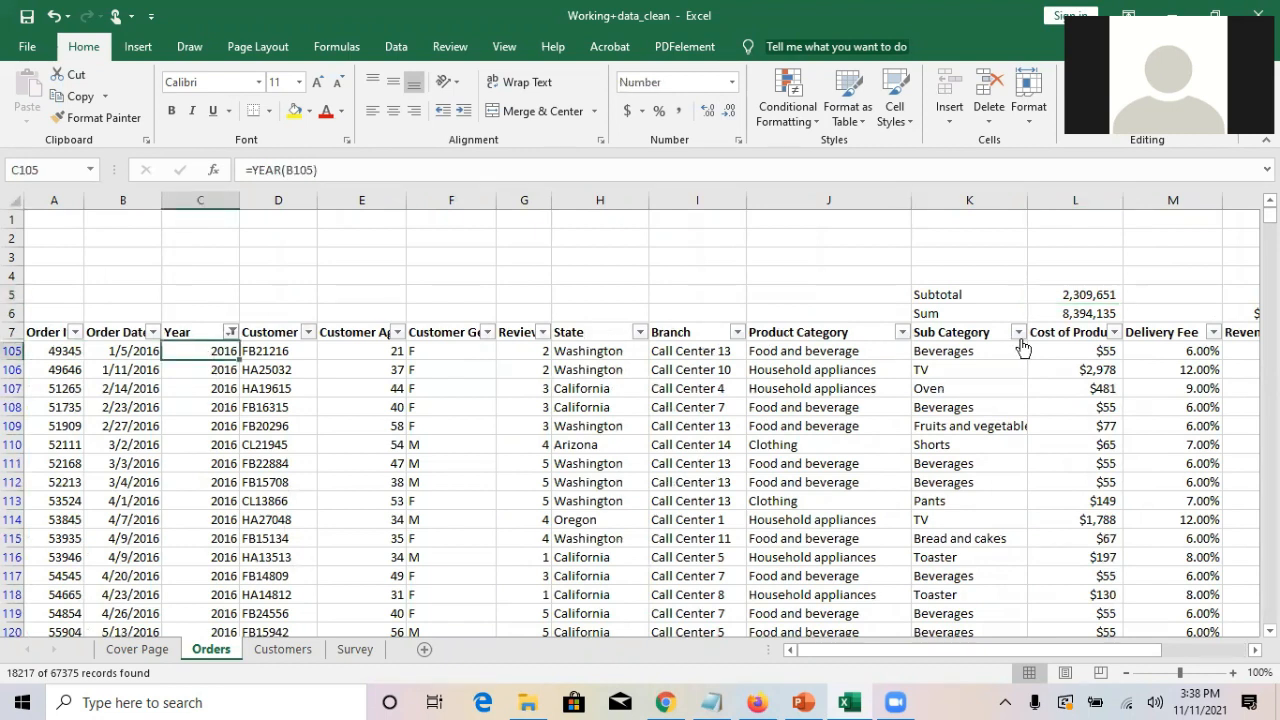
pyautogui.click(1108, 312)
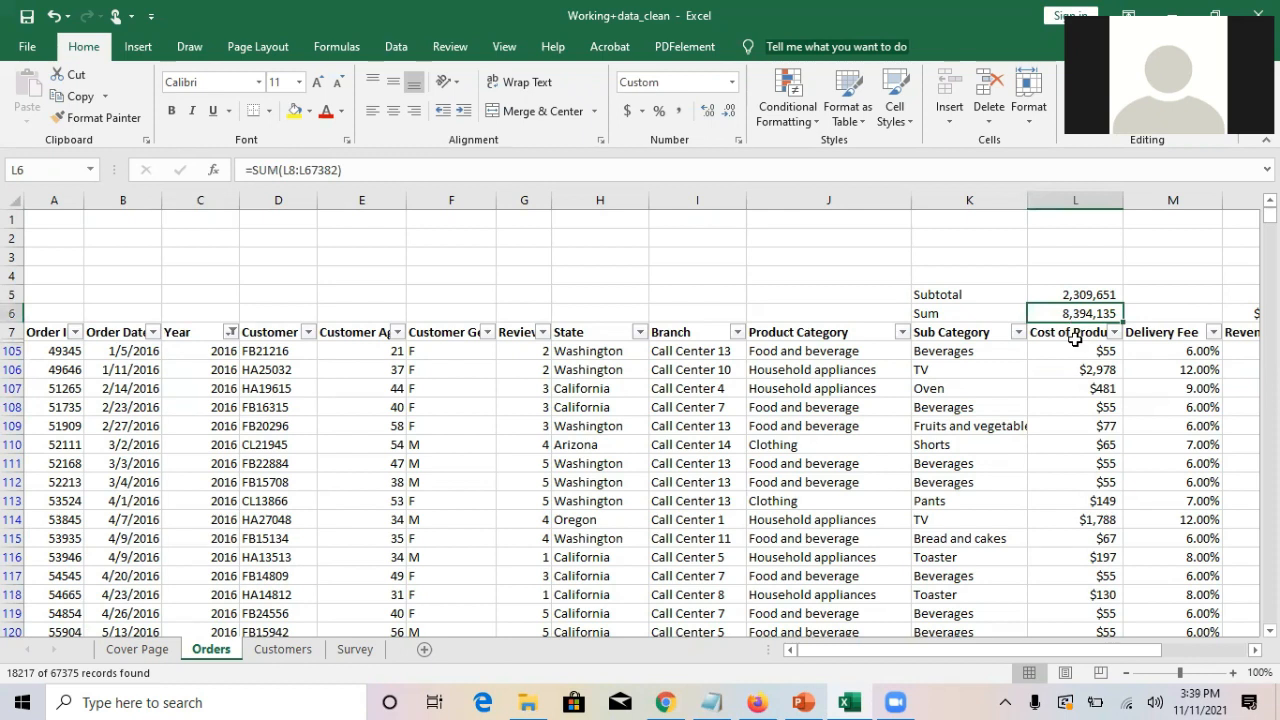
pyautogui.click(1048, 293)
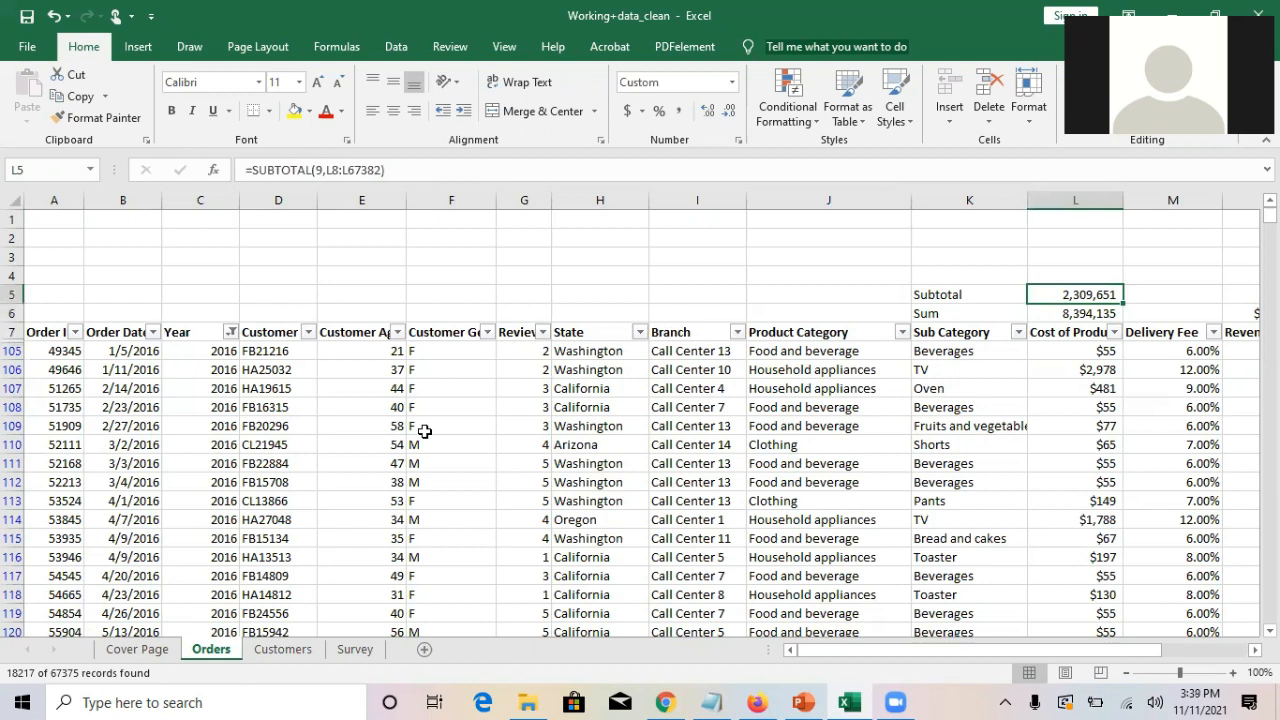
pyautogui.press('Down')
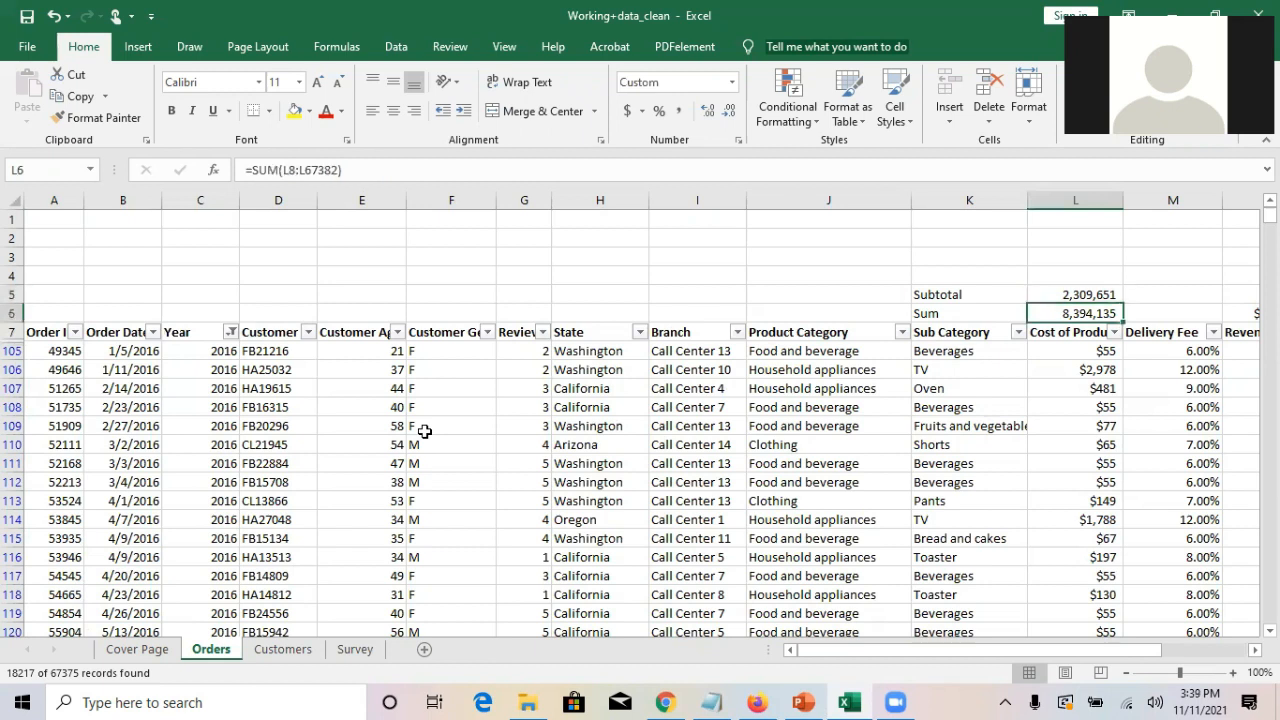
pyautogui.press('Up')
pyautogui.press('Down')
pyautogui.press('Up')
pyautogui.press('Up')
pyautogui.press('Down')
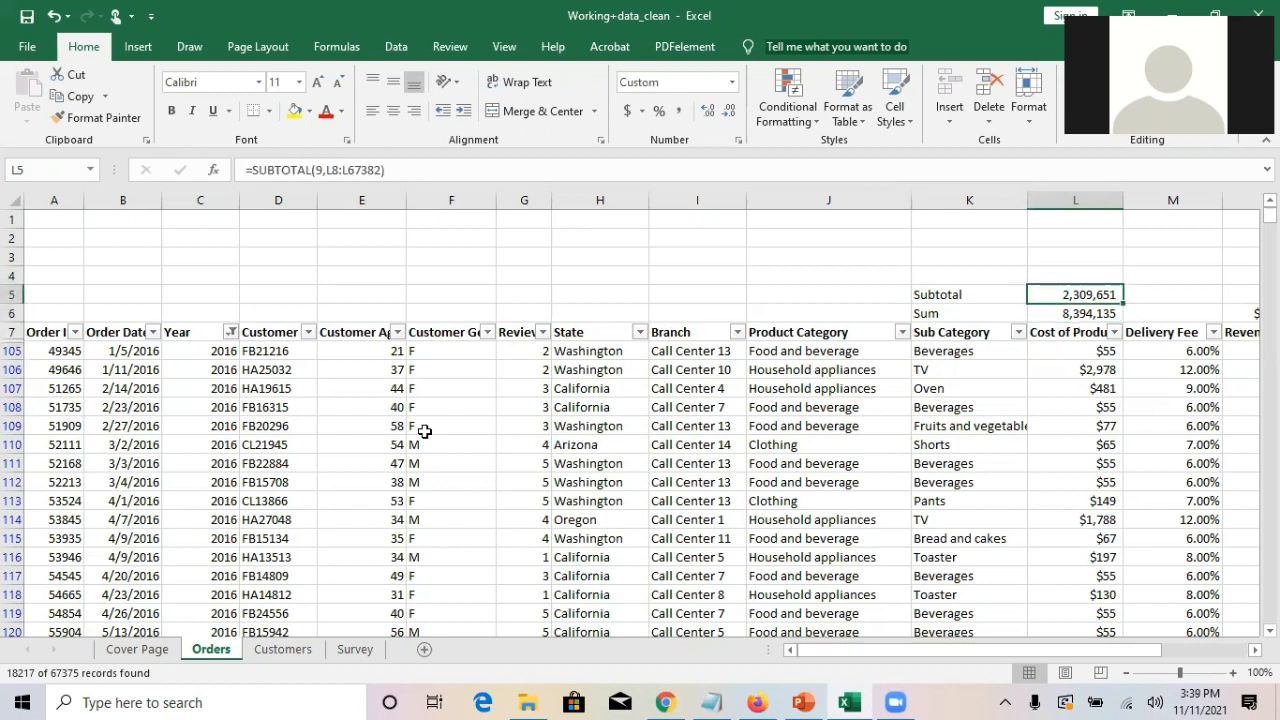
# - Copy the SUBTOTAL formula from L5 into N5 and O5 above Revenue and OPEX
pyautogui.hotkey('ctrl', 'c')
pyautogui.press('Right')
pyautogui.press('Right')
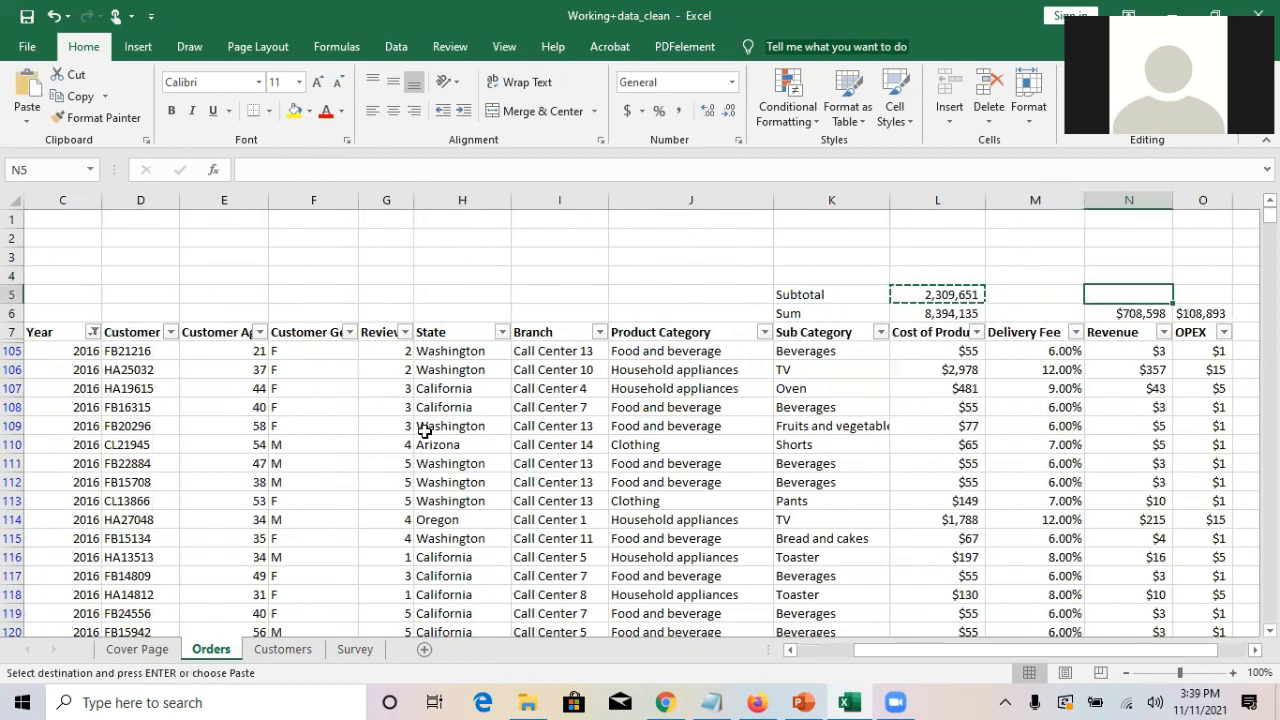
pyautogui.hotkey('ctrl', 'v')
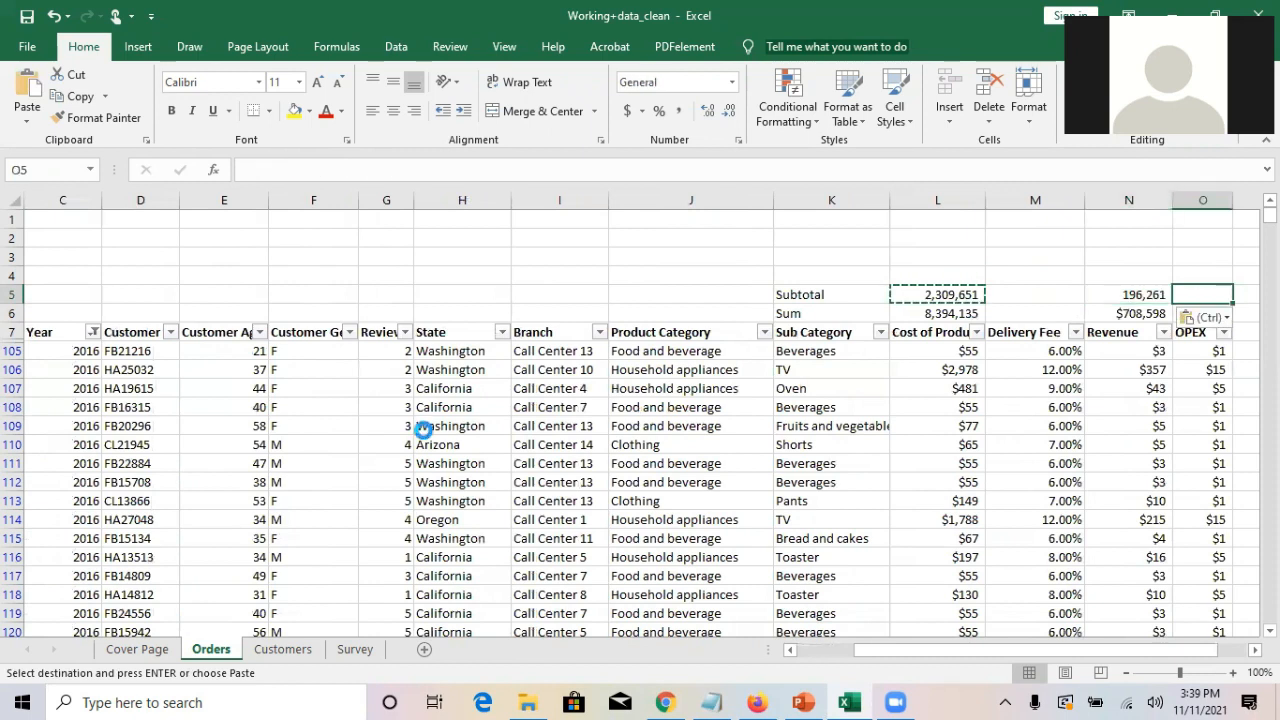
pyautogui.press('Right')
pyautogui.hotkey('ctrl', 'v')
# - Format the Revenue and OPEX sums in N6:O6 as numbers with thousands separators and no decimal places
pyautogui.press('Left')
pyautogui.press('Down')
pyautogui.hotkey('shift', 'Right')
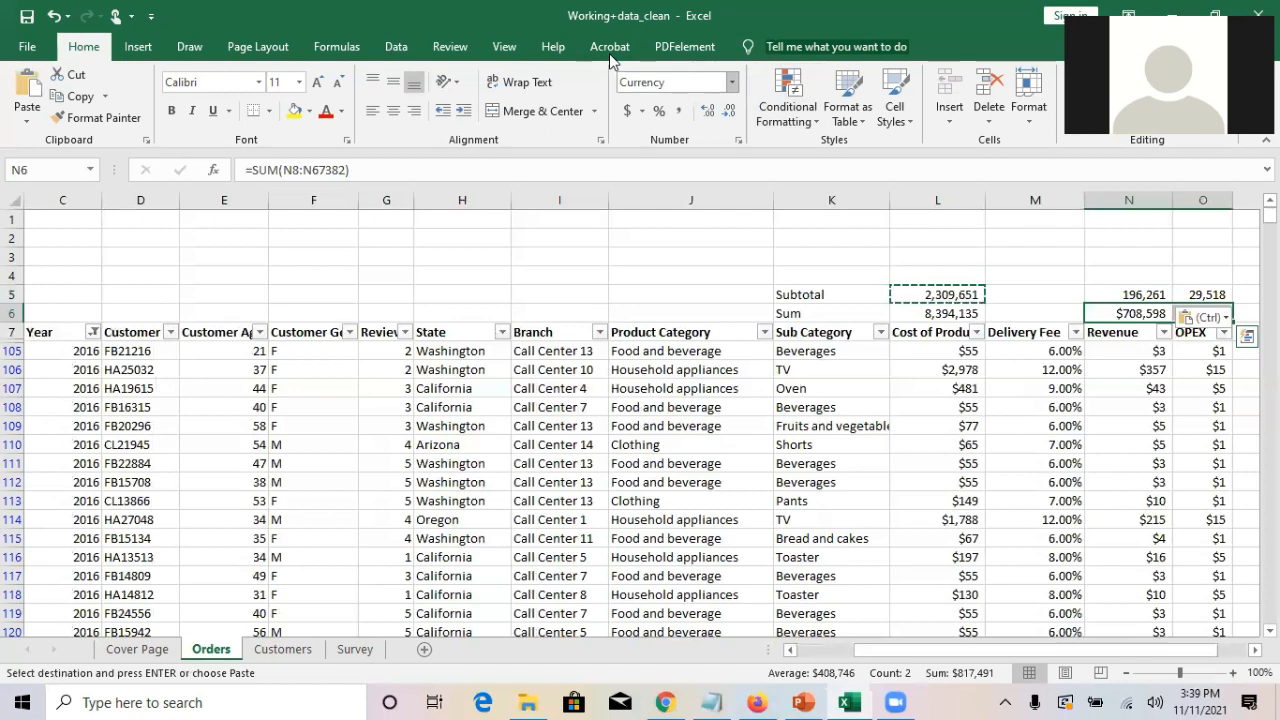
pyautogui.click(732, 82)
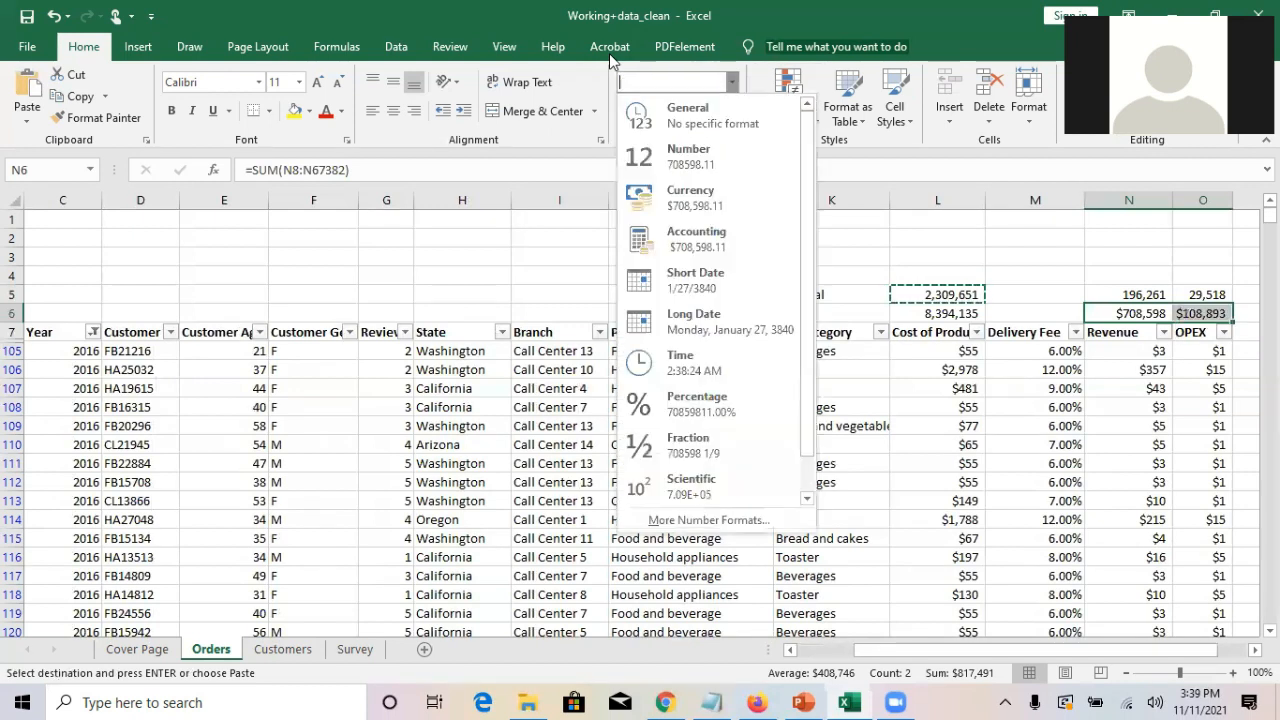
pyautogui.click(705, 160)
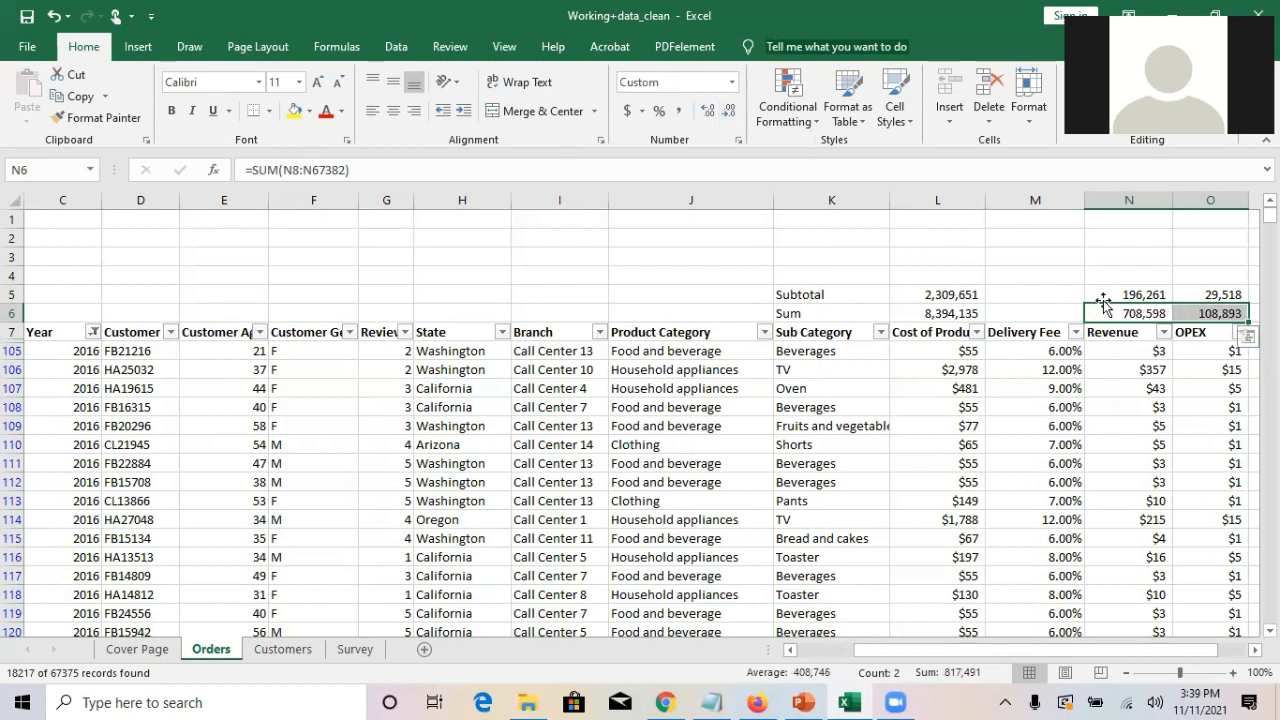
pyautogui.click(1076, 277)
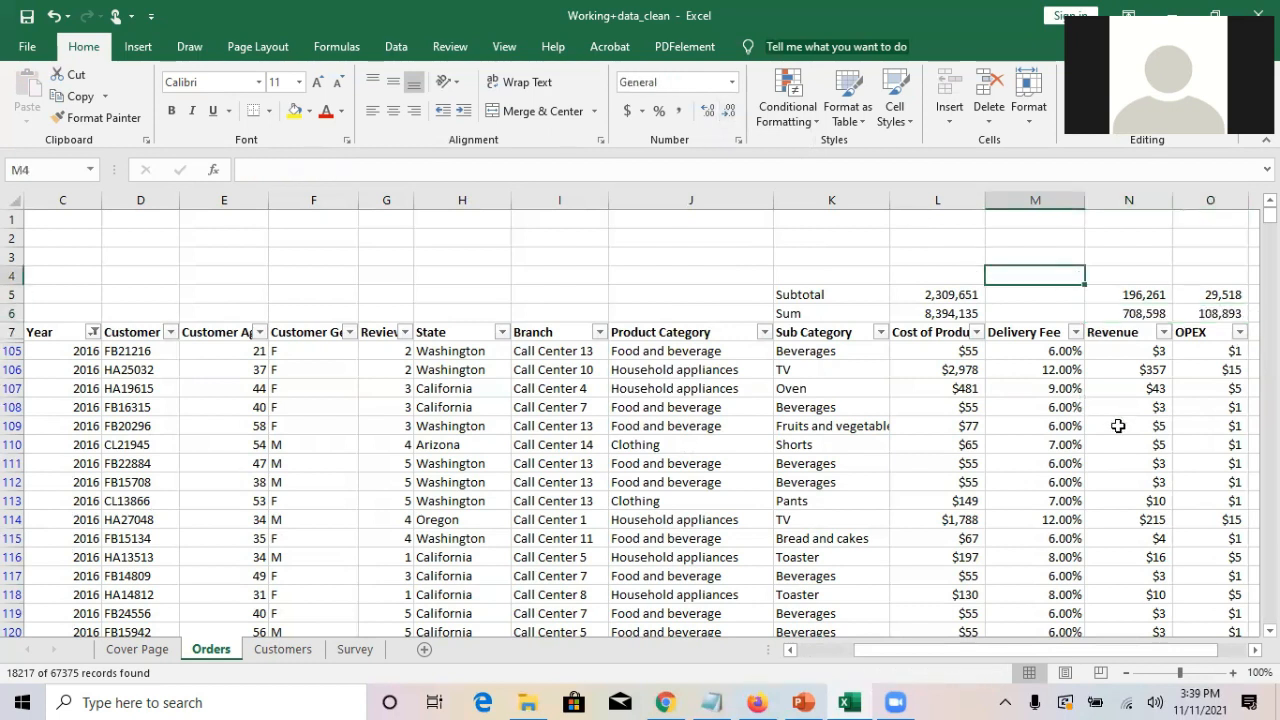
# - Compare the subtotals and sums above the Revenue and OPEX columns
pyautogui.press('Down')
pyautogui.press('Down')
pyautogui.press('Right')
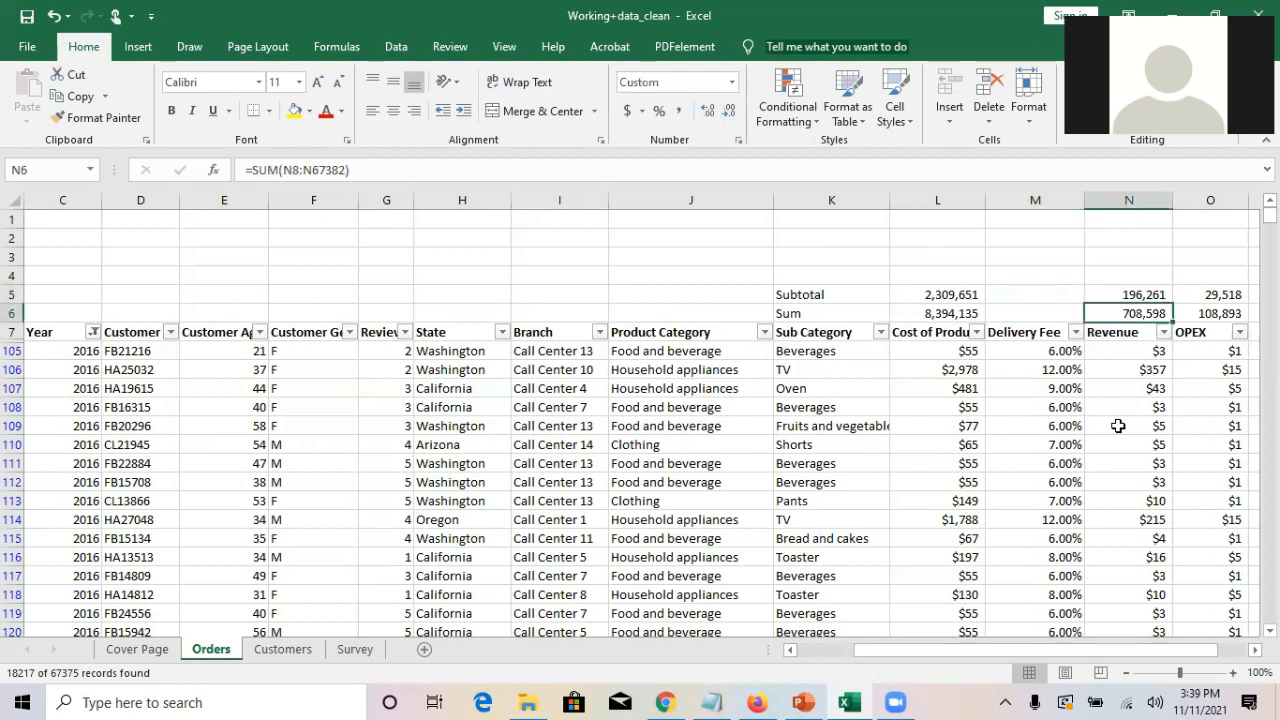
pyautogui.press('Up')
pyautogui.press('Right')
pyautogui.press('Down')
pyautogui.press('Up')
# - Enter the label Count in K4 above the Subtotal label
pyautogui.press('Up')
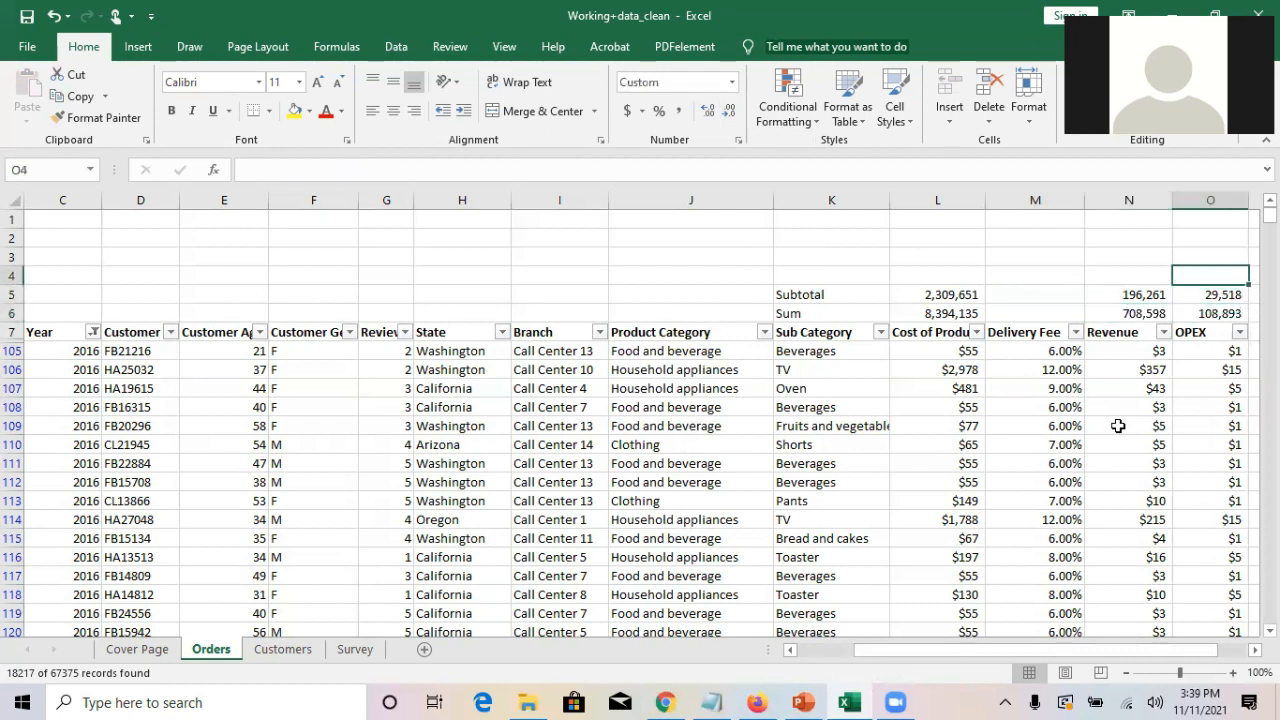
pyautogui.press('Left')
pyautogui.press('Left')
pyautogui.press('Left')
pyautogui.press('Left')
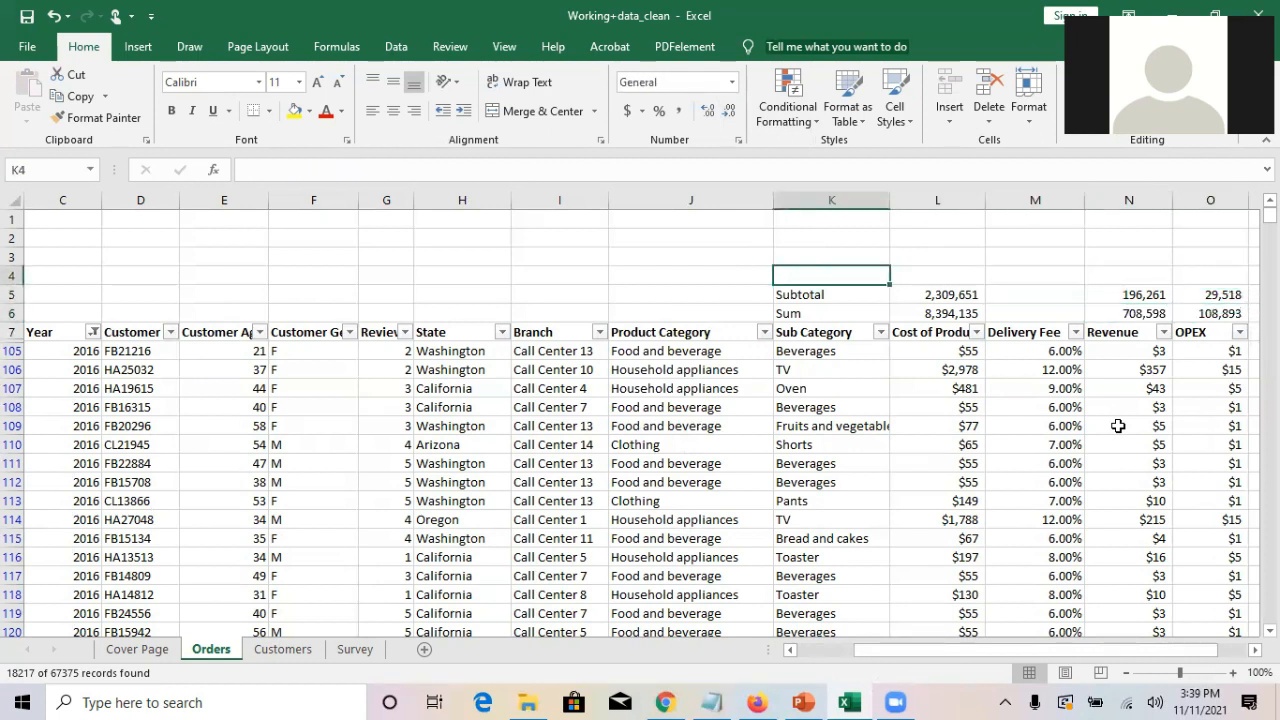
pyautogui.write('Count')
pyautogui.press('Return')
pyautogui.press('Up')
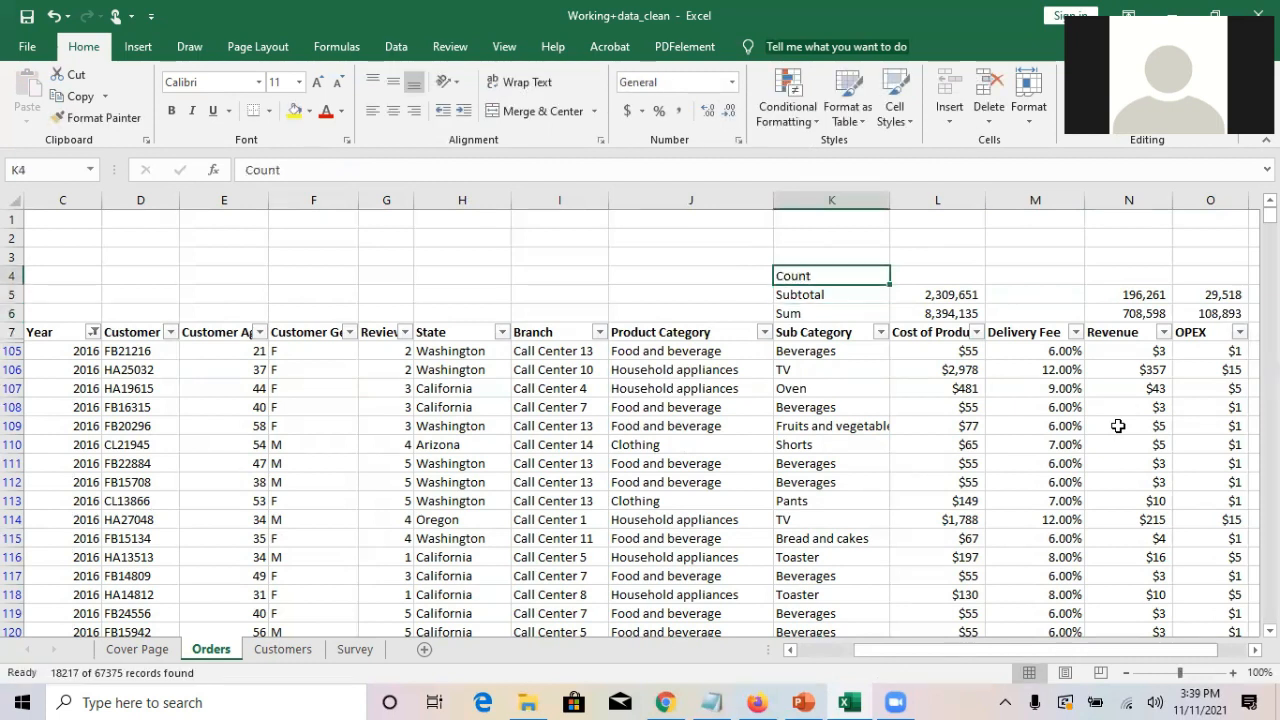
# - Enter =COUNT(L105:L67382) in L4 to count the Cost of Product values
pyautogui.press('Right')
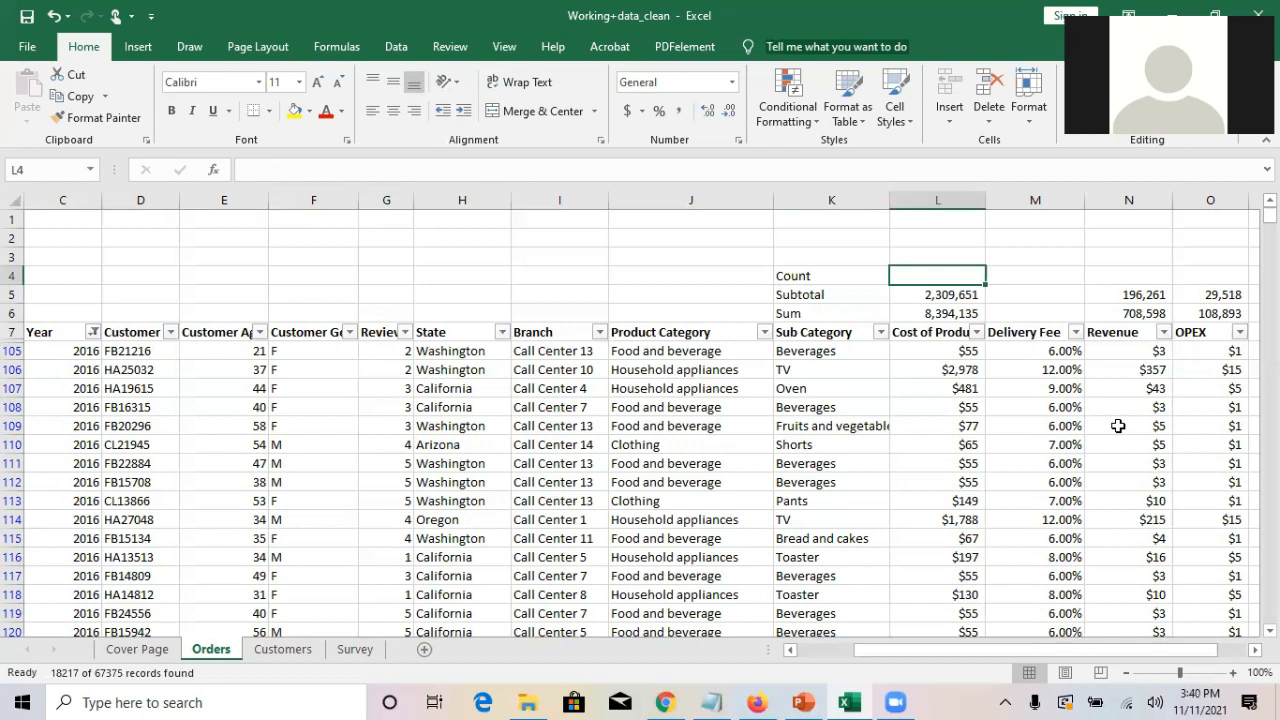
pyautogui.press('Left')
pyautogui.press('Left')
pyautogui.press('Right')
pyautogui.press('Right')
pyautogui.press('Down')
pyautogui.press('Up')
pyautogui.press('Down')
pyautogui.press('Up')
pyautogui.write('=coun')
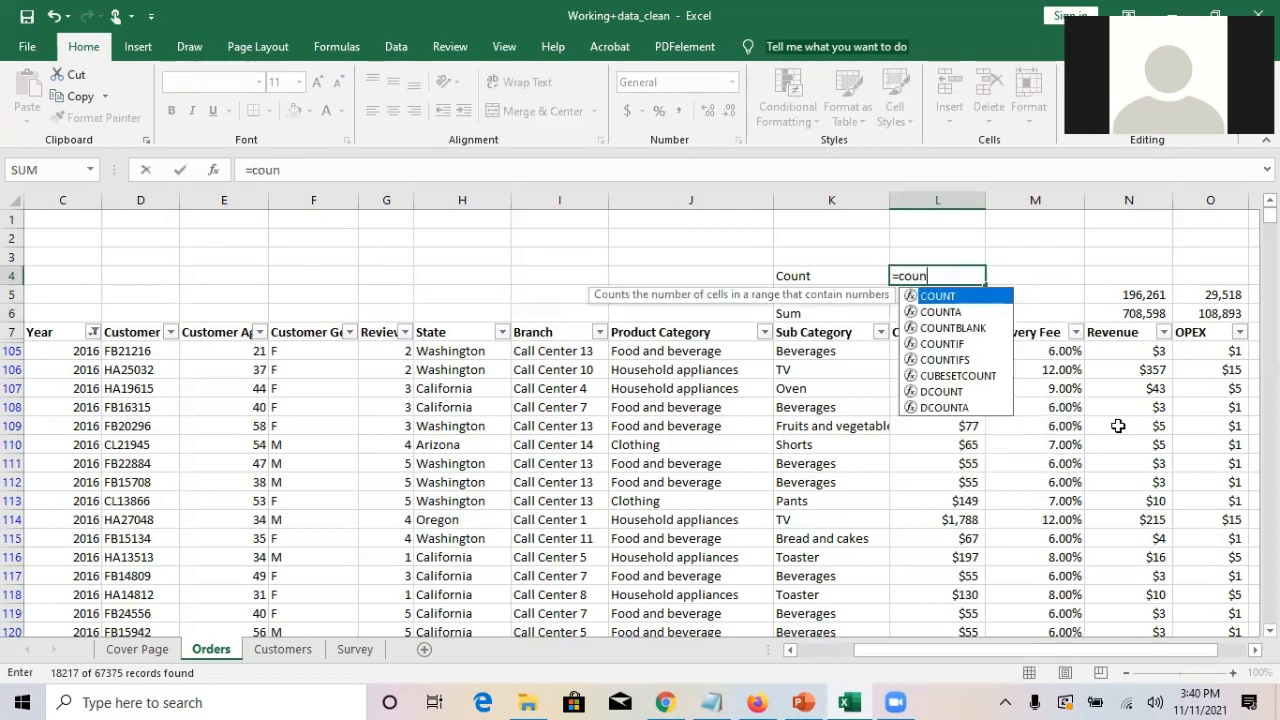
pyautogui.write('t(')
pyautogui.press('Down')
pyautogui.press('Down')
pyautogui.press('Down')
pyautogui.press('Down')
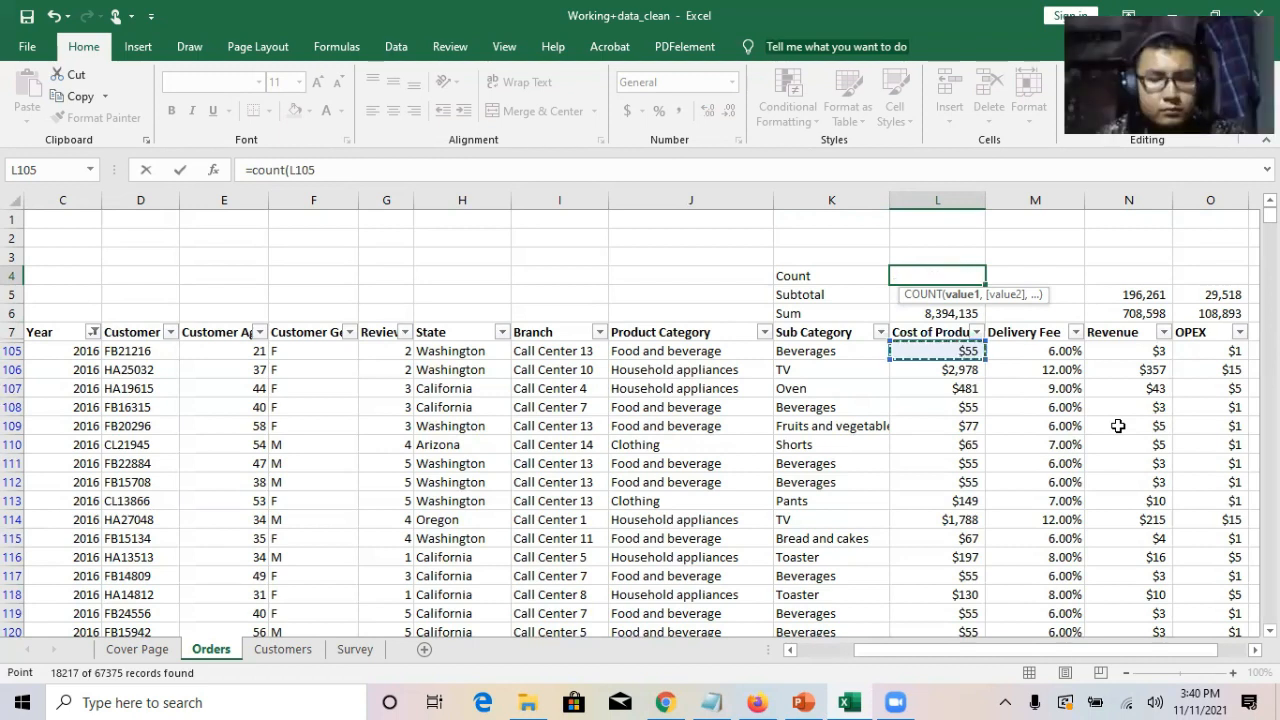
pyautogui.hotkey('ctrl', 'shift', 'End')
pyautogui.hotkey('shift', 'Left')
pyautogui.hotkey('shift', 'Left')
pyautogui.hotkey('shift', 'Left')
pyautogui.hotkey('shift', 'Left')
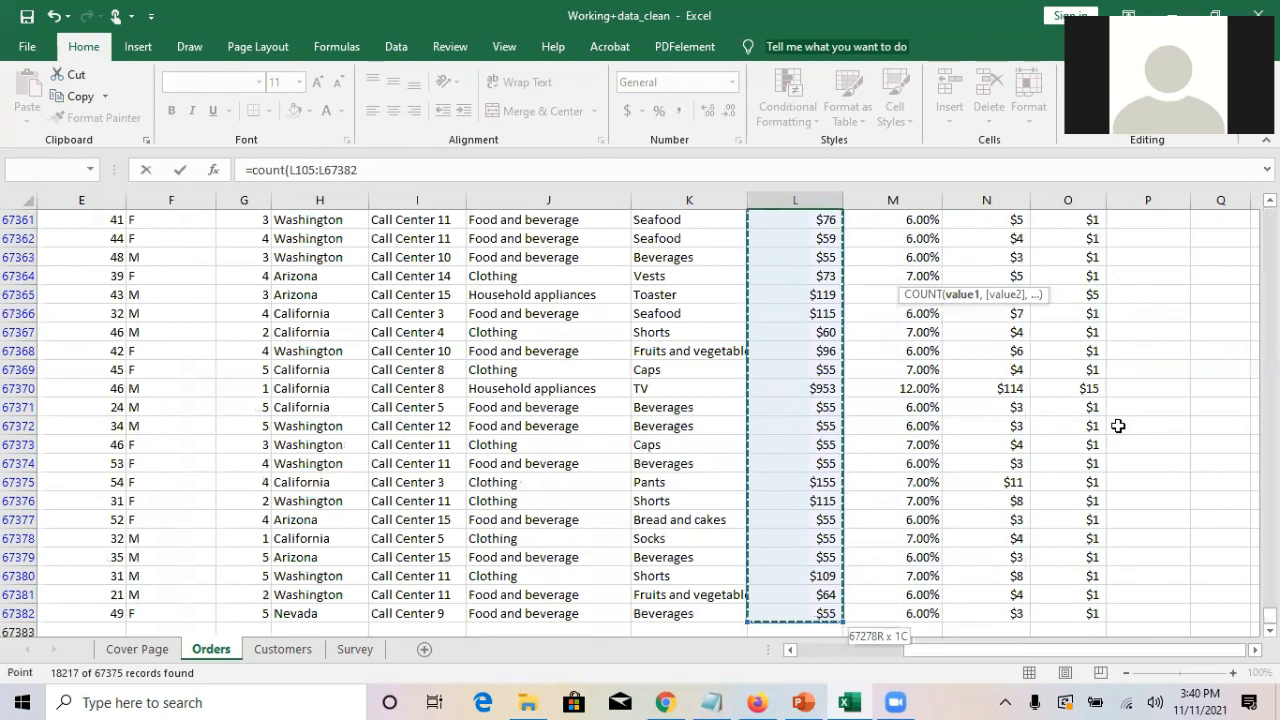
pyautogui.write(')')
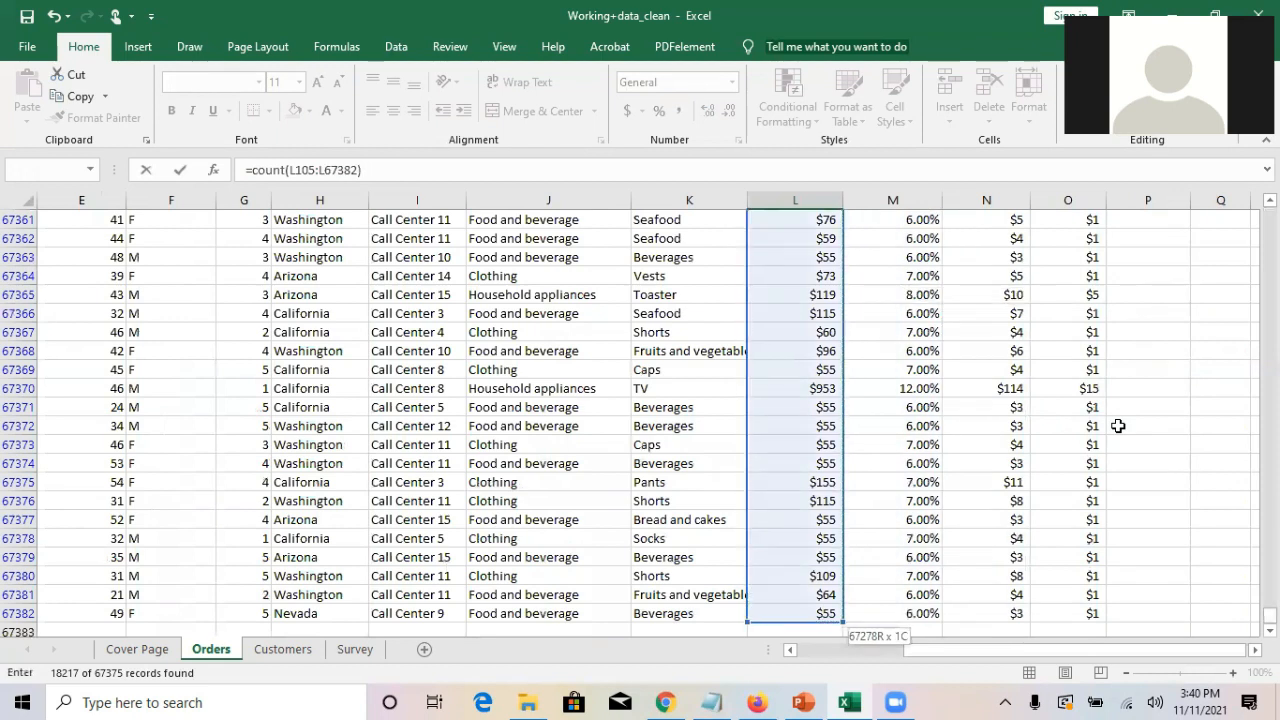
pyautogui.press('Return')
pyautogui.press('Up')
pyautogui.press('Up')
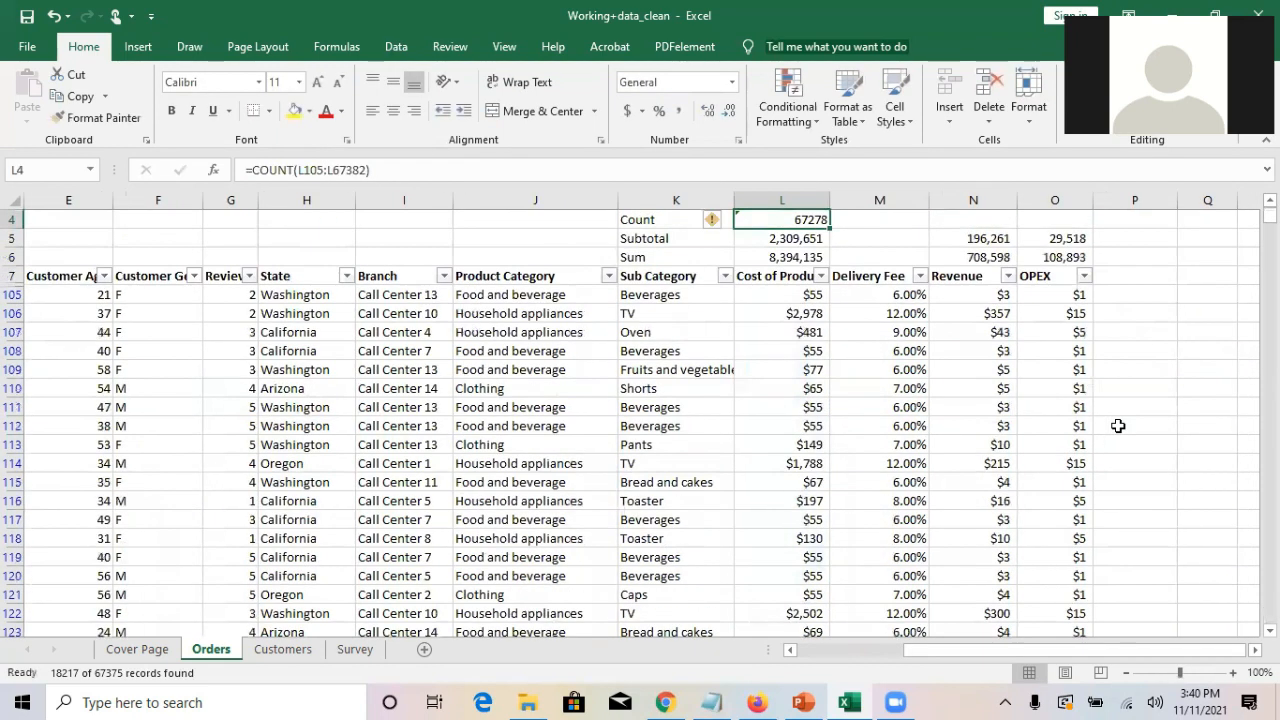
# - Format the count in L4 with a thousands separator and no decimal places
pyautogui.press('Down')
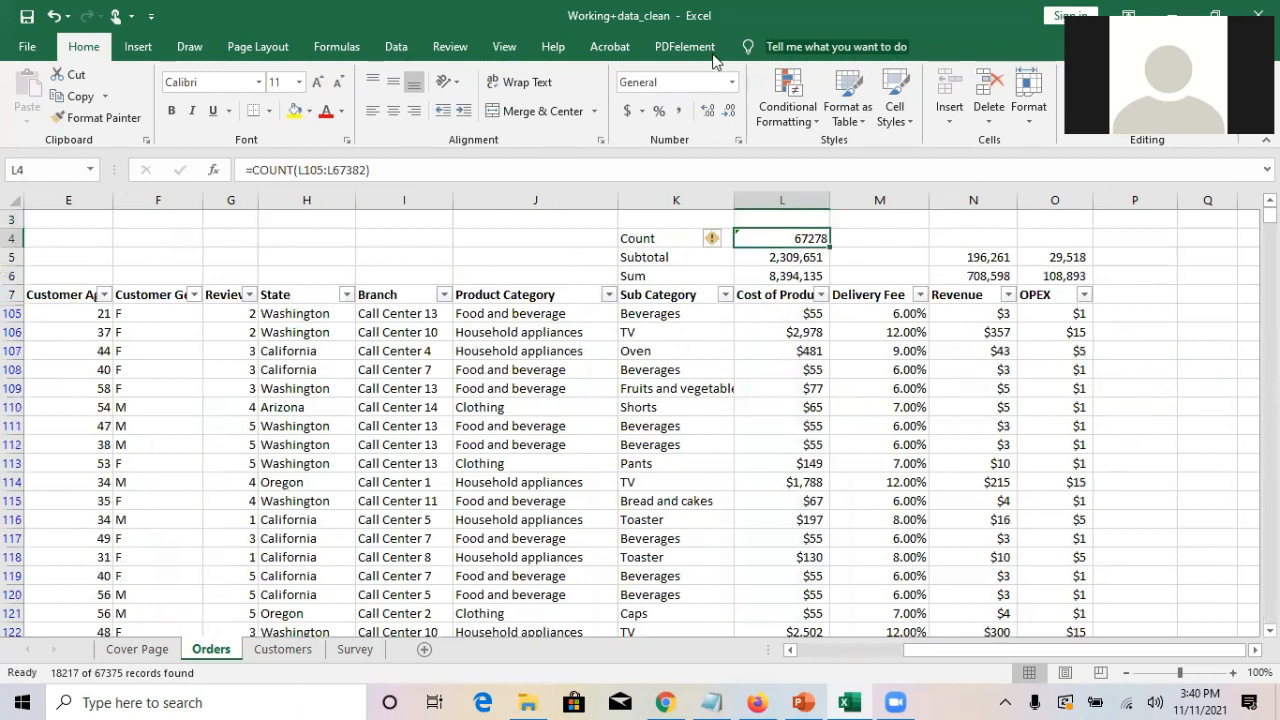
pyautogui.click(679, 111)
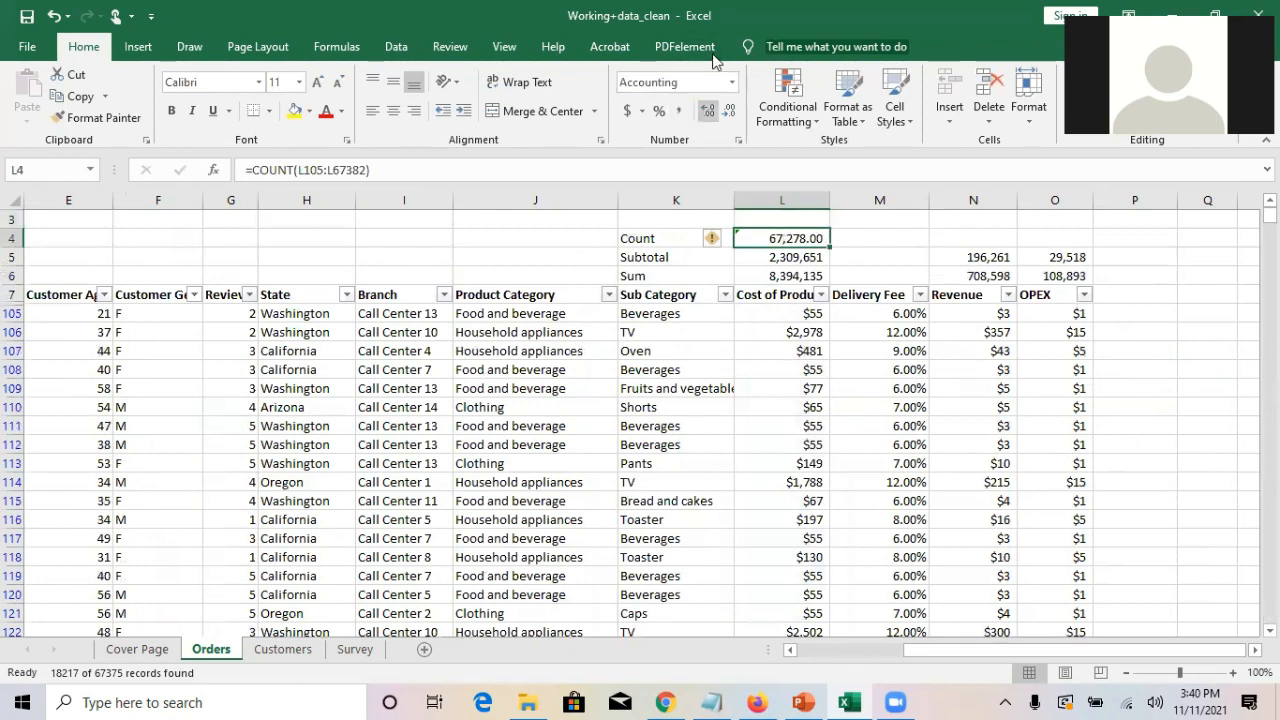
pyautogui.doubleClick(729, 111)
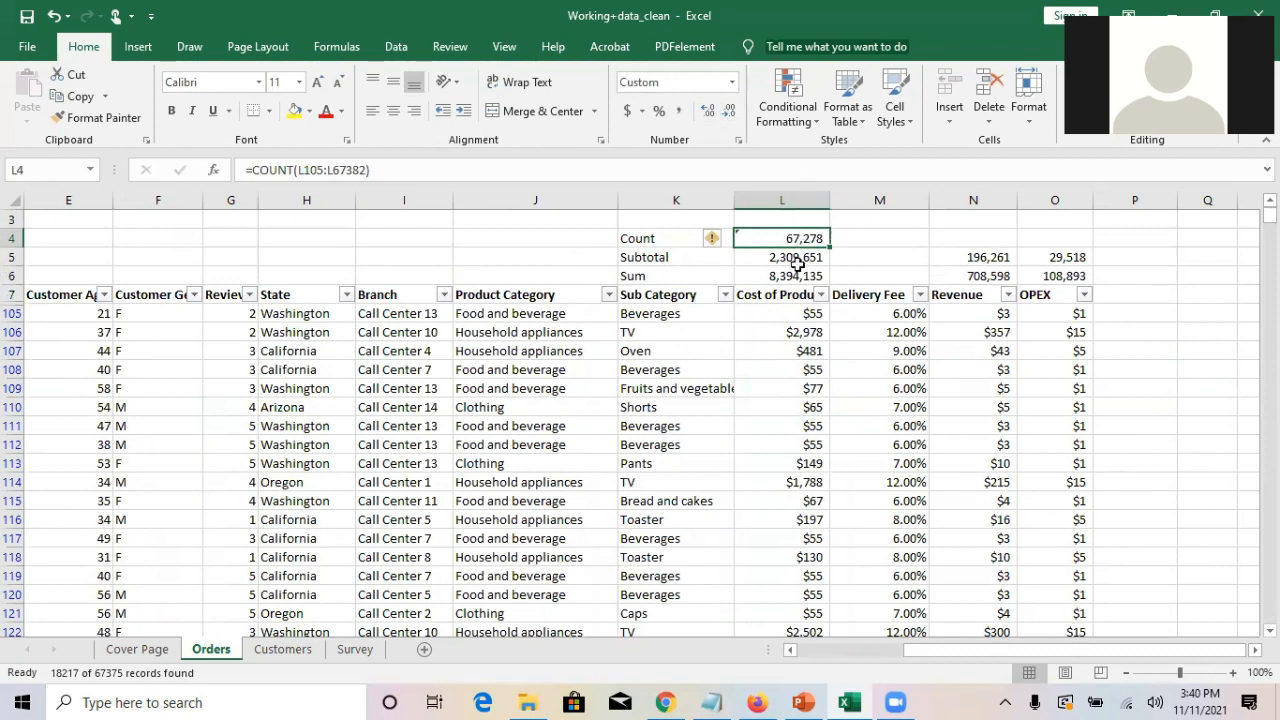
# - Enter the label Subtotal in K3 above the Count label
pyautogui.click(674, 221)
pyautogui.write('Subtotal')
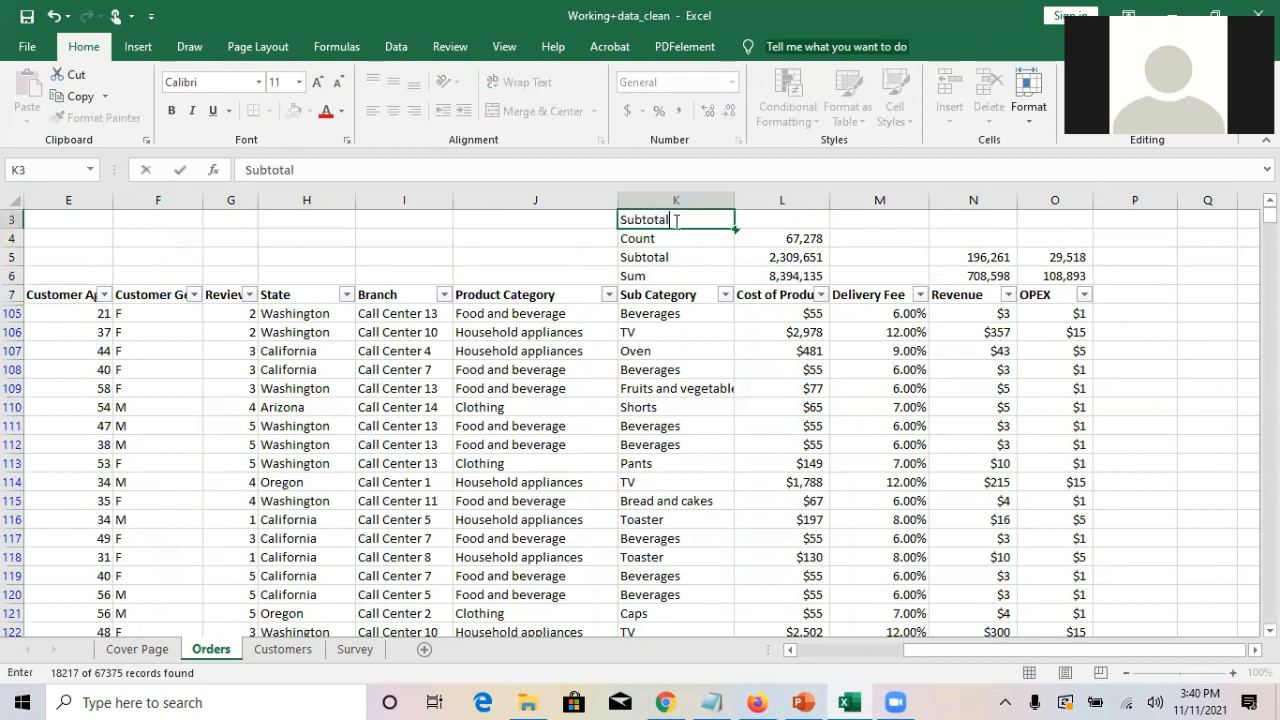
pyautogui.press('Return')
# - Enter =SUBTOTAL(2,L105:L67382) in L3, using the COUNT function option on the Cost of Product column
pyautogui.press('Up')
pyautogui.press('Right')
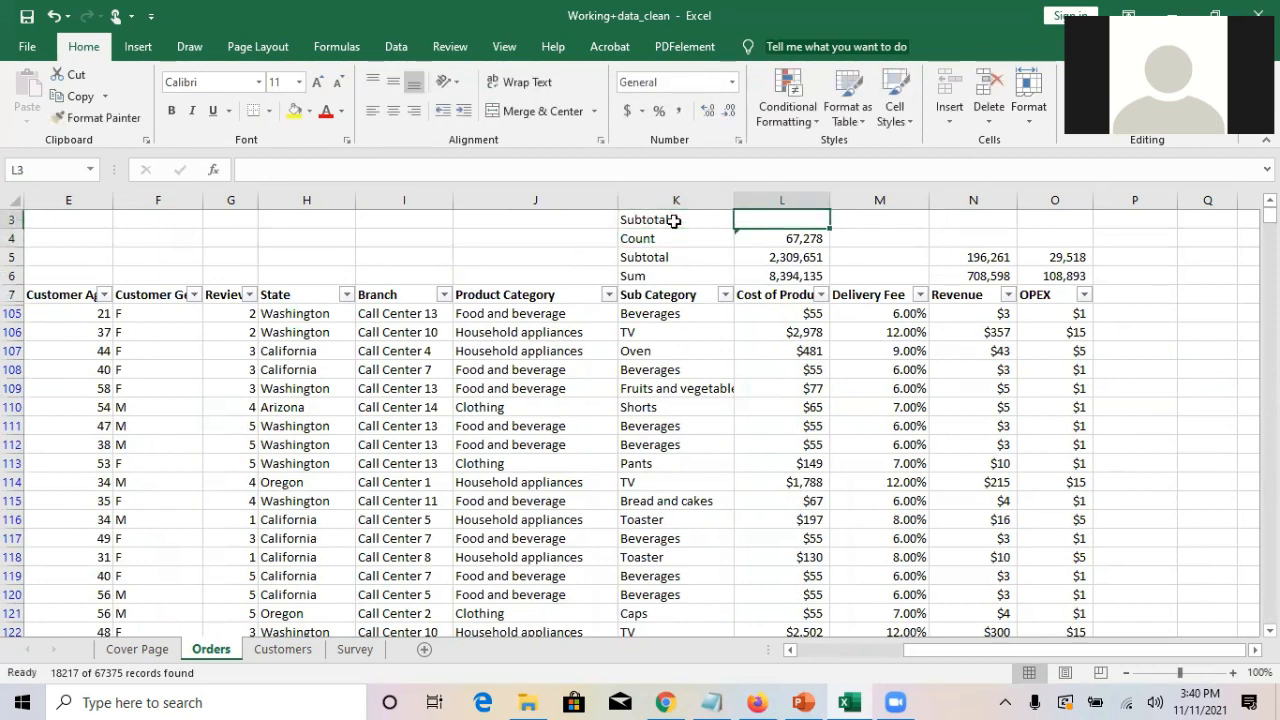
pyautogui.write('=subtotal')
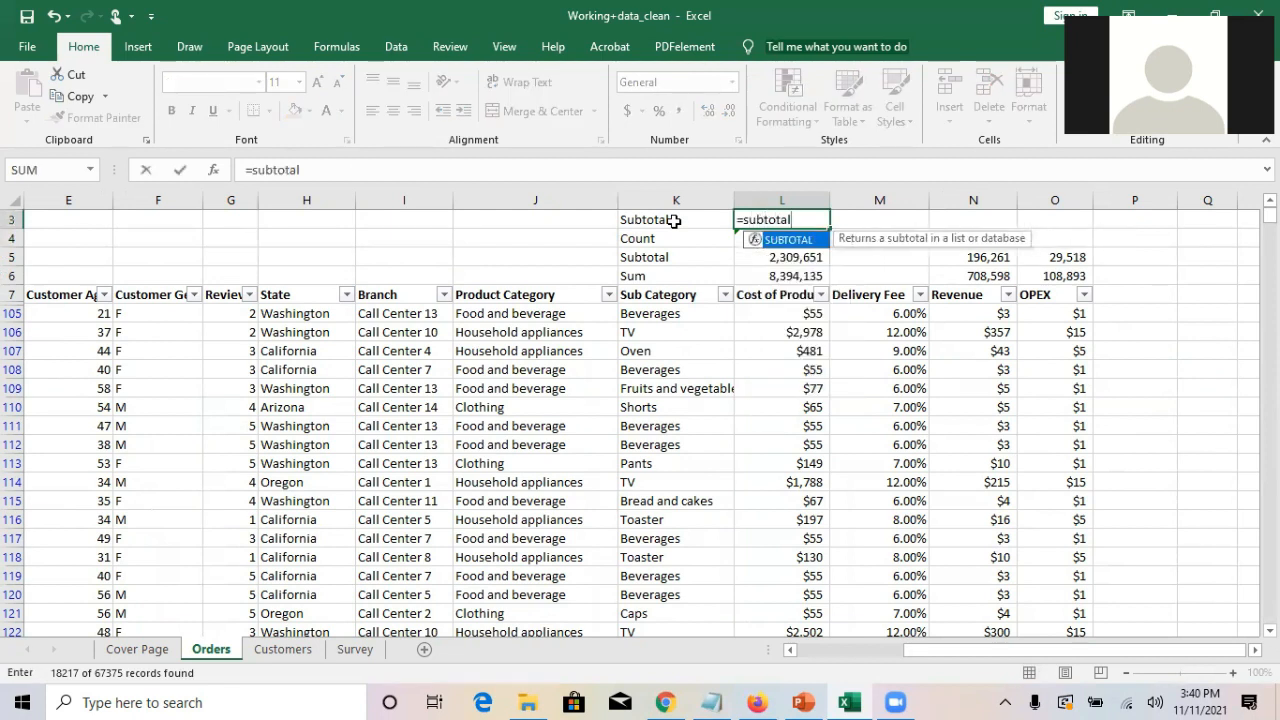
pyautogui.write('(')
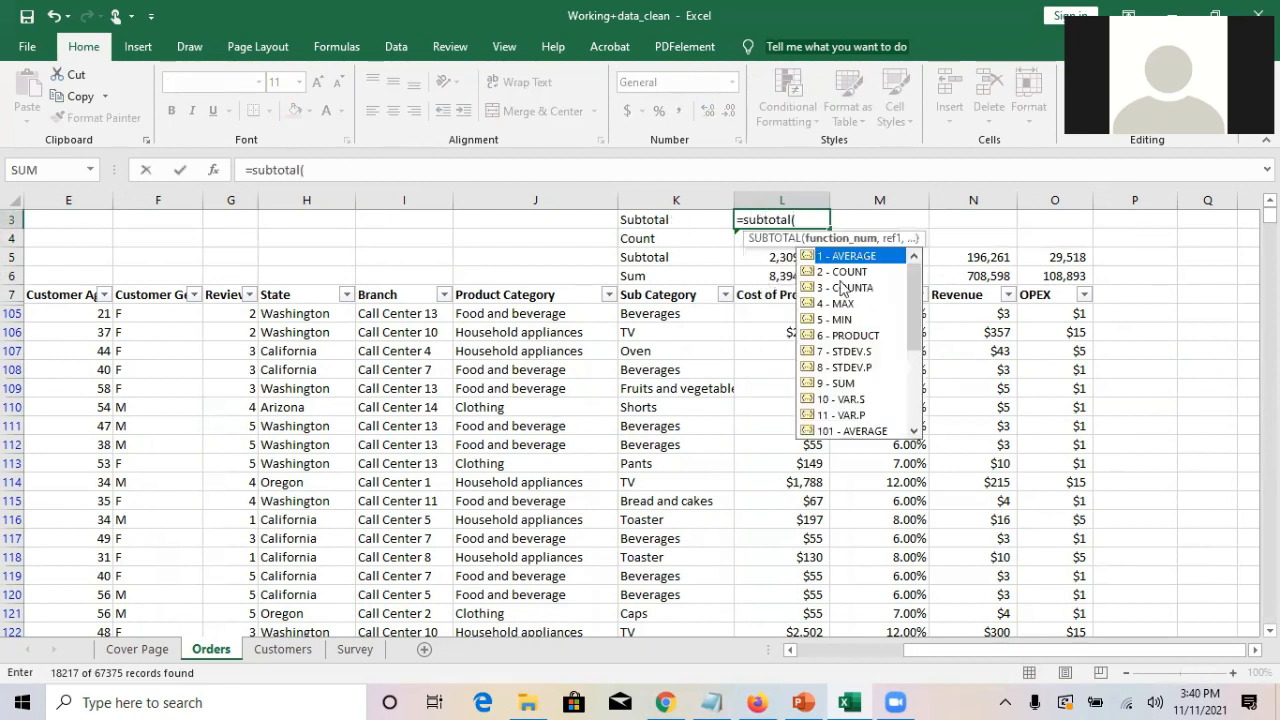
pyautogui.click(842, 273)
pyautogui.doubleClick(842, 272)
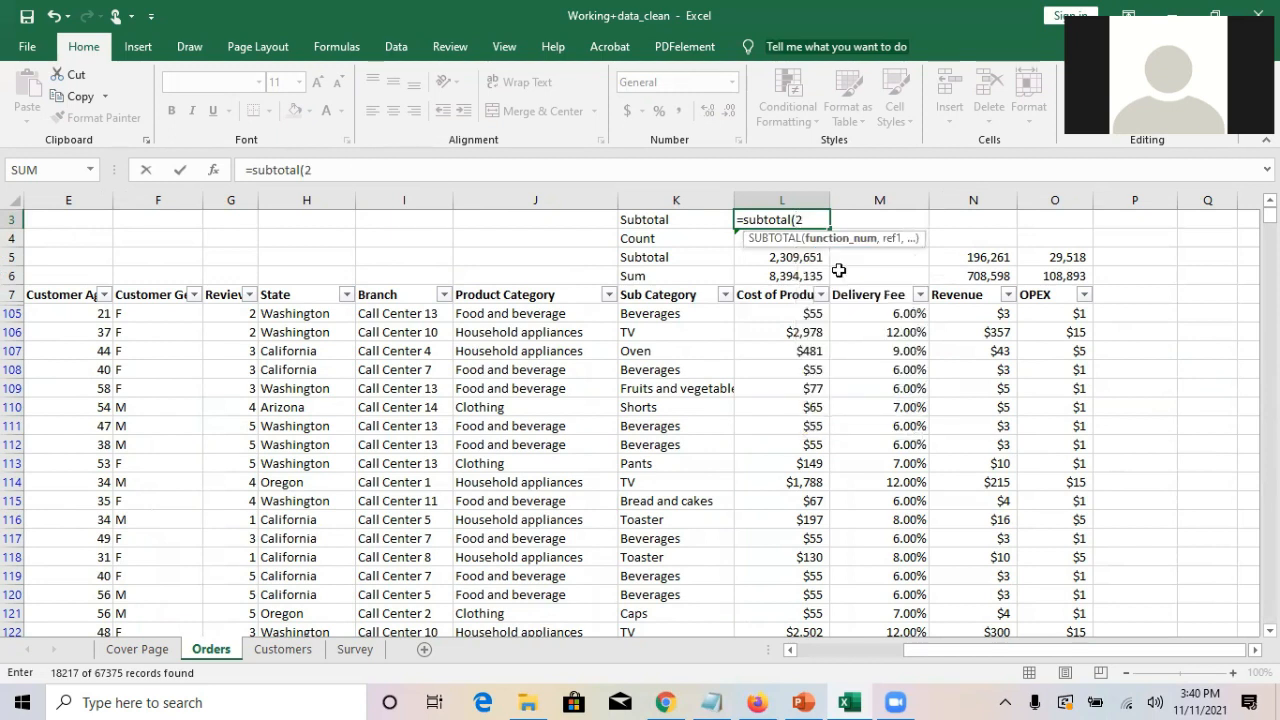
pyautogui.write(',')
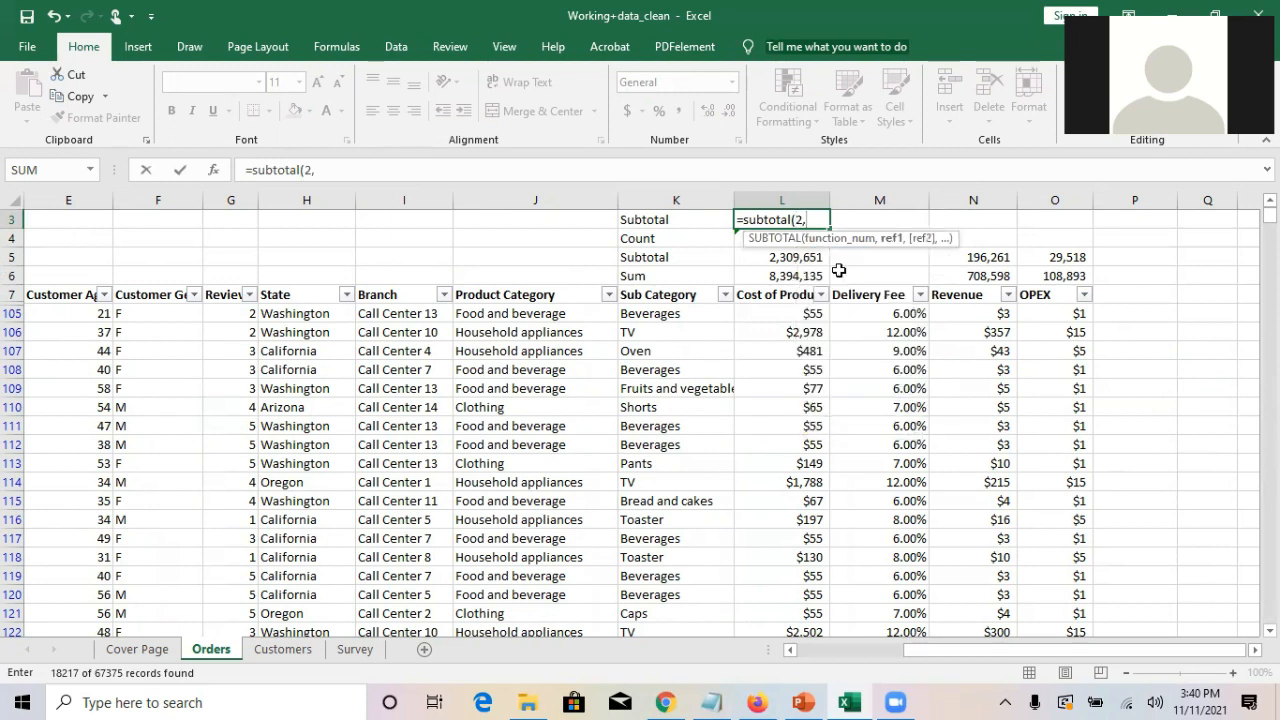
pyautogui.click(792, 315)
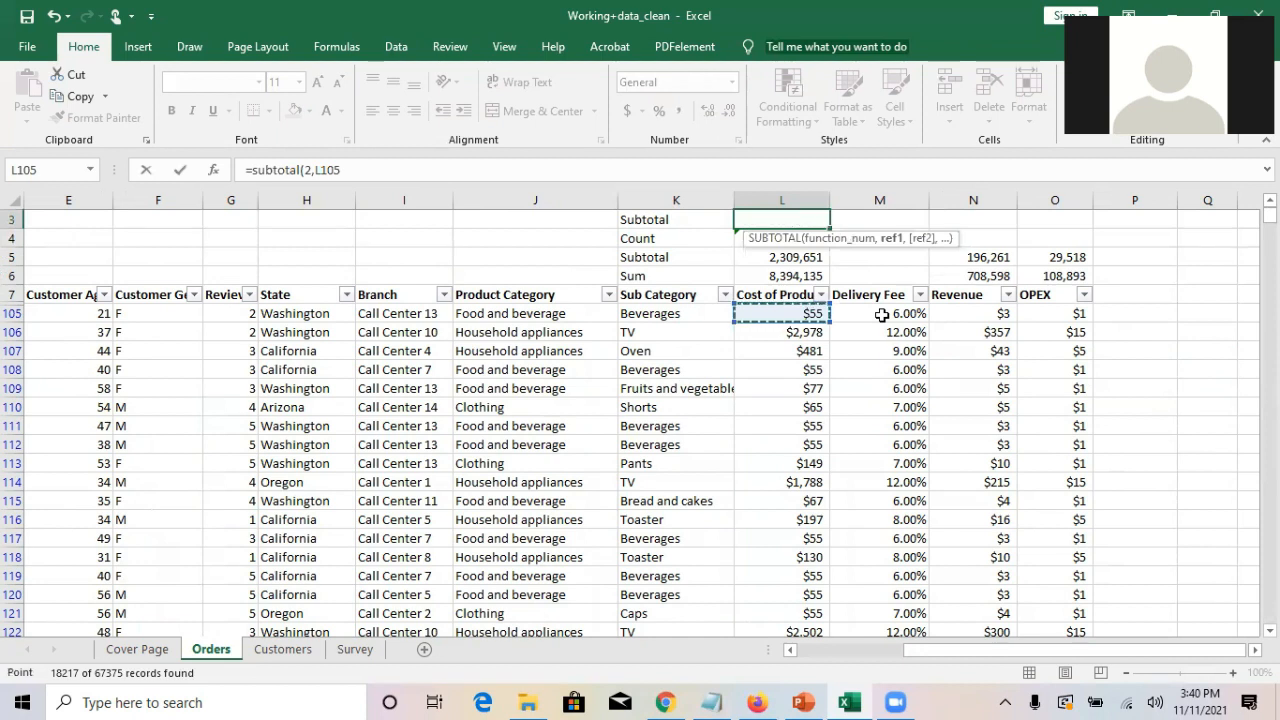
pyautogui.hotkey('ctrl', 'shift', 'End')
pyautogui.hotkey('shift', 'Left')
pyautogui.hotkey('shift', 'Left')
pyautogui.hotkey('shift', 'Left')
pyautogui.hotkey('shift', 'Left')
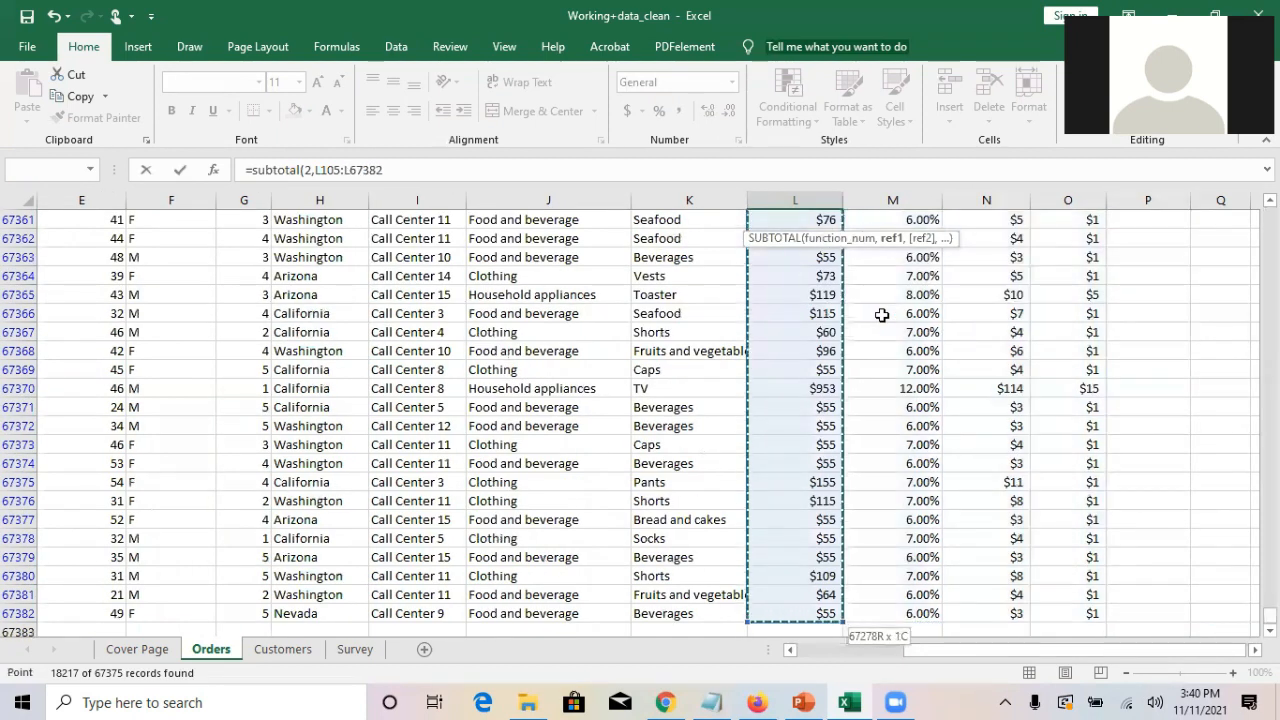
pyautogui.write(')')
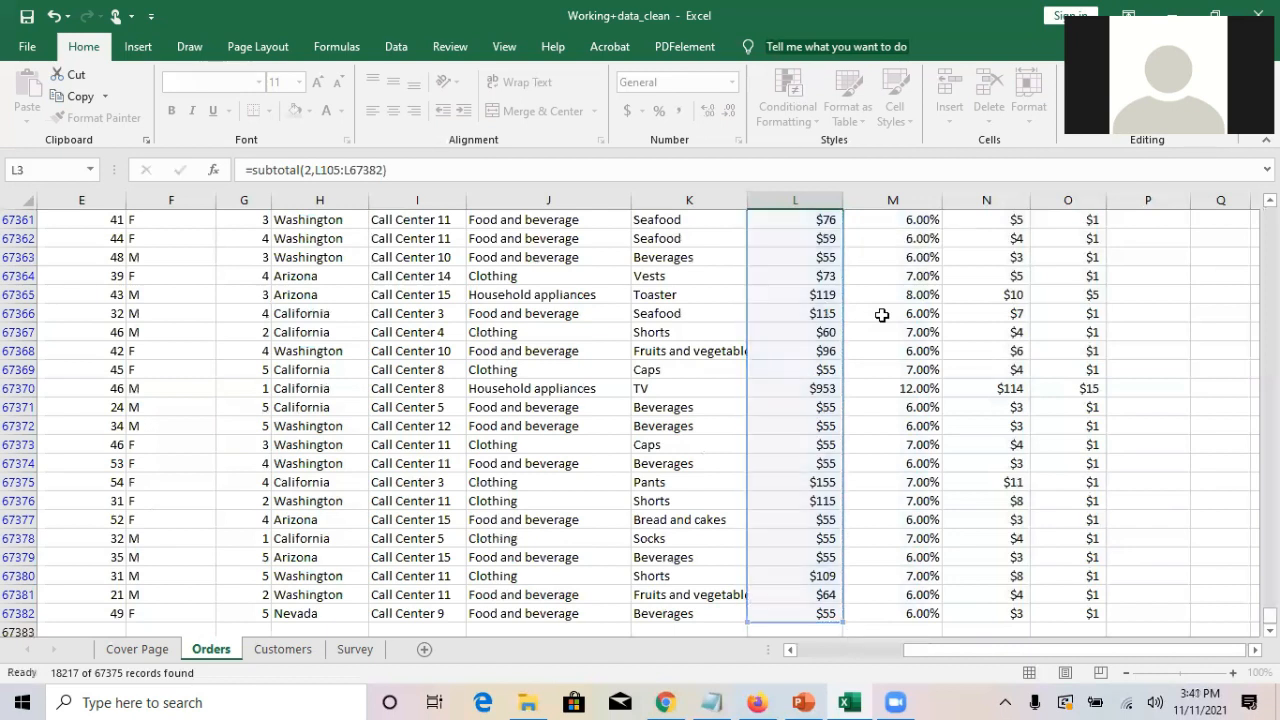
pyautogui.press('Return')
pyautogui.press('Up')
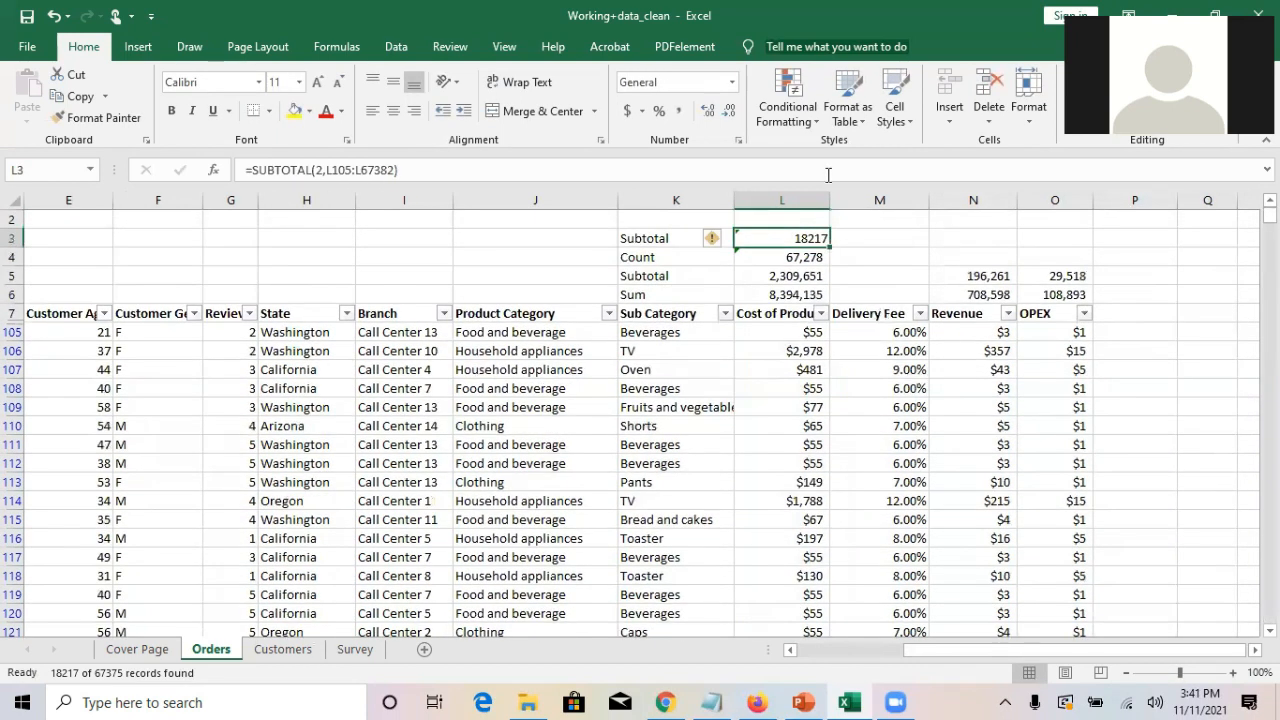
# - Format the subtotal count in L3 with a thousands separator and no decimal places
pyautogui.click(679, 111)
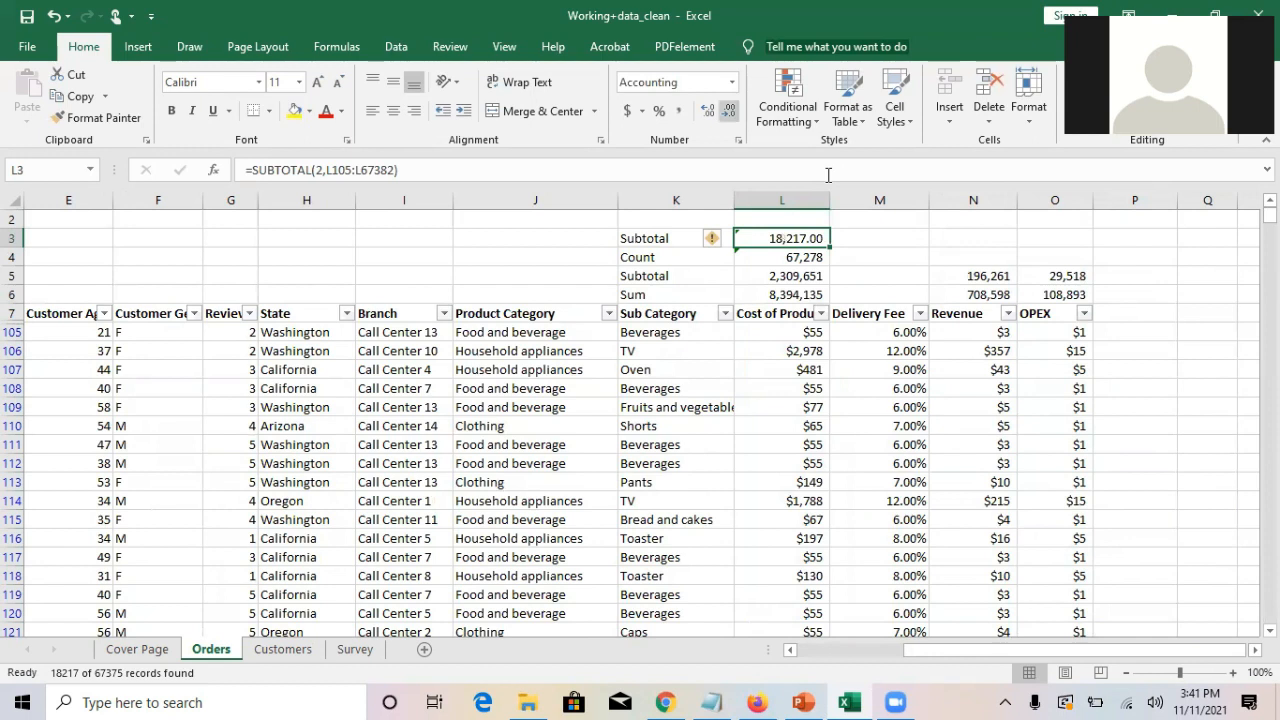
pyautogui.click(729, 111)
pyautogui.click(729, 111)
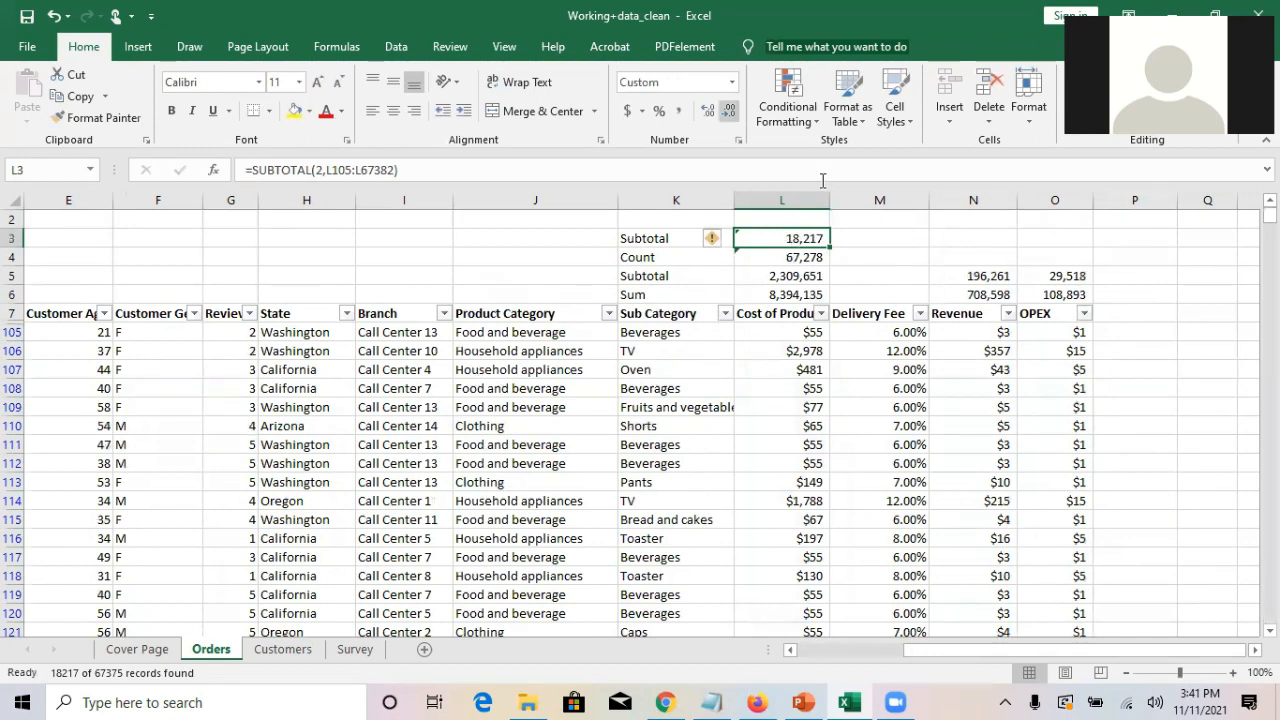
pyautogui.click(877, 262)
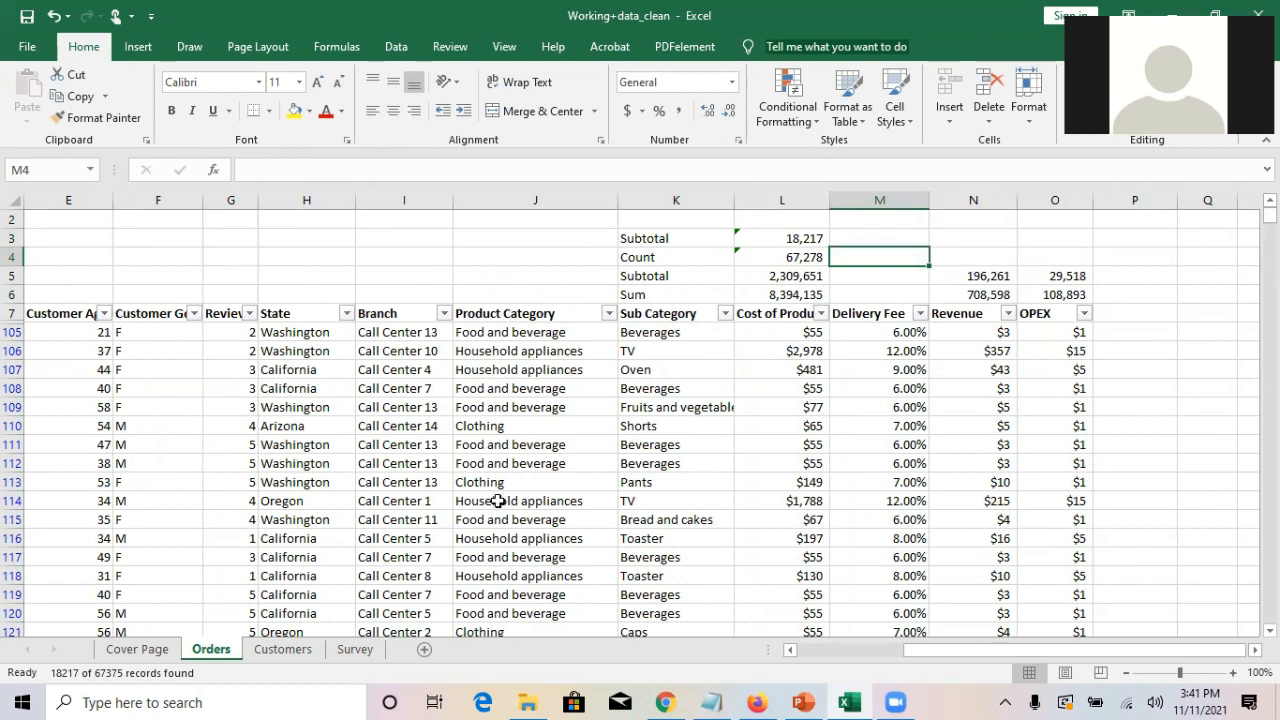
# - Include all years in the Year column filter
pyautogui.moveTo(930, 655); pyautogui.dragTo(806, 648)
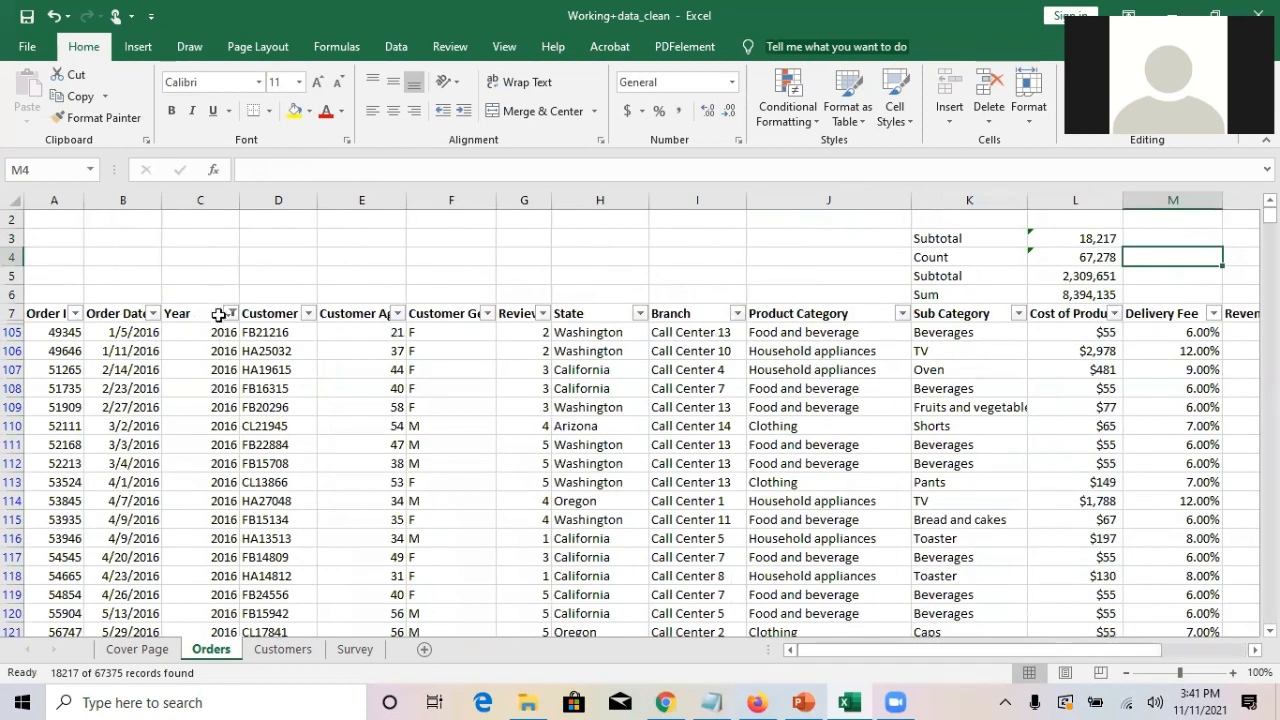
pyautogui.click(227, 314)
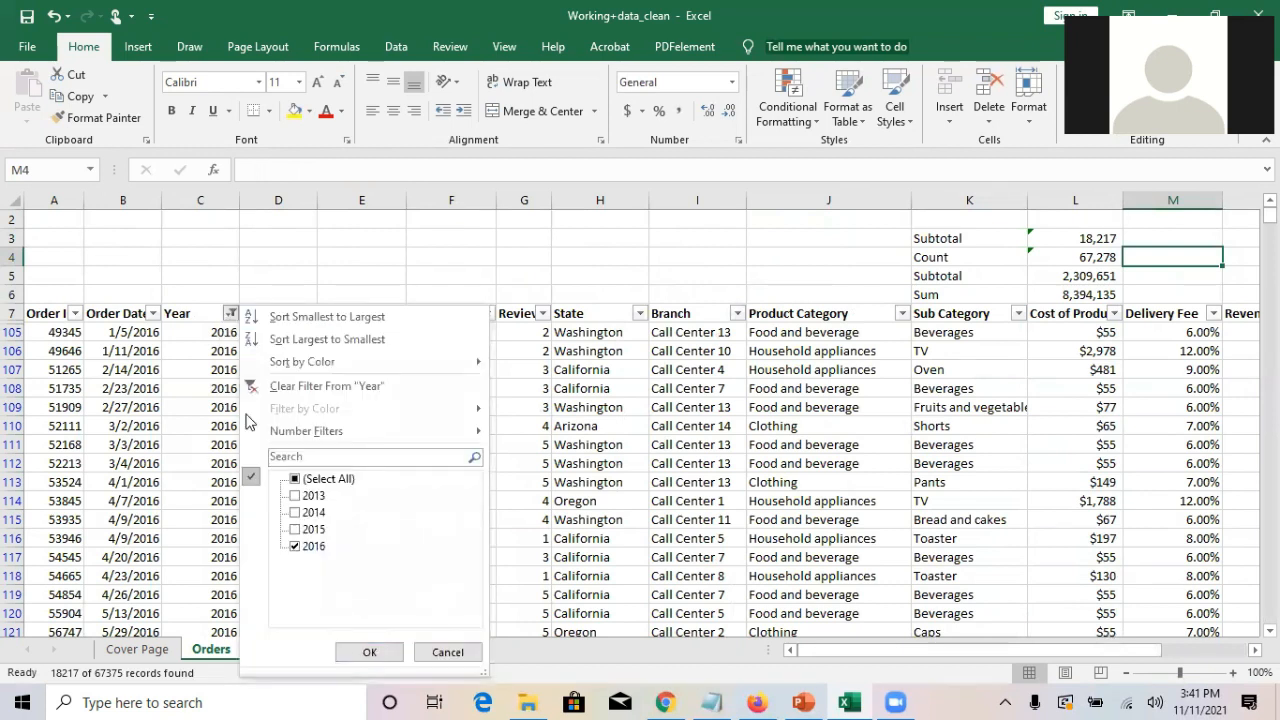
pyautogui.click(300, 480)
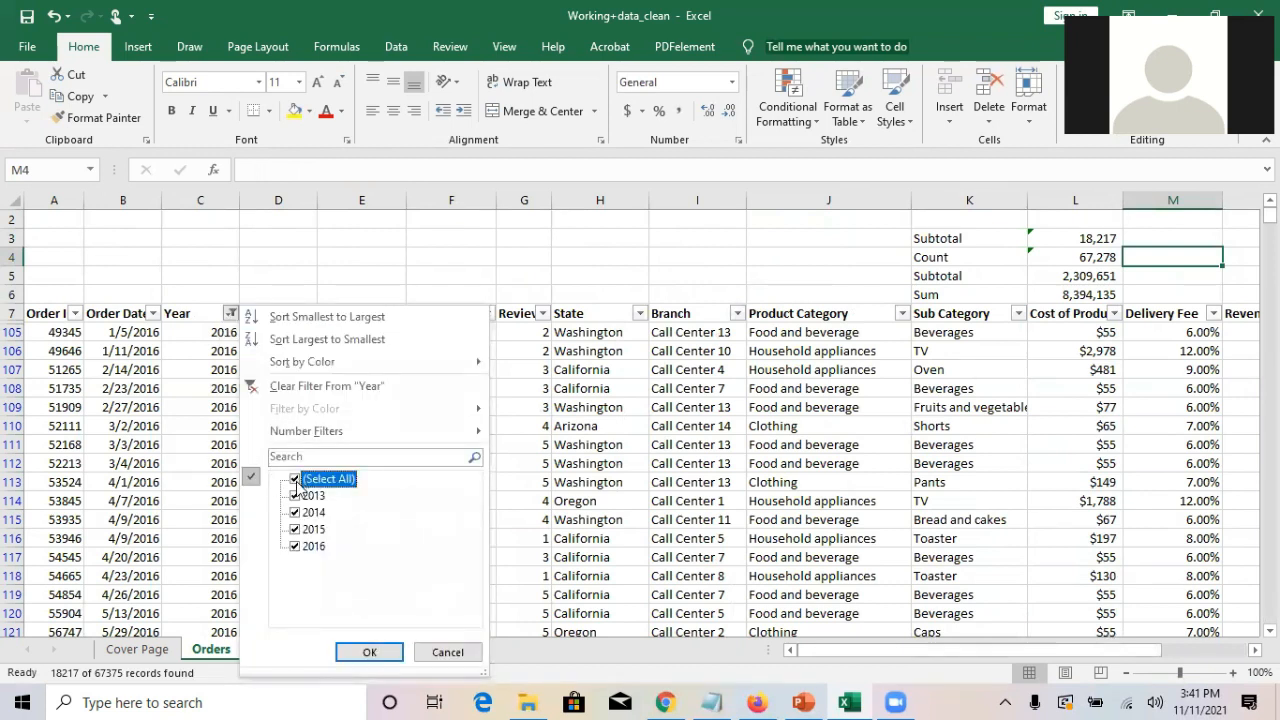
pyautogui.click(372, 652)
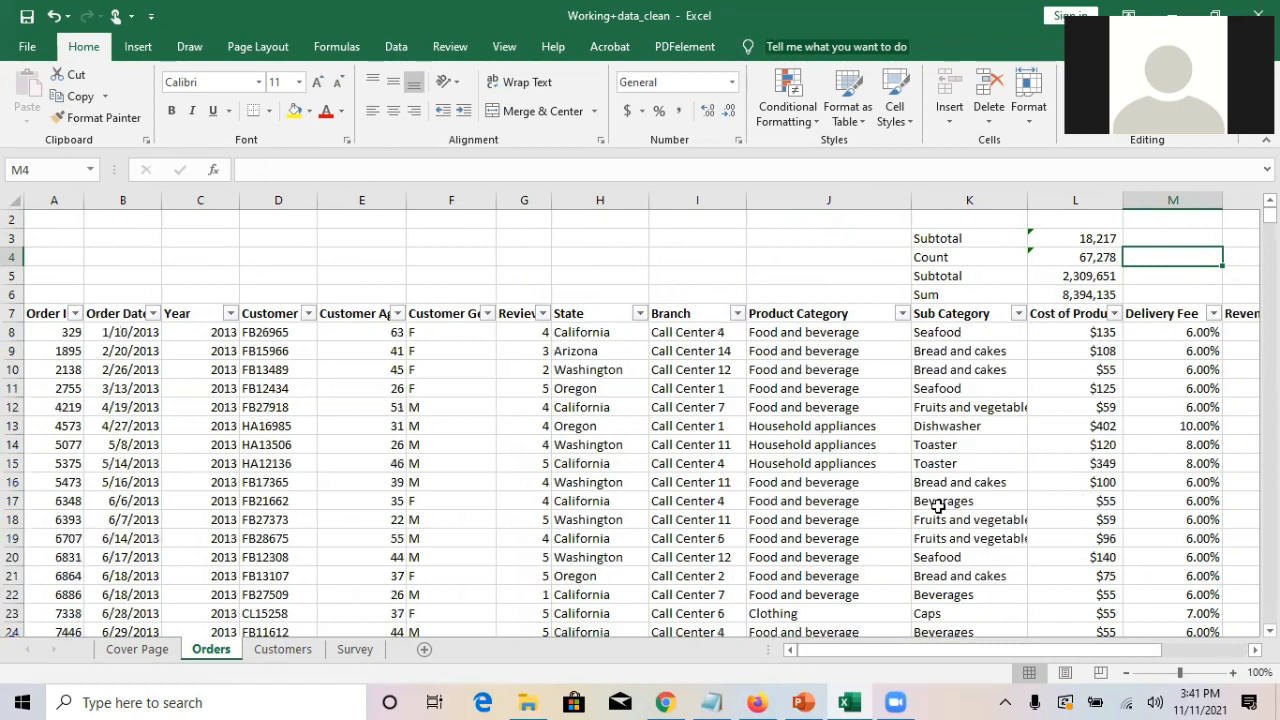
# - Change the start of the COUNT range in L4 to L8 so the formula reads =COUNT(L8:L67382)
pyautogui.click(1091, 258)
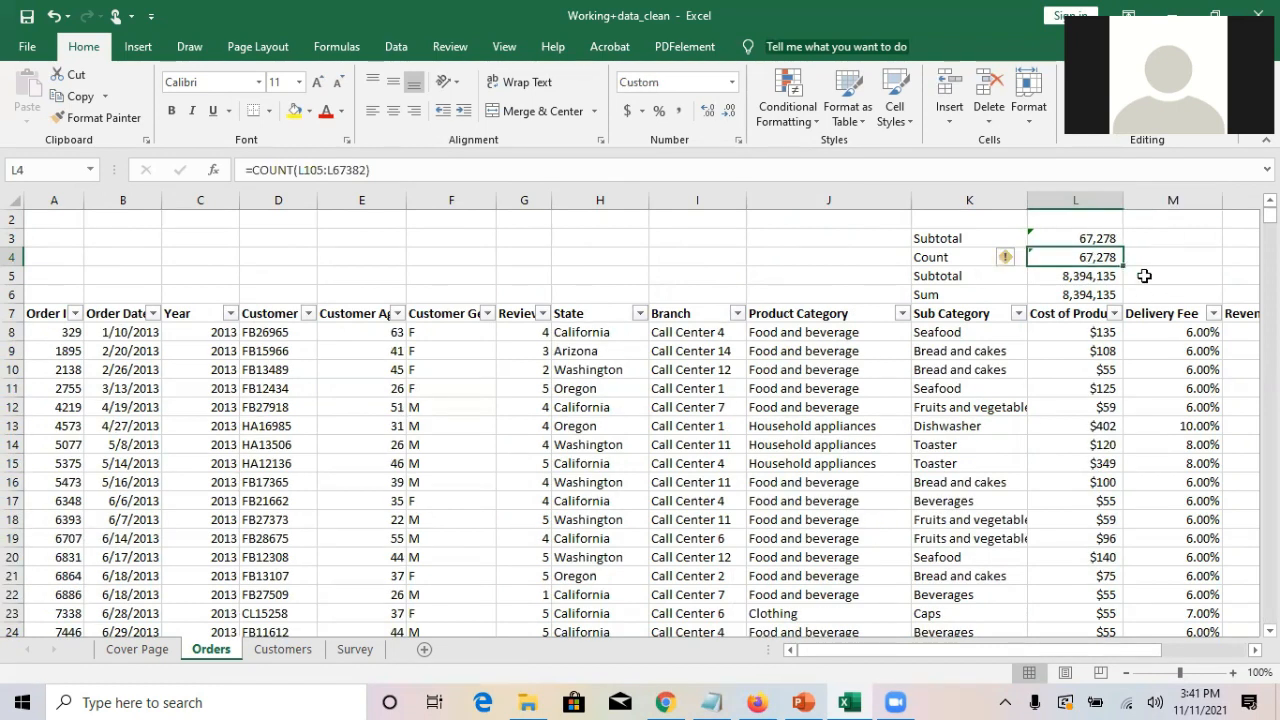
pyautogui.press('F2')
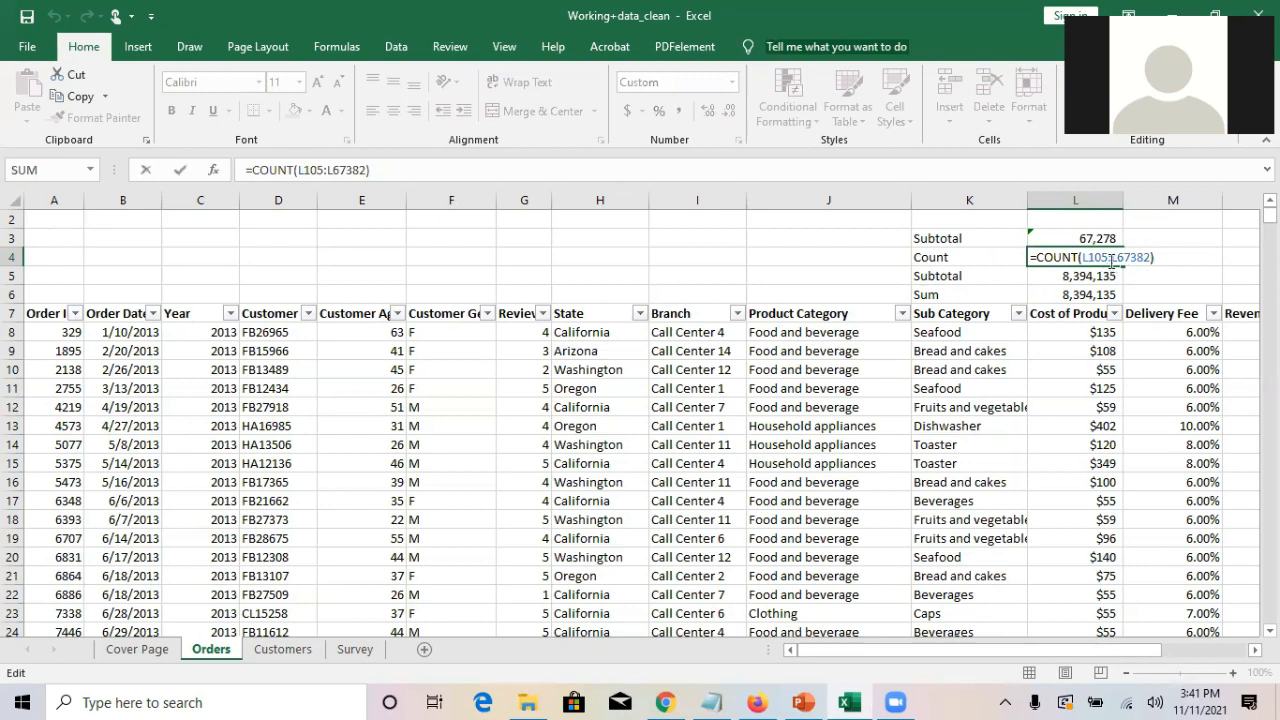
pyautogui.moveTo(1109, 260); pyautogui.dragTo(1090, 257)
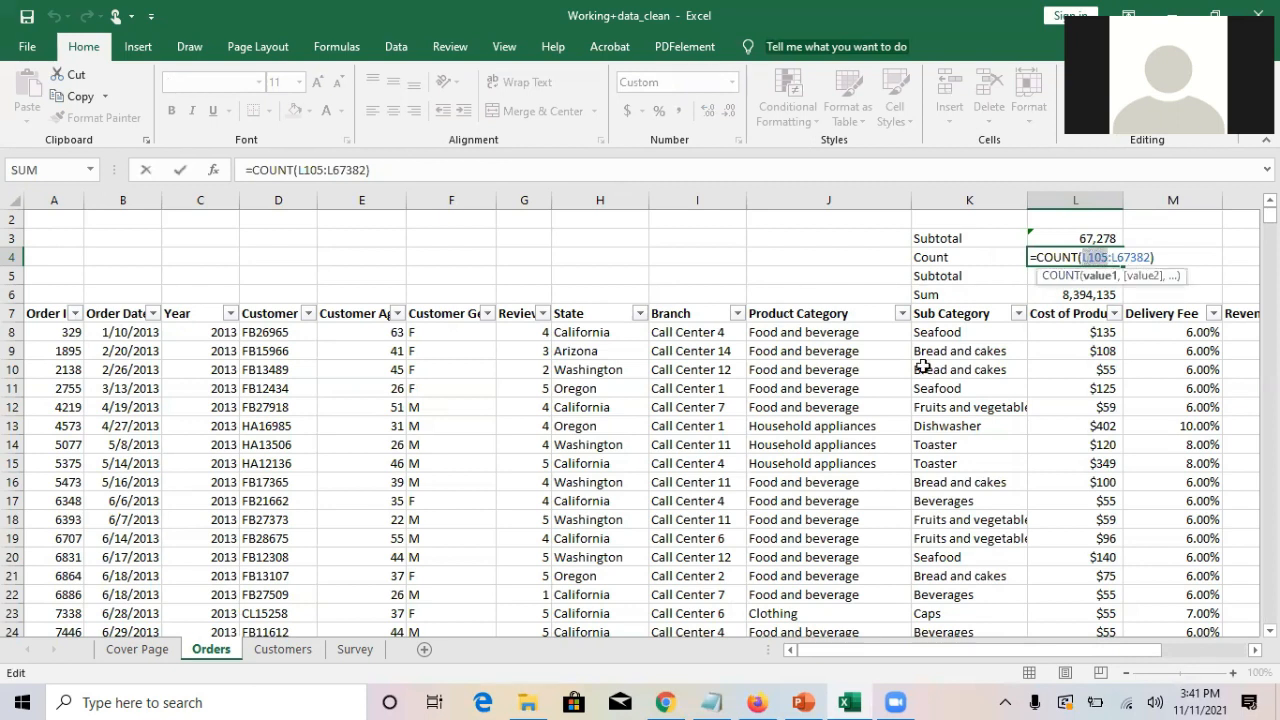
pyautogui.click(927, 335)
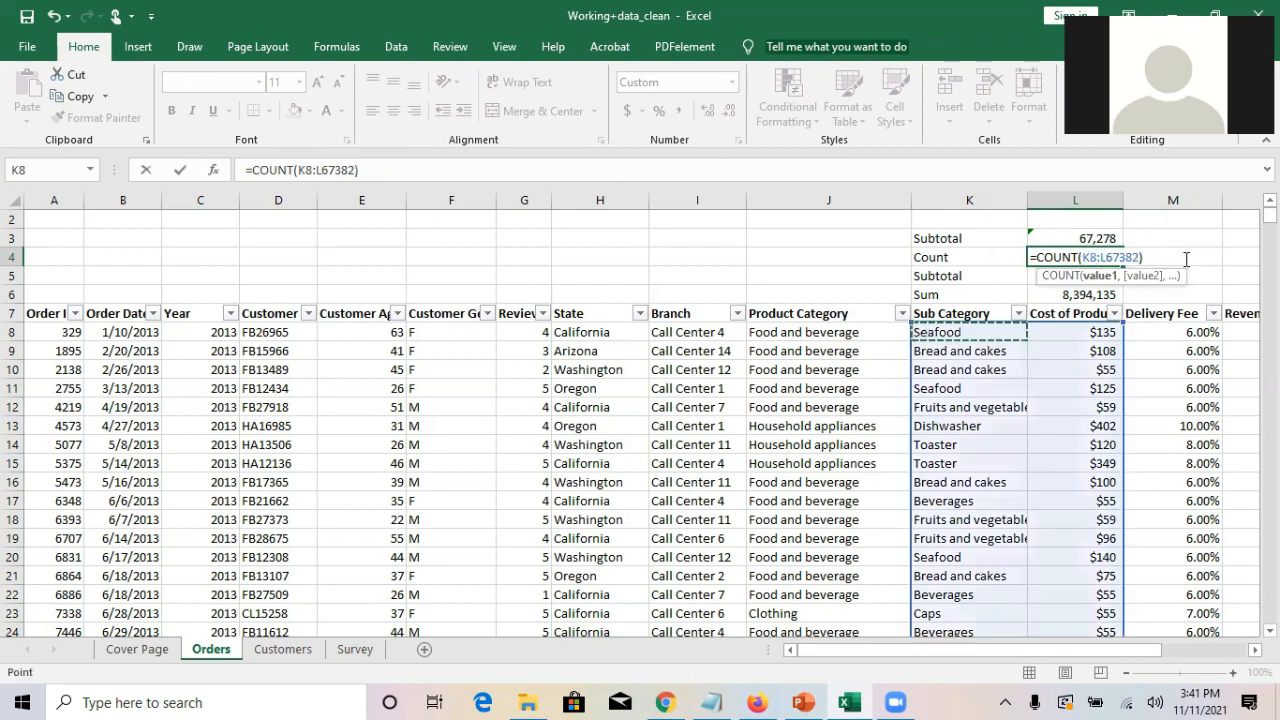
pyautogui.click(1092, 331)
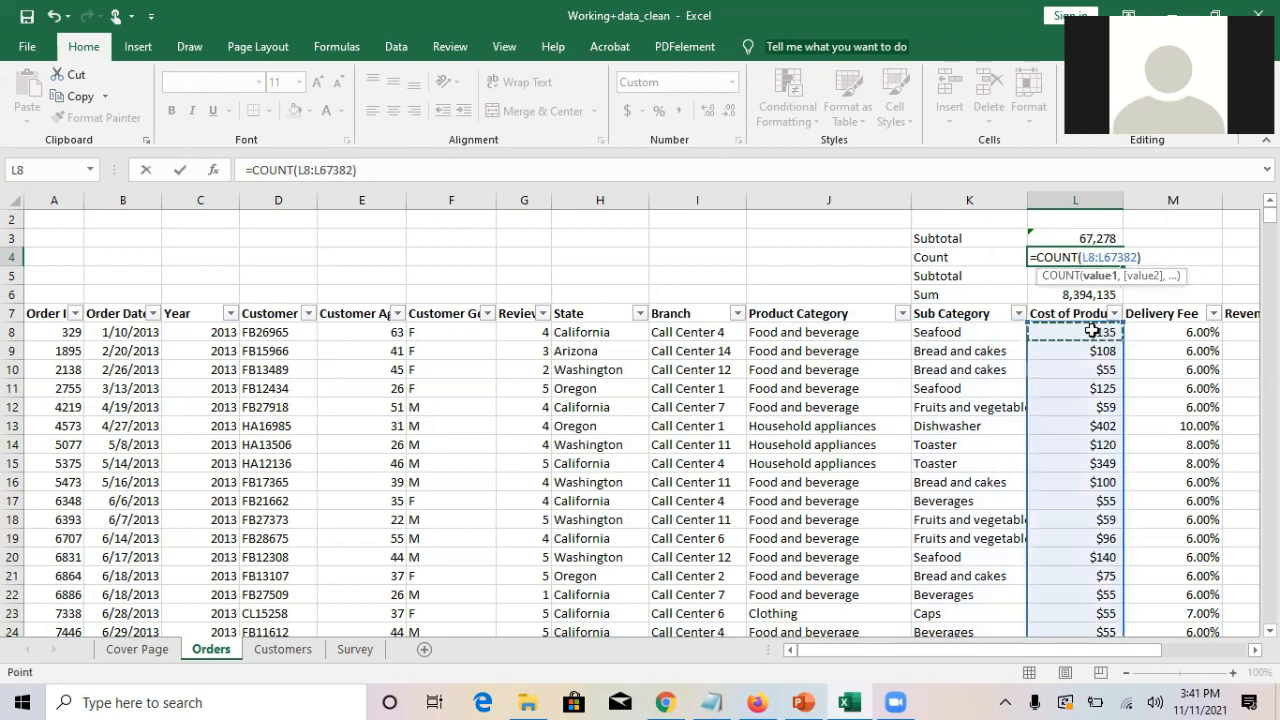
pyautogui.click(1145, 257)
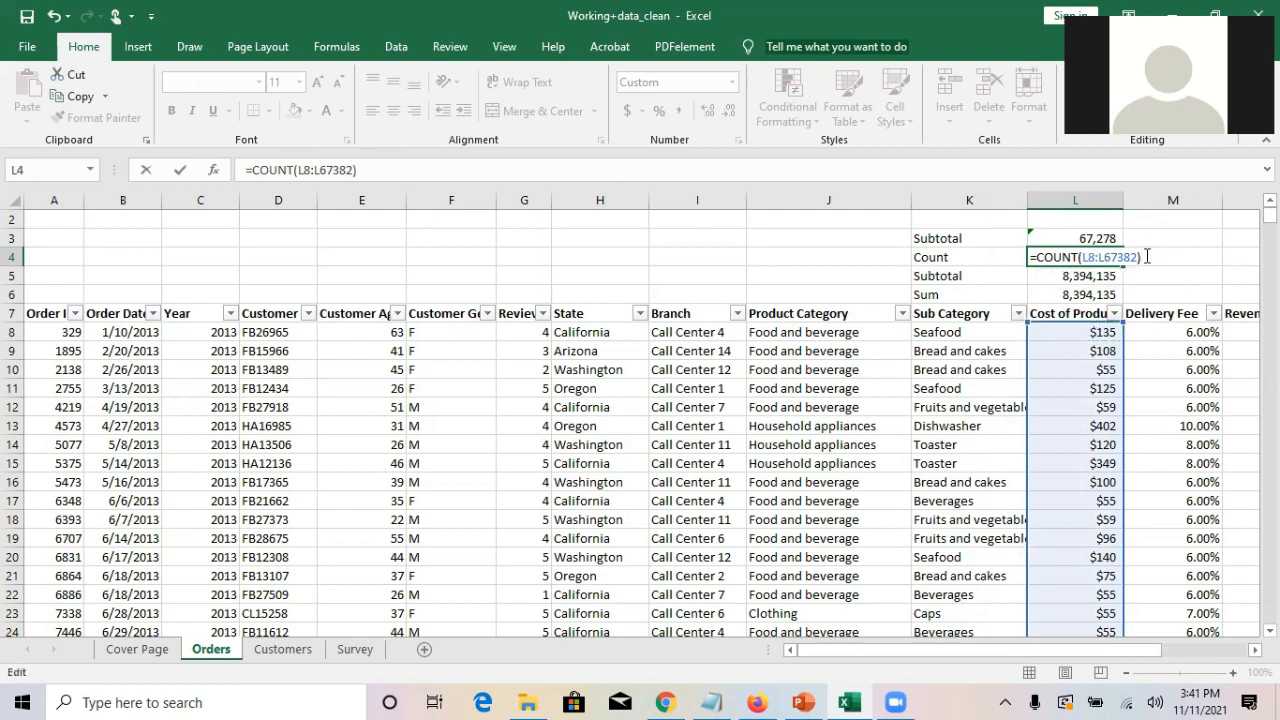
# - Change the start of the SUBTOTAL range in L3 to L8 so the formula reads =SUBTOTAL(2,L8:L67382)
pyautogui.click(1112, 238)
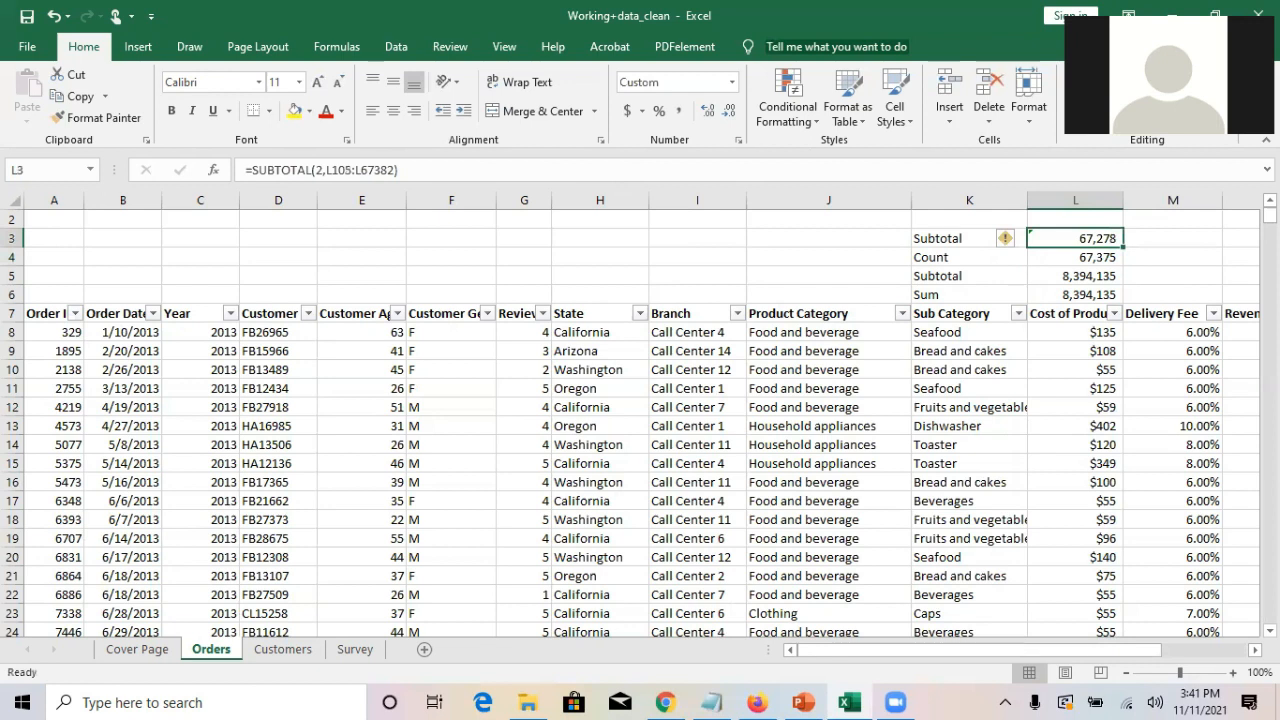
pyautogui.press('F2')
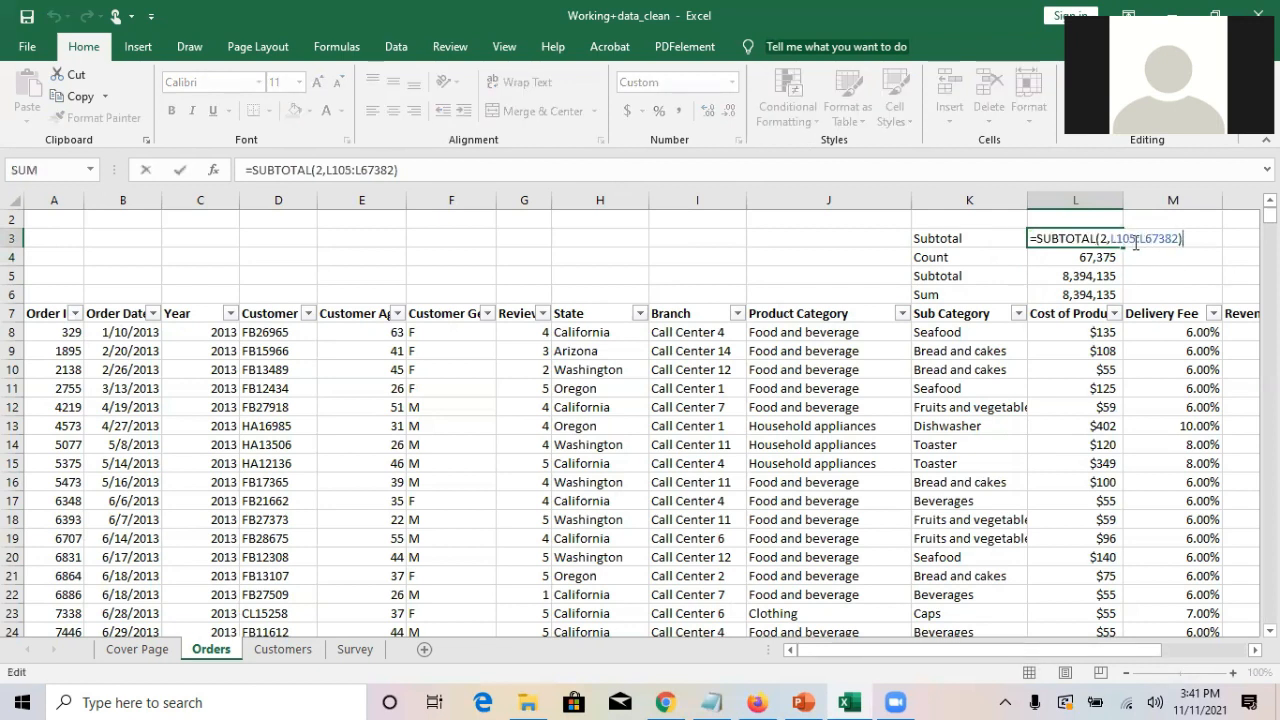
pyautogui.moveTo(1136, 244); pyautogui.dragTo(1120, 240)
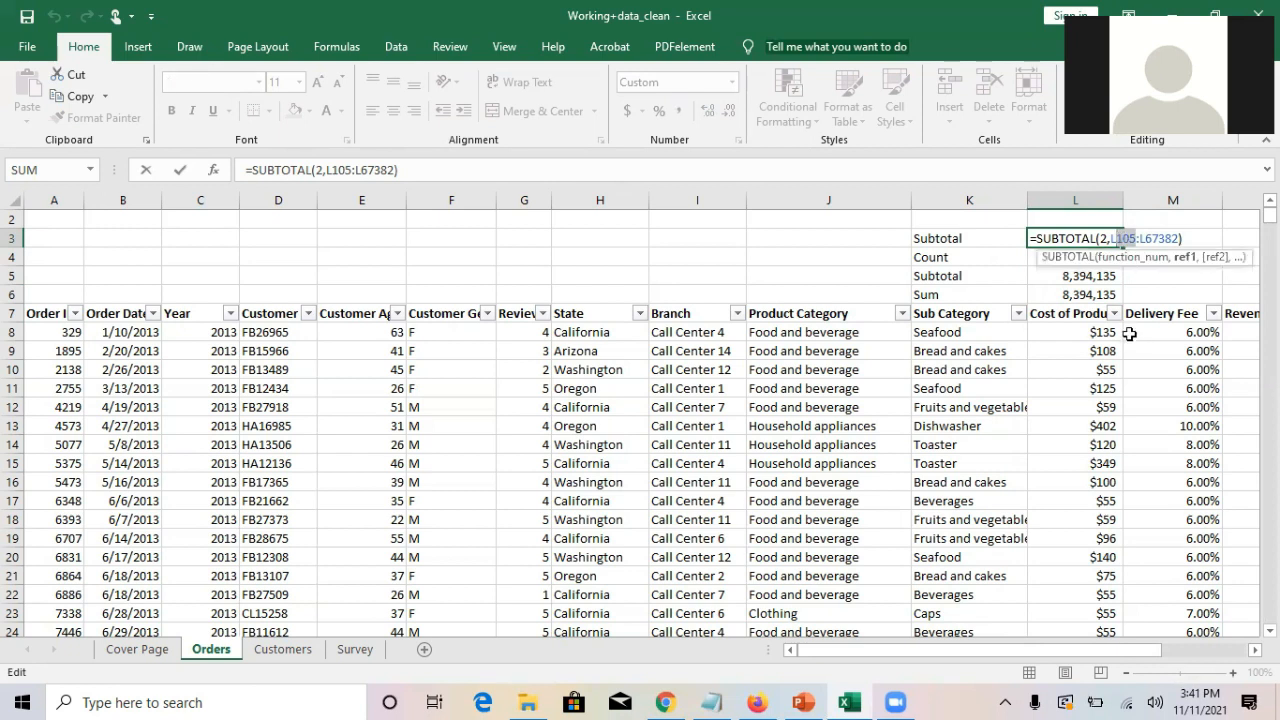
pyautogui.click(1079, 331)
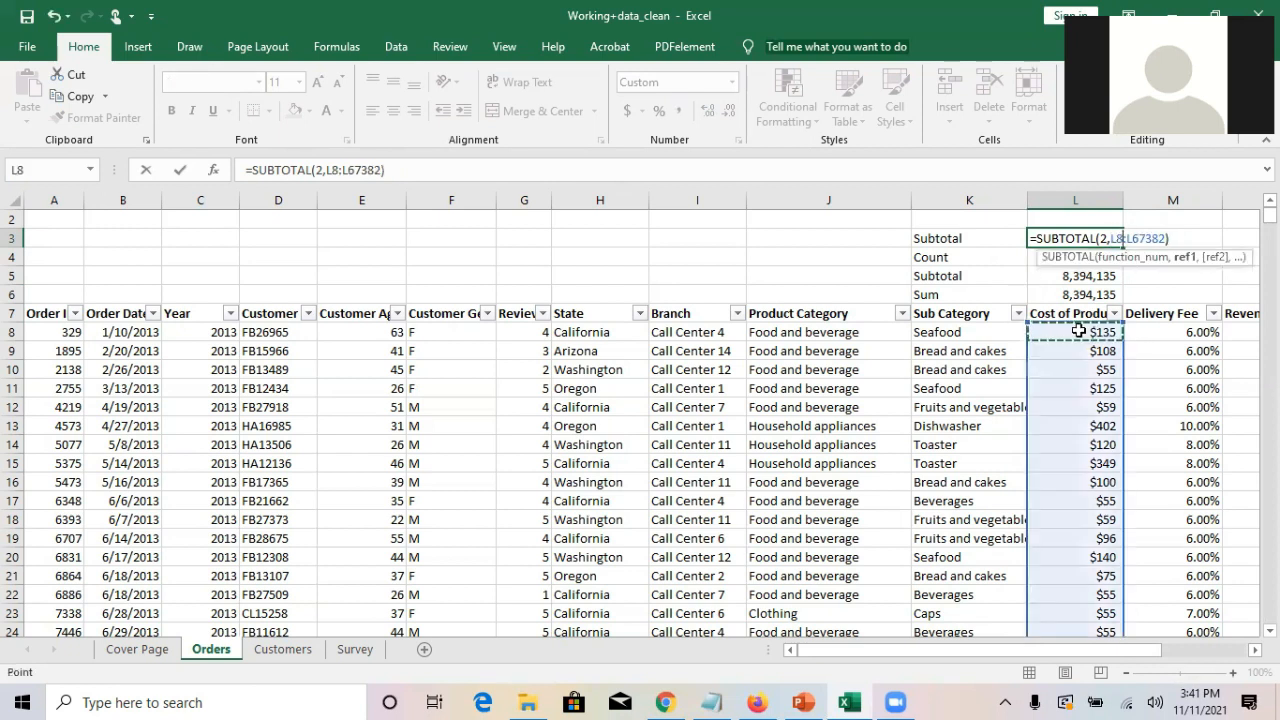
pyautogui.click(1170, 236)
pyautogui.write(')')
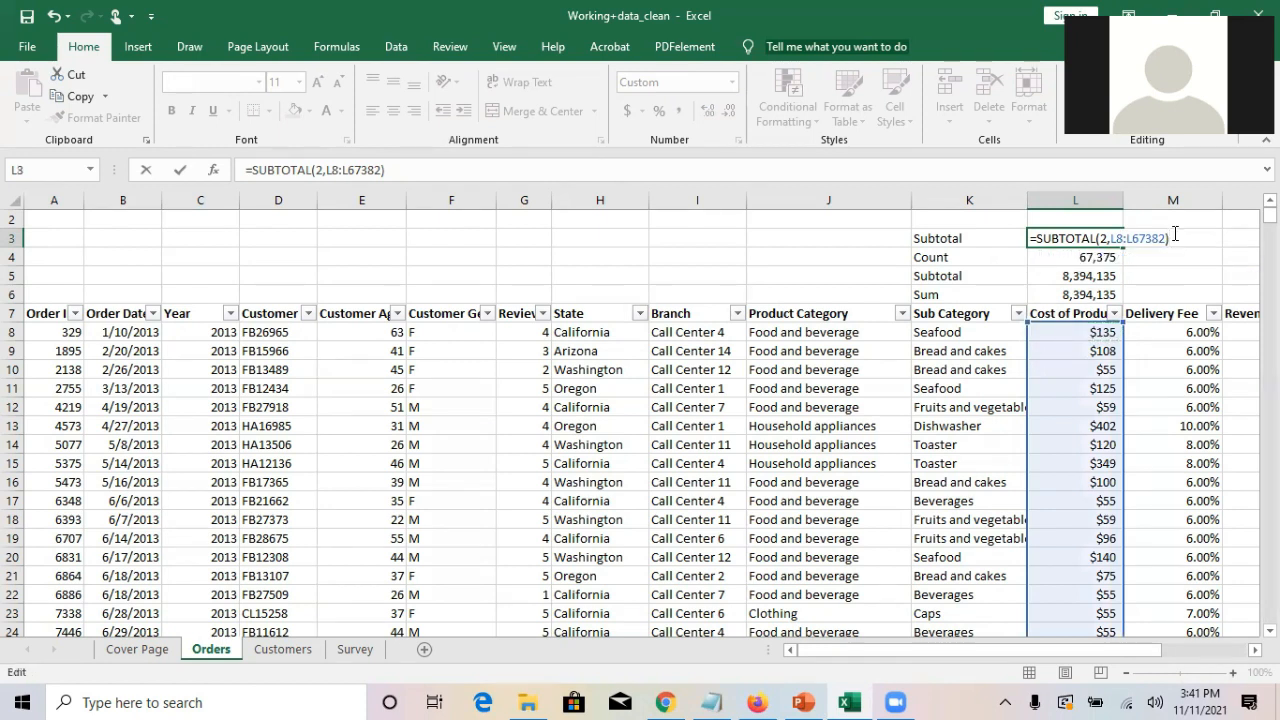
pyautogui.press('Return')
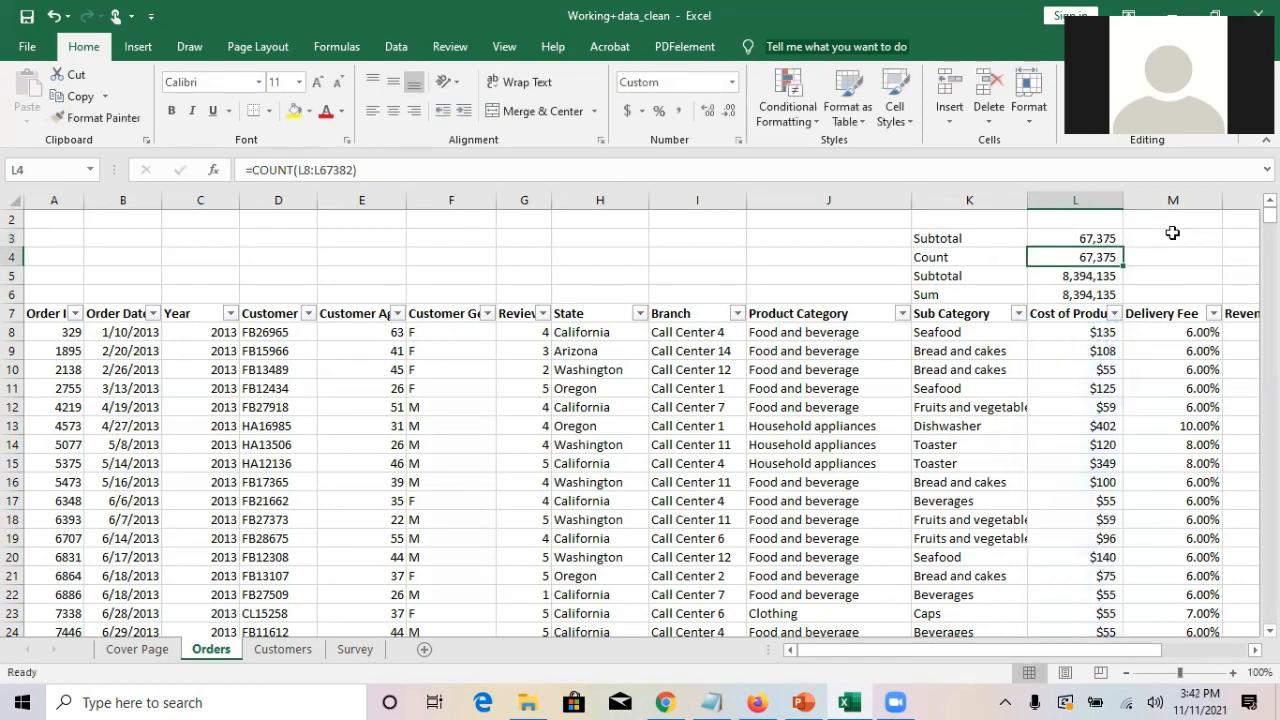
# - Filter the Year column to show only 2016
pyautogui.click(1108, 239)
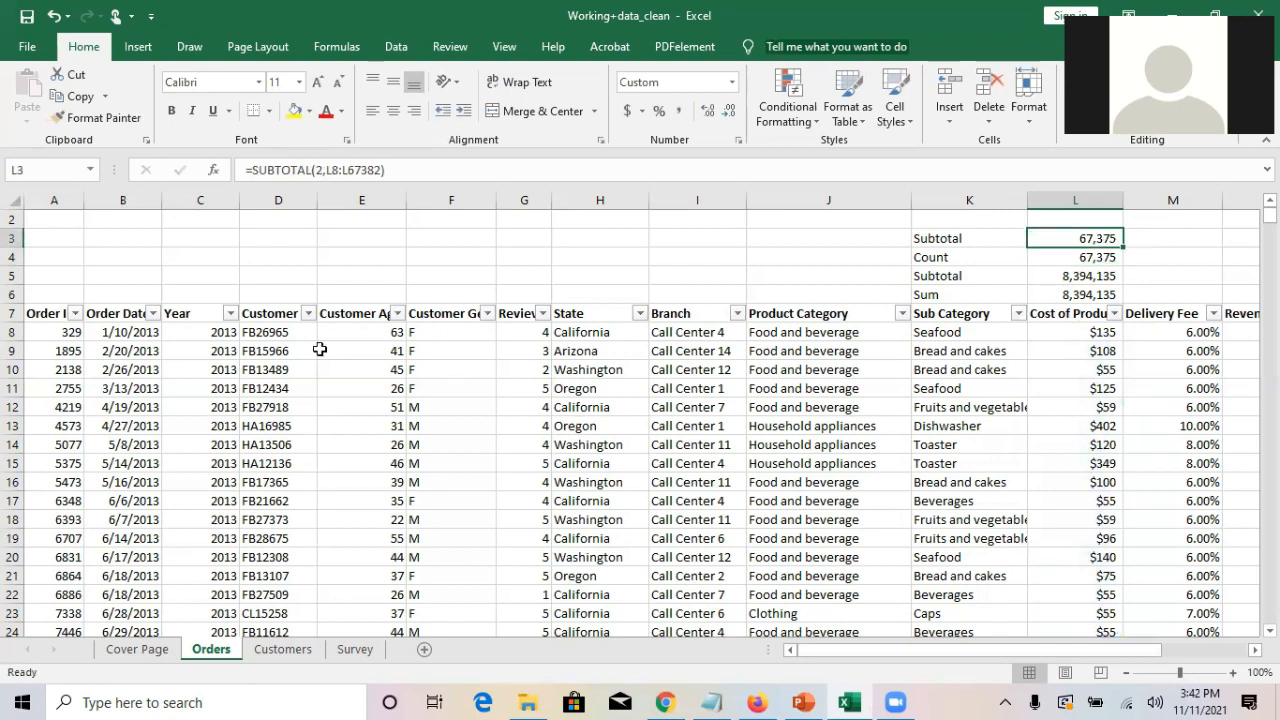
pyautogui.click(230, 313)
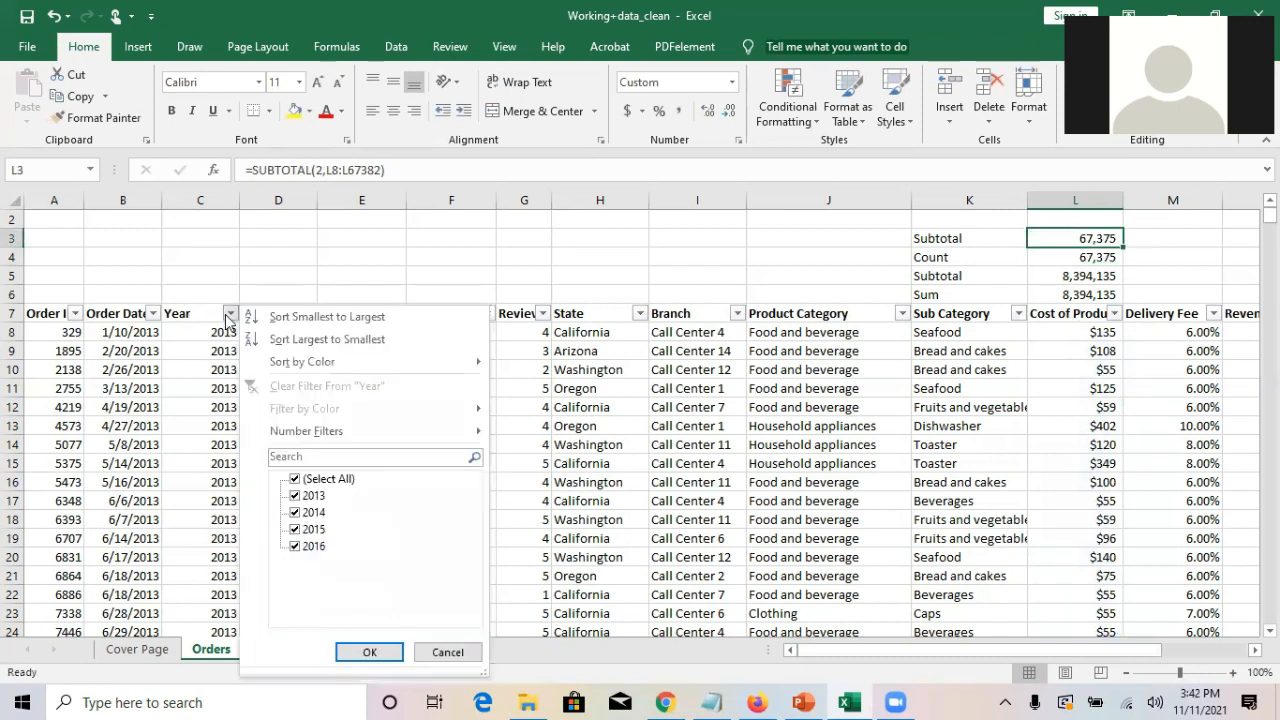
pyautogui.click(294, 495)
pyautogui.click(294, 495)
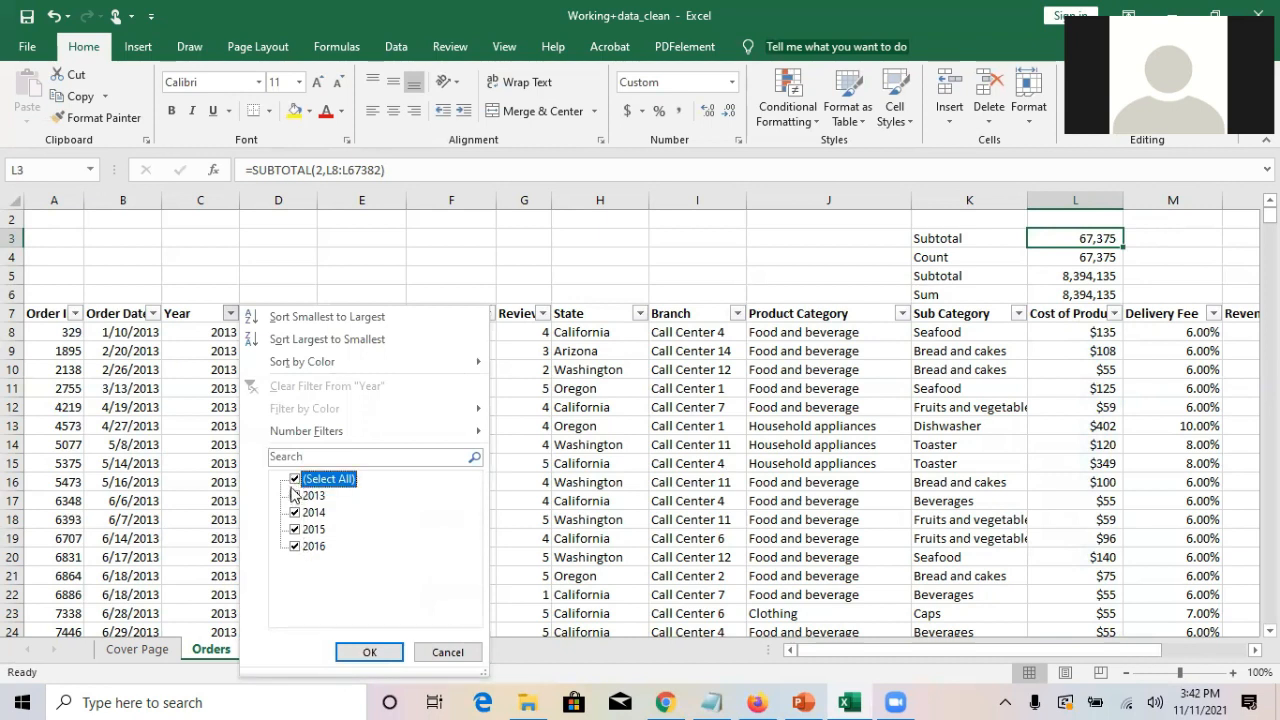
pyautogui.click(294, 480)
pyautogui.click(294, 546)
pyautogui.click(369, 652)
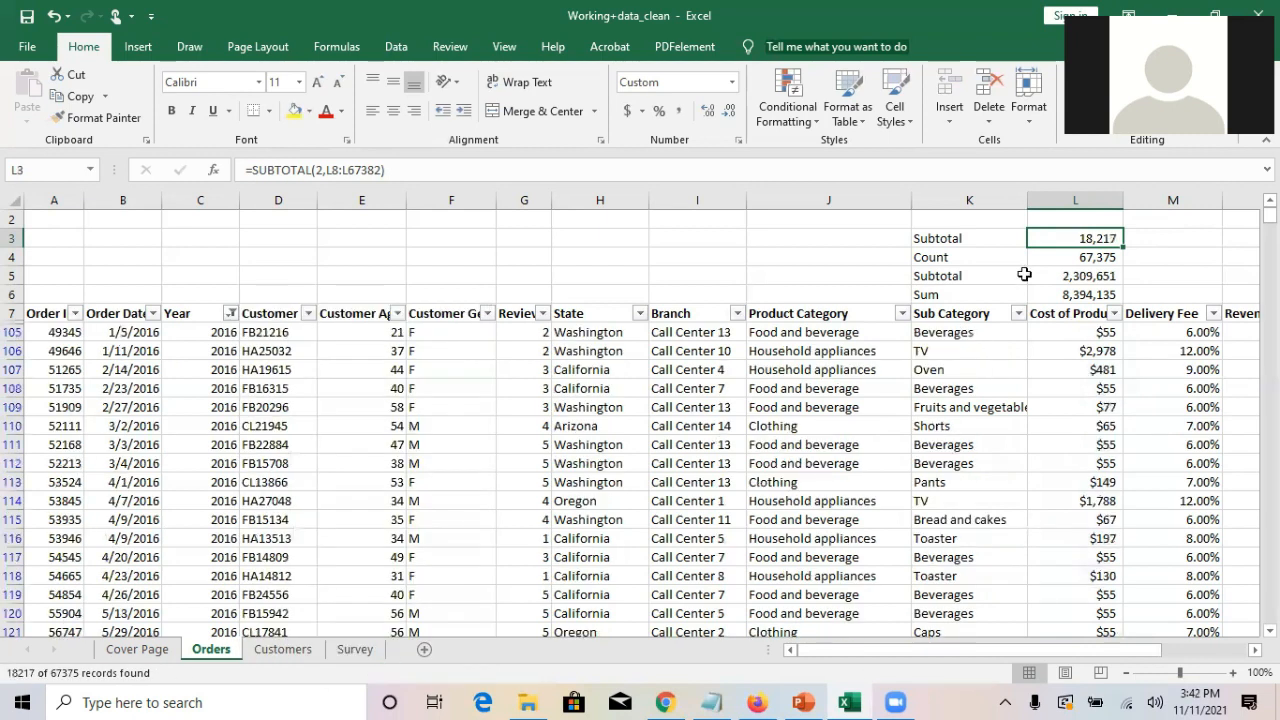
# - Copy the formulas in L3:L5 to the Revenue and OPEX columns, starting at N3 and O3
pyautogui.hotkey('shift', 'Down')
pyautogui.hotkey('shift', 'Down')
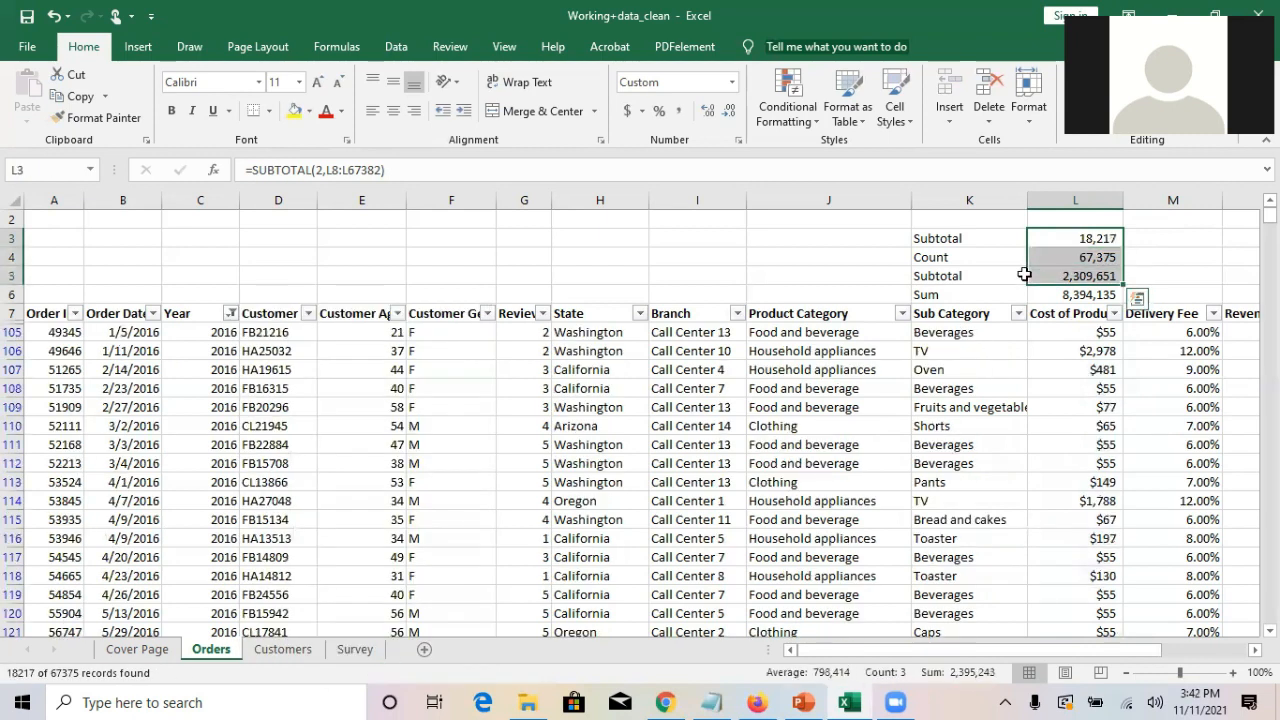
pyautogui.hotkey('ctrl', 'c')
pyautogui.press('Right')
pyautogui.press('Right')
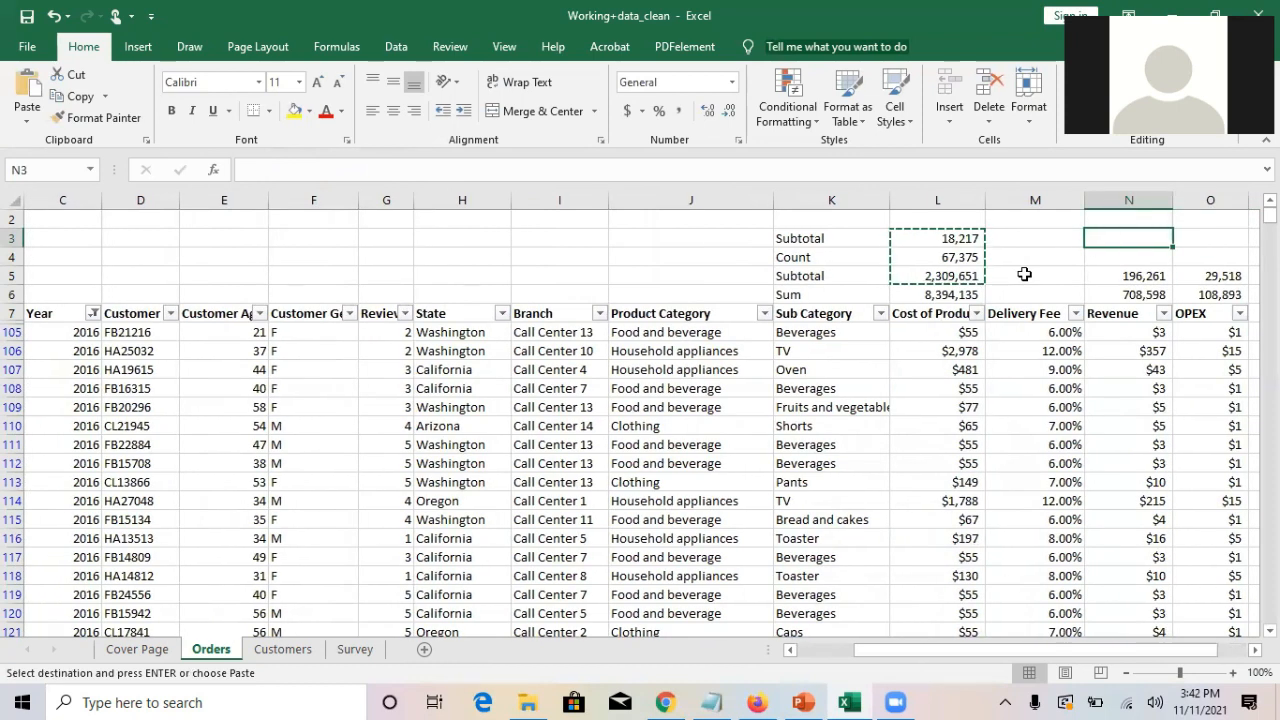
pyautogui.hotkey('ctrl', 'v')
pyautogui.press('Right')
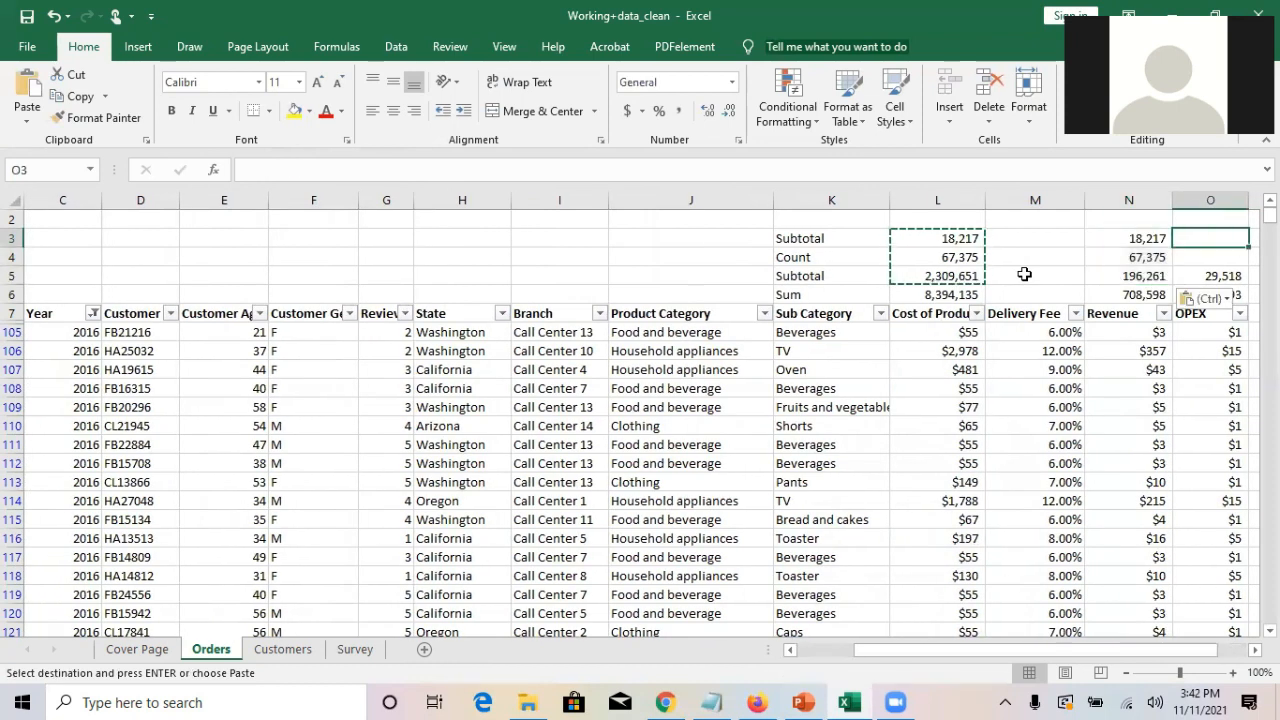
pyautogui.hotkey('ctrl', 'v')
# - Check the copied subtotal and count formulas above the Revenue and OPEX columns
pyautogui.press('Down')
pyautogui.press('Down')
pyautogui.press('Down')
pyautogui.press('Up')
pyautogui.press('Up')
pyautogui.press('Up')
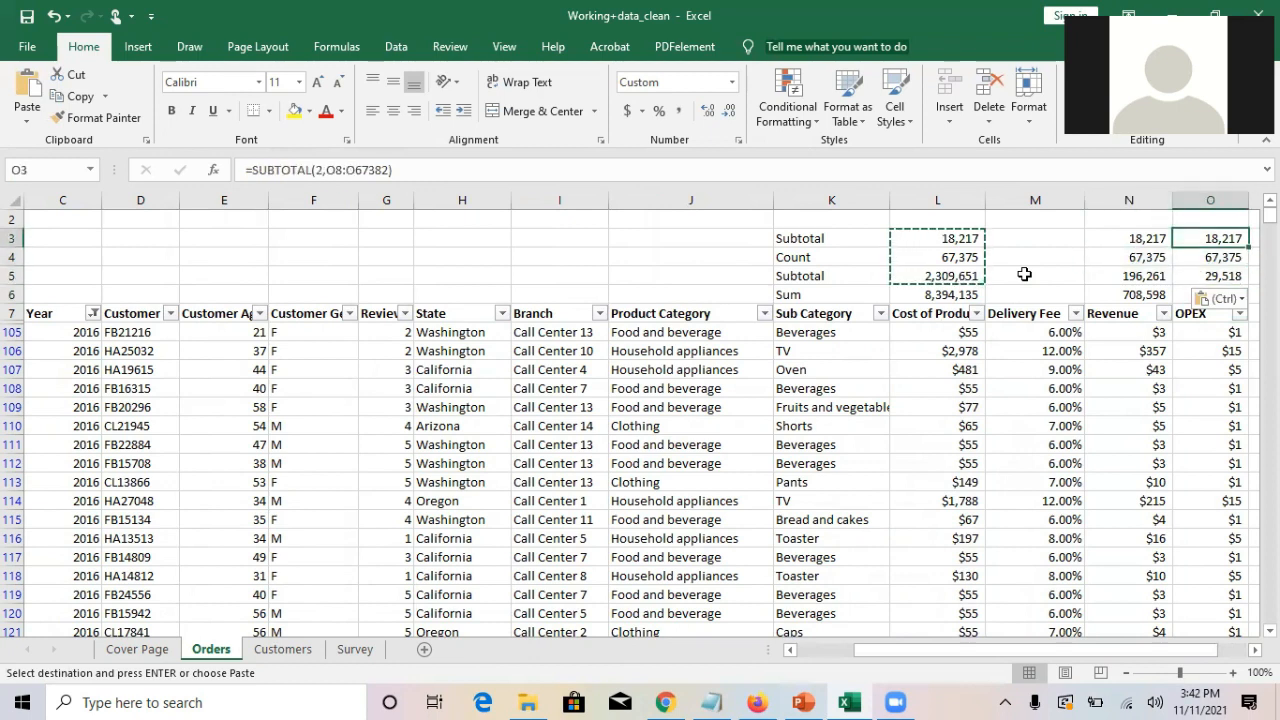
pyautogui.press('Left')
pyautogui.press('Left')
pyautogui.press('Left')
pyautogui.press('Right')
pyautogui.press('Right')
pyautogui.press('Right')
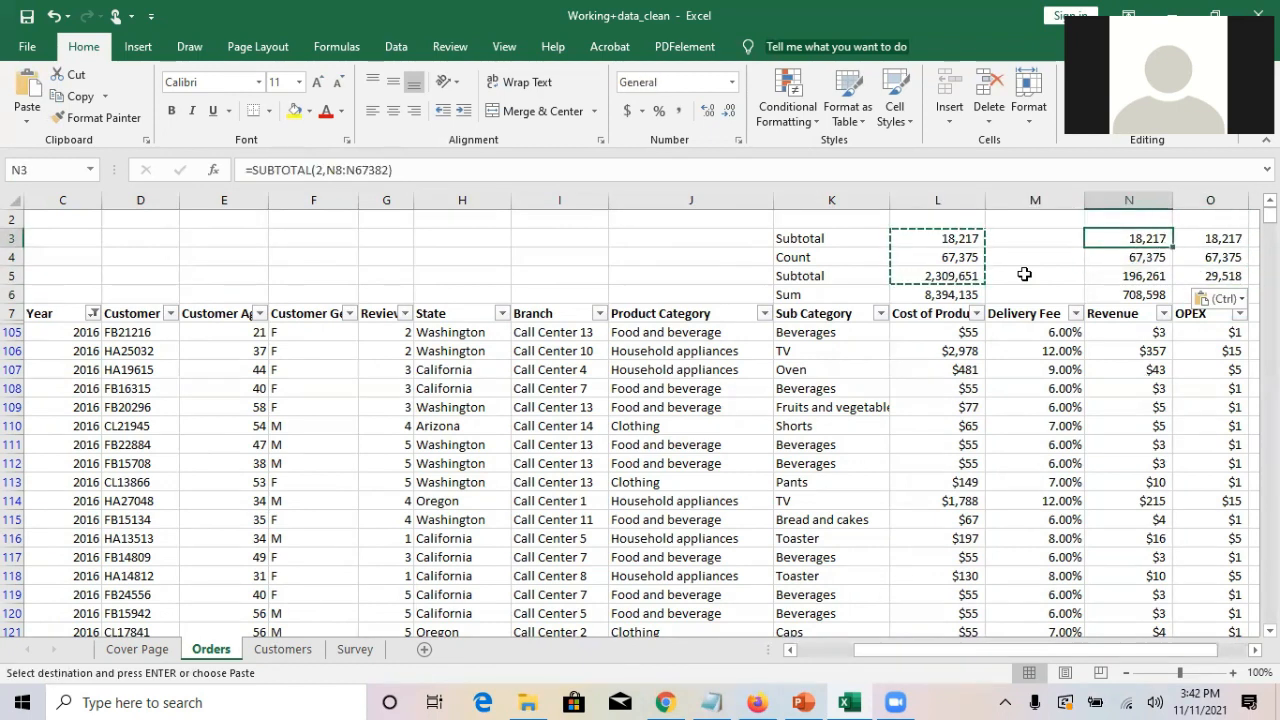
# - Enter the label Sumif in K2, above the Subtotal label
pyautogui.press('Left')
pyautogui.press('Left')
pyautogui.press('Left')
pyautogui.press('Left')
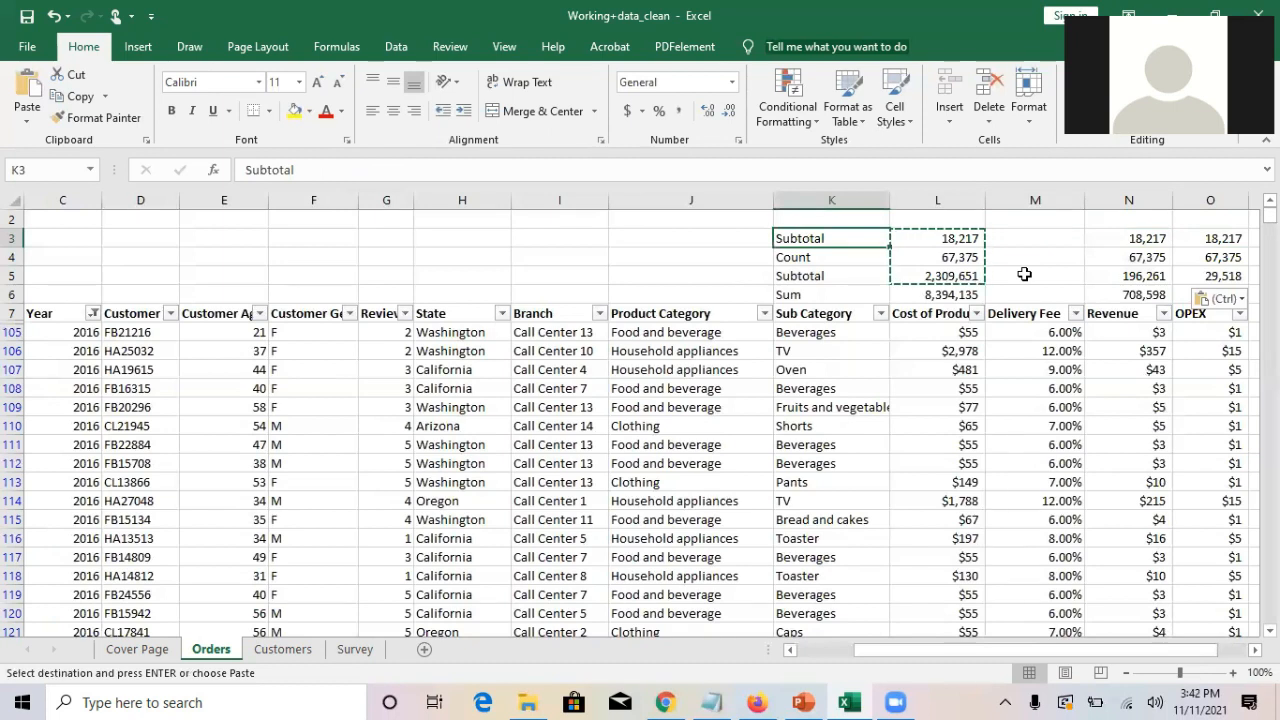
pyautogui.press('Up')
pyautogui.press('Up')
pyautogui.press('Down')
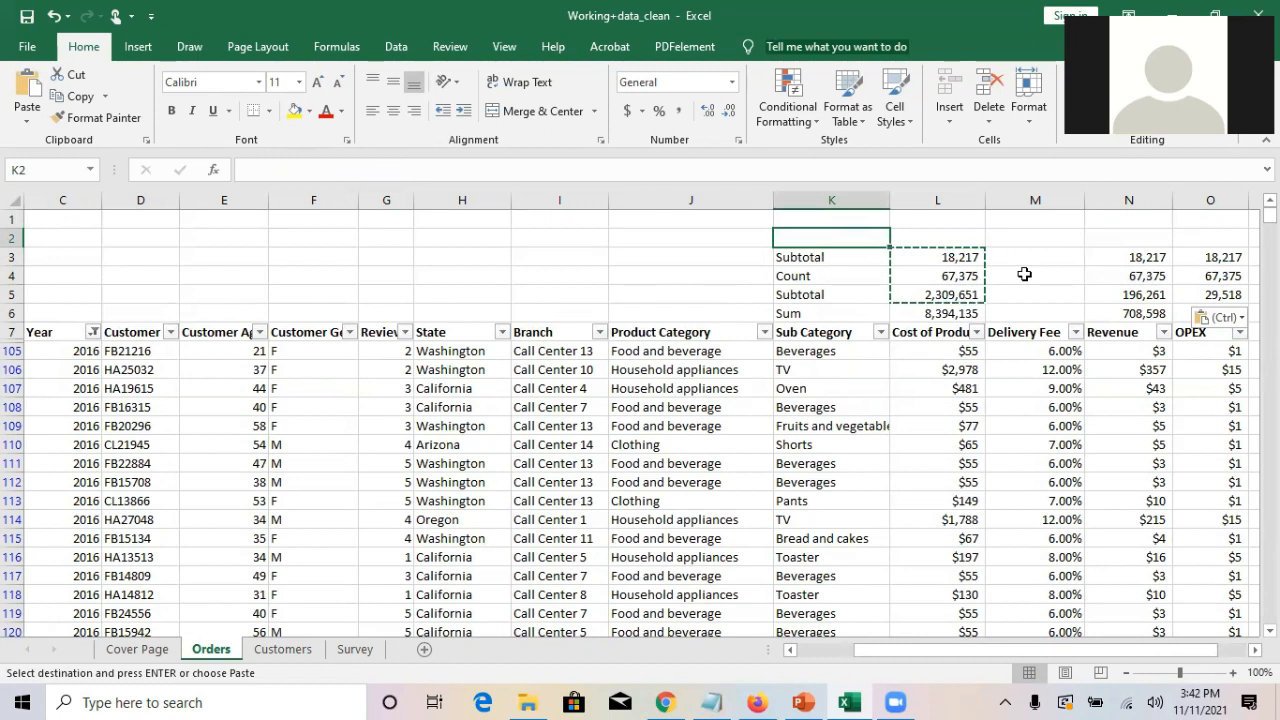
pyautogui.write('Sumif')
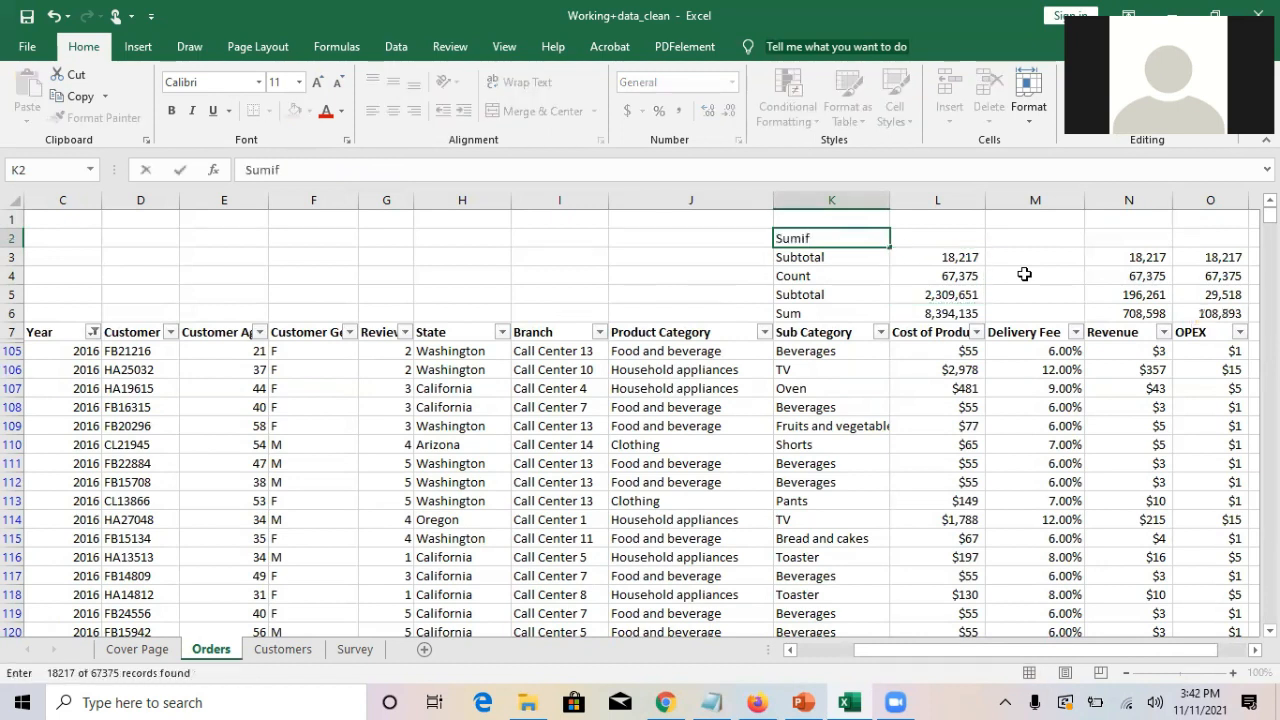
pyautogui.press('Return')
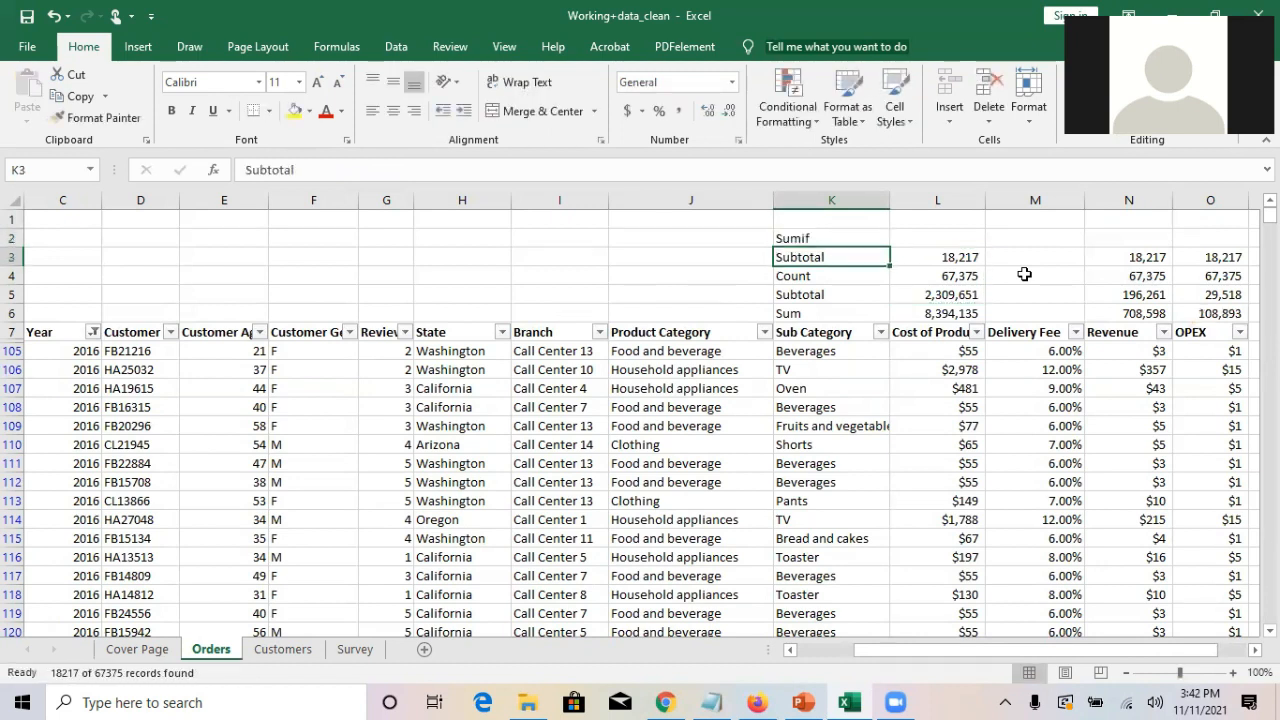
pyautogui.press('Up')
pyautogui.press('Right')
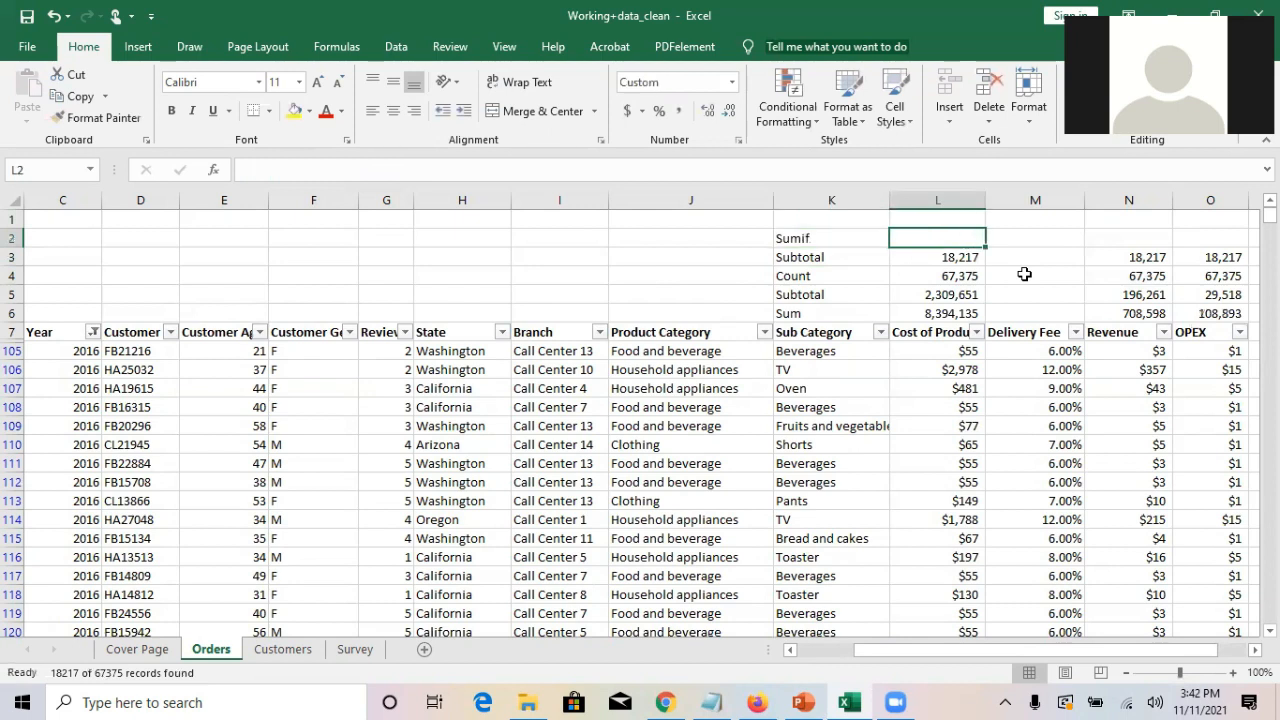
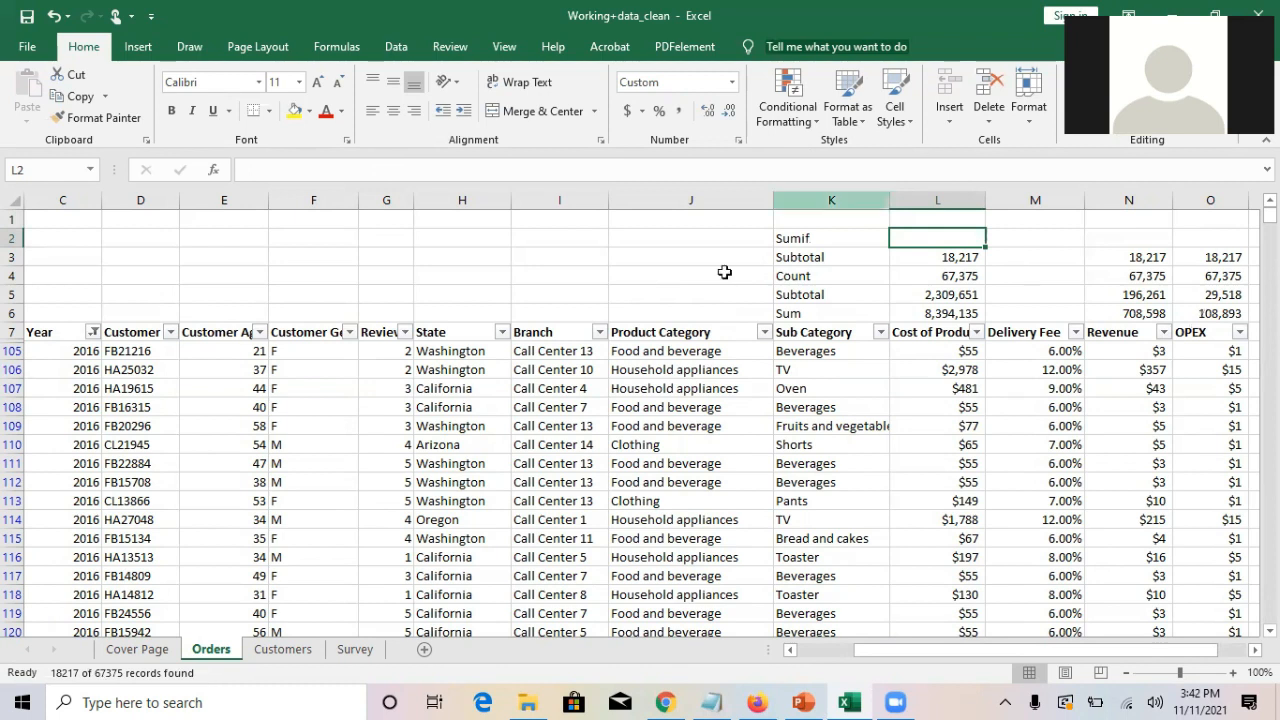
# - Include all years in the Year column filter again
pyautogui.click(92, 332)
pyautogui.click(164, 484)
pyautogui.click(232, 654)
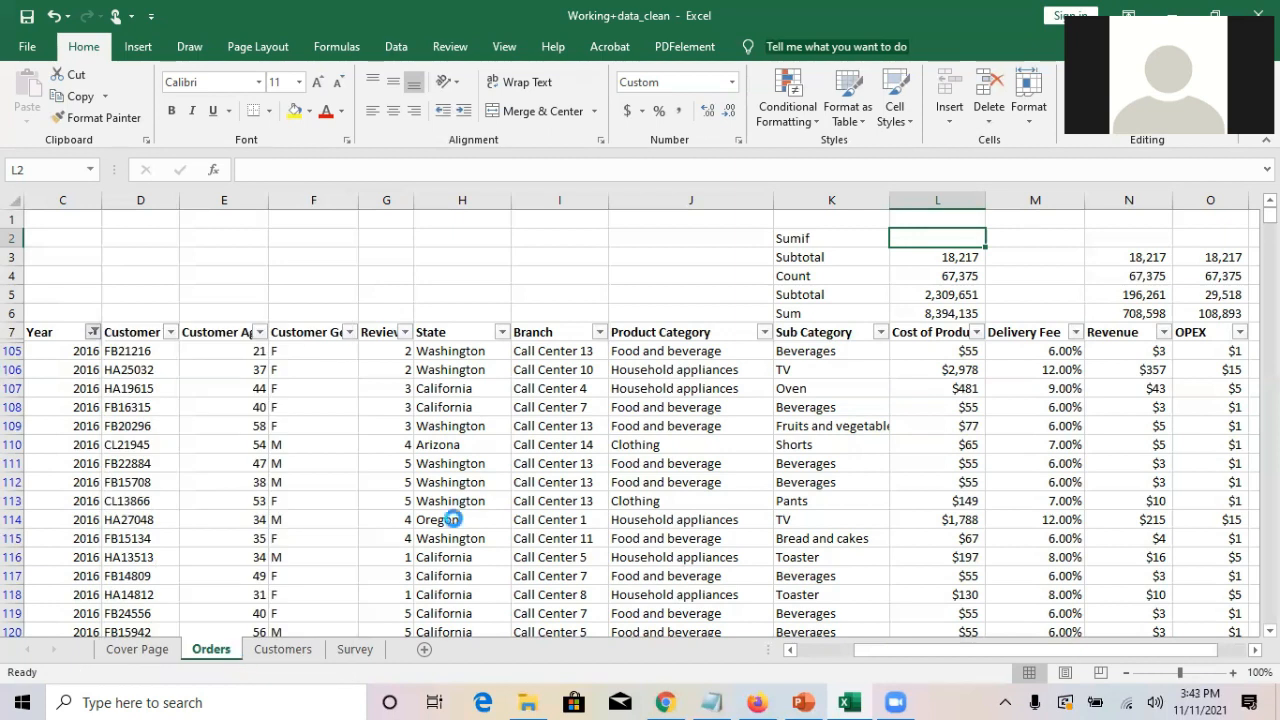
# - Begin a SUMIF formula in L2, beside the Sumif label
pyautogui.click(220, 366)
pyautogui.press('Up')
pyautogui.press('Left')
pyautogui.press('Left')
pyautogui.press('Left')
pyautogui.press('Left')
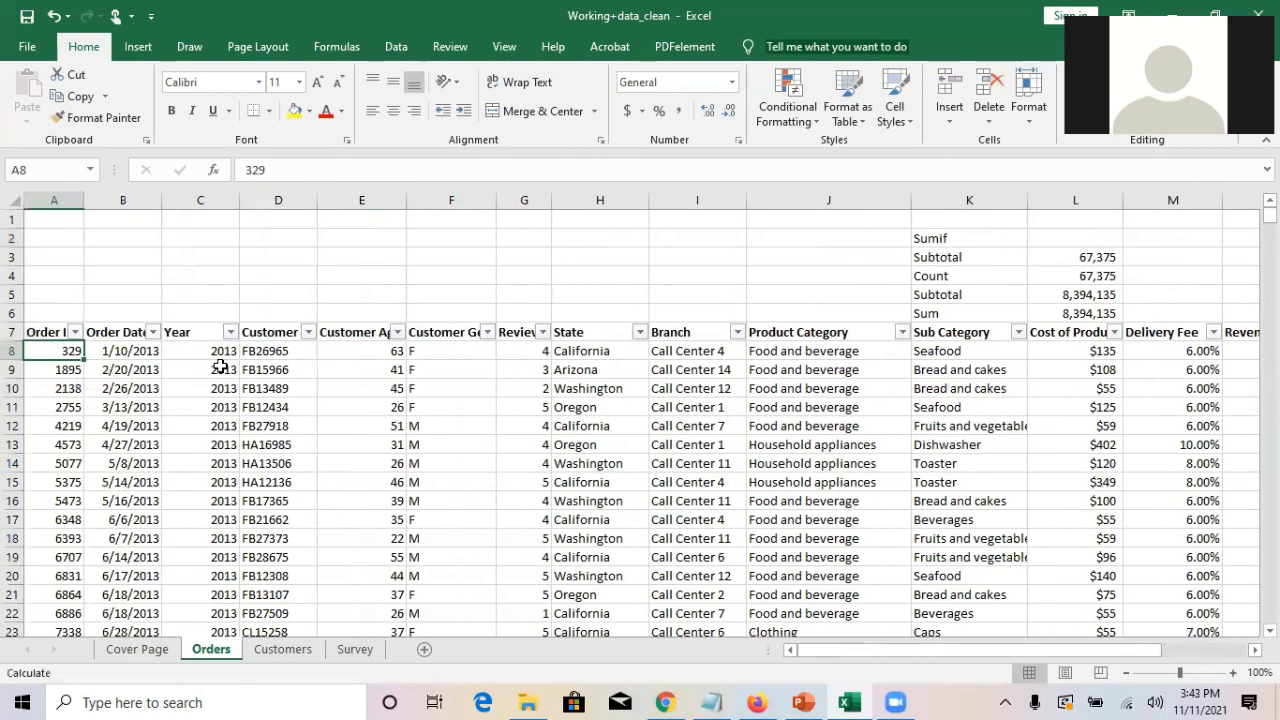
pyautogui.press('Right')
pyautogui.press('Right')
pyautogui.press('Right')
pyautogui.press('Right')
pyautogui.press('Right')
pyautogui.press('Right')
pyautogui.press('Right')
pyautogui.press('Right')
pyautogui.press('Right')
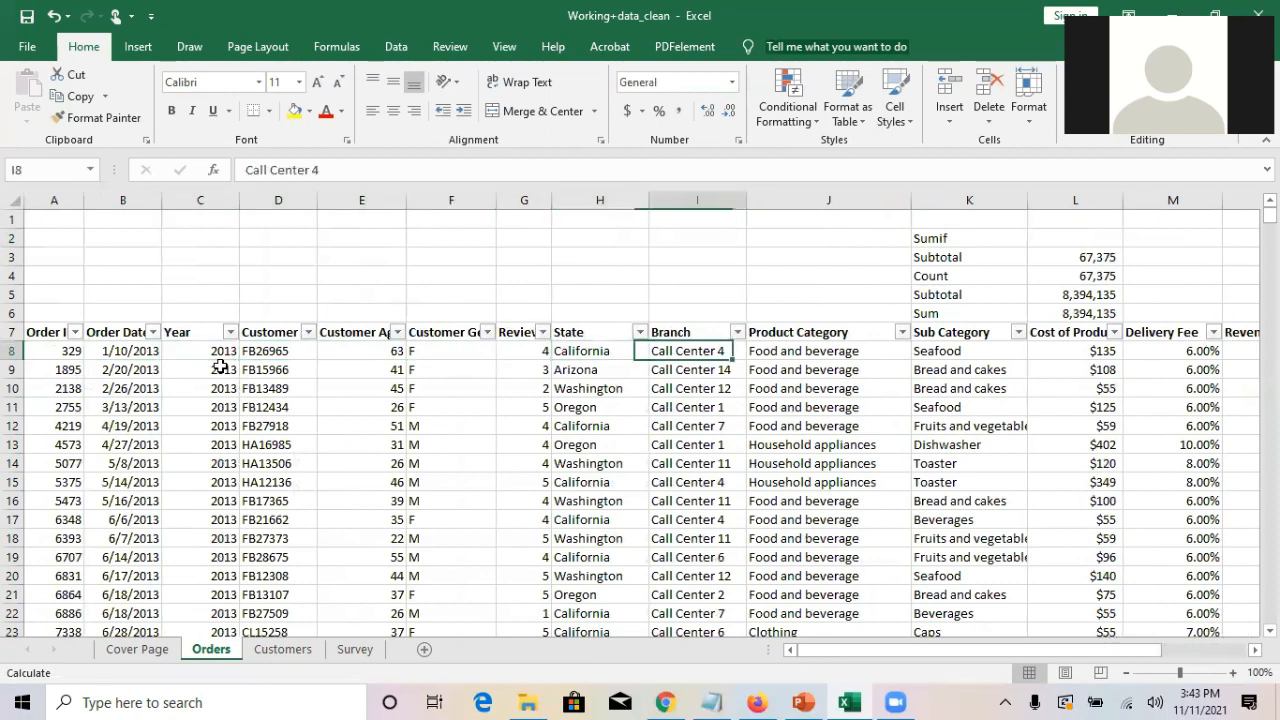
pyautogui.press('Up')
pyautogui.press('Up')
pyautogui.press('Up')
pyautogui.press('Up')
pyautogui.press('Up')
pyautogui.press('Up')
pyautogui.press('Right')
pyautogui.press('Right')
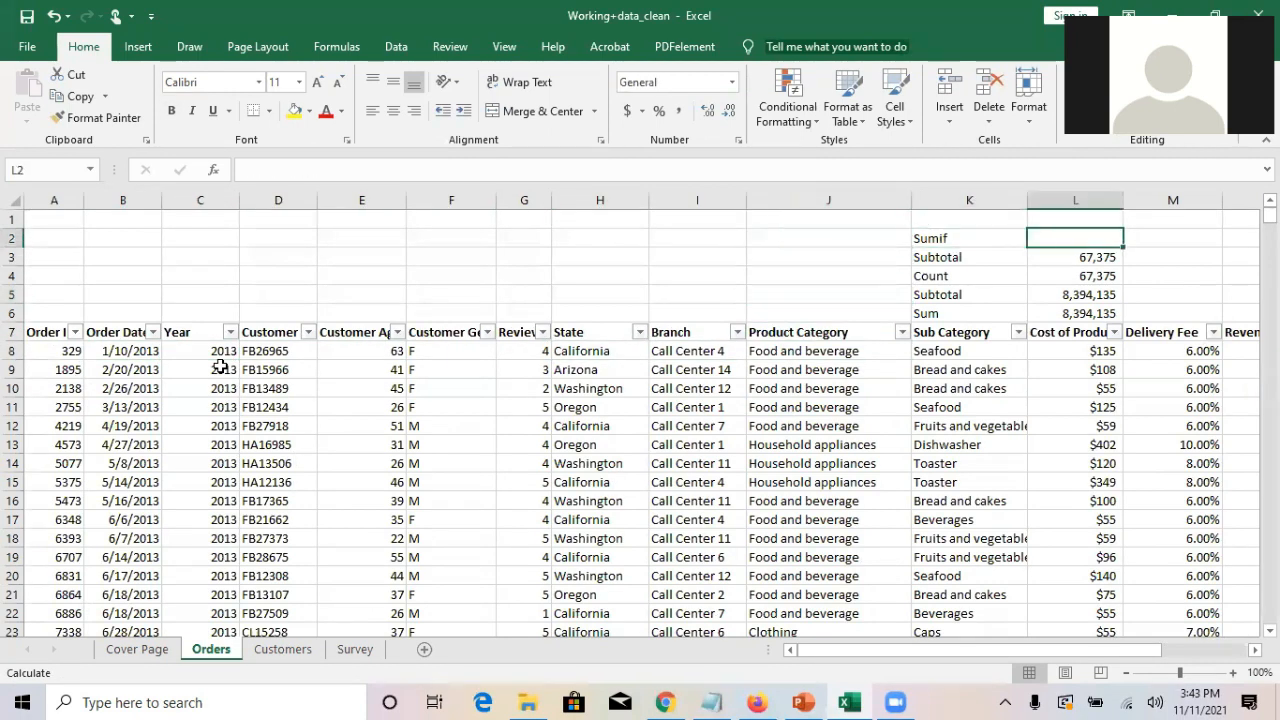
pyautogui.write('=sumi')
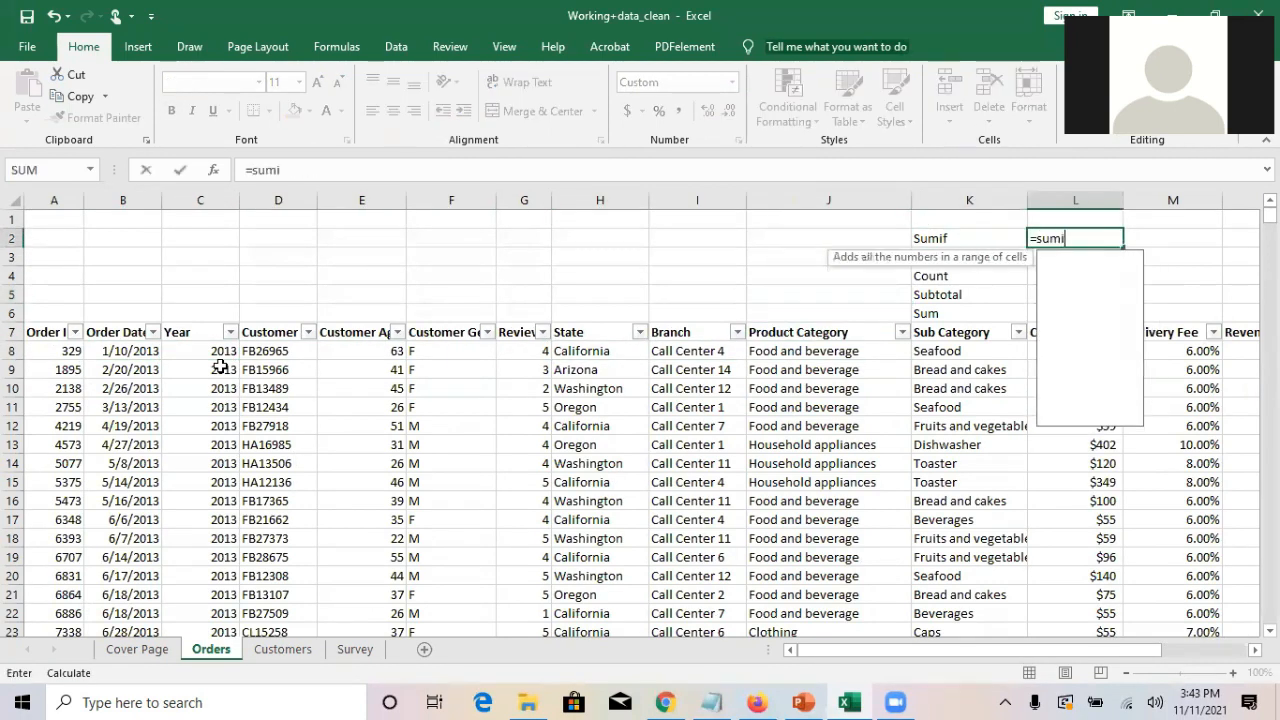
pyautogui.write('f(')
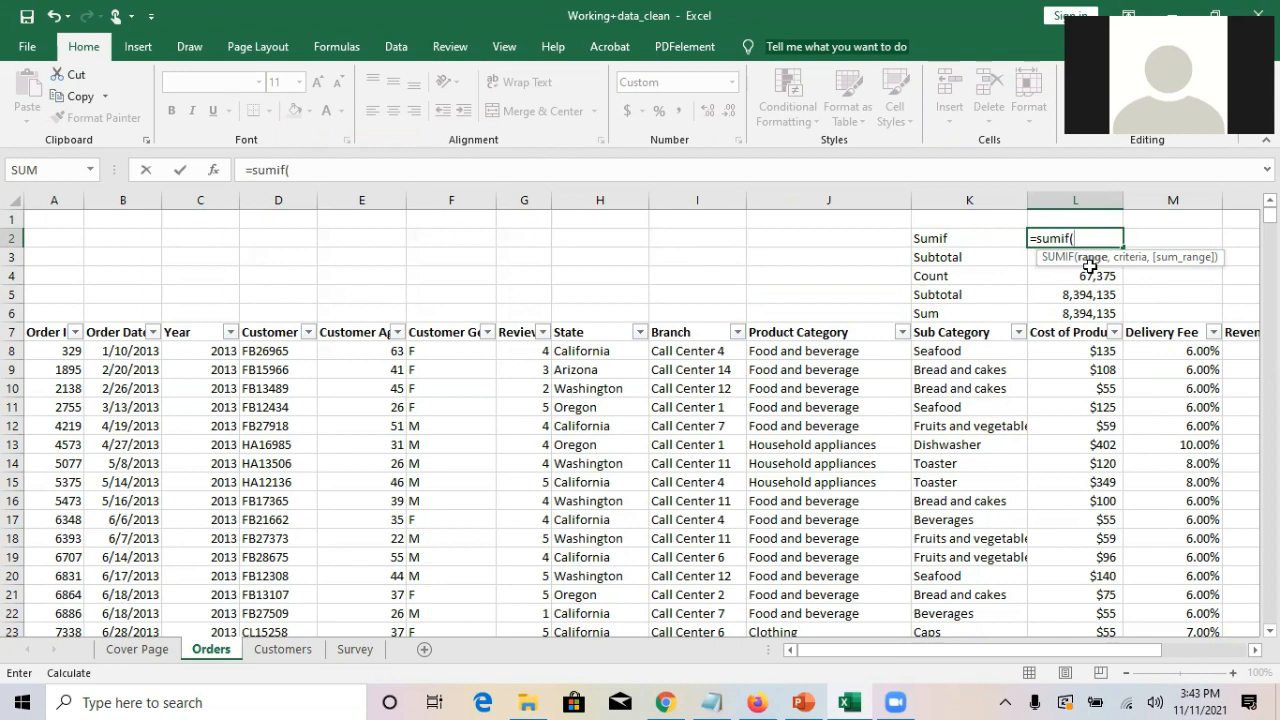
# - Use the Year column values C8:C67382 as the range argument of the SUMIF formula
pyautogui.click(209, 351)
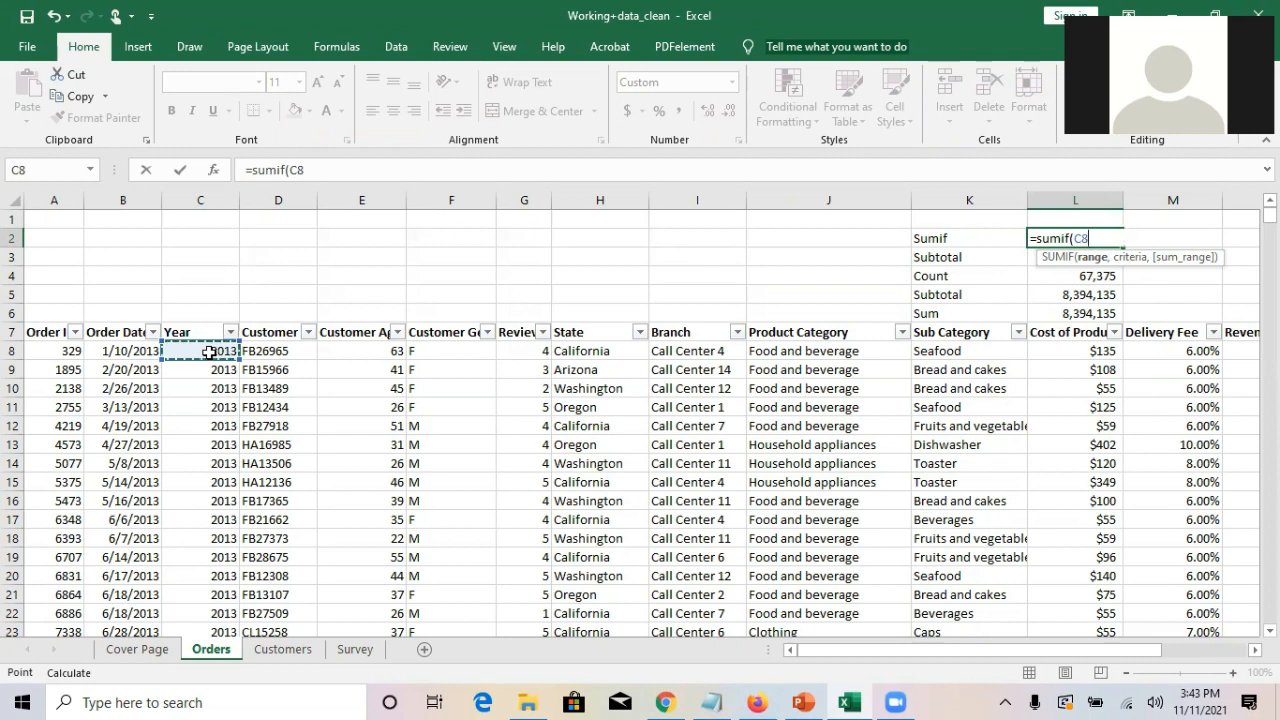
pyautogui.hotkey('ctrl', 'shift', 'End')
pyautogui.hotkey('shift', 'Left')
pyautogui.hotkey('shift', 'Left')
pyautogui.hotkey('shift', 'Left')
pyautogui.hotkey('shift', 'Left')
pyautogui.hotkey('shift', 'Left')
pyautogui.hotkey('shift', 'Left')
pyautogui.hotkey('shift', 'Left')
pyautogui.hotkey('shift', 'Left')
pyautogui.hotkey('shift', 'Left')
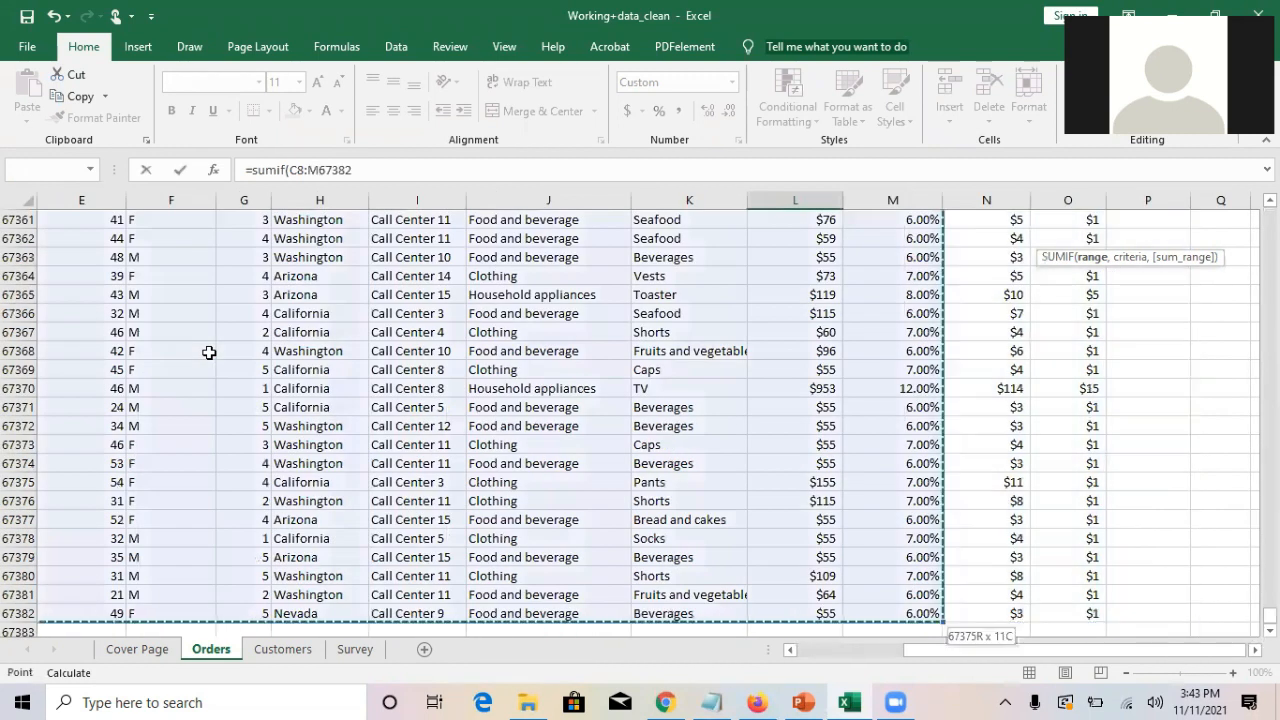
pyautogui.hotkey('shift', 'Left')
pyautogui.hotkey('shift', 'Left')
pyautogui.hotkey('shift', 'Left')
pyautogui.hotkey('shift', 'Left')
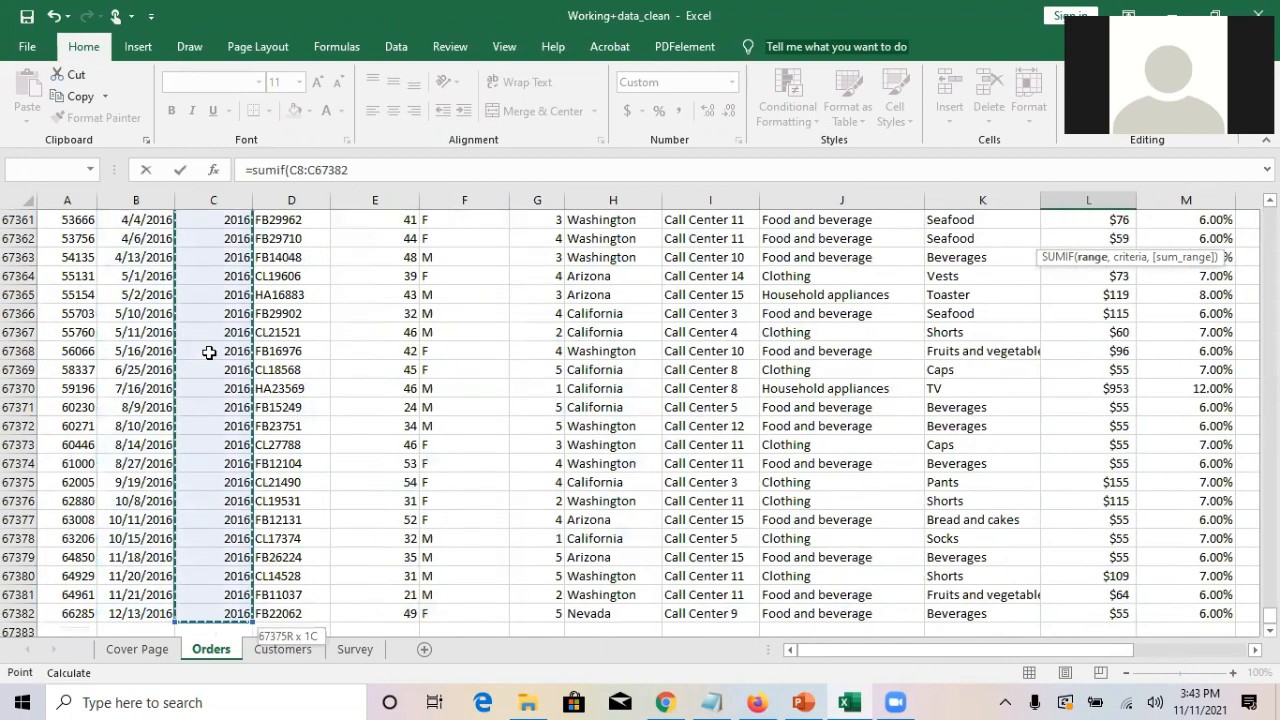
# - Complete the SUMIF formula in L2 with the criterion 2016 and the sum range L8:L67382
pyautogui.write(',')
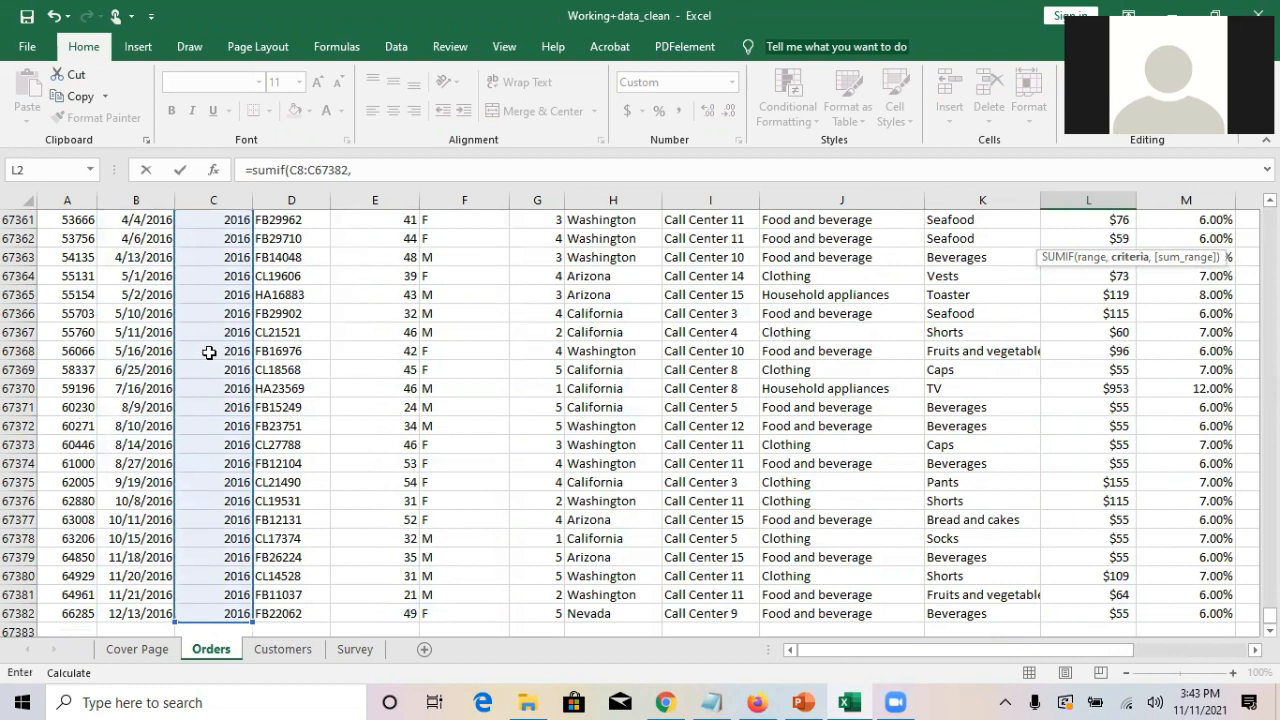
pyautogui.write('2016')
pyautogui.write(',')
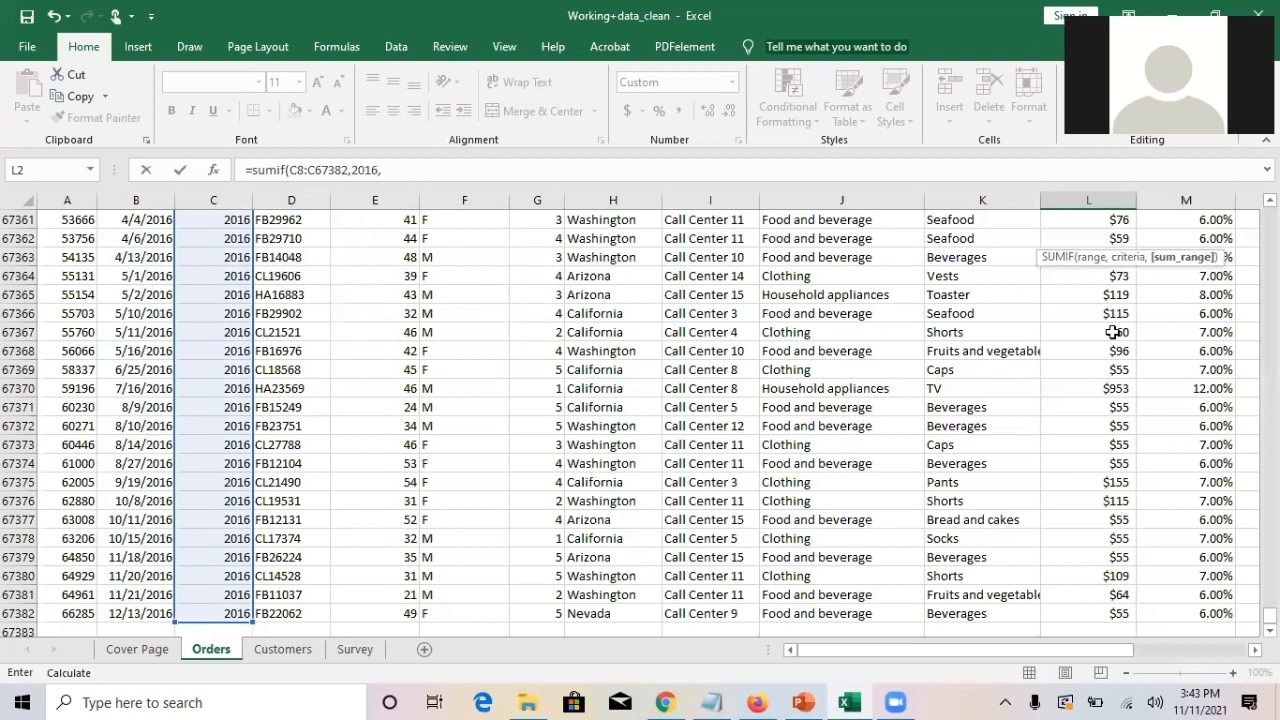
pyautogui.moveTo(1269, 614); pyautogui.dragTo(1269, 216)
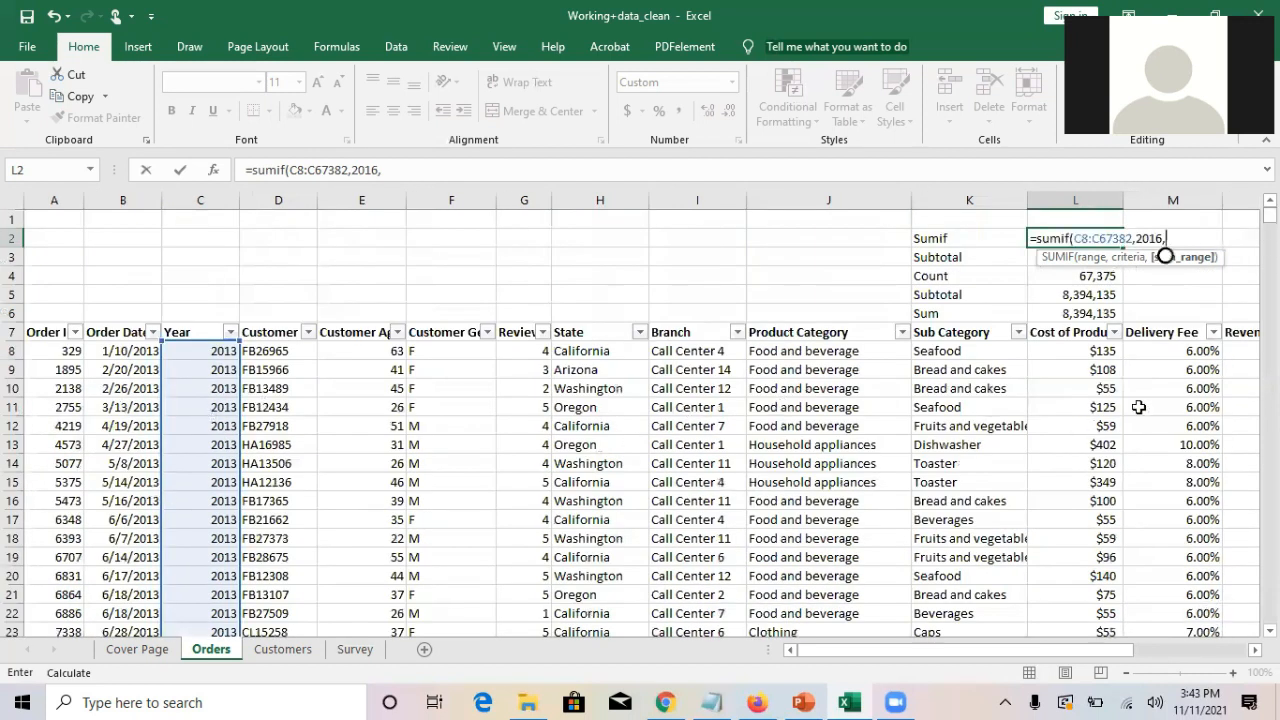
pyautogui.click(1097, 357)
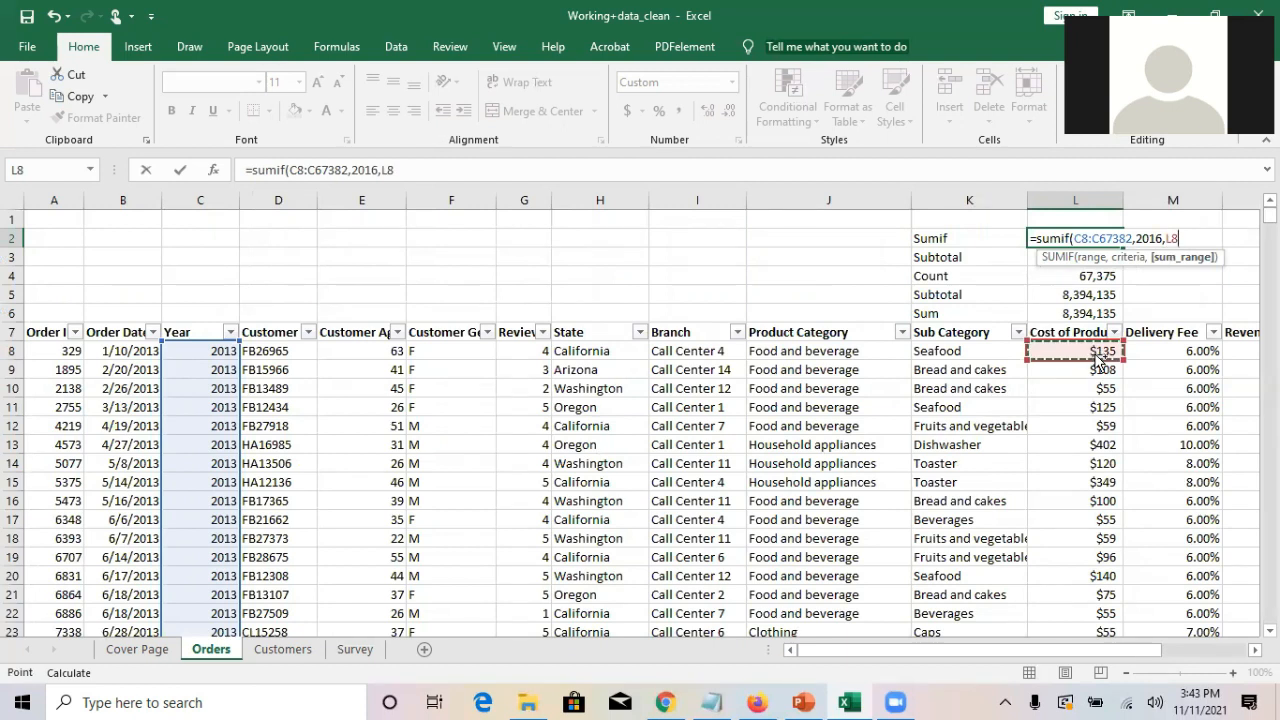
pyautogui.hotkey('ctrl', 'shift', 'Down')
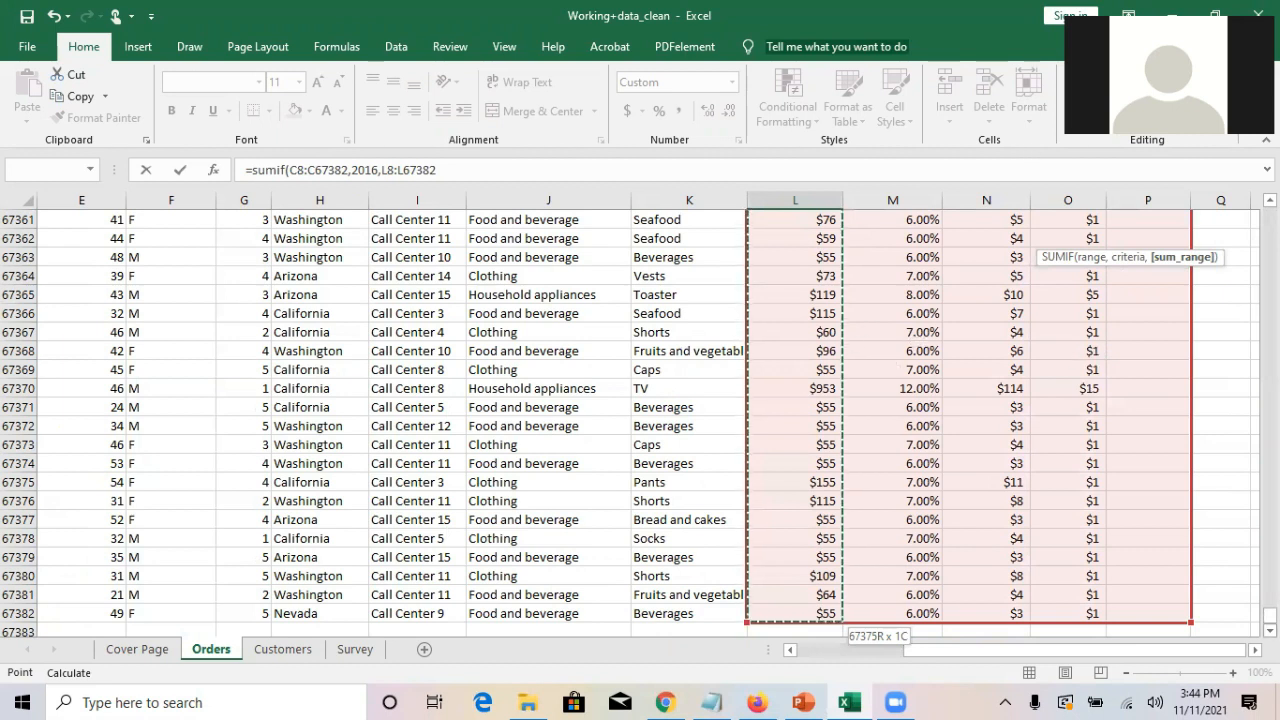
pyautogui.moveTo(1270, 614); pyautogui.dragTo(1270, 215)
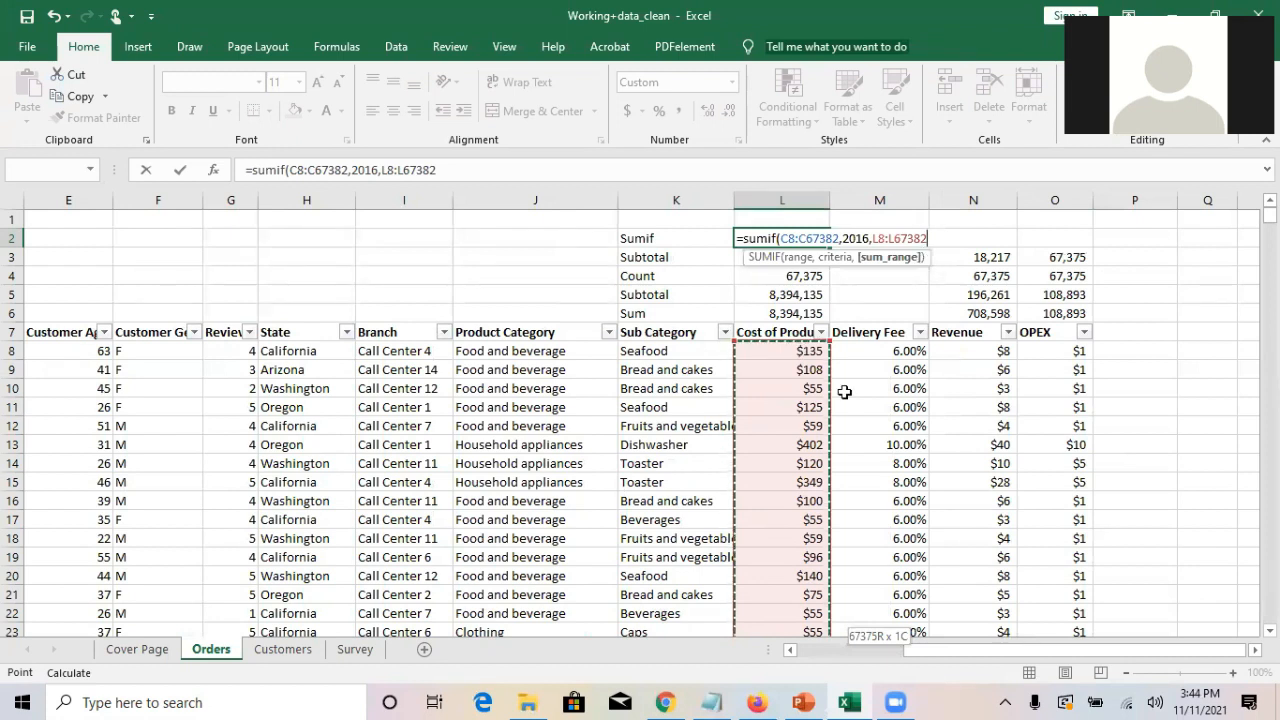
pyautogui.write(')')
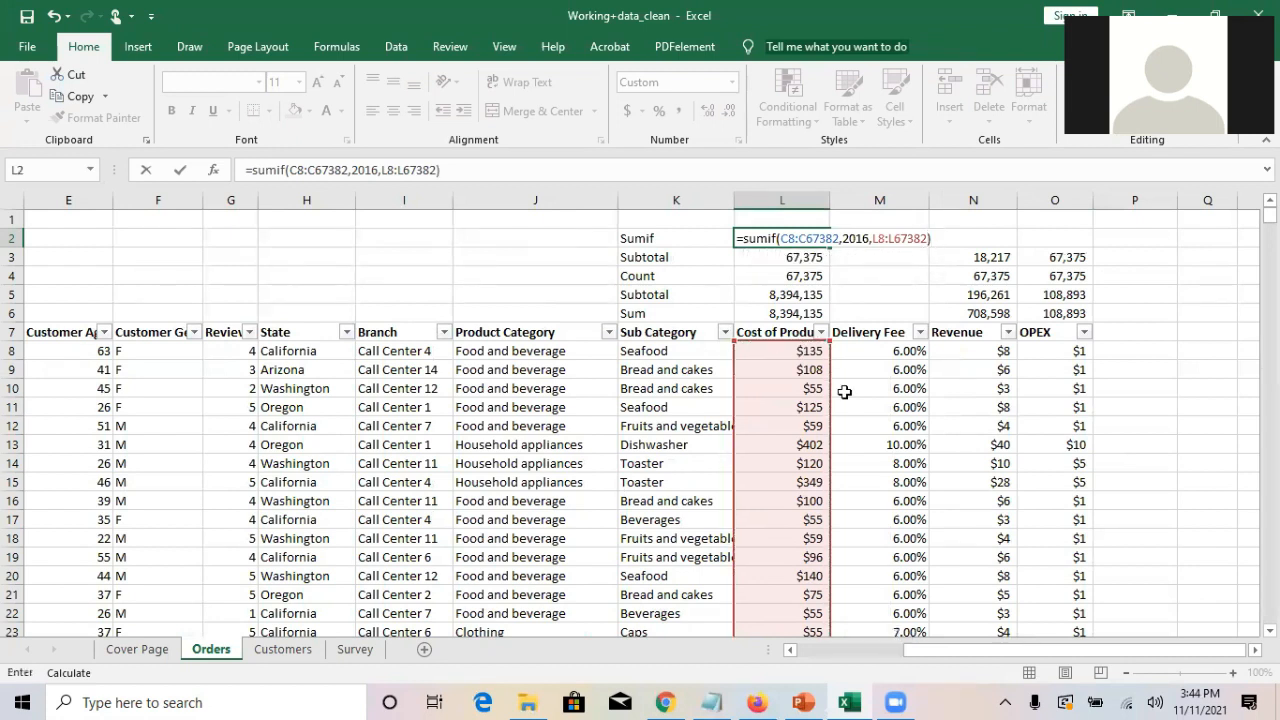
pyautogui.press('Return')
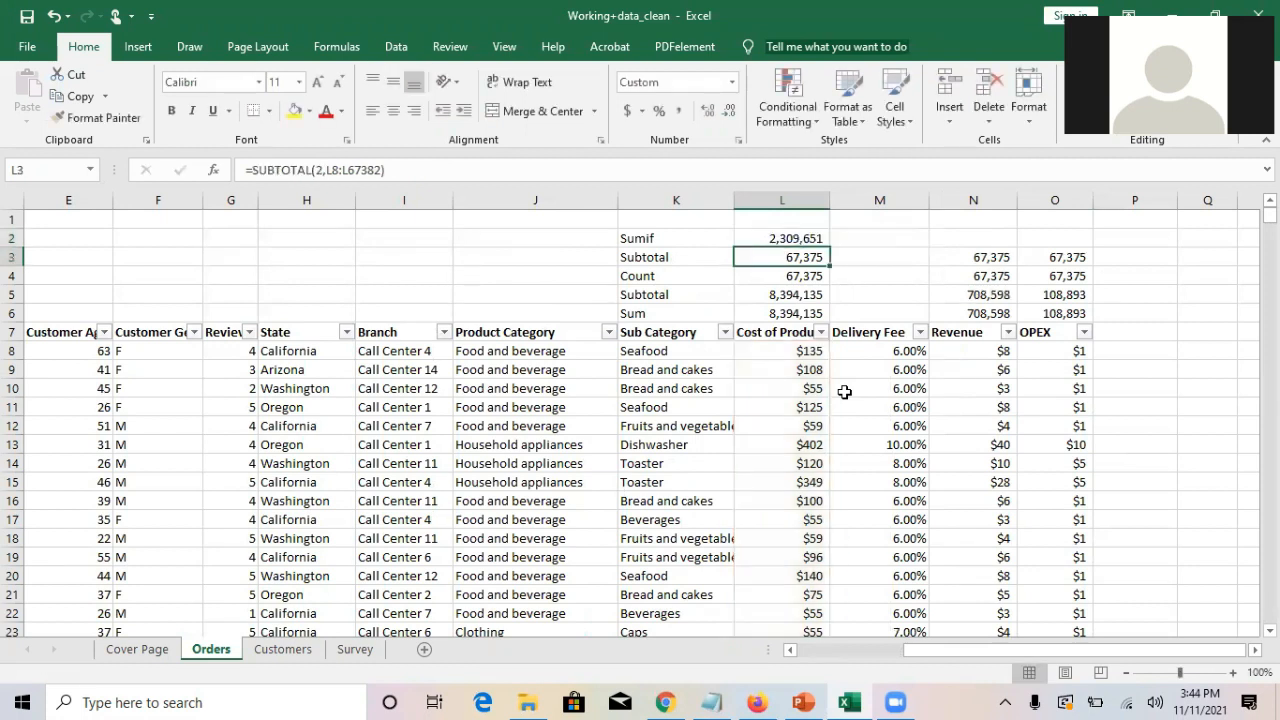
# - Filter the Year column to show only 2016
pyautogui.press('Up')
pyautogui.press('Down')
pyautogui.press('Up')
pyautogui.press('Down')
pyautogui.press('Left')
pyautogui.press('Left')
pyautogui.press('Left')
pyautogui.press('Left')
pyautogui.press('Left')
pyautogui.press('Left')
pyautogui.press('Left')
pyautogui.press('Left')
pyautogui.press('Left')
pyautogui.press('Left')
pyautogui.press('Left')
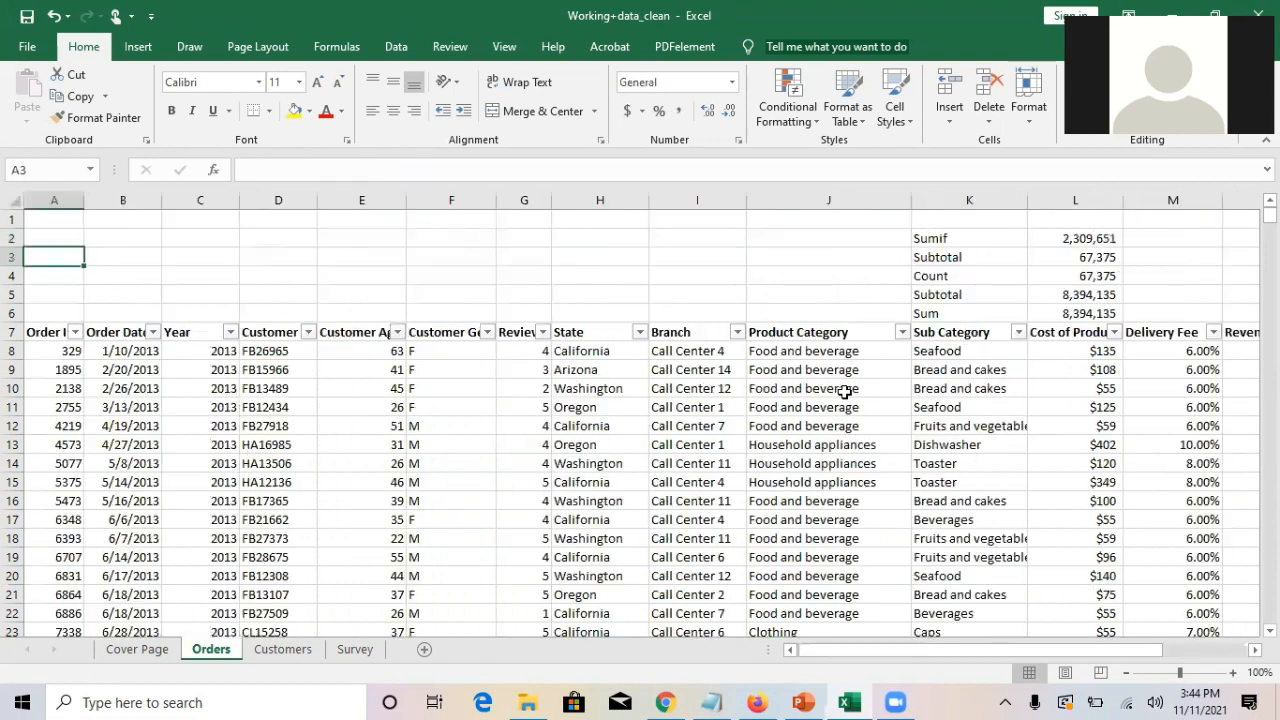
pyautogui.click(230, 332)
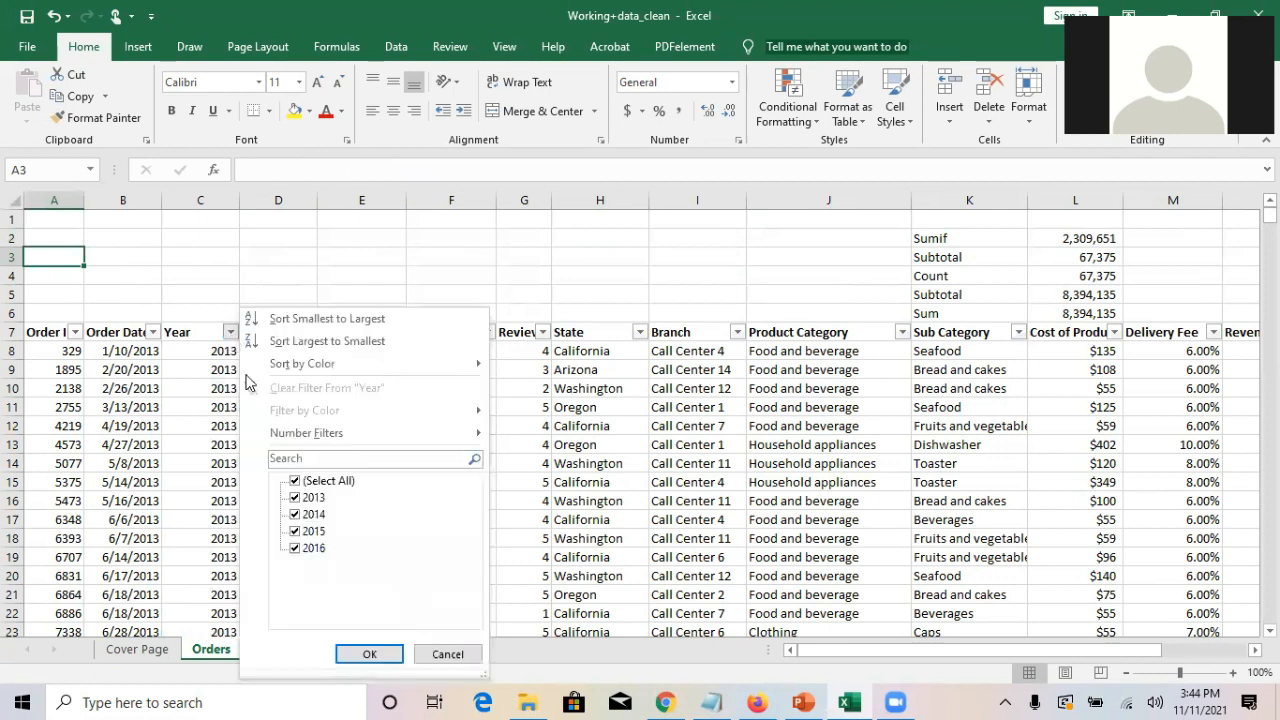
pyautogui.click(295, 481)
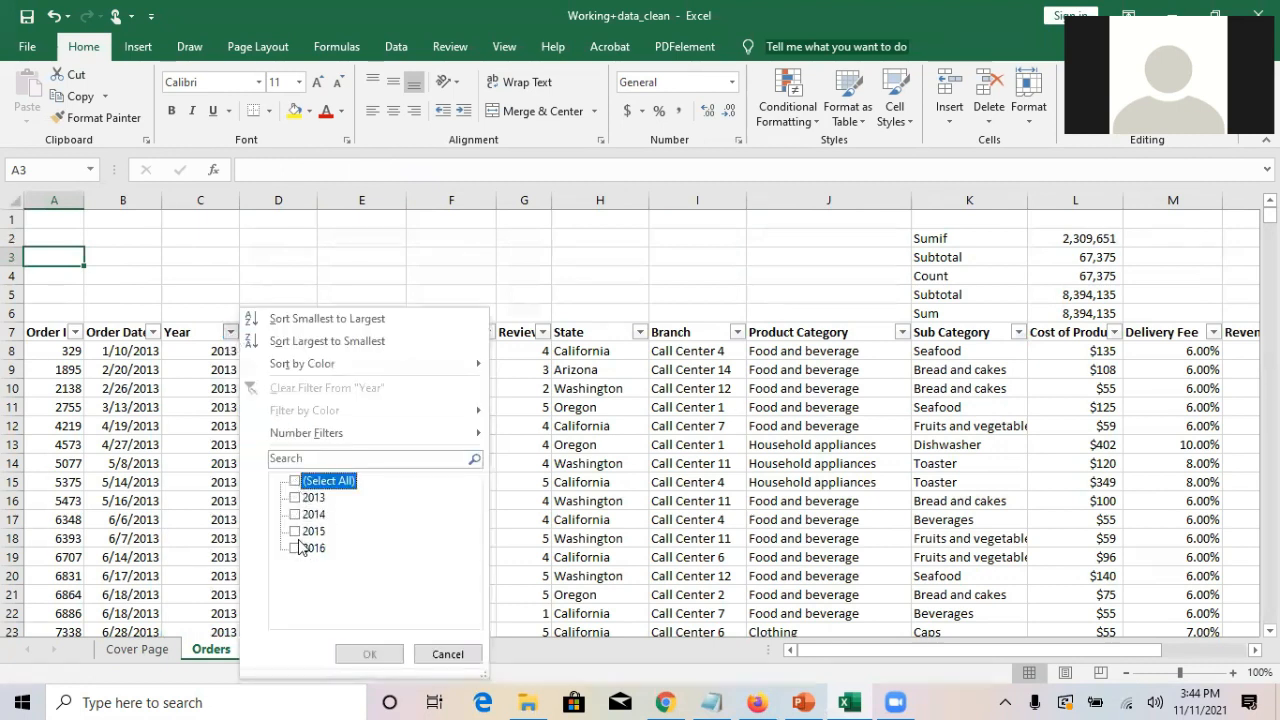
pyautogui.click(295, 531)
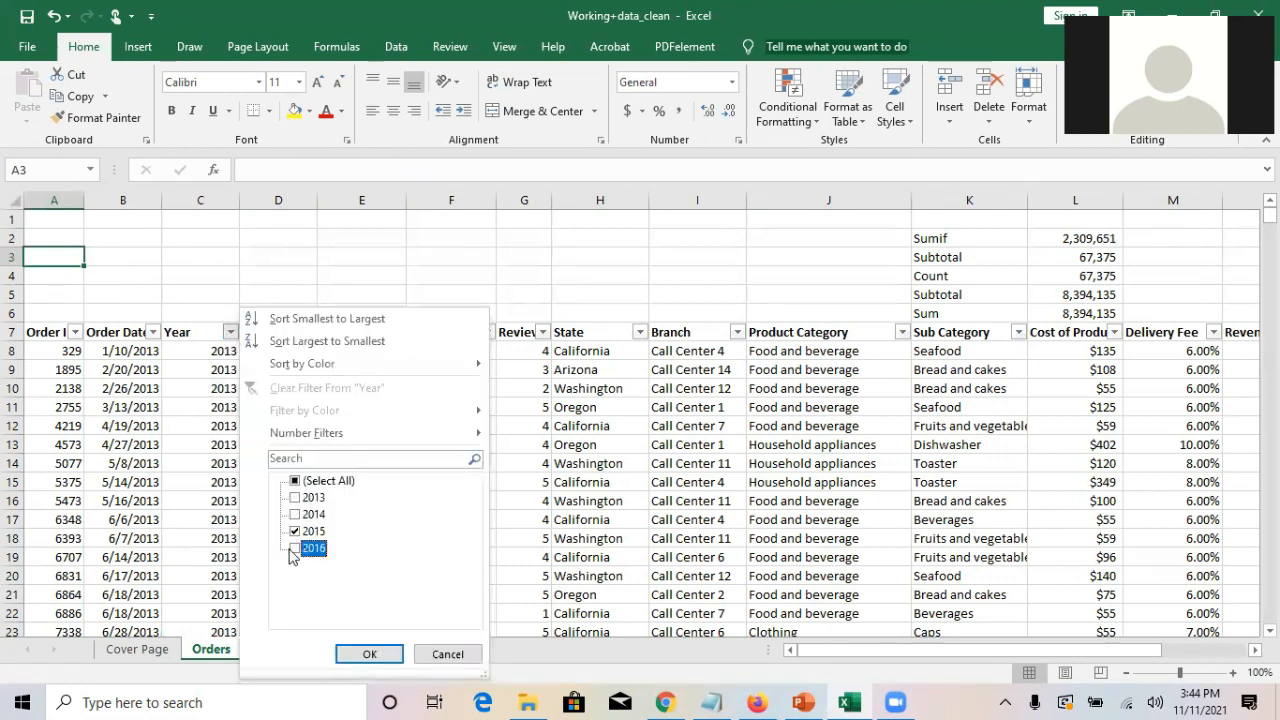
pyautogui.click(295, 531)
pyautogui.click(369, 655)
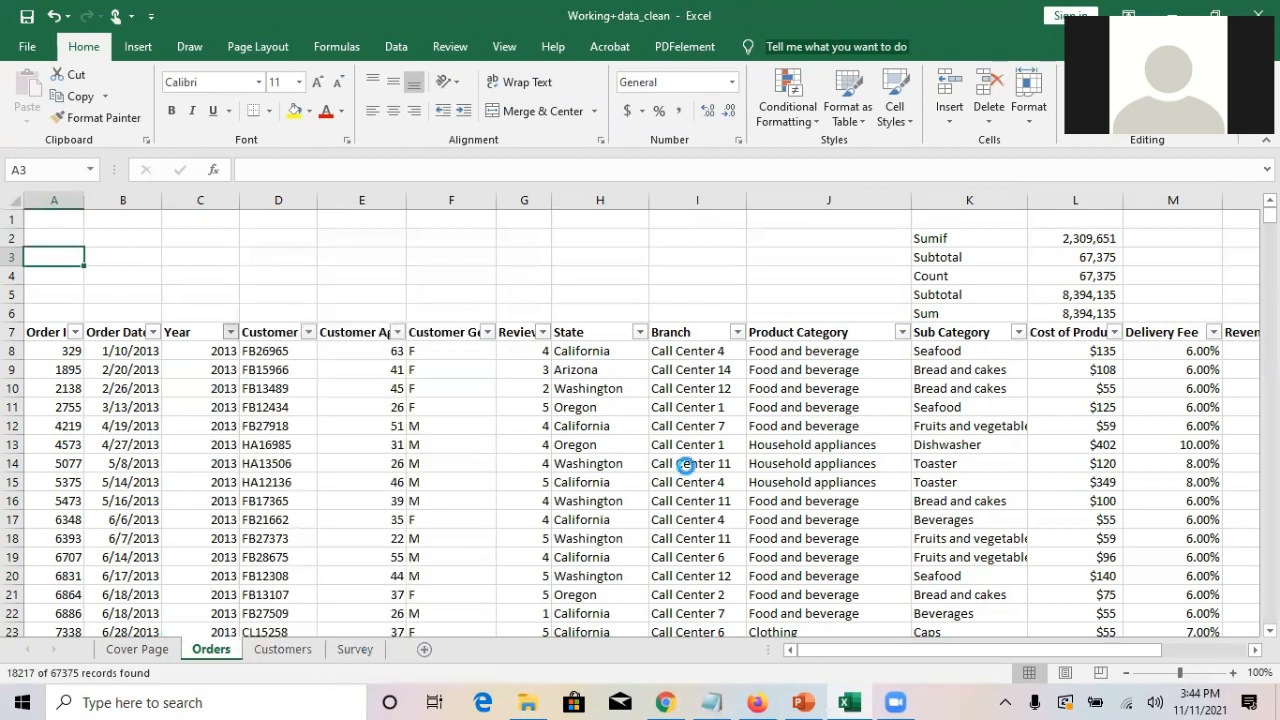
# - Compare the SUMIF result in L2 with the SUBTOTAL sum in L5 and the other summary formulas
pyautogui.click(1100, 297)
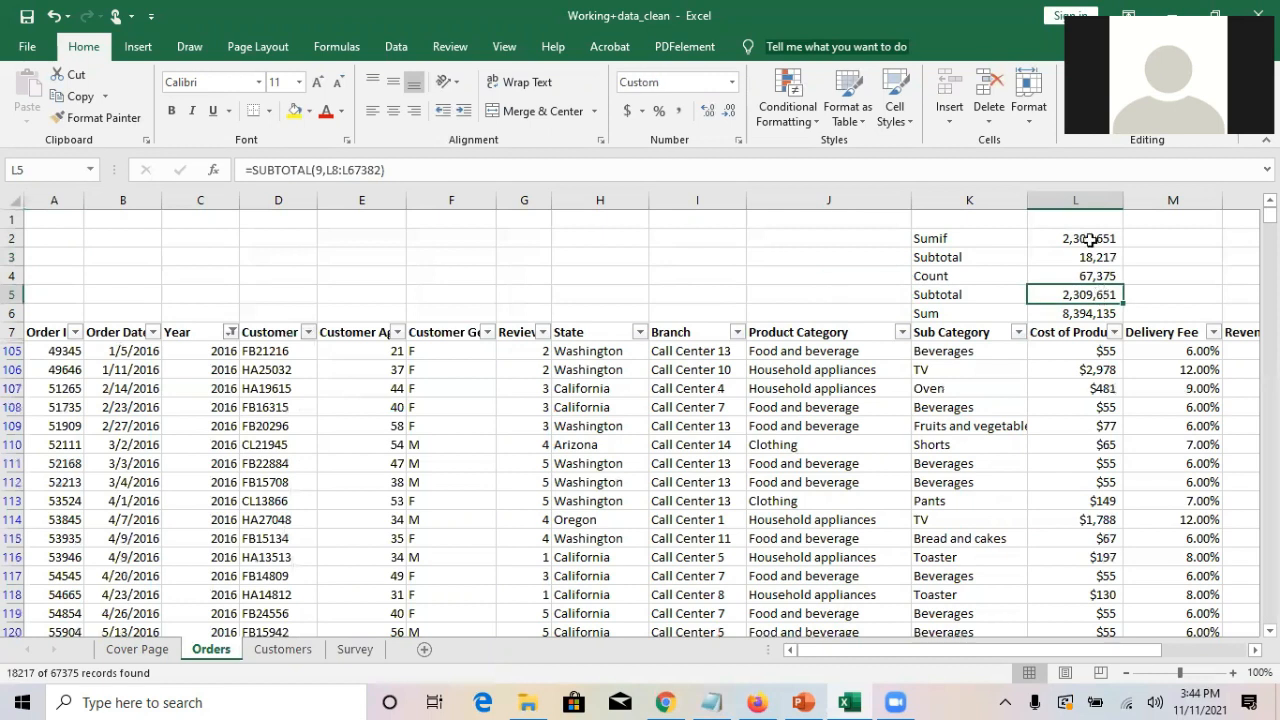
pyautogui.click(1110, 240)
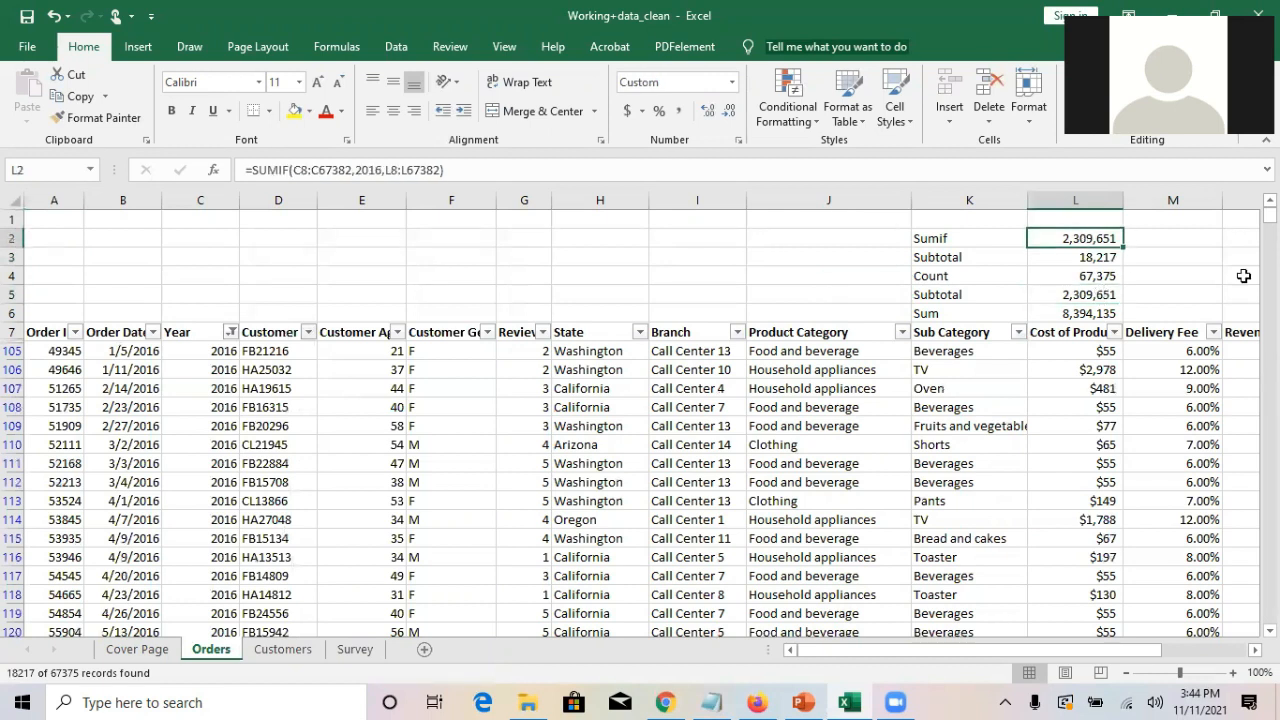
pyautogui.press('Down')
pyautogui.press('Down')
pyautogui.press('Down')
pyautogui.press('Up')
pyautogui.press('Up')
pyautogui.press('Up')
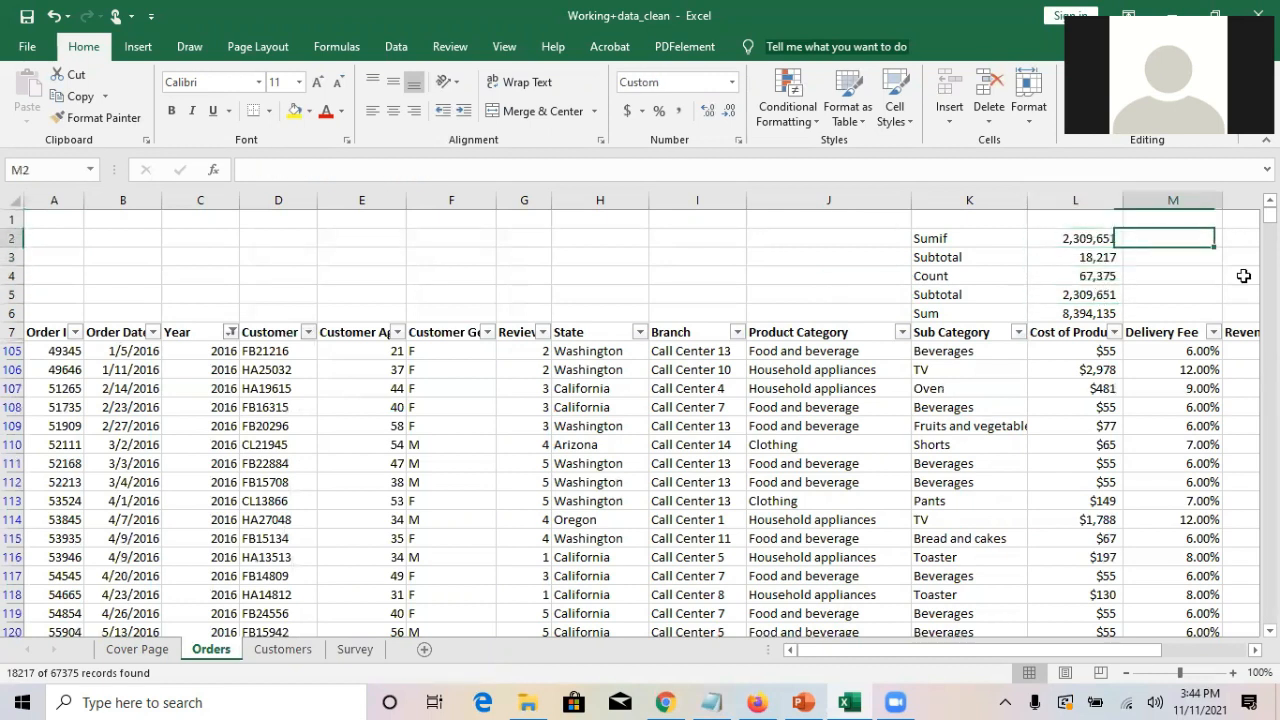
pyautogui.press('Right')
pyautogui.press('Right')
pyautogui.press('Left')
pyautogui.press('Left')
pyautogui.press('Down')
pyautogui.press('Down')
pyautogui.press('Down')
pyautogui.press('Down')
pyautogui.press('Up')
pyautogui.press('Up')
pyautogui.press('Up')
pyautogui.press('Up')
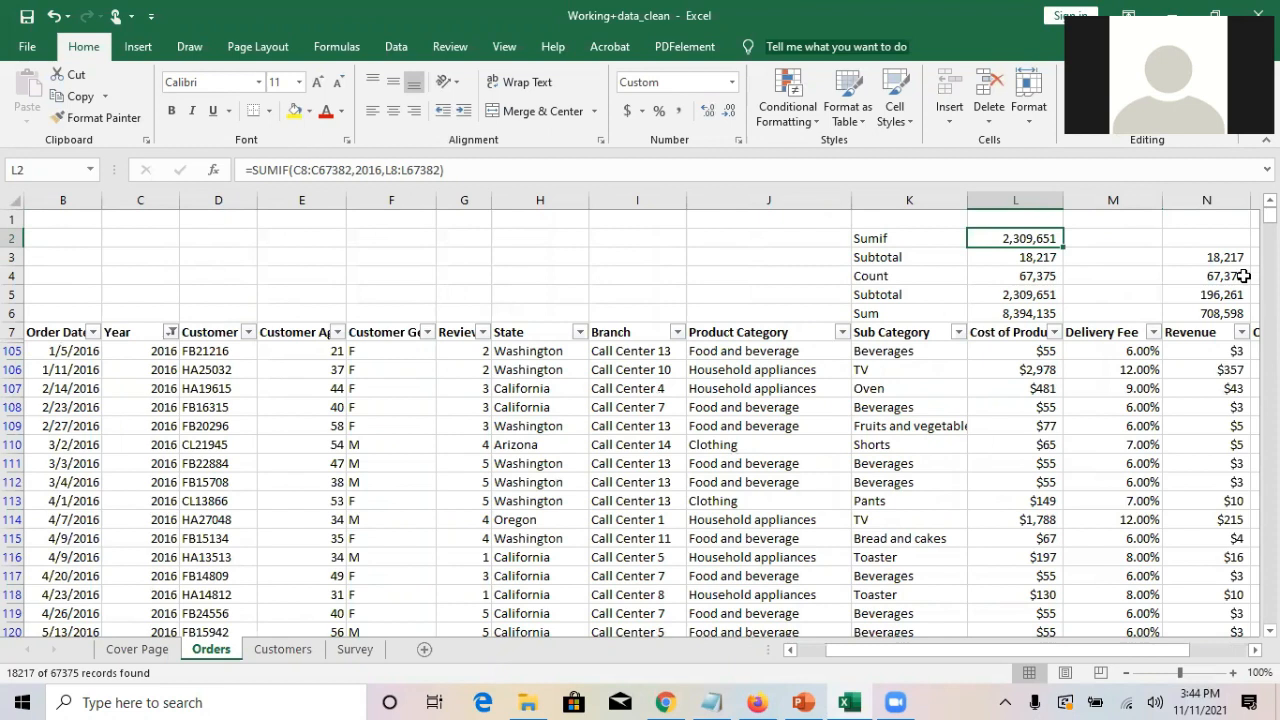
pyautogui.press('Up')
pyautogui.press('Down')
pyautogui.press('Down')
pyautogui.press('Down')
pyautogui.press('Down')
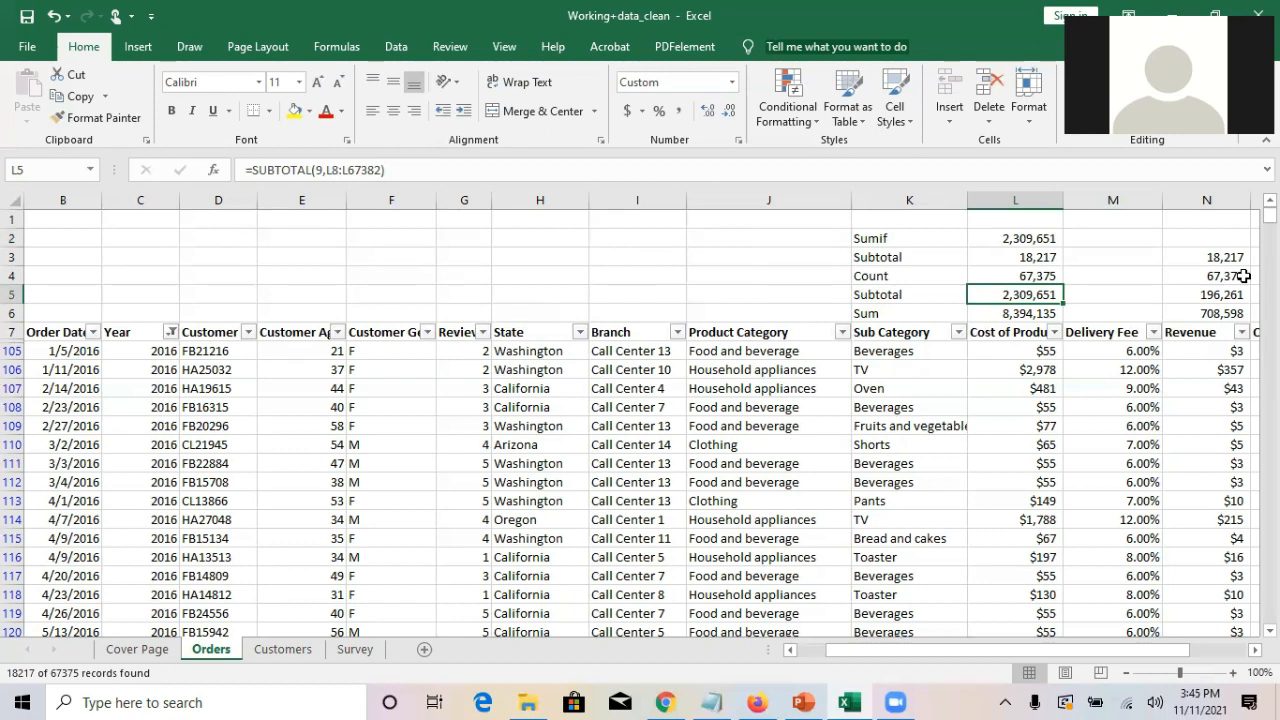
# - Filter the Year column to show only 2015 and check the SUMIF formula in L2
pyautogui.click(168, 332)
pyautogui.click(235, 482)
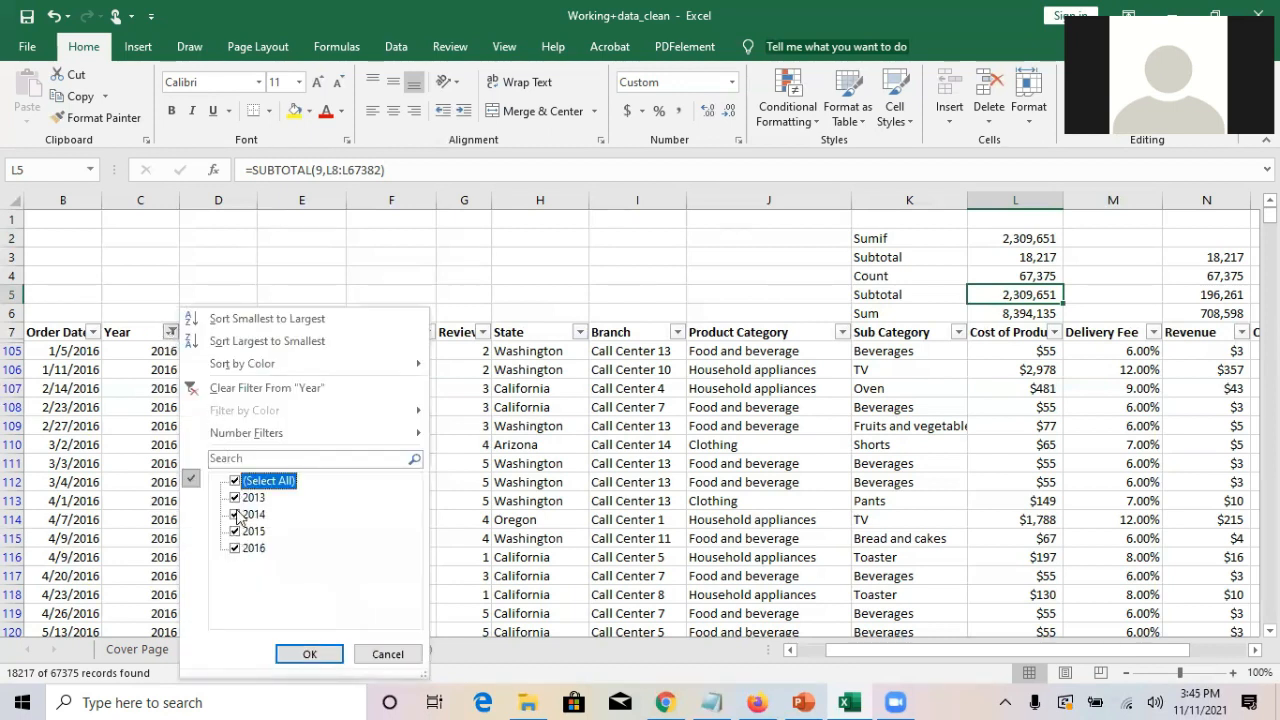
pyautogui.click(236, 515)
pyautogui.click(235, 531)
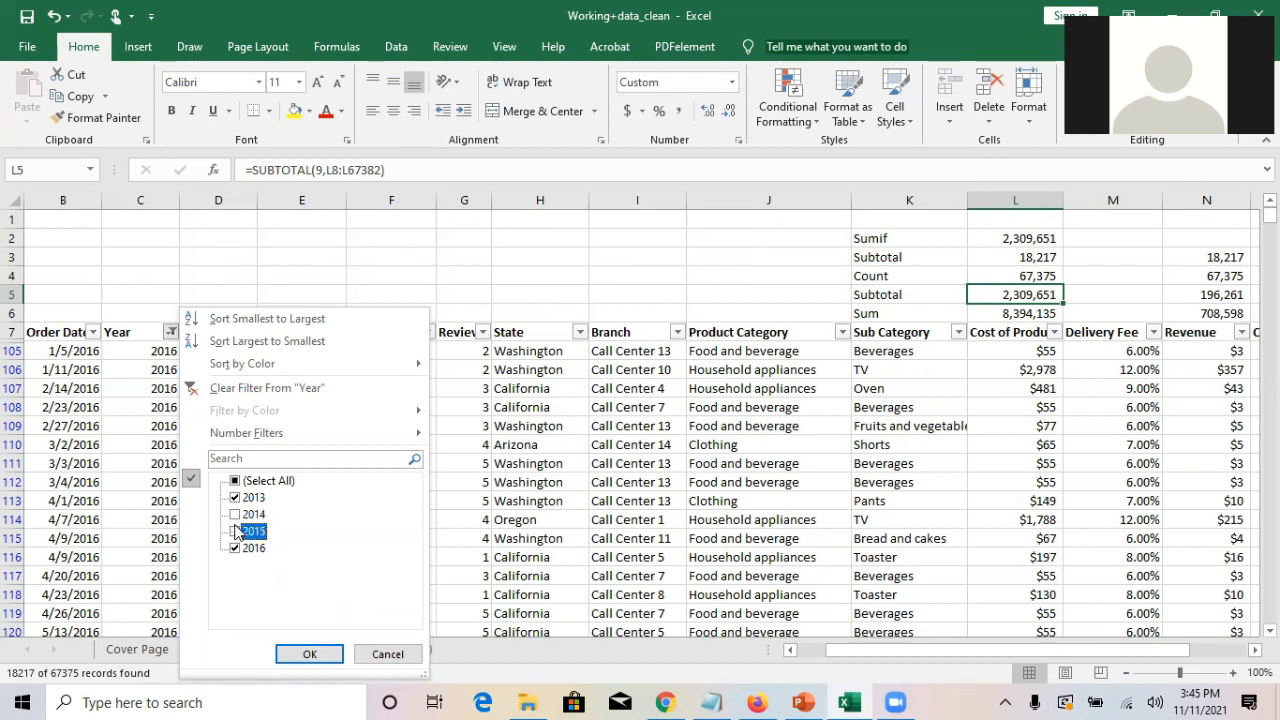
pyautogui.click(235, 497)
pyautogui.doubleClick(236, 552)
pyautogui.click(235, 548)
pyautogui.click(235, 531)
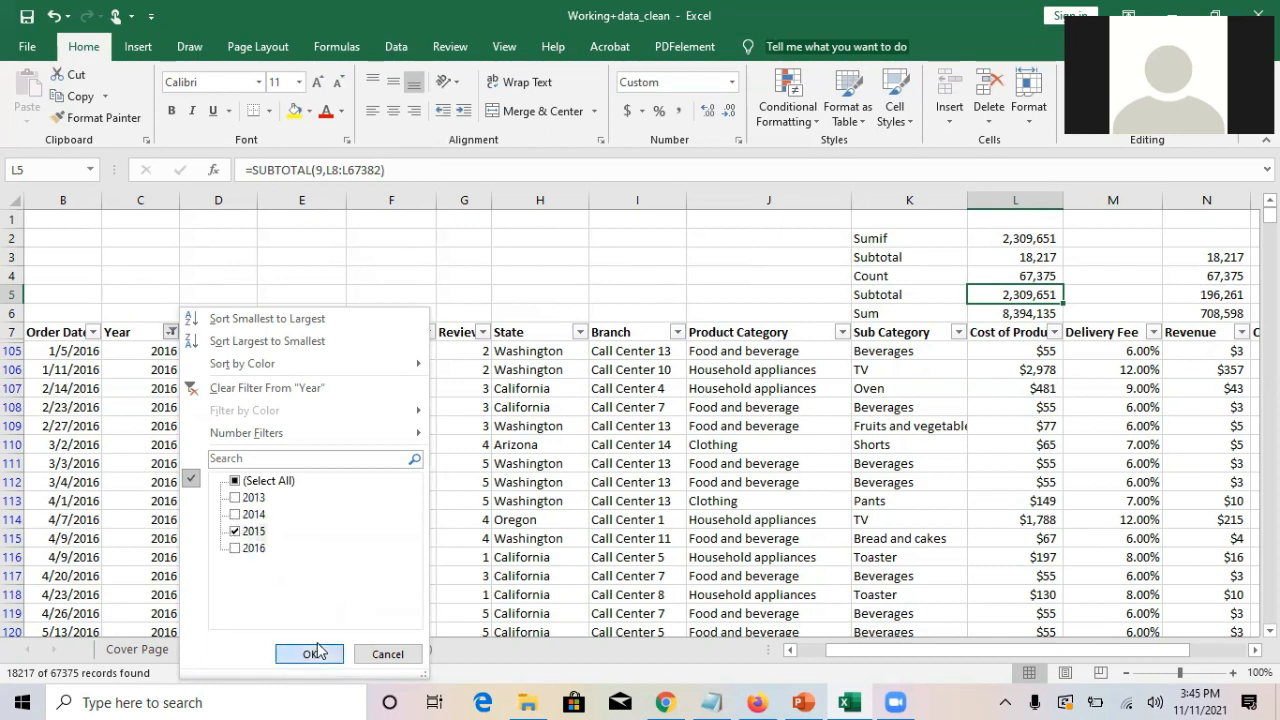
pyautogui.click(312, 653)
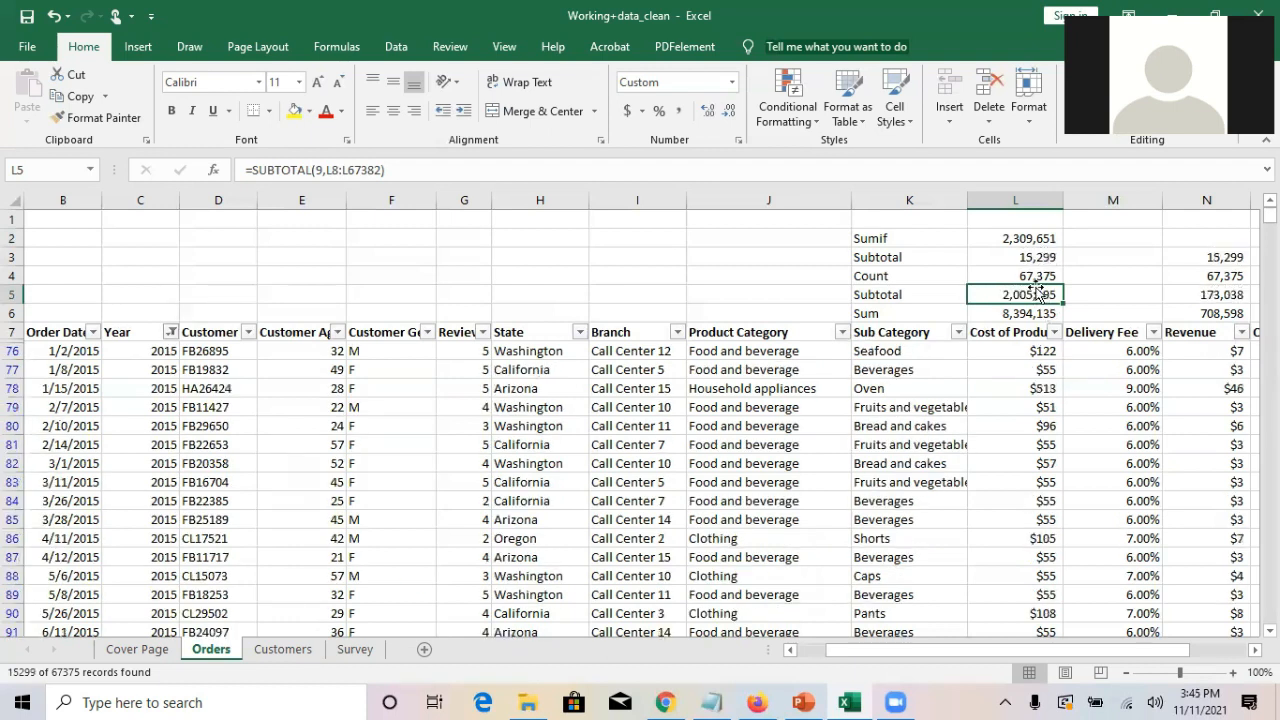
pyautogui.click(1034, 241)
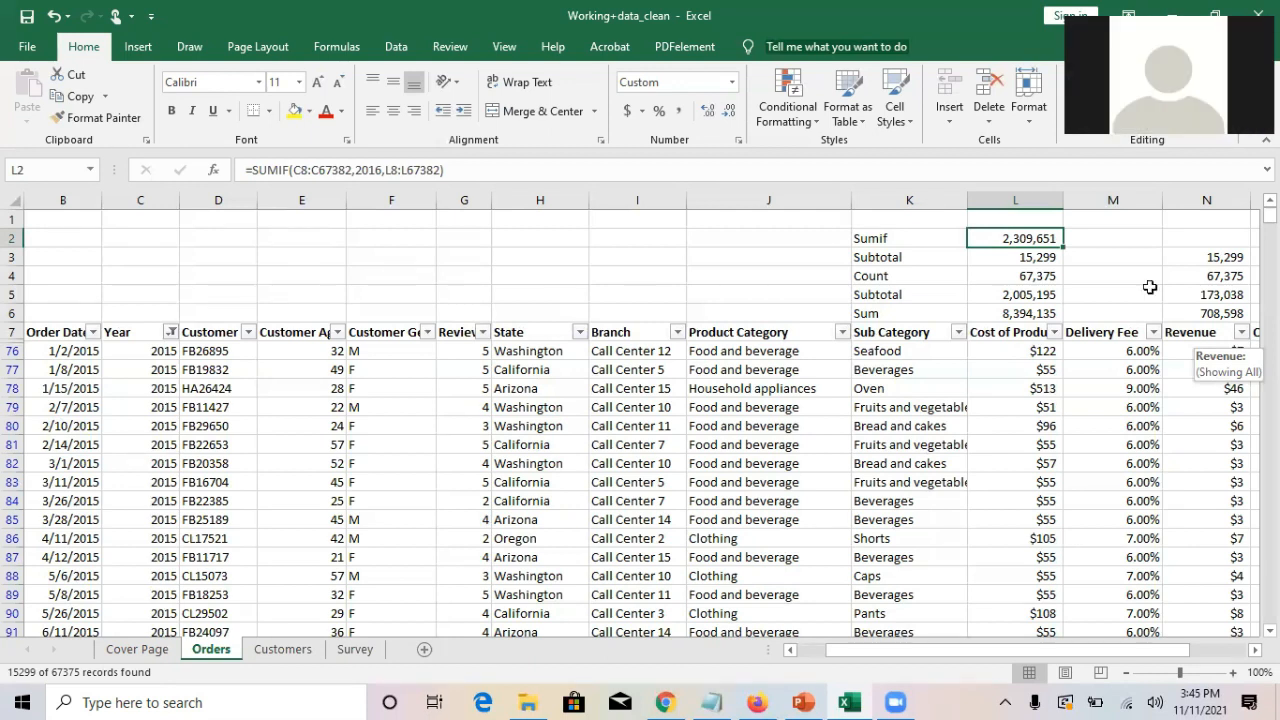
# - Enter the label Countif in K1, above the Sumif label
pyautogui.click(876, 221)
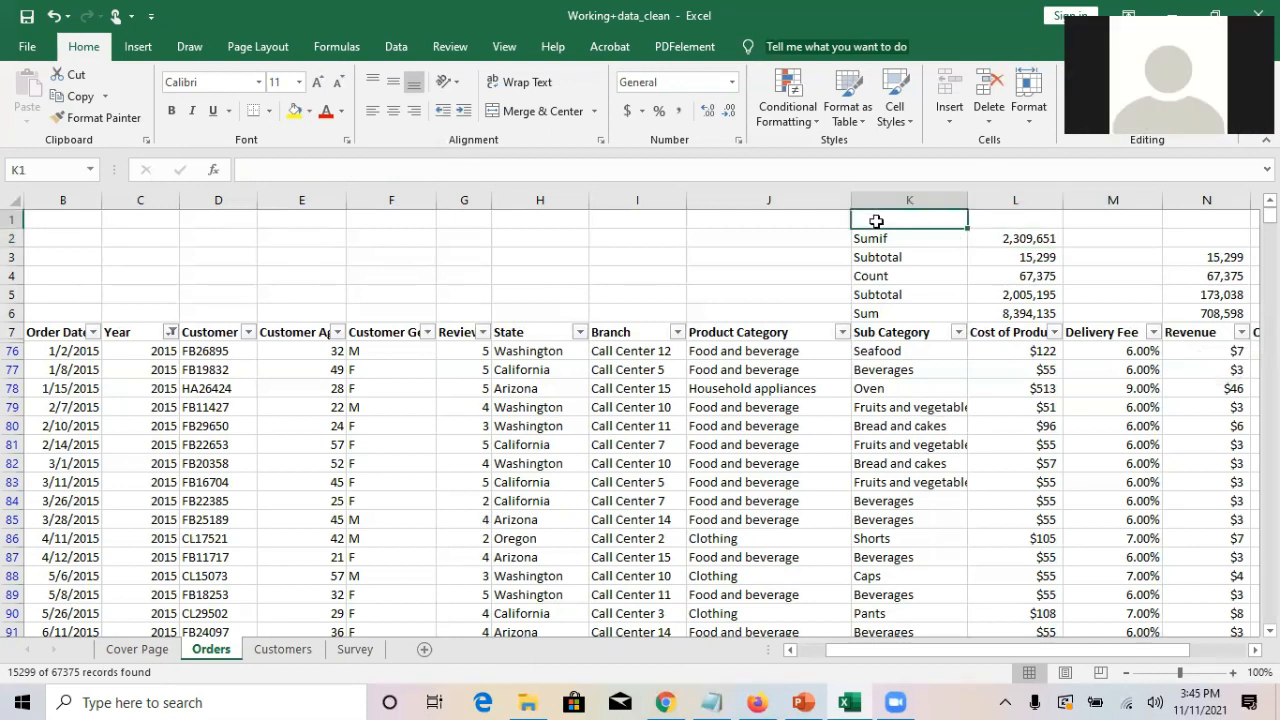
pyautogui.write('Count')
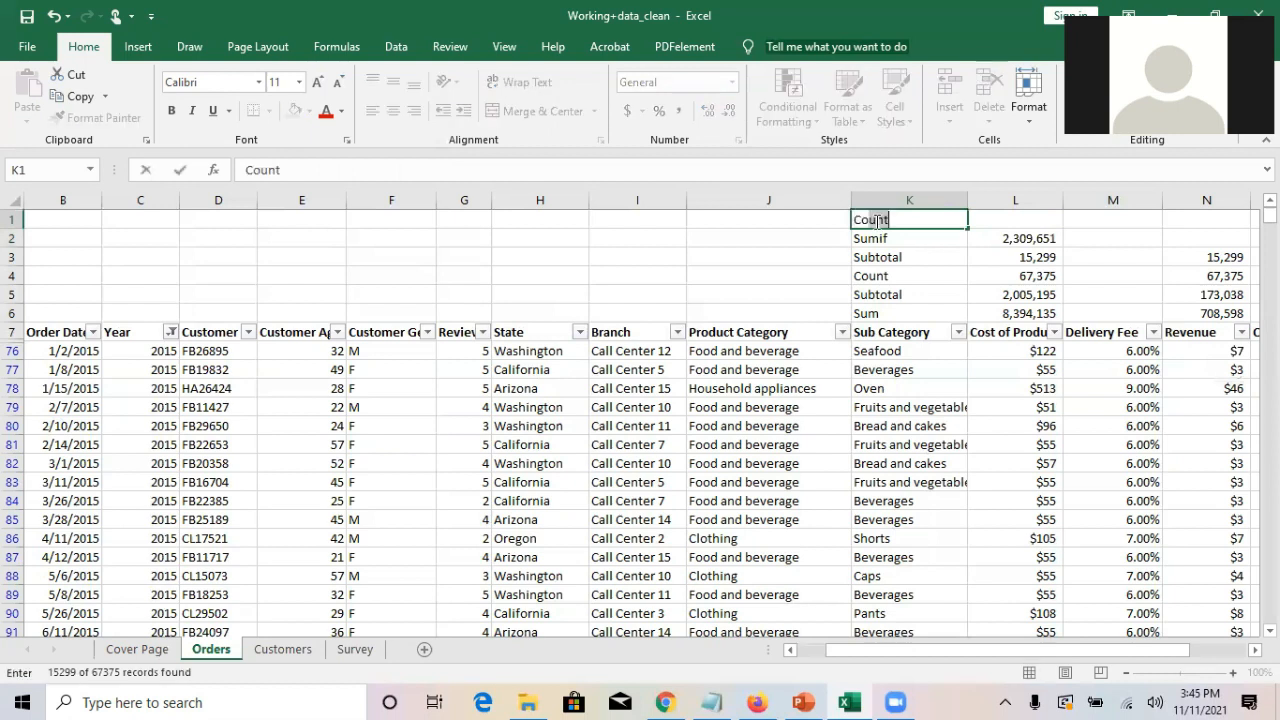
pyautogui.write('if')
pyautogui.press('Return')
pyautogui.press('Up')
pyautogui.press('Right')
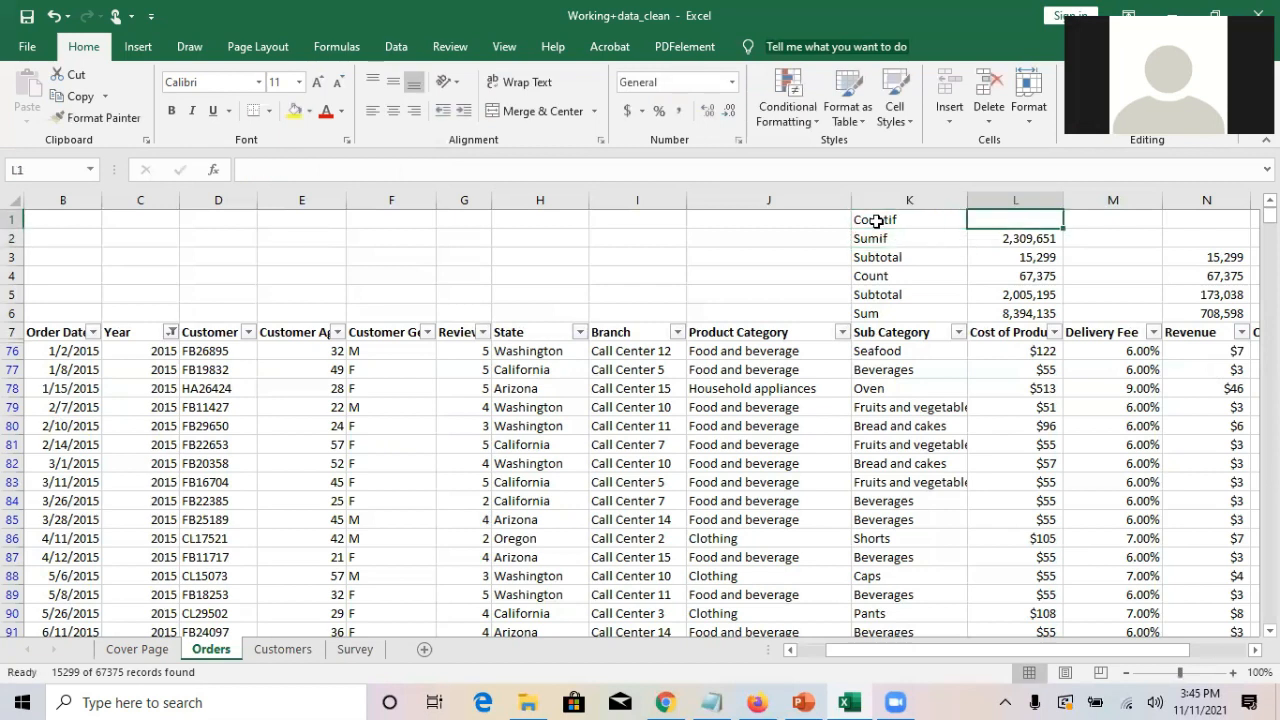
pyautogui.write('=co')
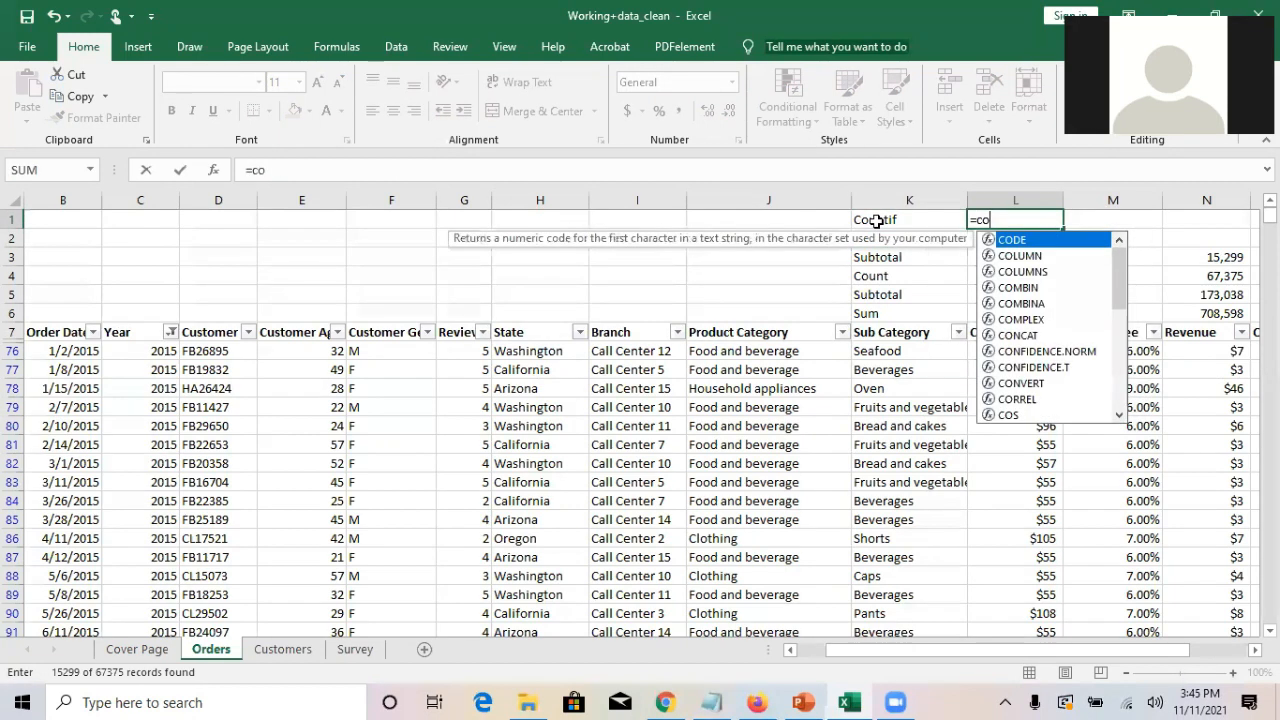
pyautogui.write('untif(')
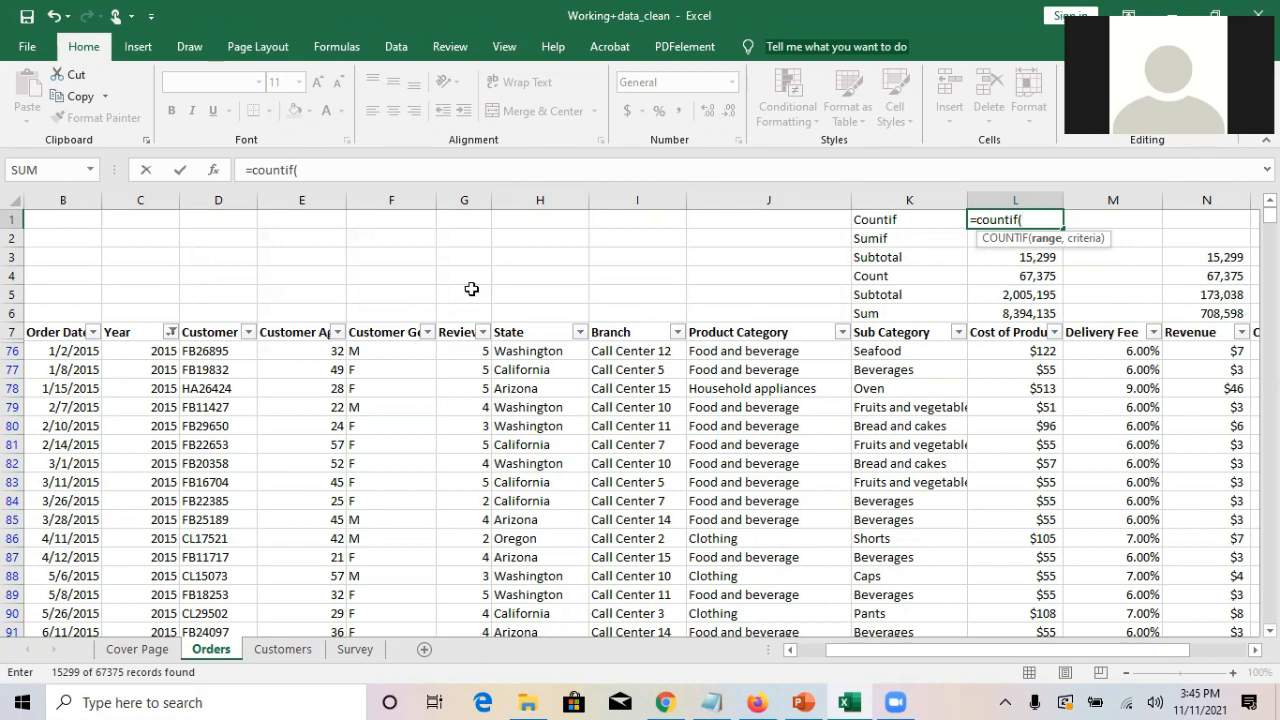
pyautogui.click(136, 354)
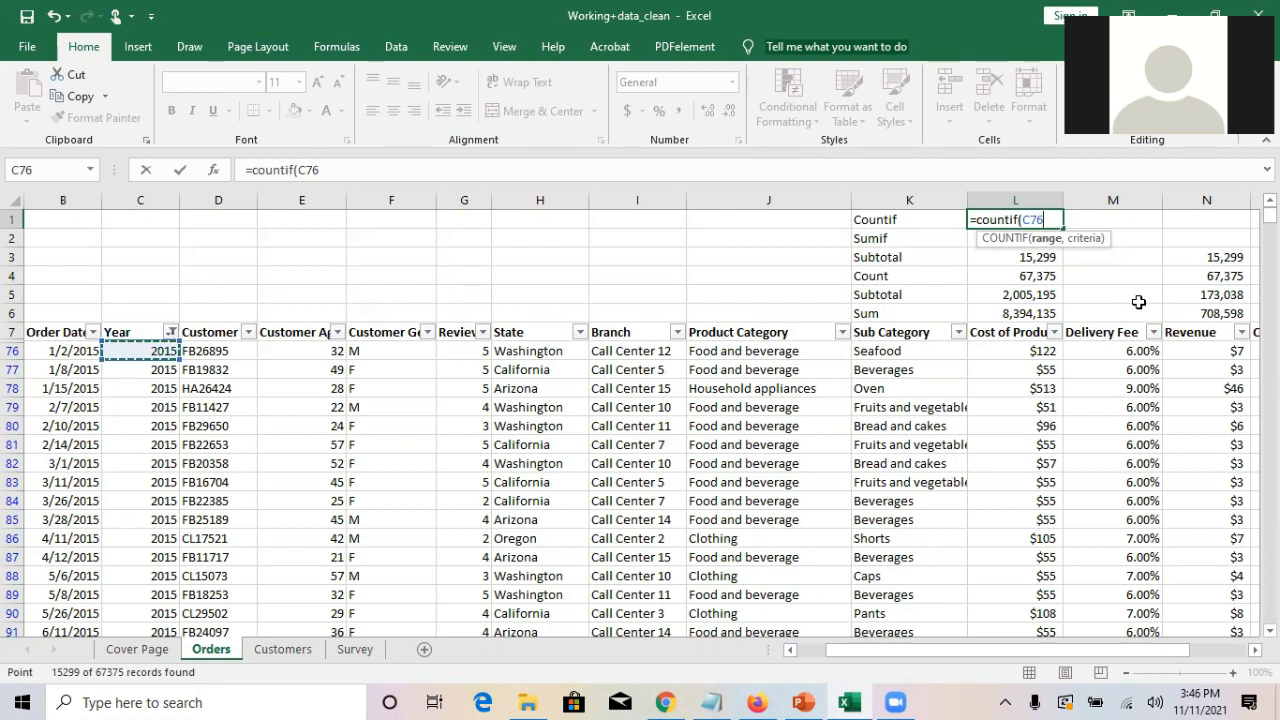
pyautogui.press('BackSpace')
pyautogui.press('BackSpace')
pyautogui.press('BackSpace')
pyautogui.press('BackSpace')
pyautogui.press('BackSpace')
pyautogui.press('BackSpace')
pyautogui.press('BackSpace')
pyautogui.press('BackSpace')
pyautogui.press('BackSpace')
pyautogui.press('BackSpace')
pyautogui.press('BackSpace')
pyautogui.press('BackSpace')
pyautogui.press('Escape')
# - Turn off filtering on the Orders data so that all rows are shown
pyautogui.click(762, 407)
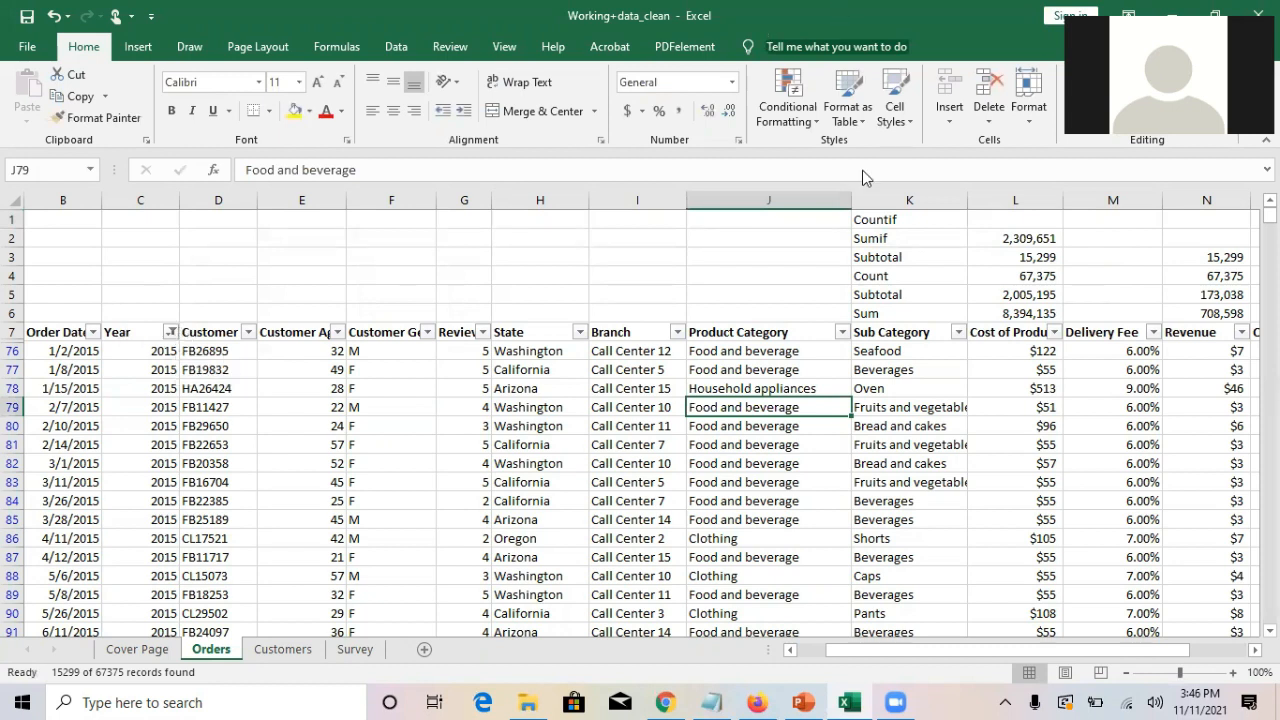
pyautogui.click(395, 58)
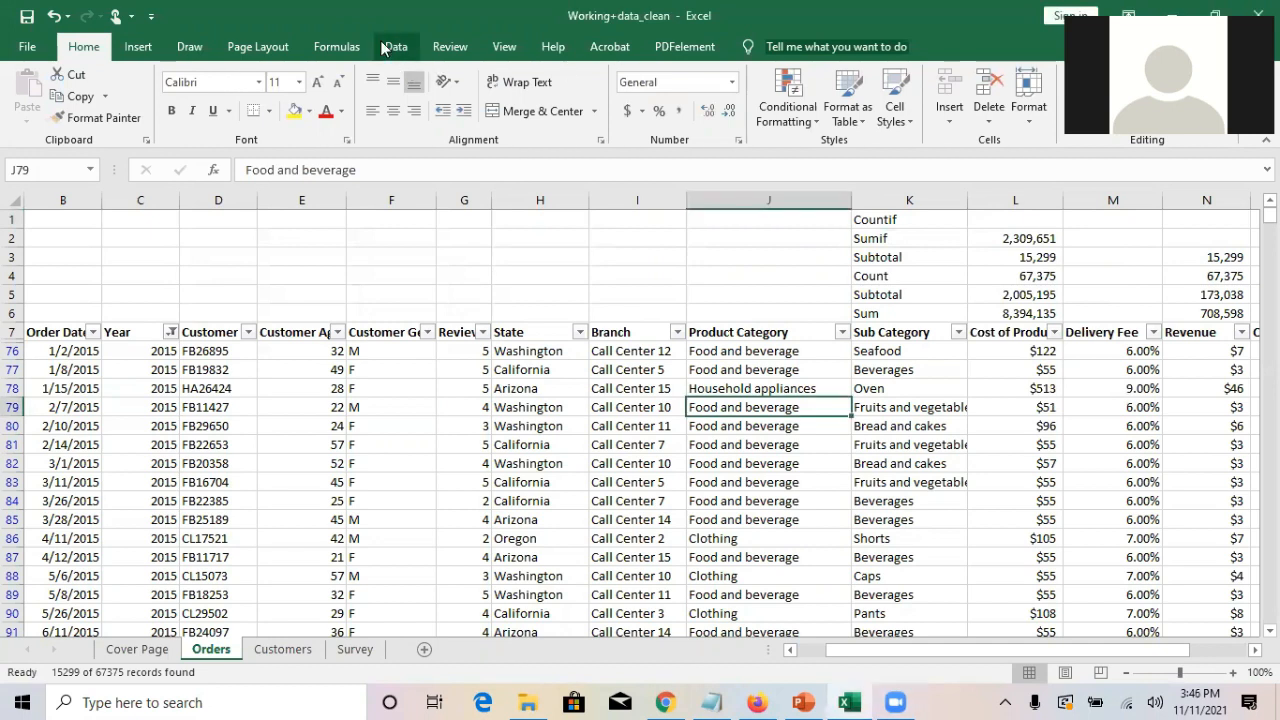
pyautogui.click(394, 46)
pyautogui.click(598, 80)
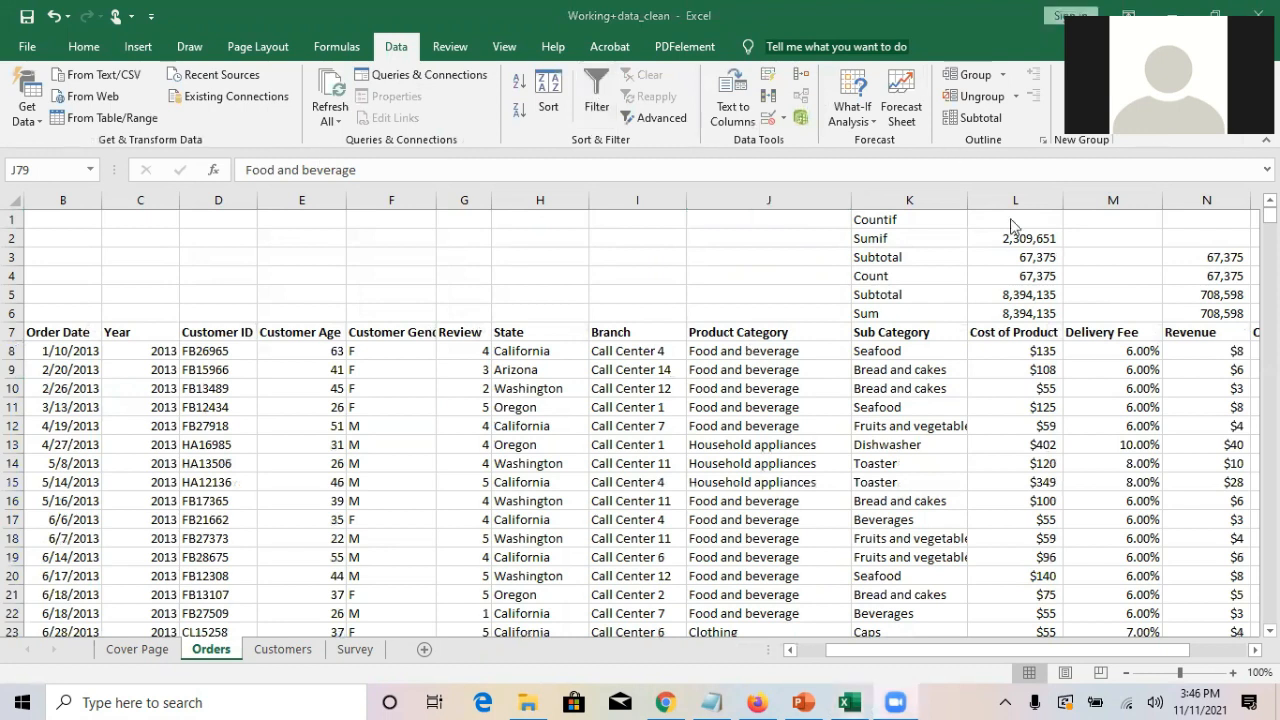
# - Start a COUNTIF formula in L1 over the Year values C8:C67382 with 2016 as the criterion
pyautogui.press('F2')
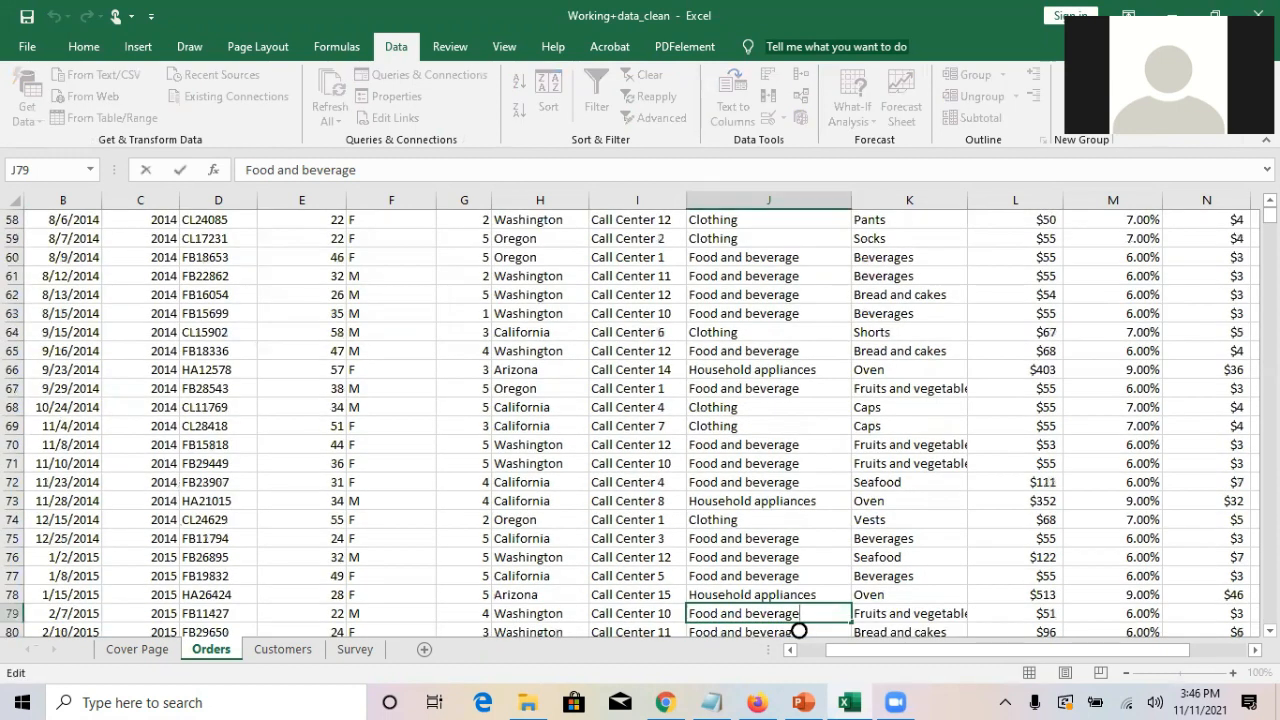
pyautogui.scroll(19, 799, 631)
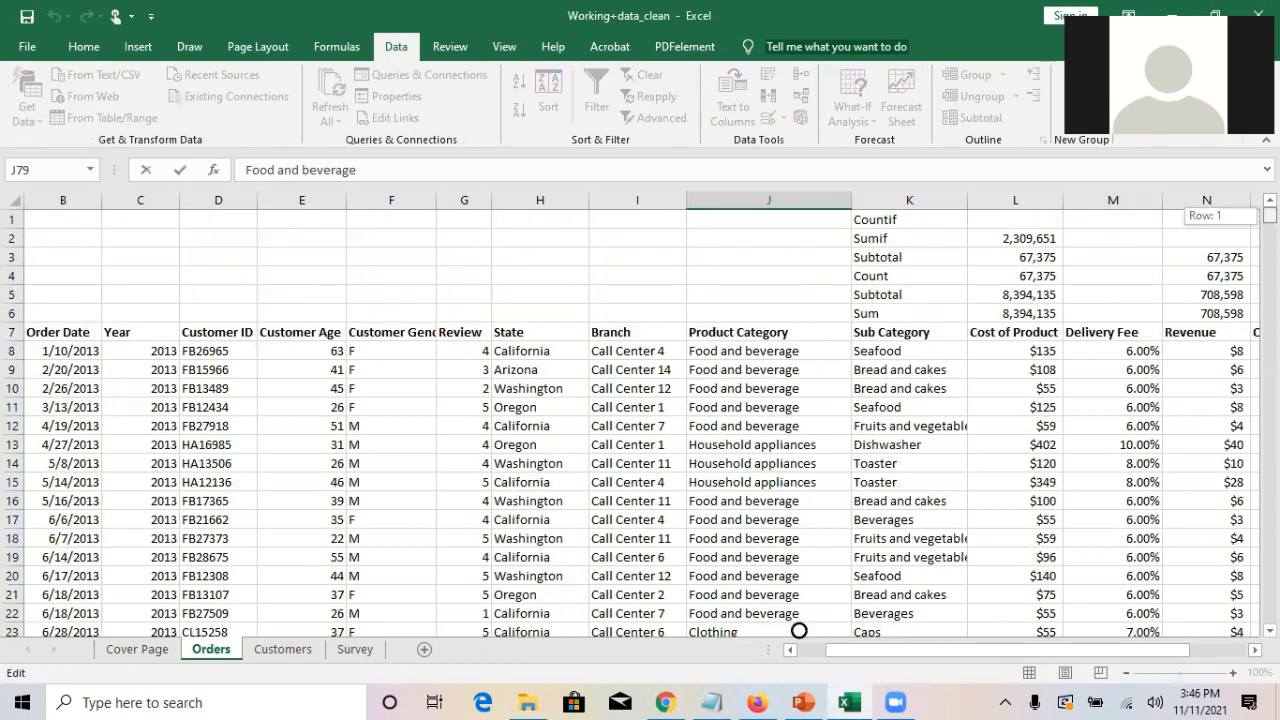
pyautogui.click(996, 223)
pyautogui.write('=co')
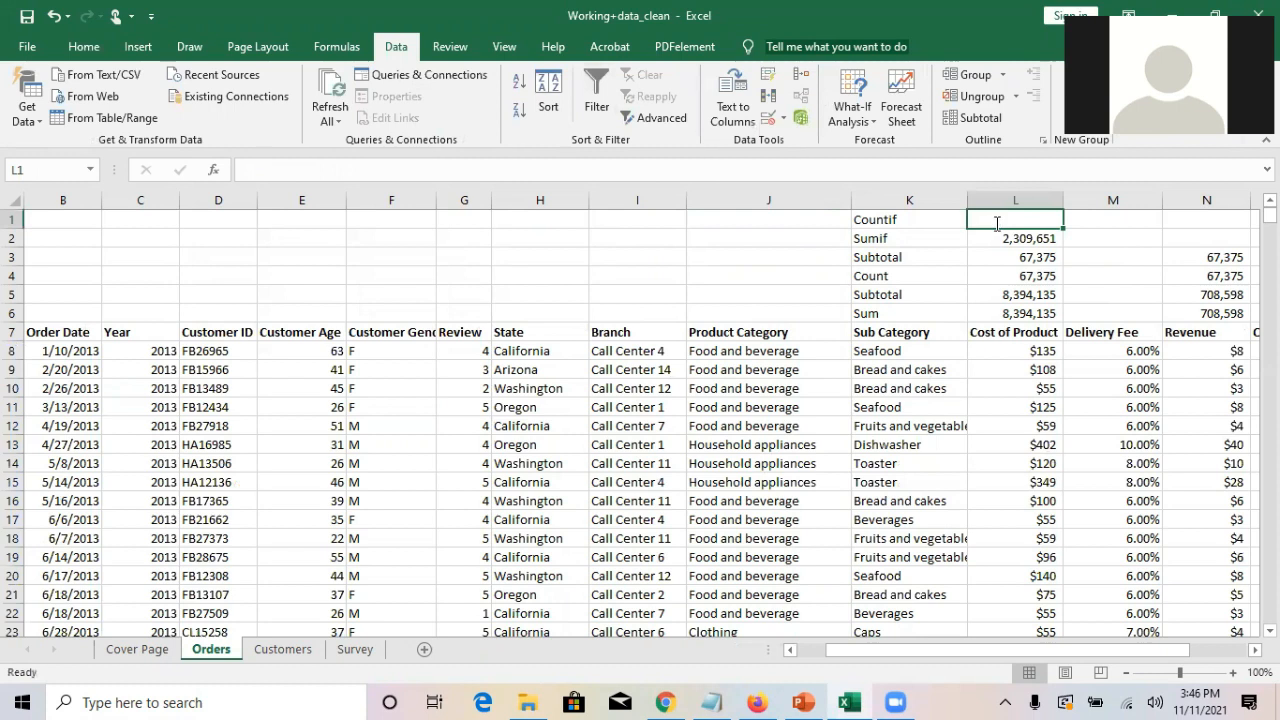
pyautogui.write('untif')
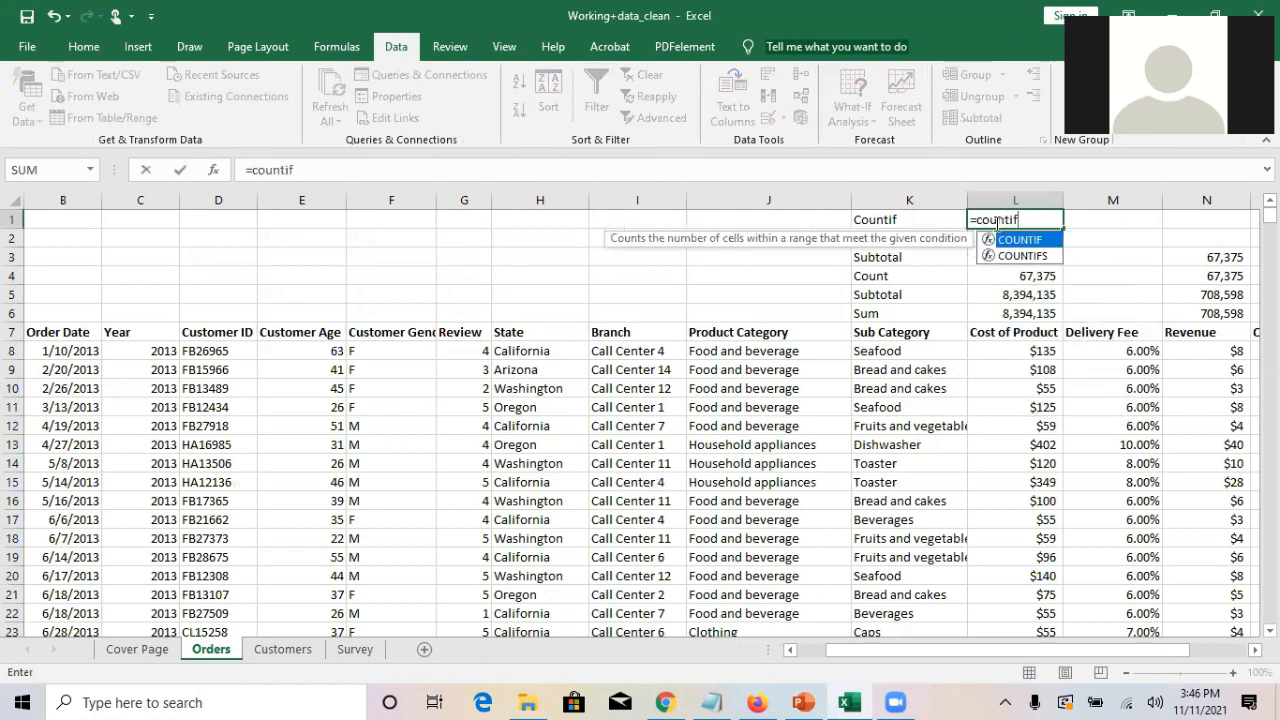
pyautogui.write('(')
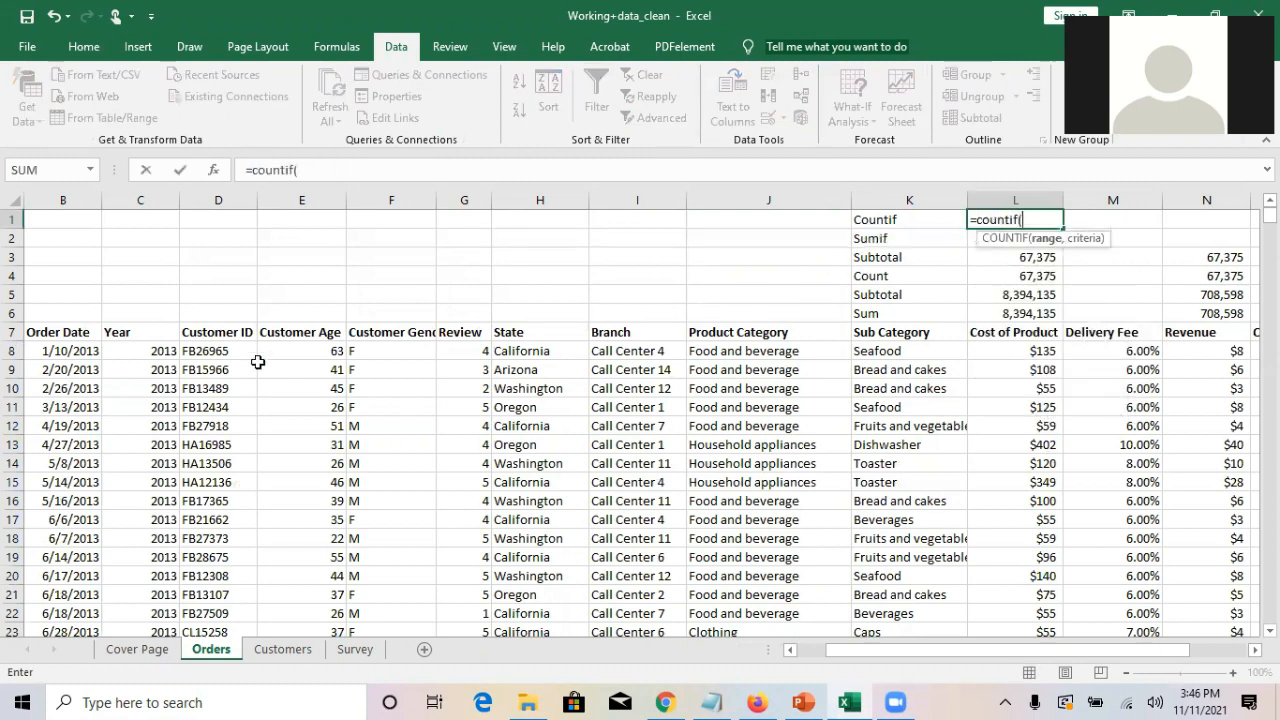
pyautogui.click(165, 357)
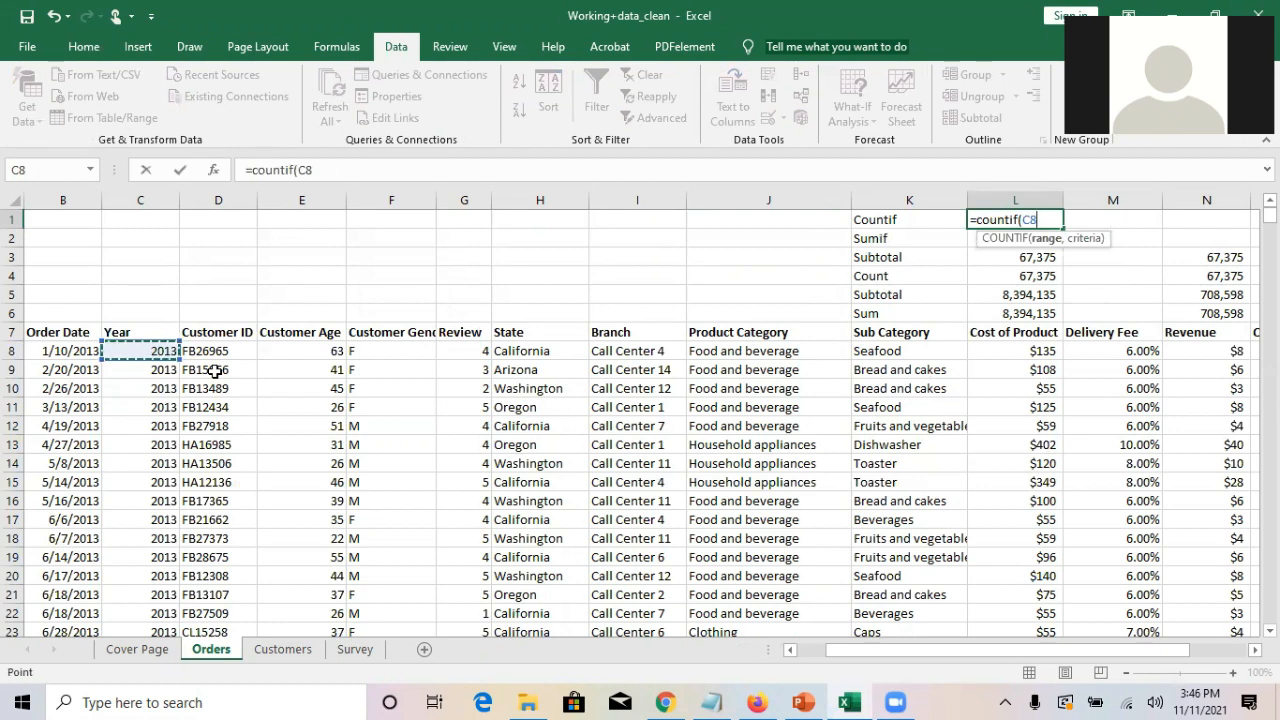
pyautogui.hotkey('ctrl', 'shift', 'End')
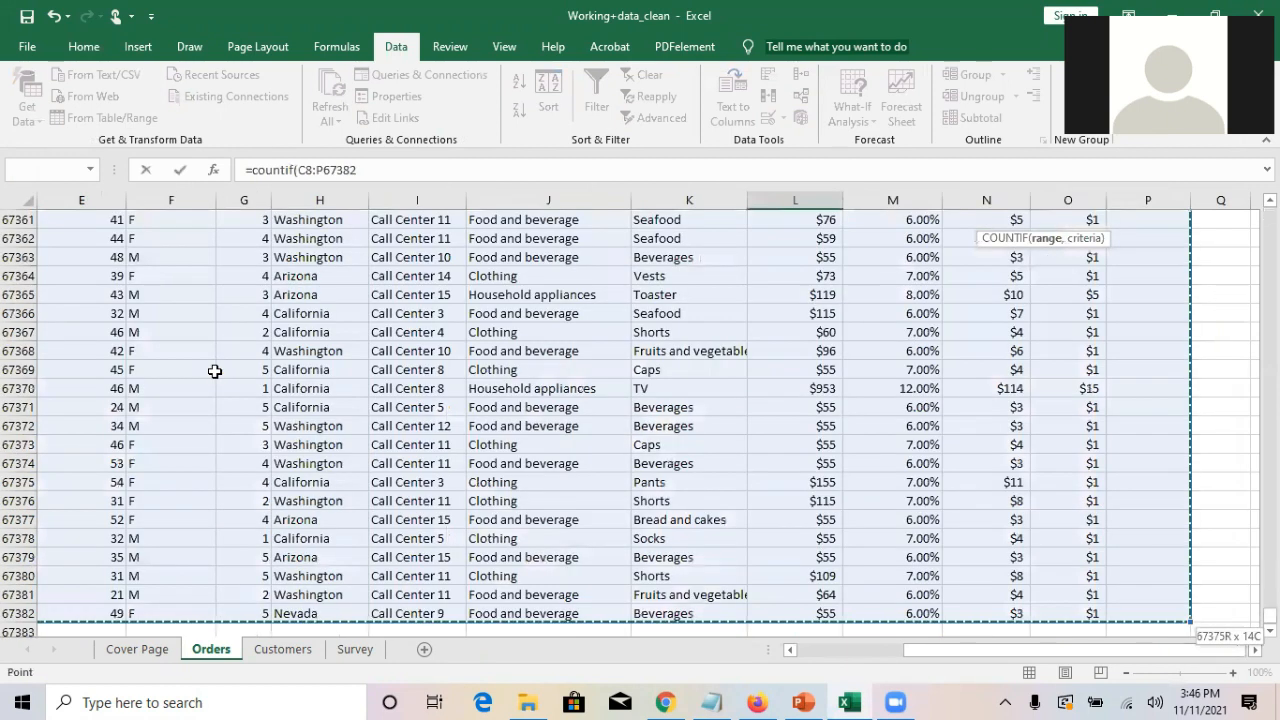
pyautogui.hotkey('shift', 'Left')
pyautogui.hotkey('shift', 'Left')
pyautogui.hotkey('shift', 'Left')
pyautogui.hotkey('shift', 'Left')
pyautogui.hotkey('shift', 'Left')
pyautogui.hotkey('shift', 'Left')
pyautogui.hotkey('shift', 'Left')
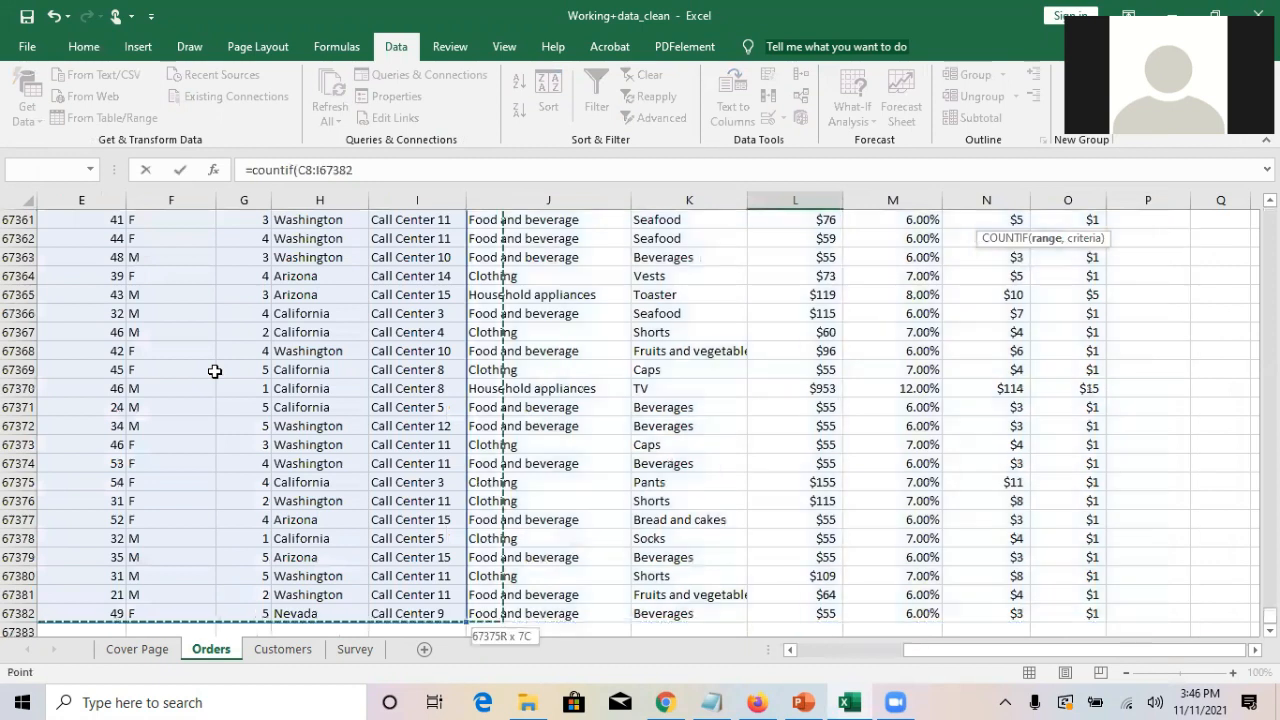
pyautogui.hotkey('shift', 'Left')
pyautogui.hotkey('shift', 'Left')
pyautogui.hotkey('shift', 'Left')
pyautogui.hotkey('shift', 'Left')
pyautogui.hotkey('shift', 'Left')
pyautogui.hotkey('shift', 'Left')
pyautogui.hotkey('shift', 'Left')
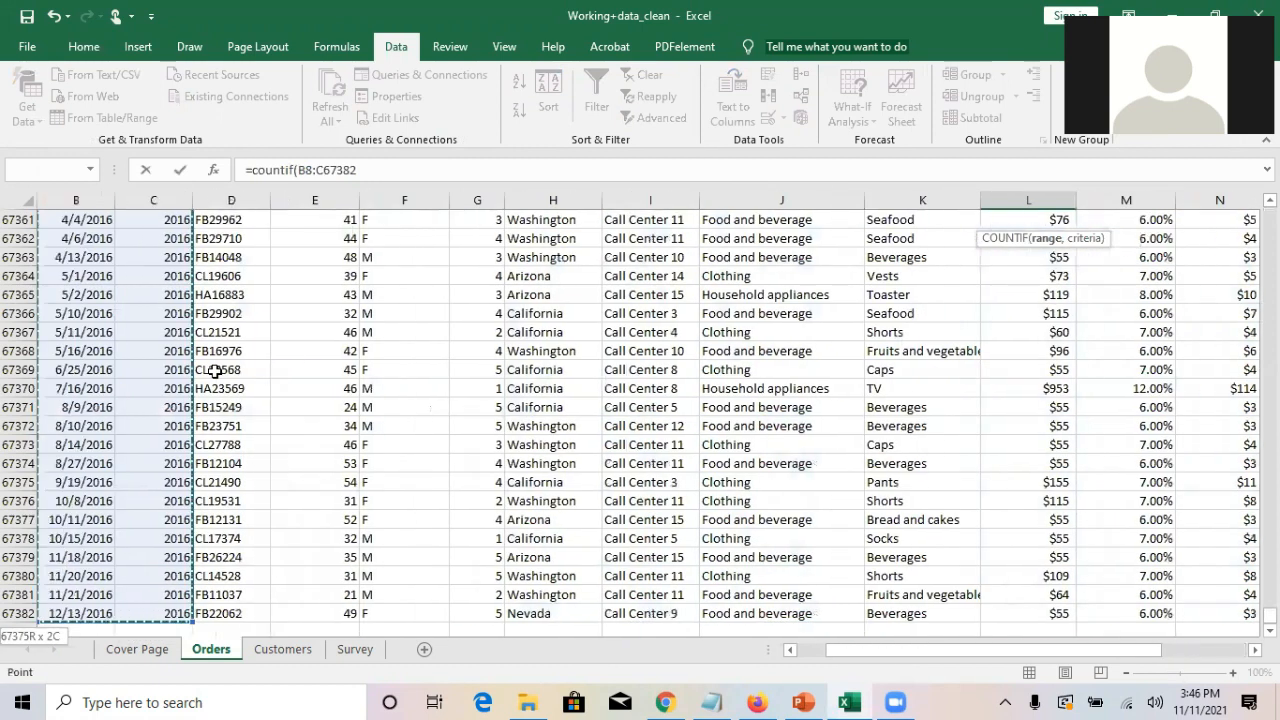
pyautogui.hotkey('shift', 'Right')
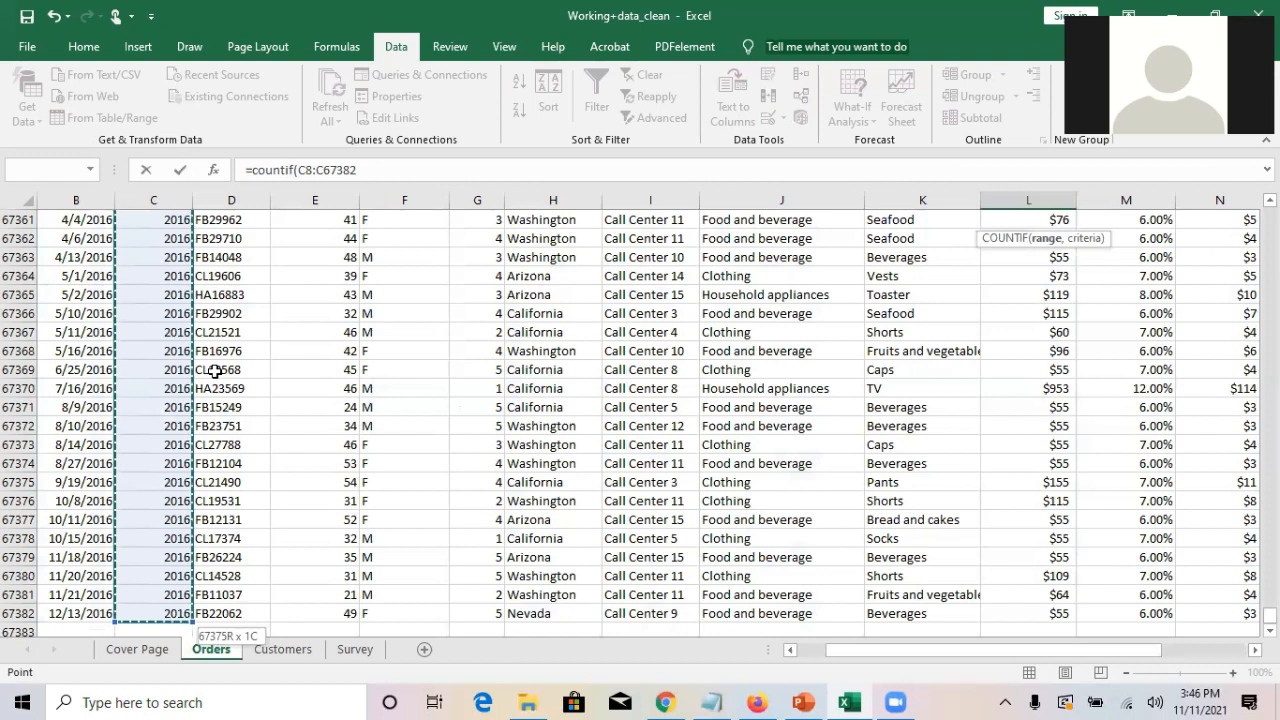
pyautogui.write(',2016')
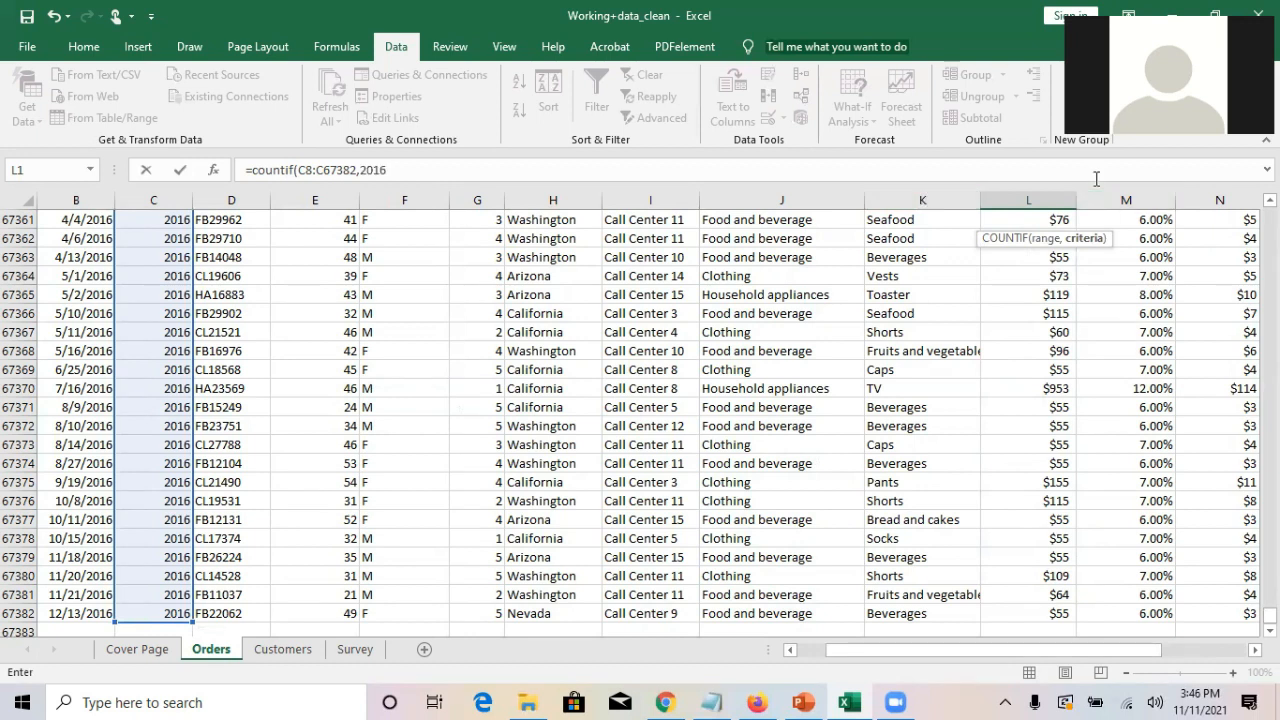
# - Try to add the Cost of Product range L8:L67382 as a third argument of the COUNTIF formula in L1
pyautogui.click(399, 171)
pyautogui.write(',')
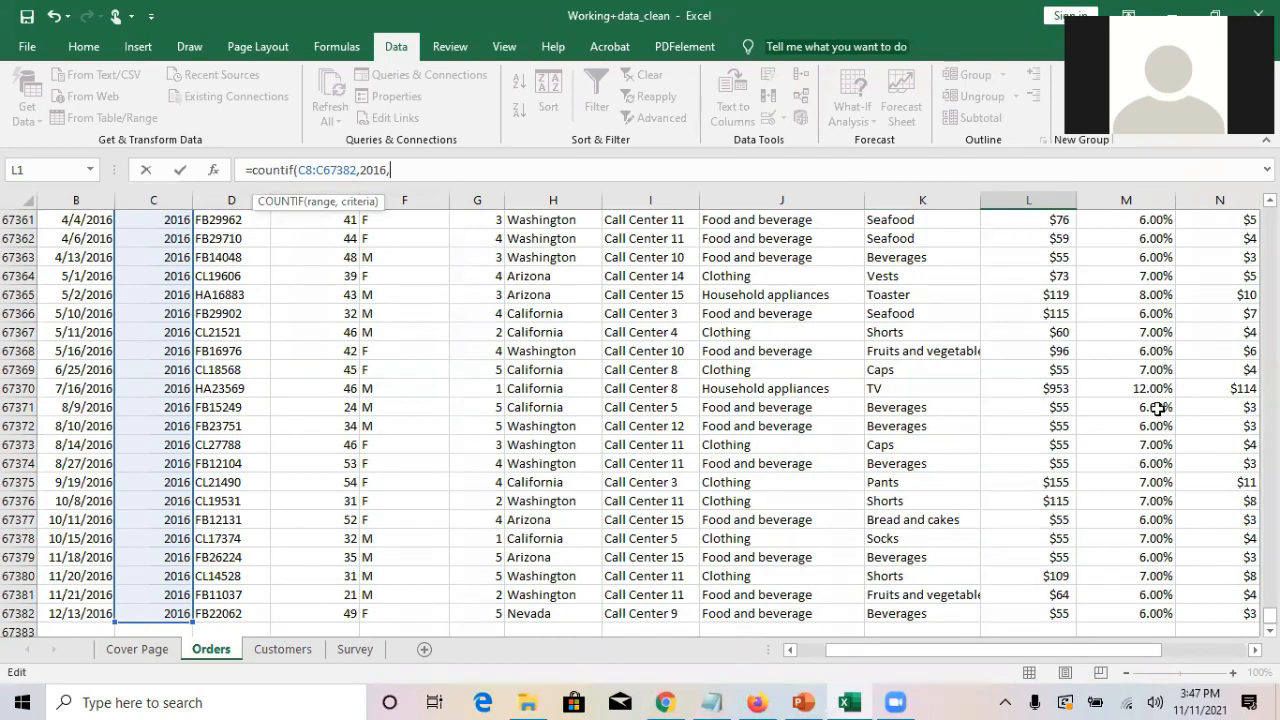
pyautogui.click(1117, 368)
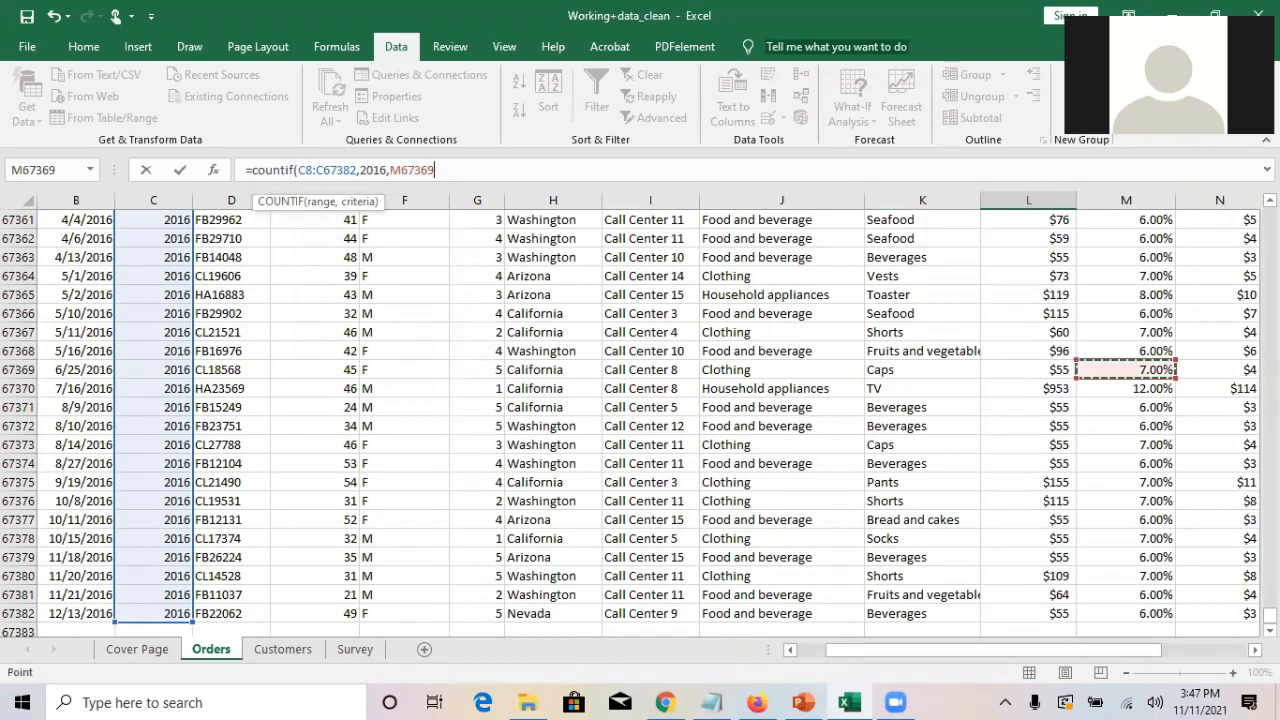
pyautogui.moveTo(1270, 616); pyautogui.dragTo(1270, 202)
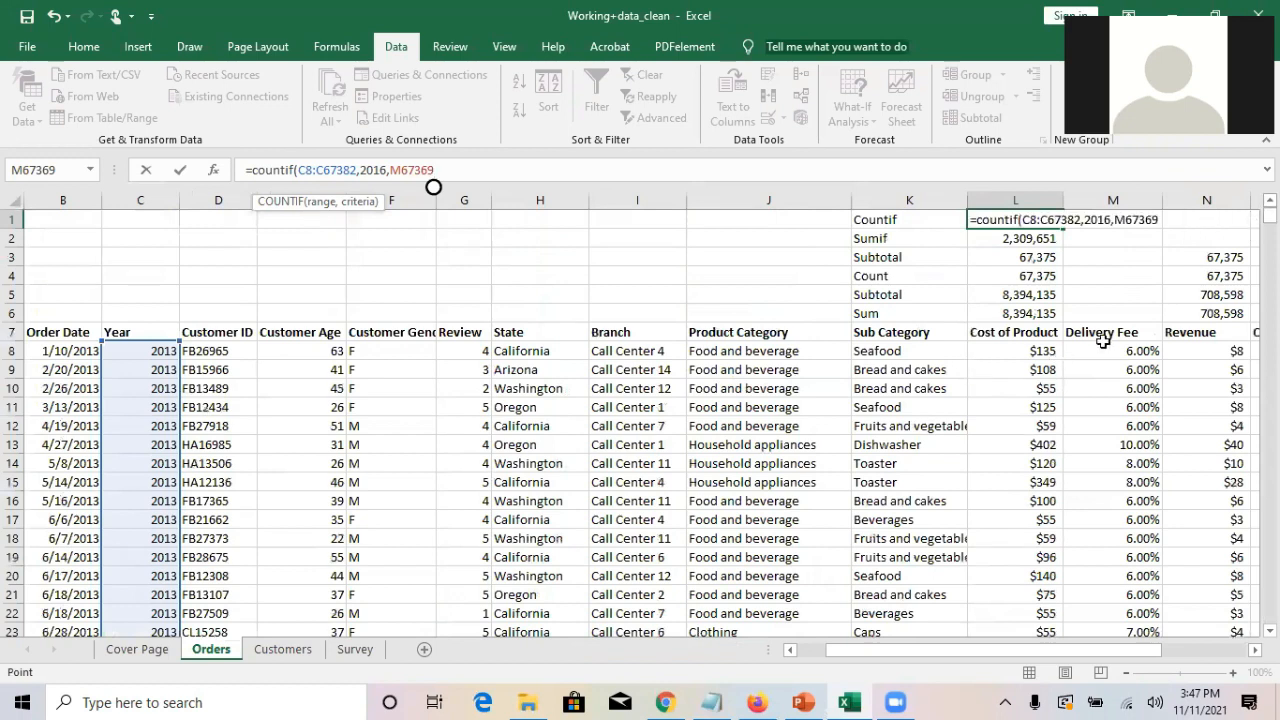
pyautogui.click(1030, 356)
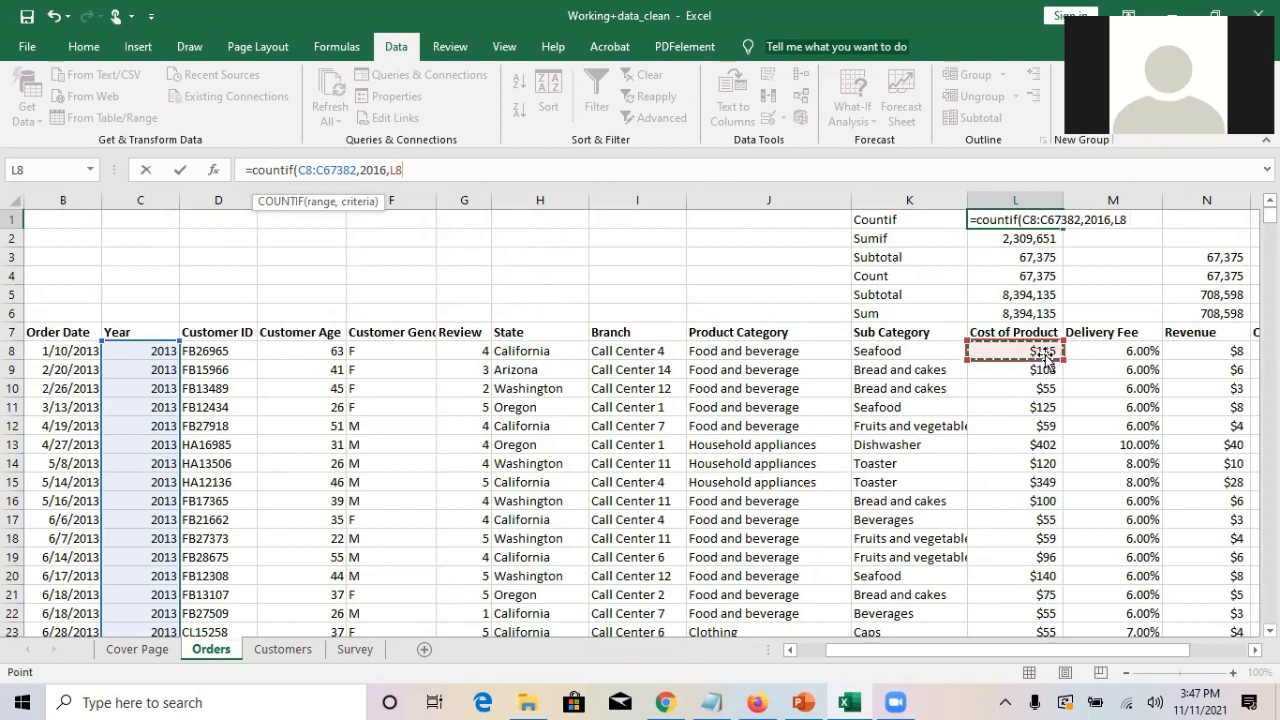
pyautogui.hotkey('ctrl', 'shift', 'End')
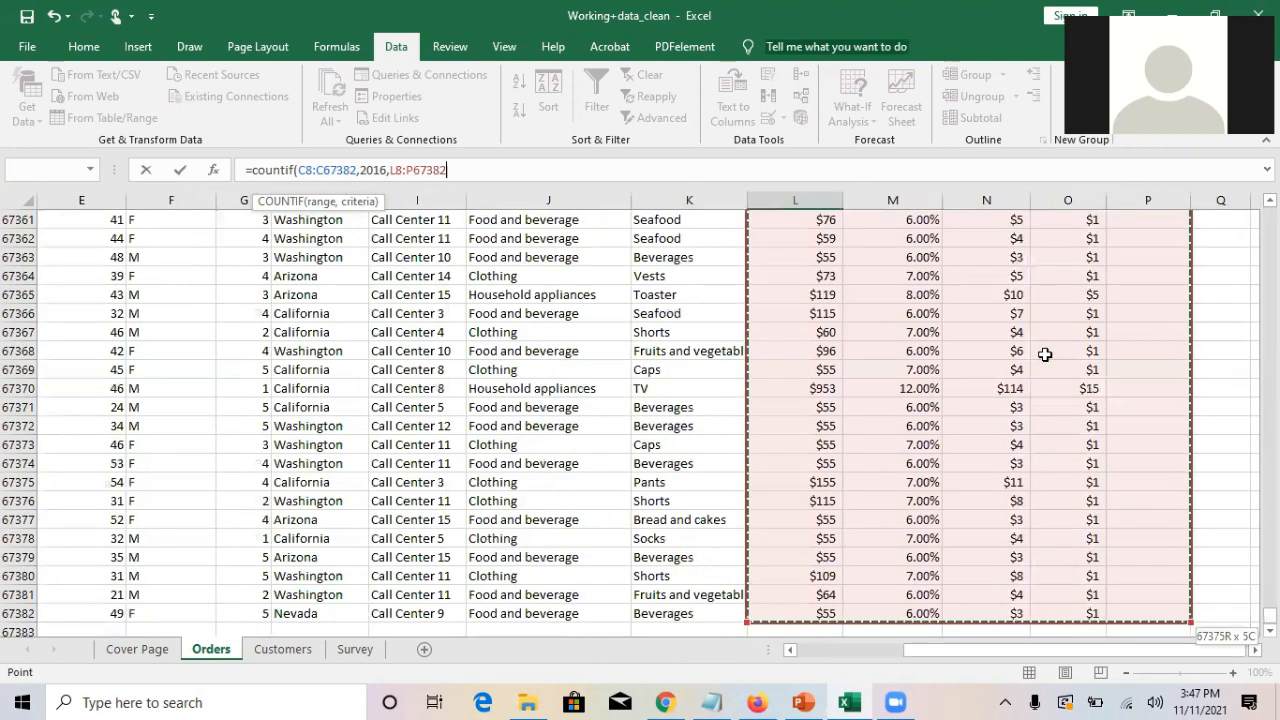
pyautogui.hotkey('shift', 'Left')
pyautogui.hotkey('shift', 'Left')
pyautogui.hotkey('shift', 'Left')
pyautogui.hotkey('shift', 'Left')
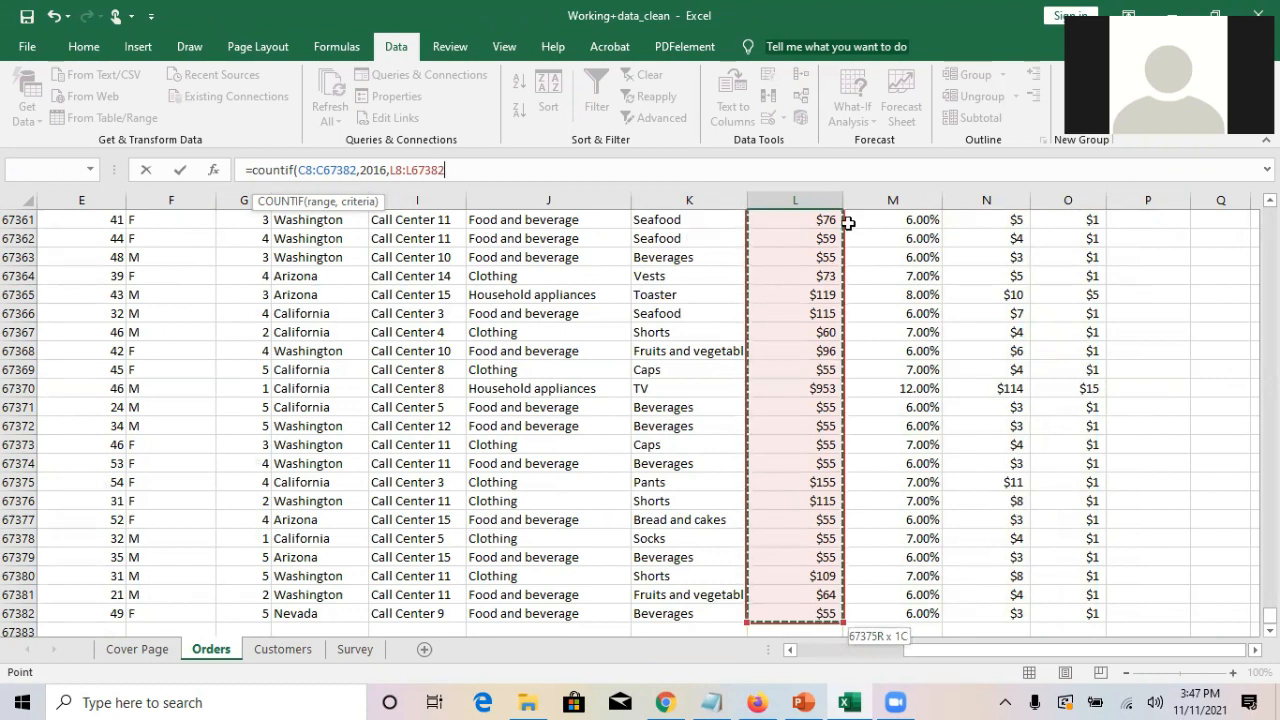
pyautogui.write(')')
pyautogui.press('Return')
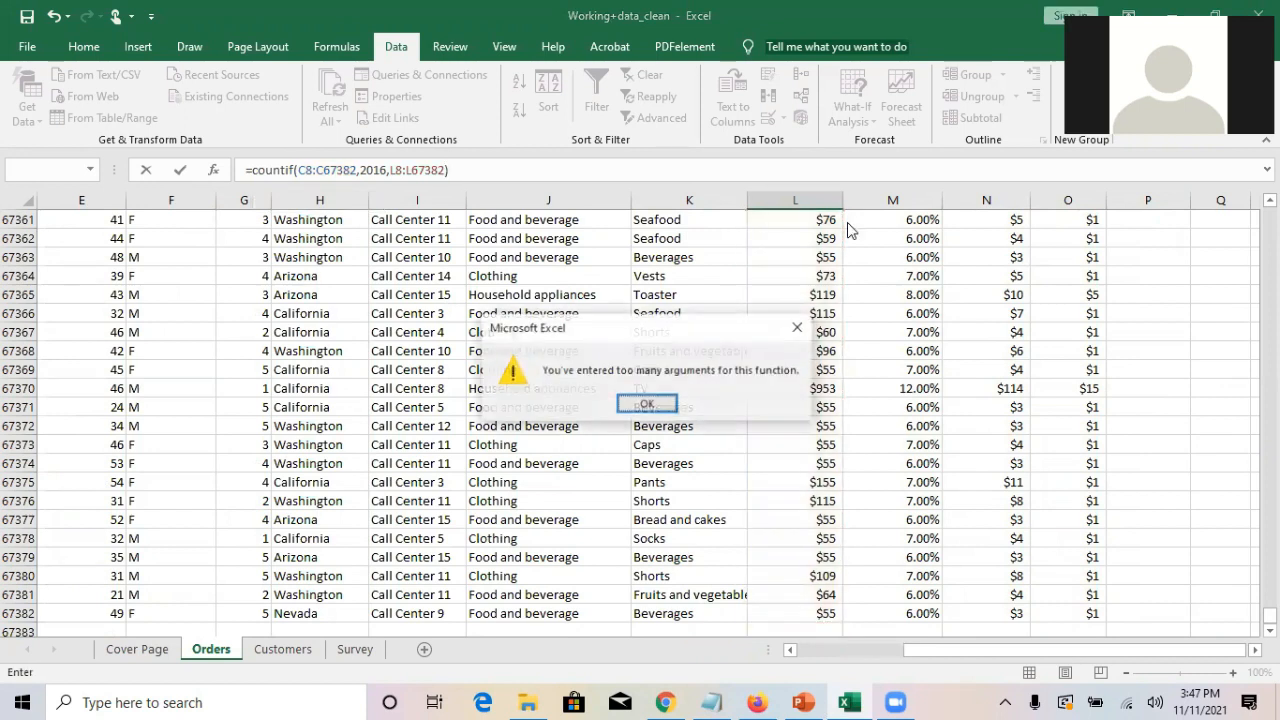
pyautogui.click(645, 403)
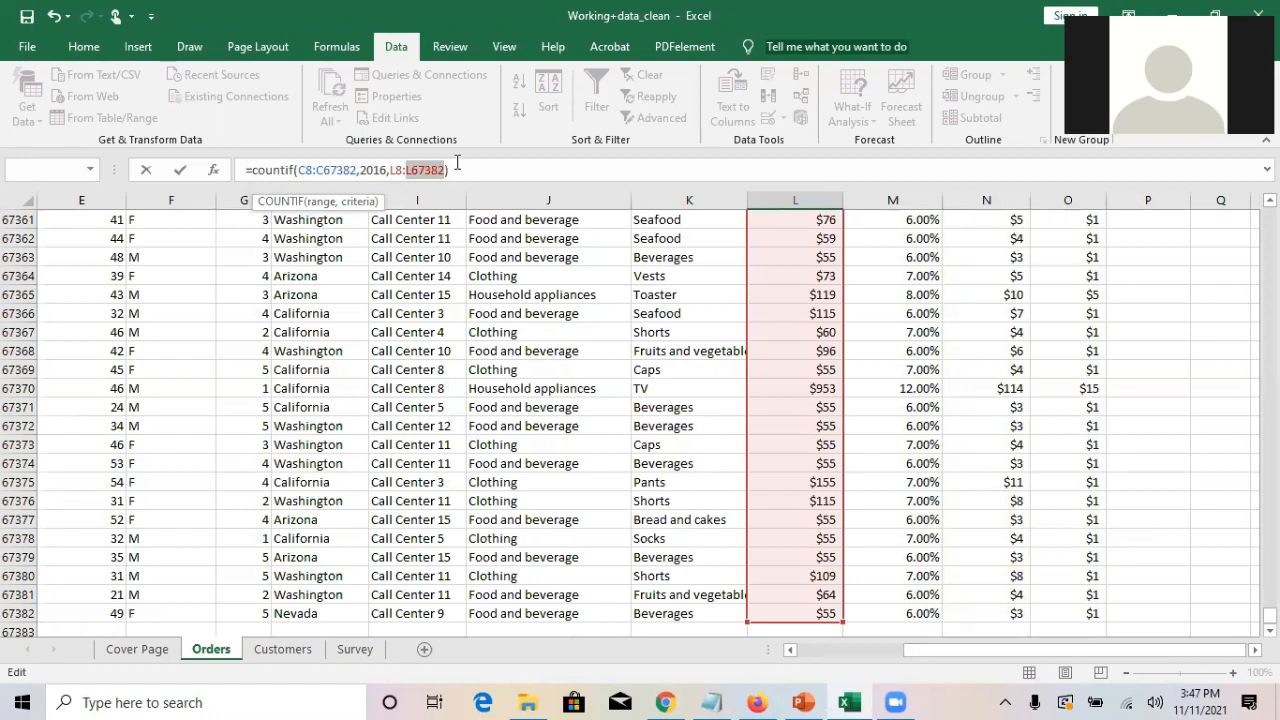
# - Remove the third argument L8:L67382 and enter the formula in L1 as =COUNTIF(C8:C67382,2016)
pyautogui.write(')')
pyautogui.moveTo(1268, 614); pyautogui.dragTo(1216, 200)
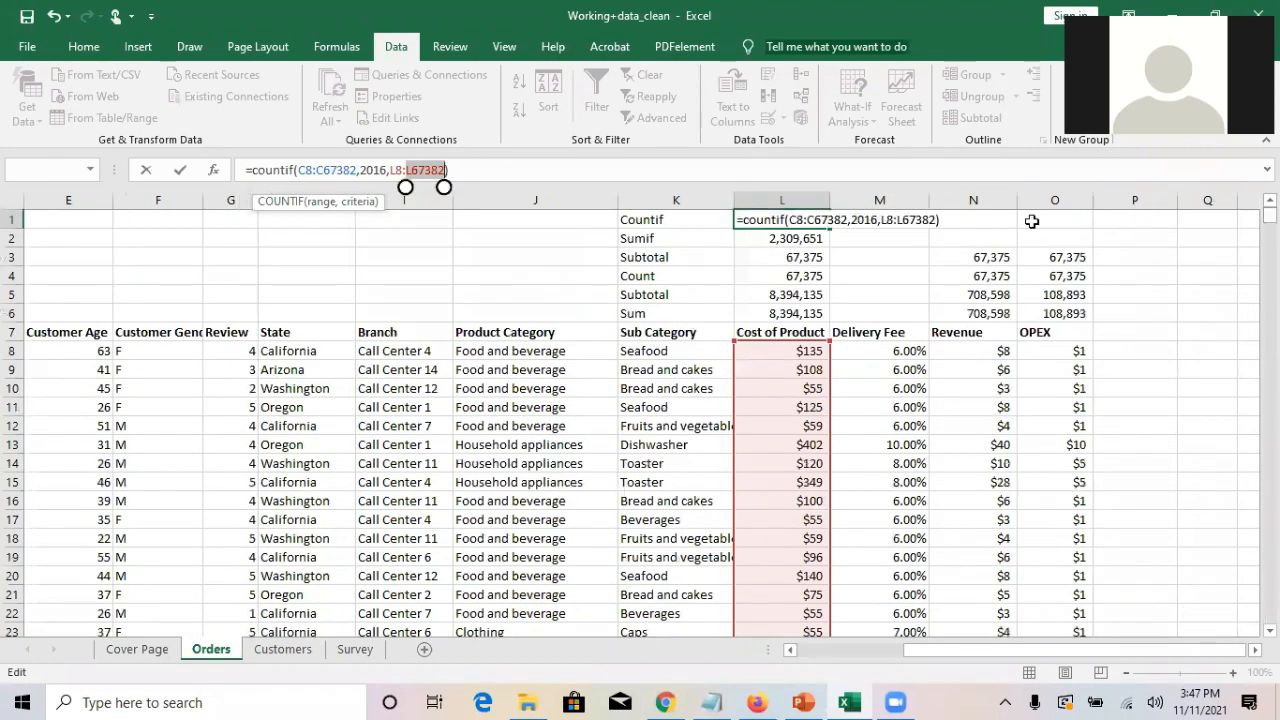
pyautogui.click(942, 219)
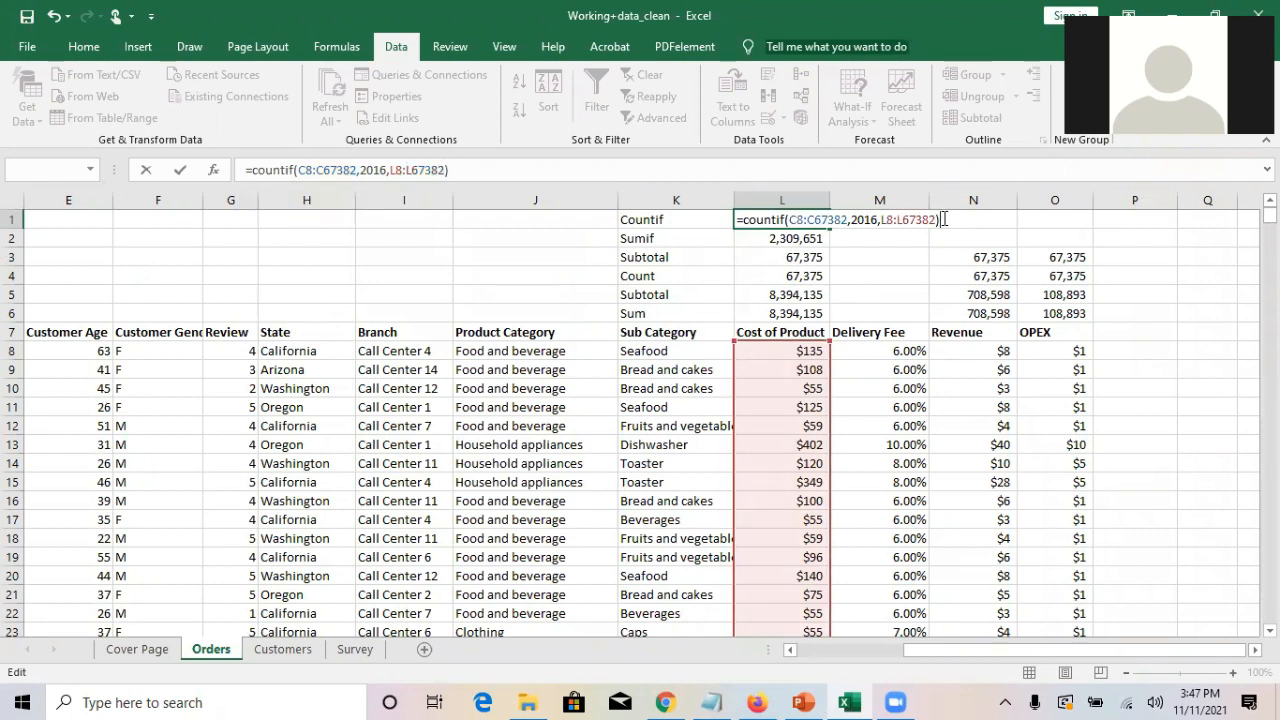
pyautogui.click(930, 218)
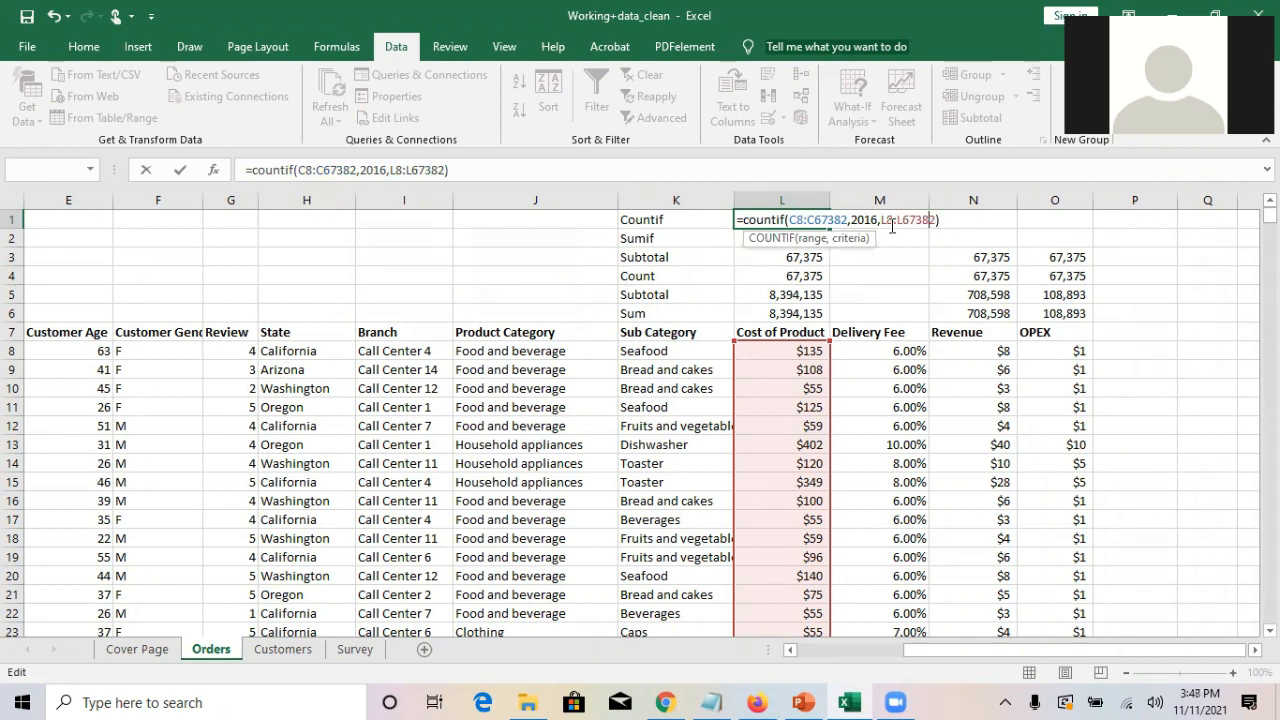
pyautogui.moveTo(879, 222); pyautogui.dragTo(912, 222)
pyautogui.press('Left')
pyautogui.hotkey('shift', 'Right')
pyautogui.hotkey('shift', 'Right')
pyautogui.hotkey('shift', 'Right')
pyautogui.hotkey('shift', 'Right')
pyautogui.hotkey('shift', 'Right')
pyautogui.hotkey('shift', 'Right')
pyautogui.hotkey('shift', 'Right')
pyautogui.hotkey('shift', 'Right')
pyautogui.hotkey('shift', 'Right')
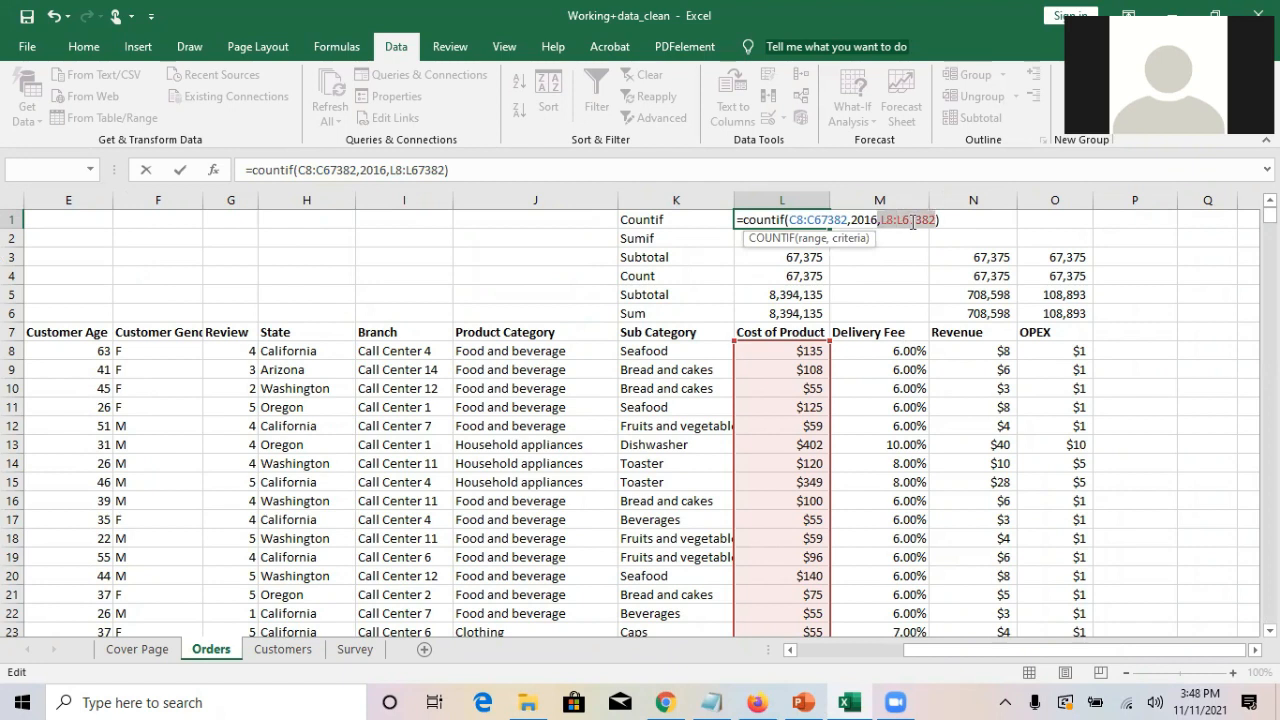
pyautogui.press('Delete')
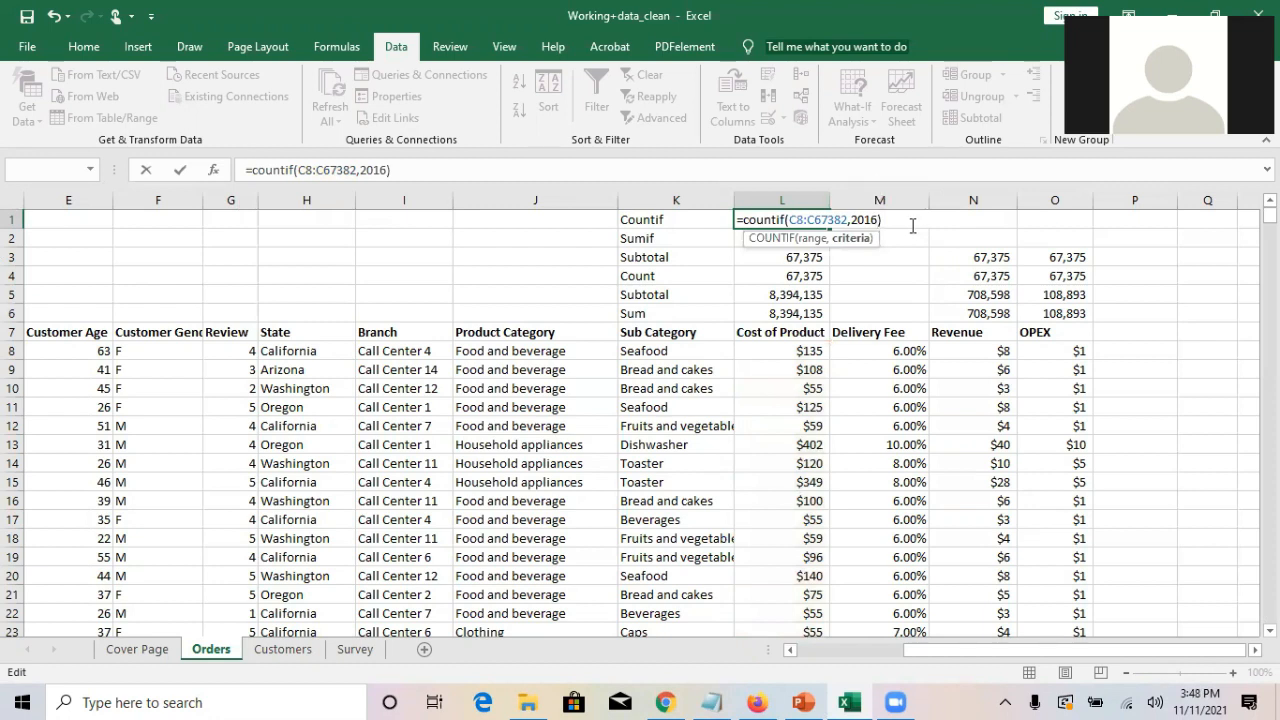
pyautogui.click(912, 225)
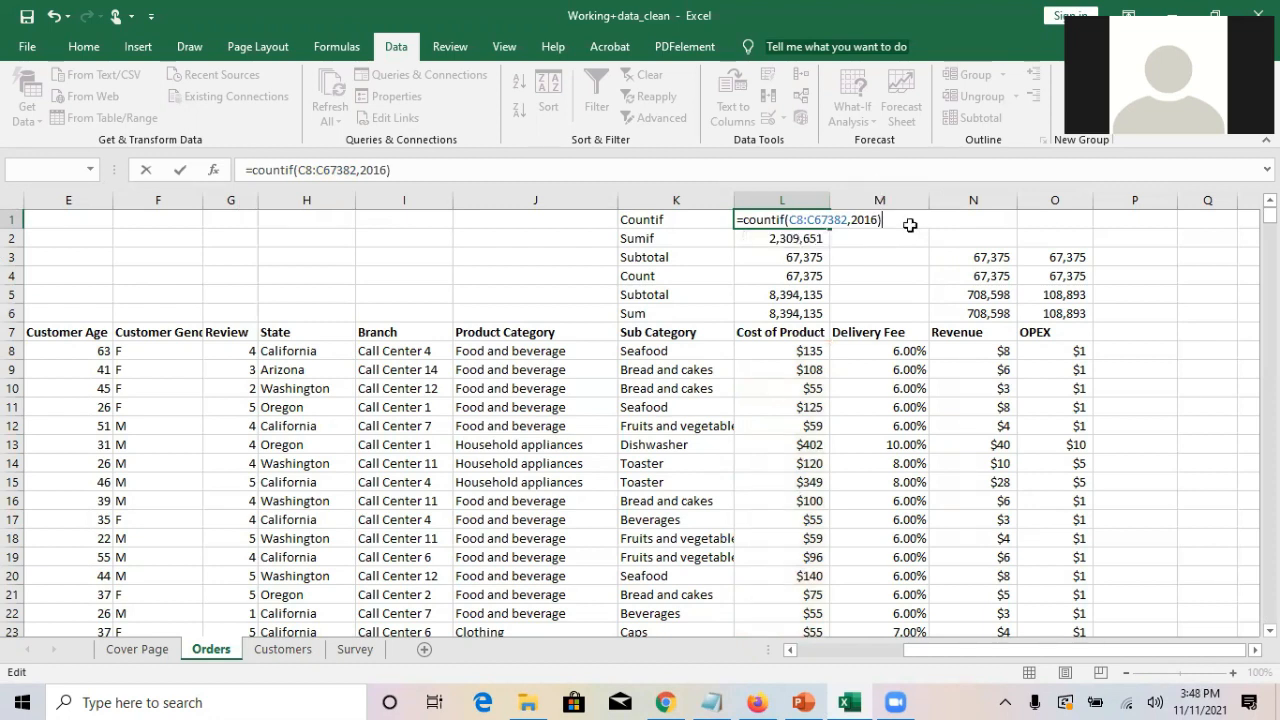
pyautogui.press('Return')
pyautogui.press('Up')
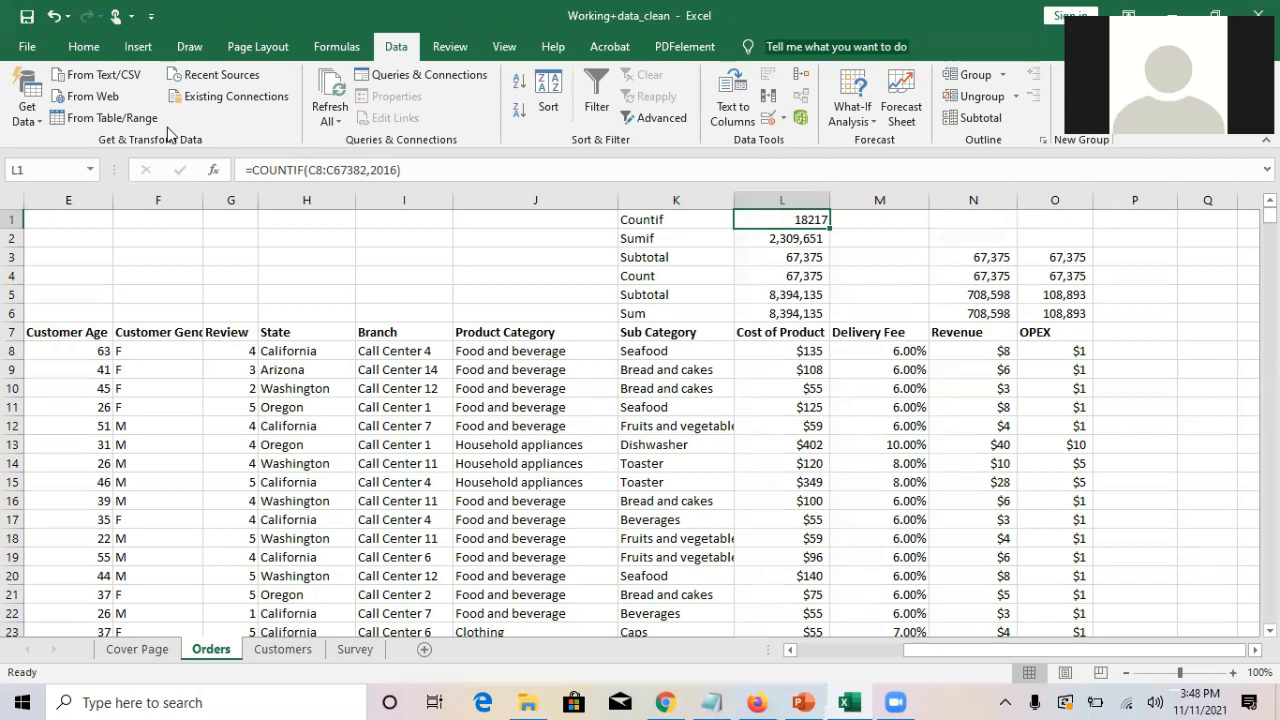
# - Format the Countif result in L1 with a thousands separator and no decimals
pyautogui.click(80, 48)
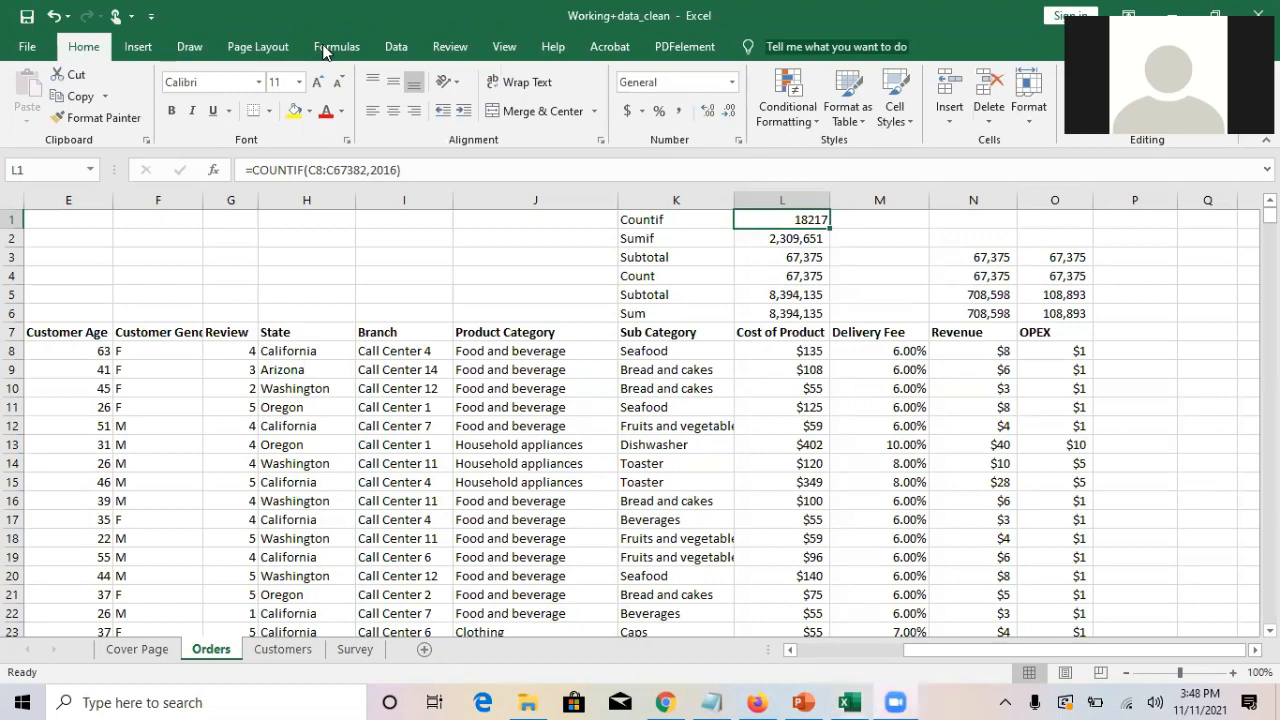
pyautogui.click(679, 111)
pyautogui.click(729, 110)
pyautogui.click(729, 110)
pyautogui.click(871, 244)
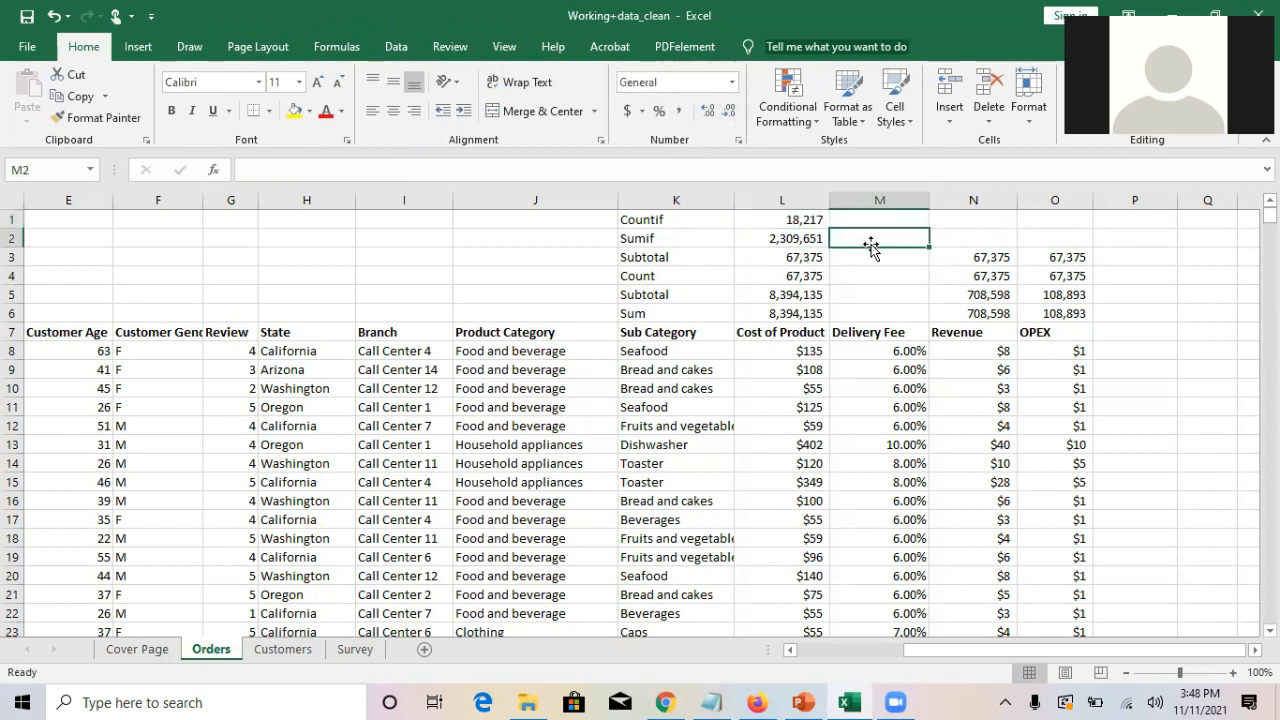
# - Copy the summary formulas in L1:L4 to N1:O4 above the Revenue and OPEX columns
pyautogui.press('Up')
pyautogui.press('Left')
pyautogui.hotkey('shift', 'Down')
pyautogui.hotkey('shift', 'Down')
pyautogui.hotkey('shift', 'Down')
pyautogui.hotkey('shift', 'Down')
pyautogui.hotkey('shift', 'Up')
pyautogui.hotkey('shift', 'Up')
pyautogui.hotkey('shift', 'Up')
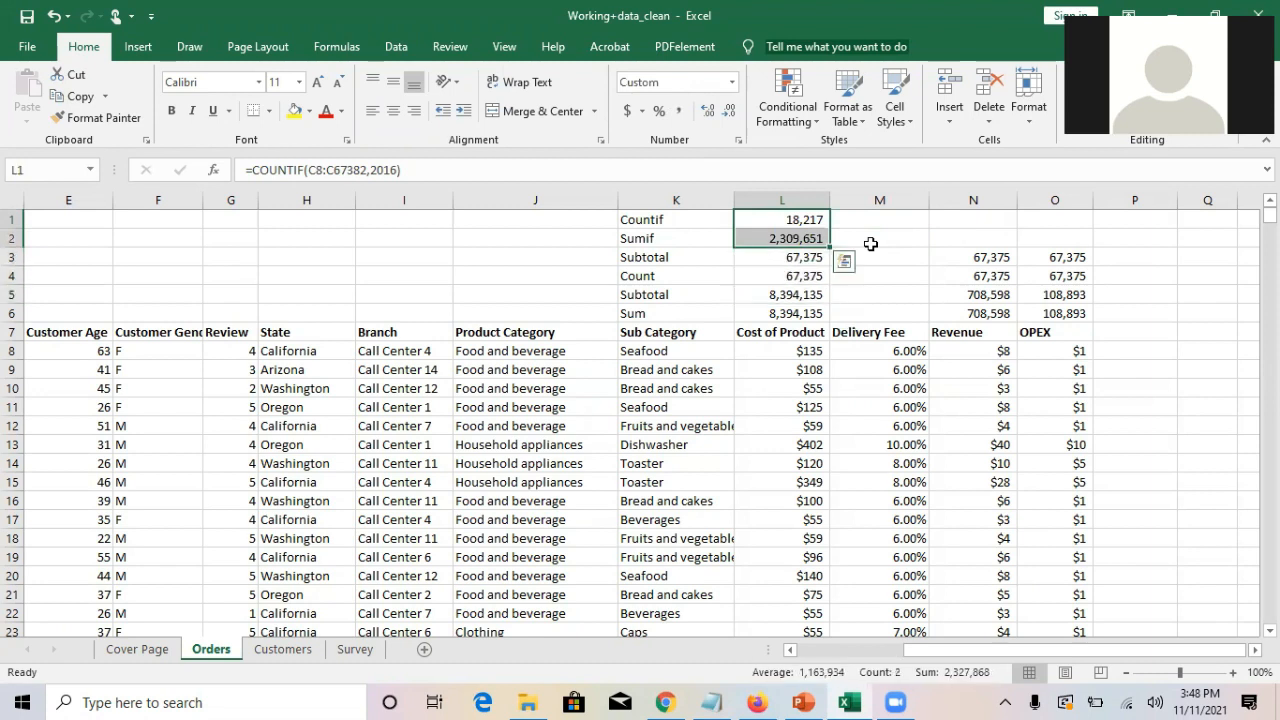
pyautogui.hotkey('ctrl', 'q')
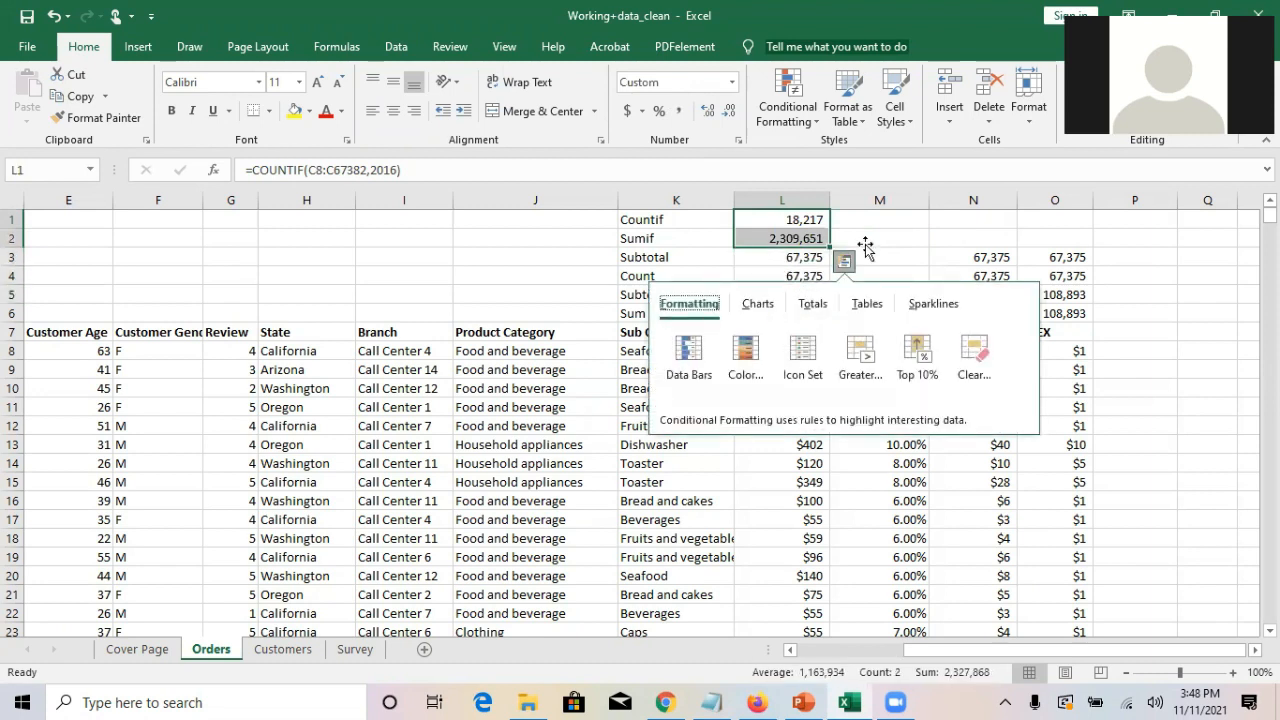
pyautogui.click(862, 247)
pyautogui.moveTo(810, 221); pyautogui.dragTo(801, 280)
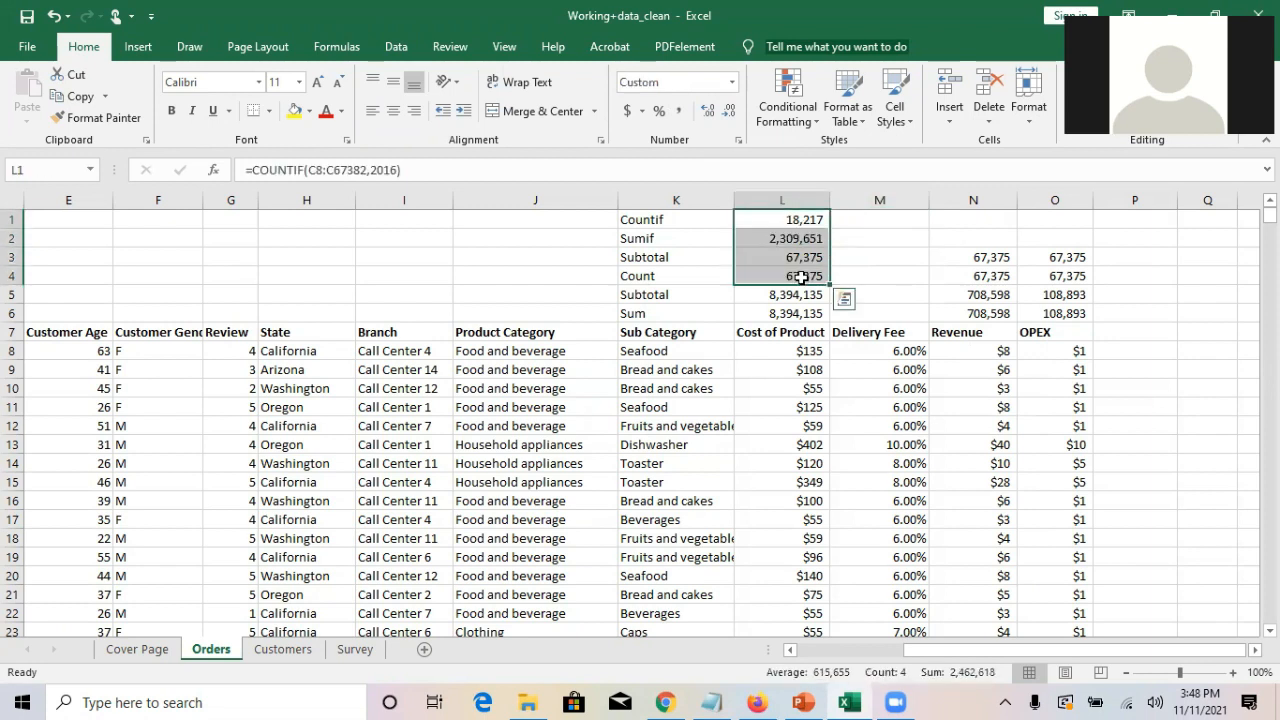
pyautogui.hotkey('ctrl', 'c')
pyautogui.press('Right')
pyautogui.press('Right')
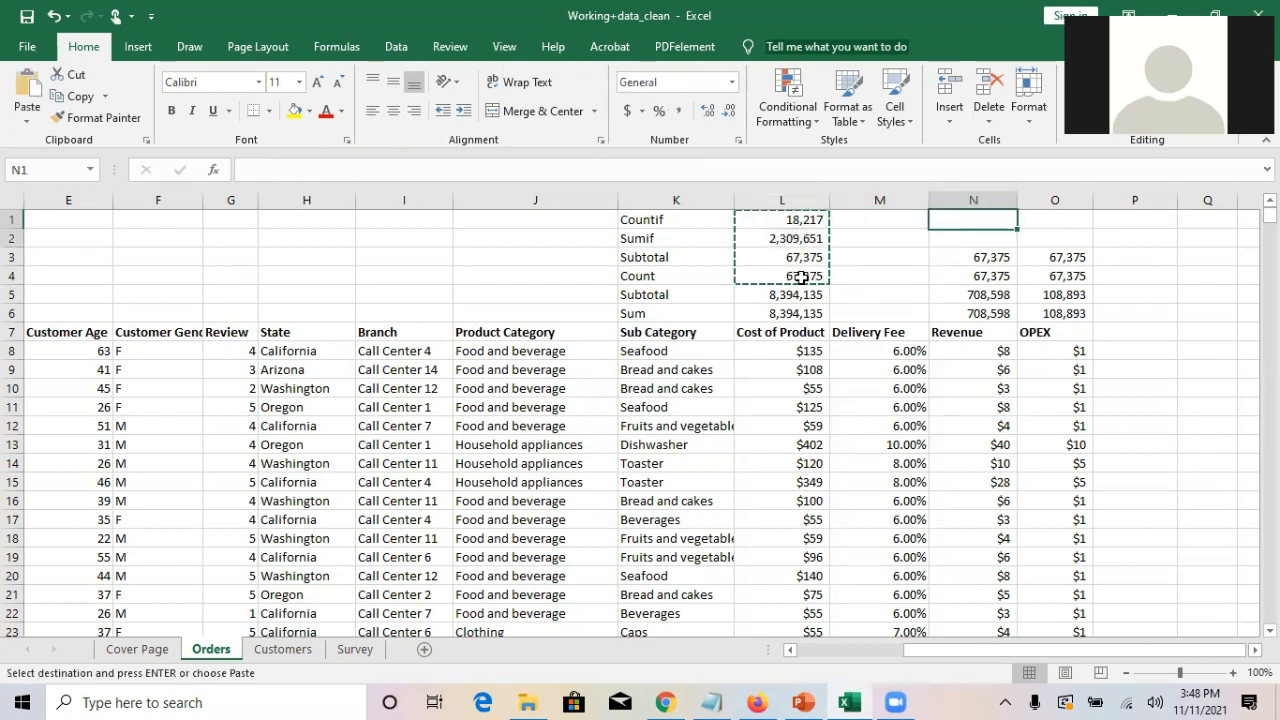
pyautogui.hotkey('shift', 'Down')
pyautogui.hotkey('shift', 'Down')
pyautogui.hotkey('shift', 'Down')
pyautogui.hotkey('ctrl', 'v')
pyautogui.hotkey('shift', 'Right')
pyautogui.hotkey('ctrl', 'v')
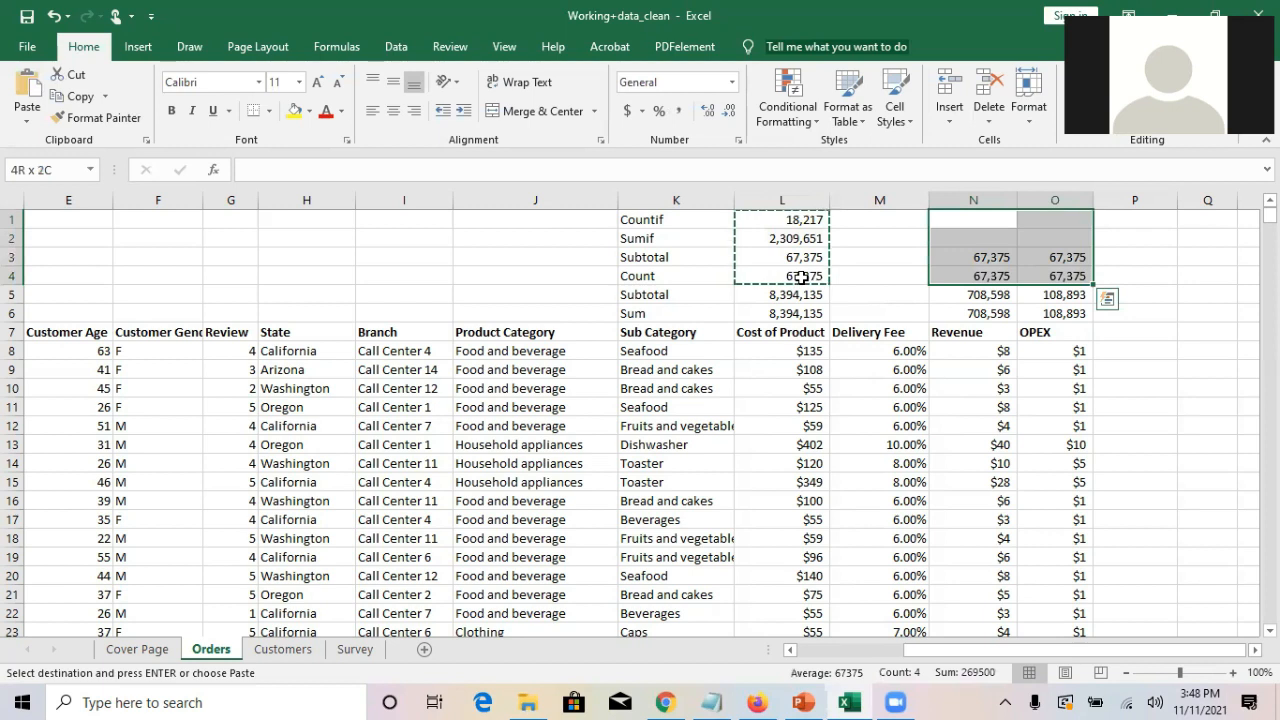
pyautogui.hotkey('ctrl', 'v')
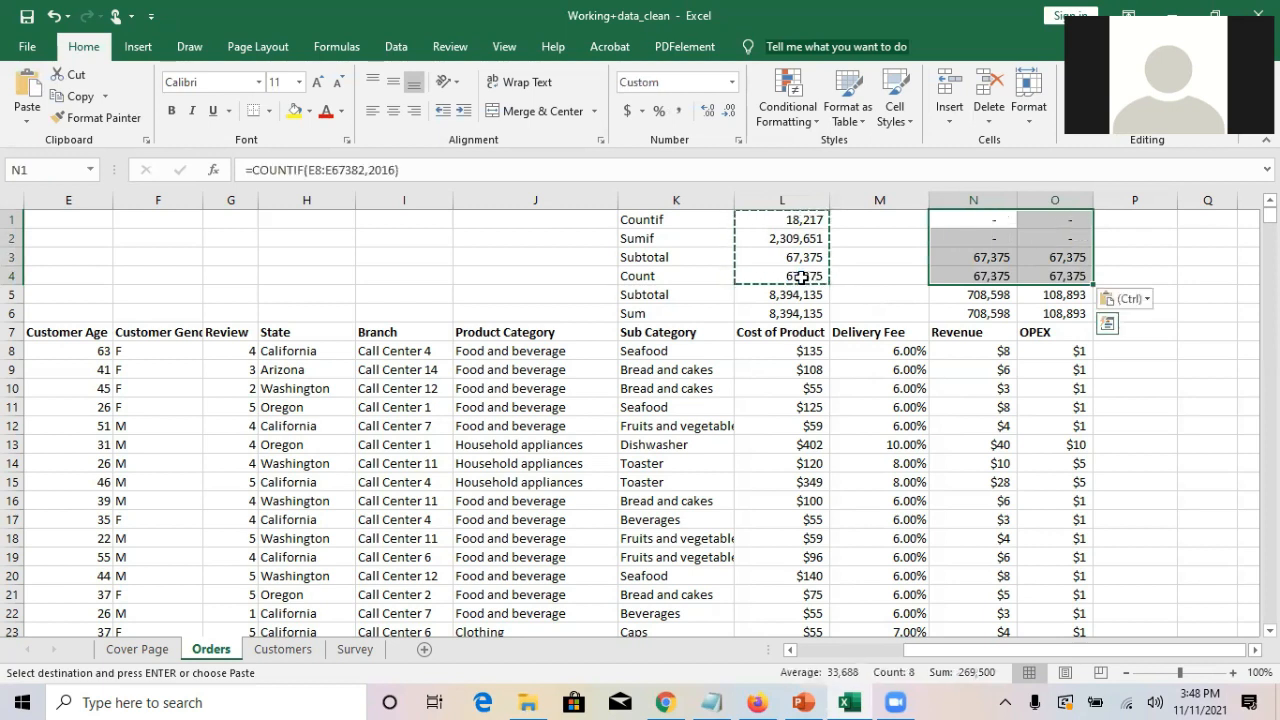
# - Check the copied COUNTIF formula in N1 and clear the contents of M1:O2
pyautogui.click(1228, 390)
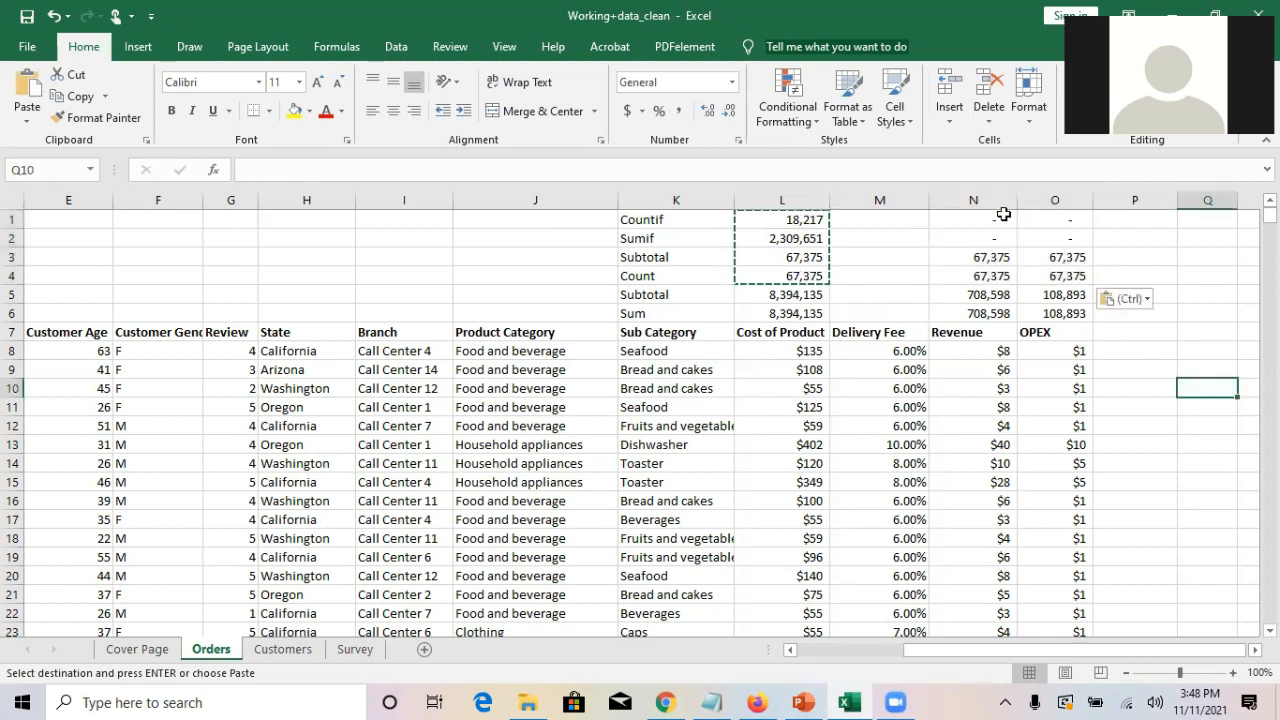
pyautogui.click(993, 218)
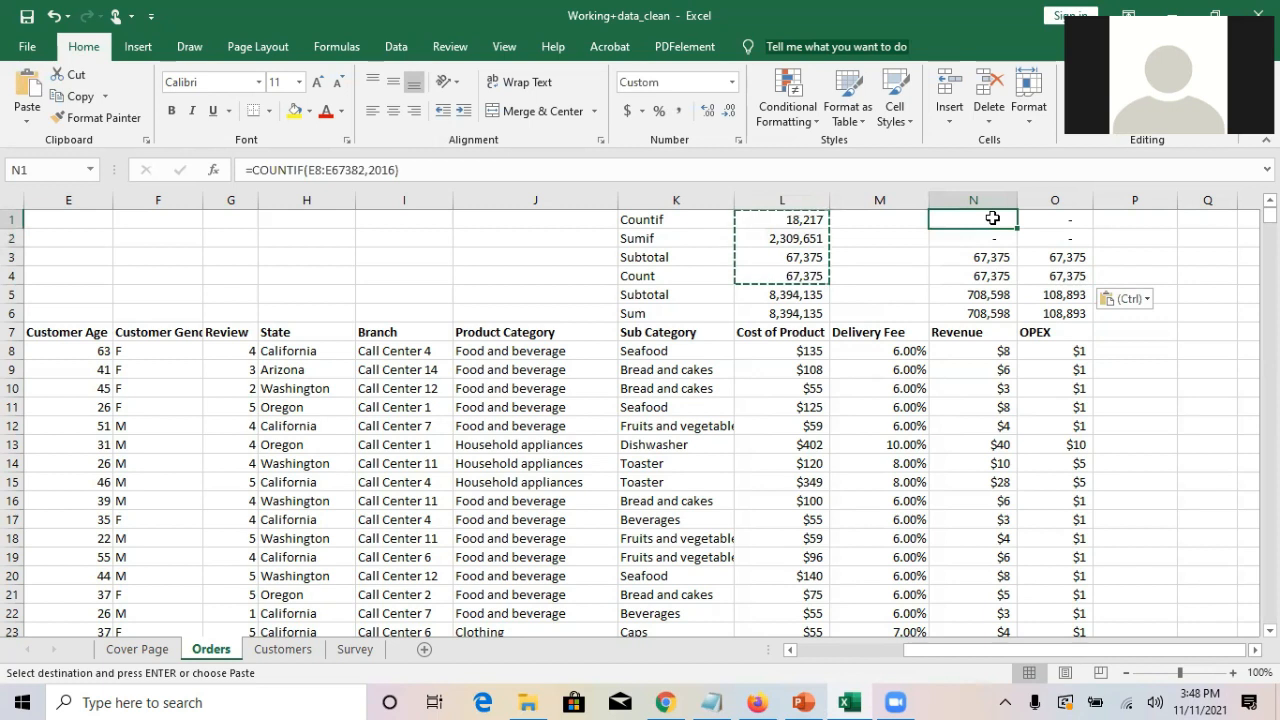
pyautogui.moveTo(914, 220); pyautogui.dragTo(1073, 237)
pyautogui.press('Delete')
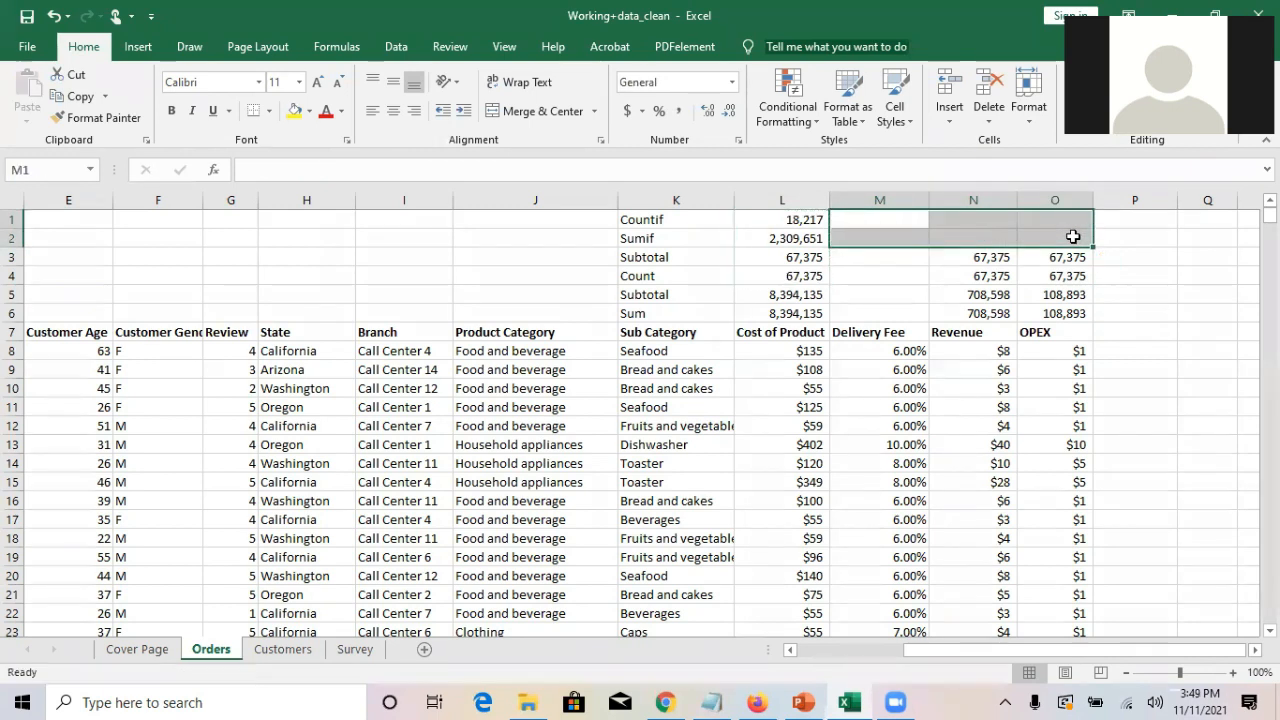
pyautogui.click(1150, 330)
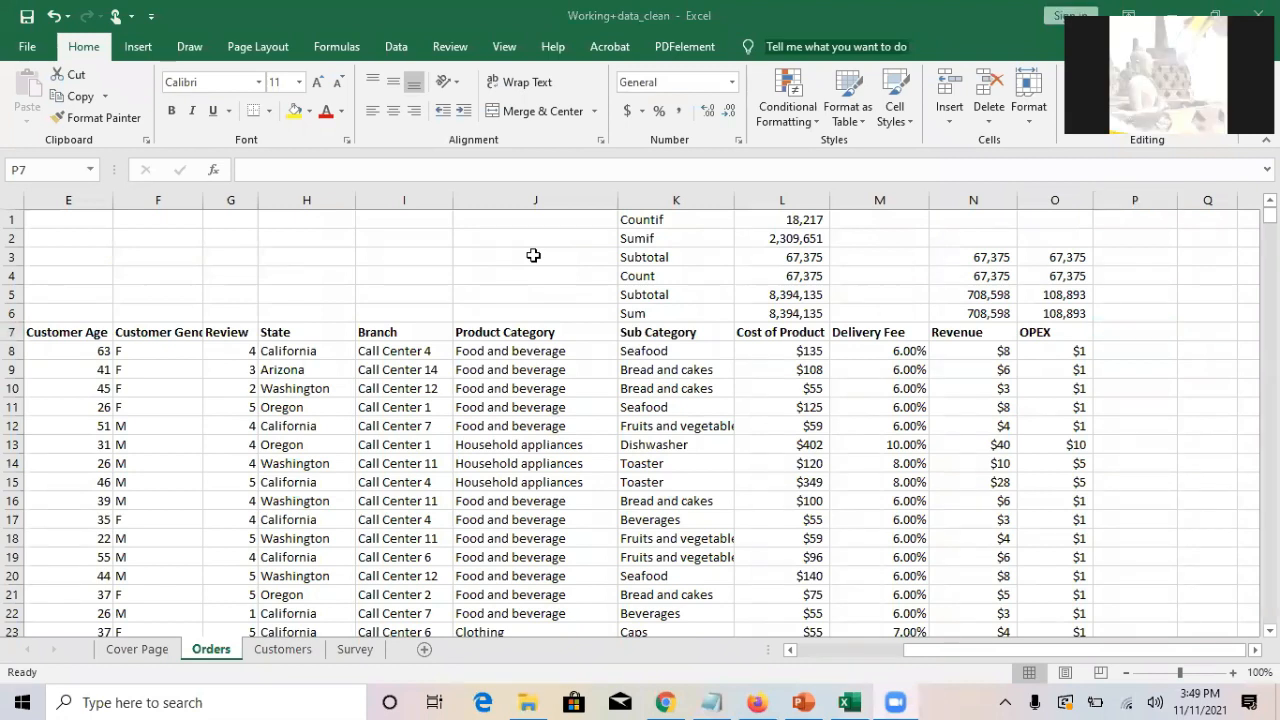
# - Bring up the File Explorer window showing the Desktop folder
pyautogui.moveTo(530, 700)
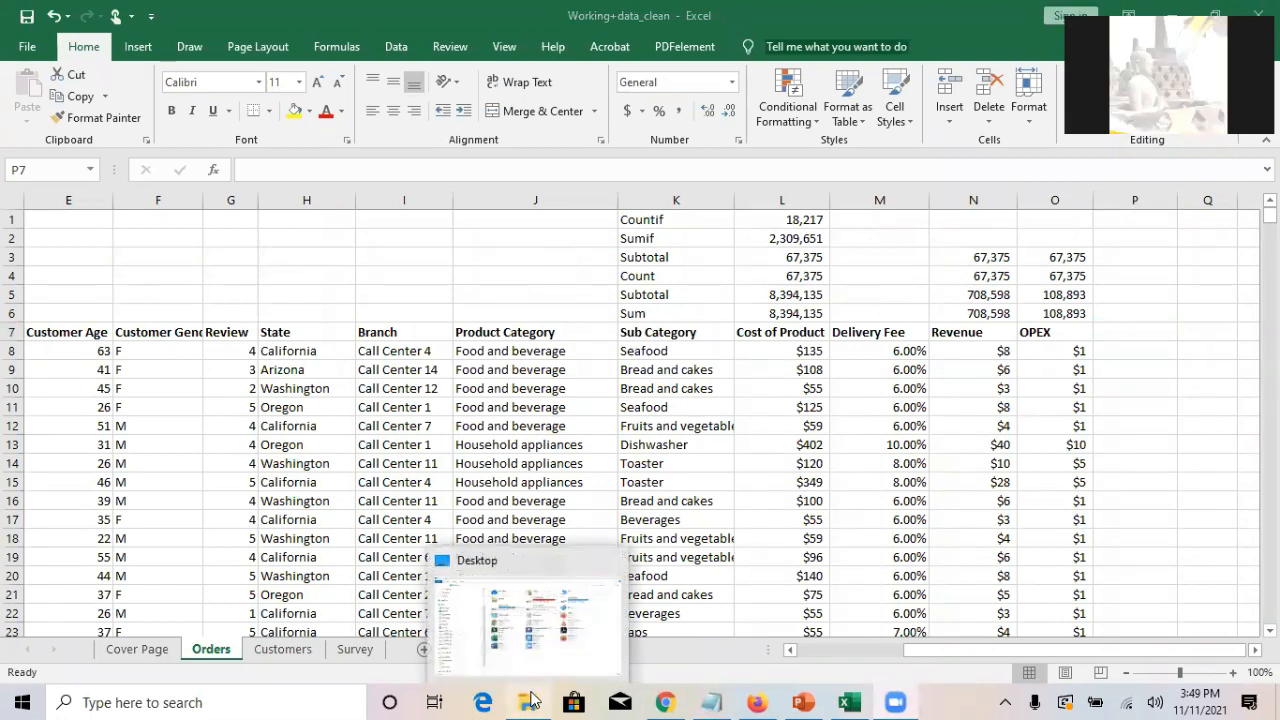